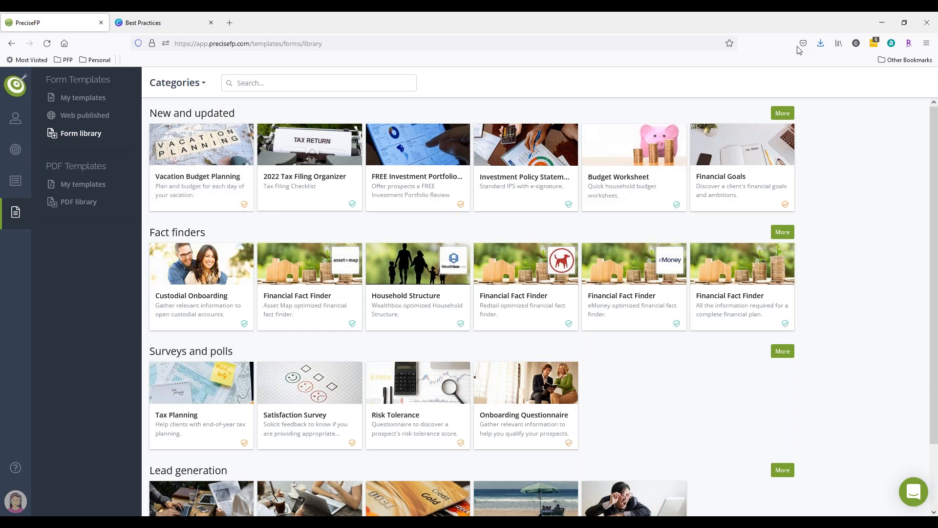
Open the Fact finders category of the form library and preview the complete Financial Fact Finder template.
left_click(782, 231)
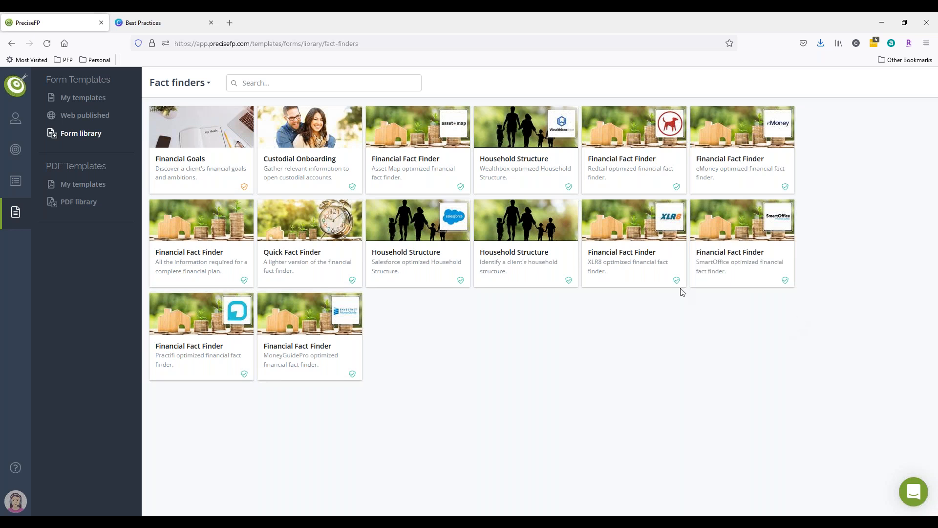
left_click(325, 255)
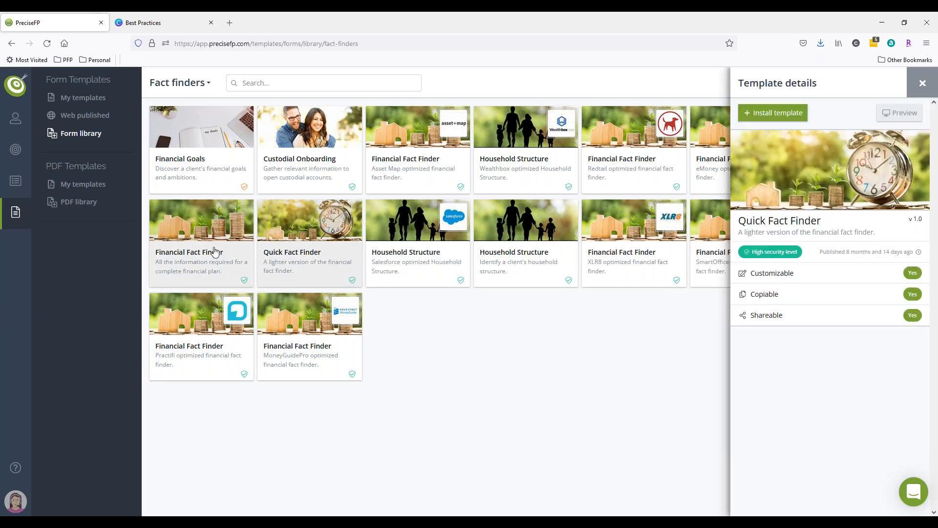
left_click(207, 252)
left_click(892, 117)
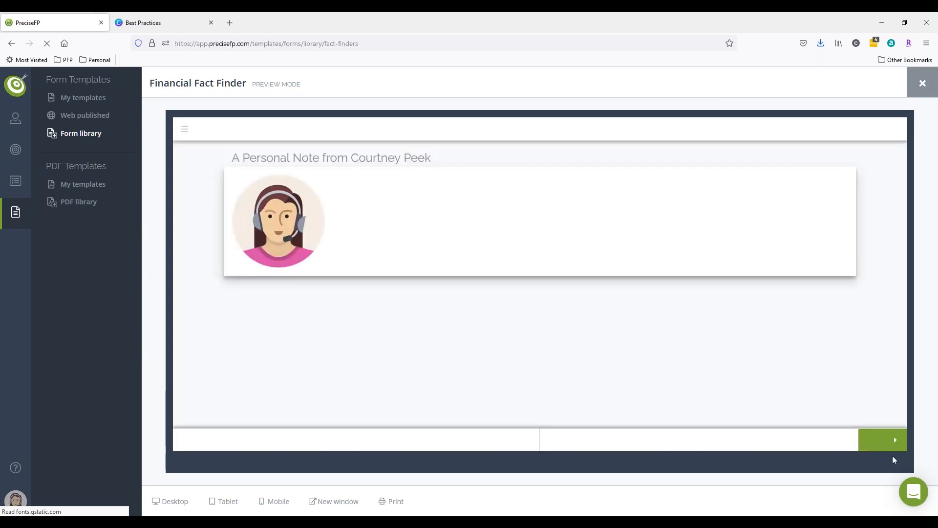
Start the preview and scroll through the Personal Details page.
left_click(885, 442)
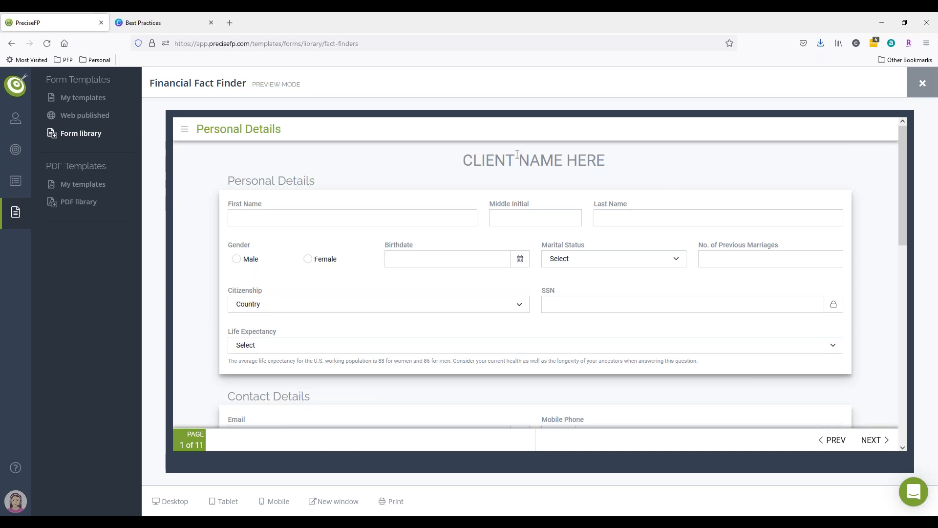
scroll(541, 181, "down", 15)
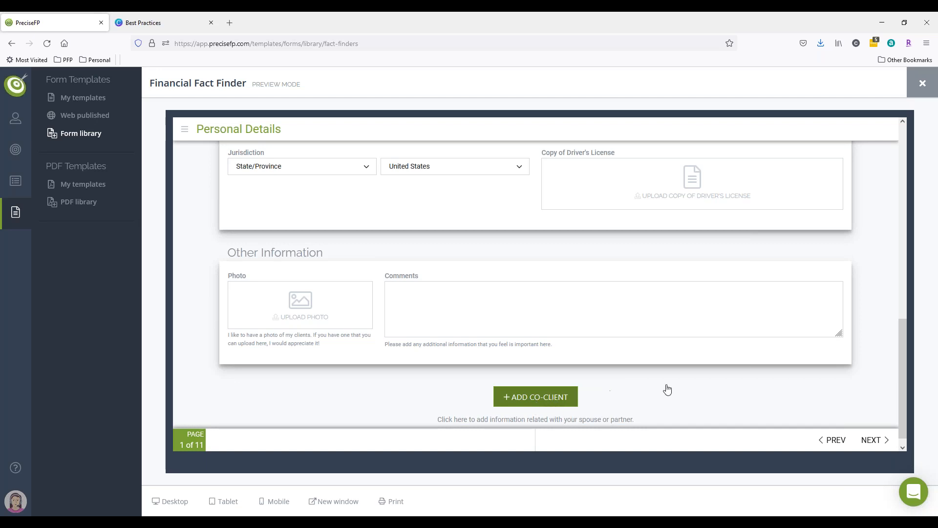
Add a co-client in the preview and review the co-client's personal, contact and driver's license fields.
left_click(549, 395)
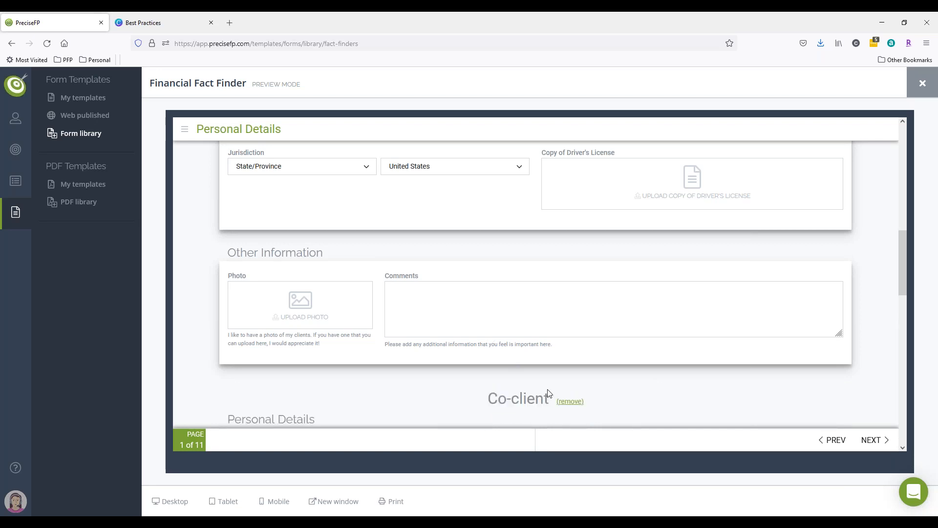
scroll(630, 383, "down", 4)
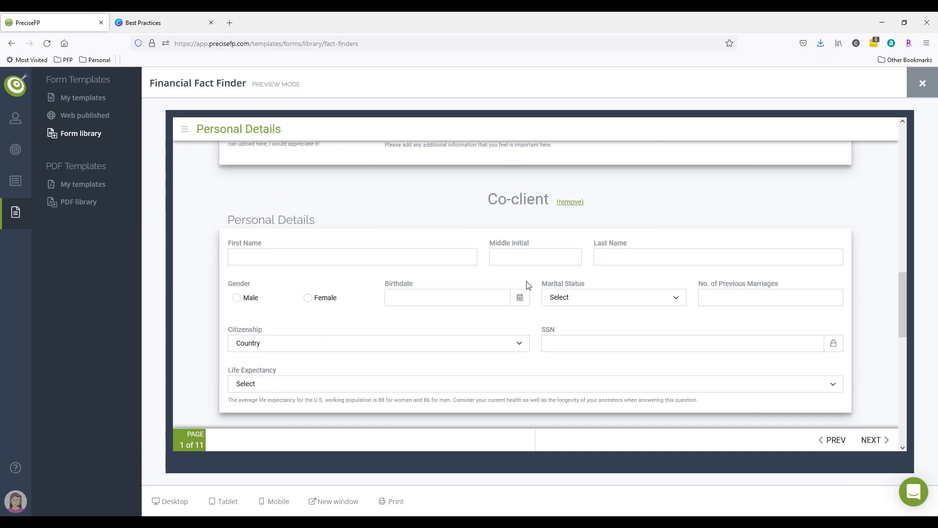
scroll(519, 306, "down", 10)
scroll(519, 306, "up", 15)
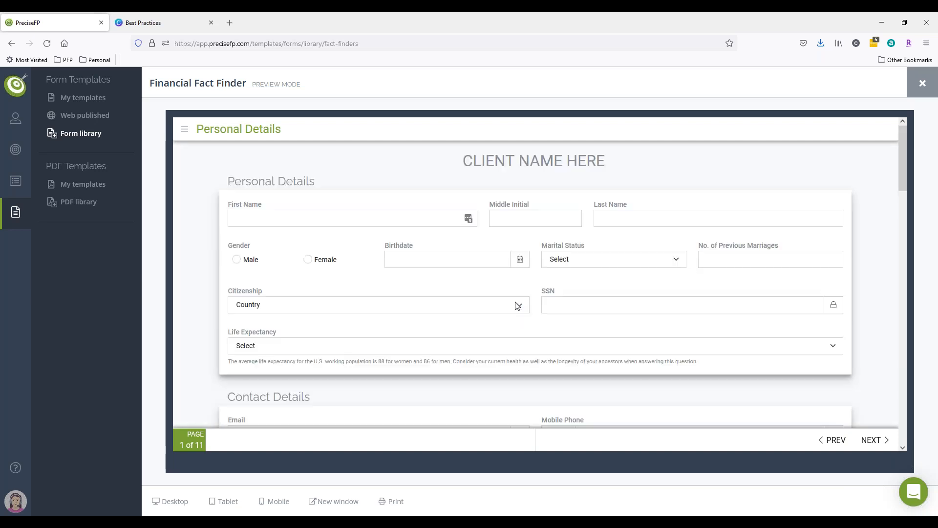
scroll(269, 278, "down", 4)
scroll(489, 333, "down", 10)
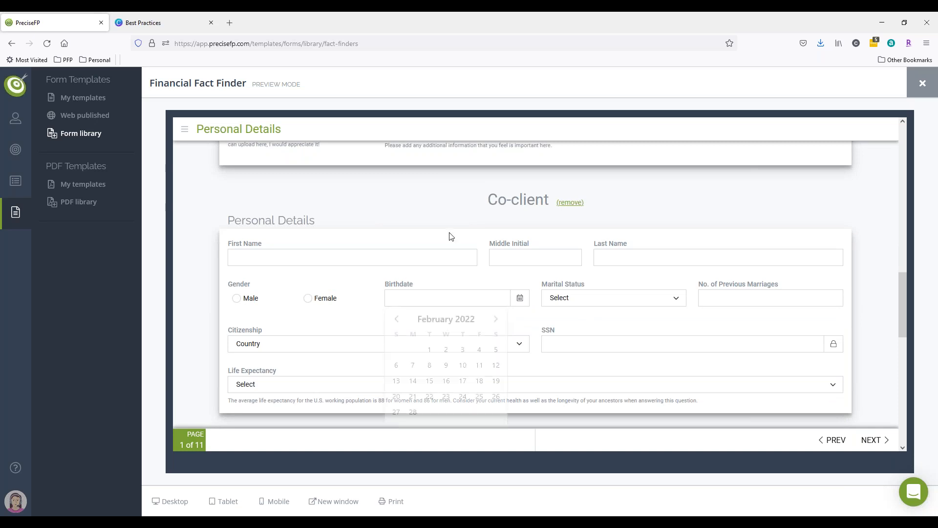
scroll(448, 290, "down", 2)
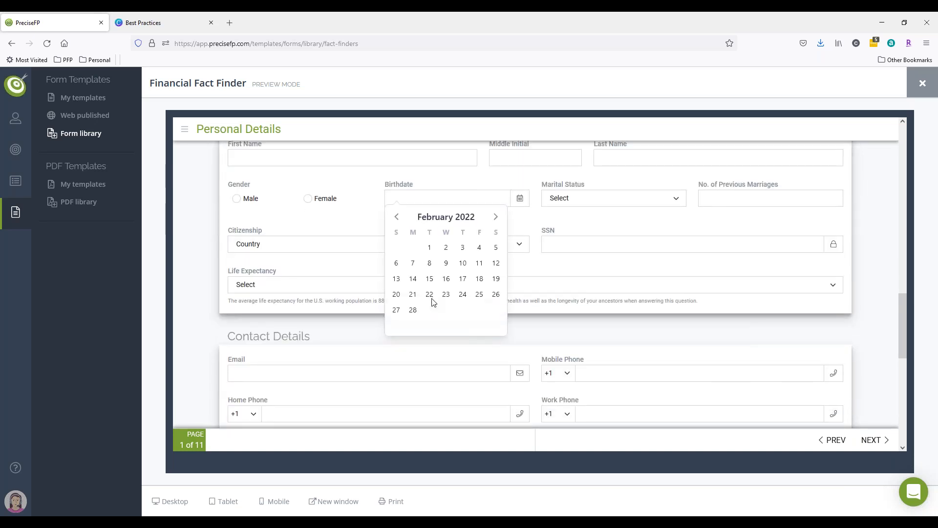
scroll(434, 296, "down", 4)
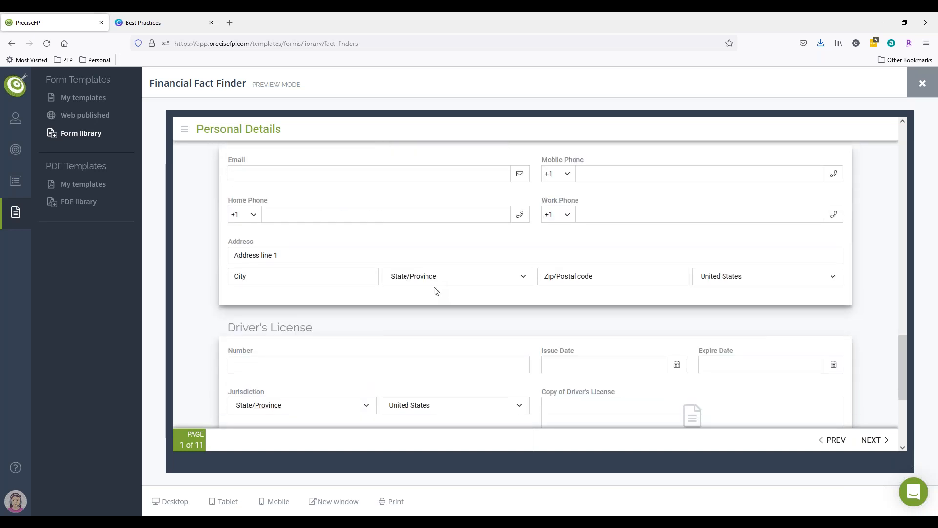
left_click(588, 362)
scroll(629, 300, "down", 2)
scroll(720, 367, "down", 2)
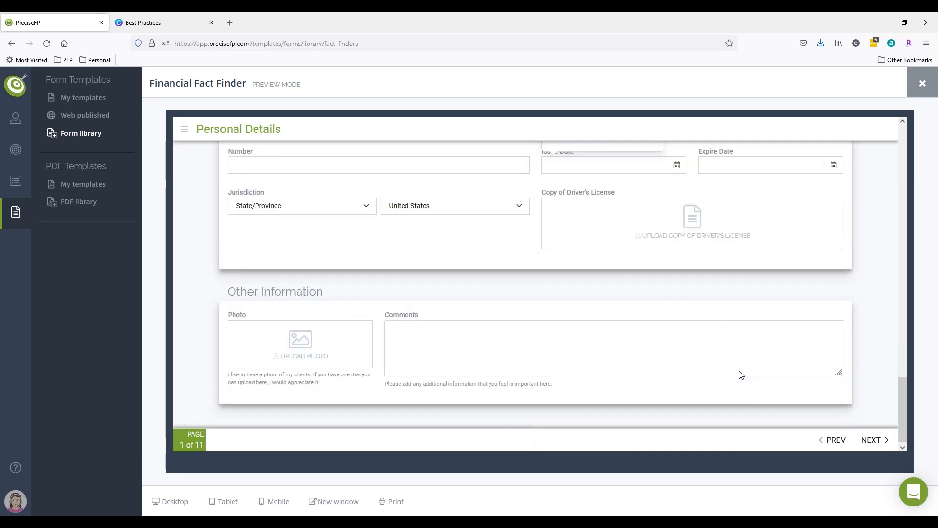
Move to the Employment & Income page and review its employment, pensions and annual income sections.
left_click(868, 441)
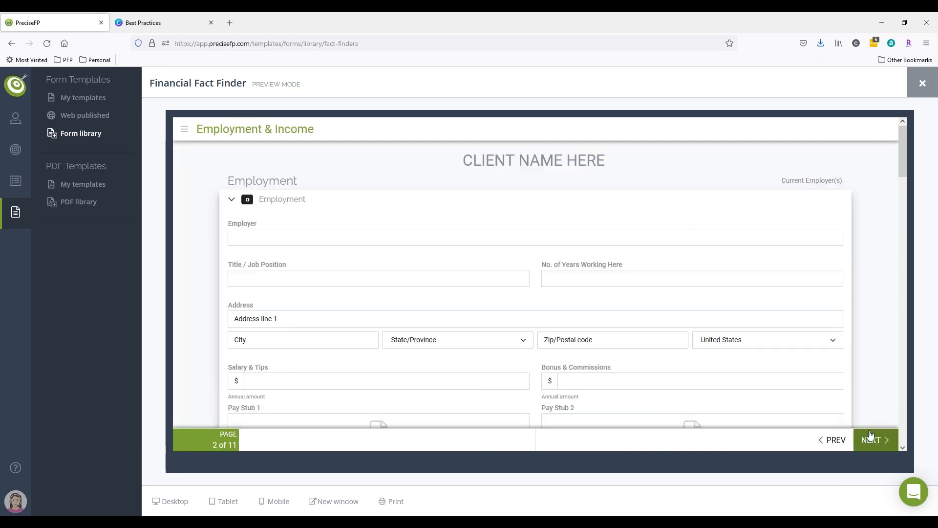
scroll(858, 365, "down", 5)
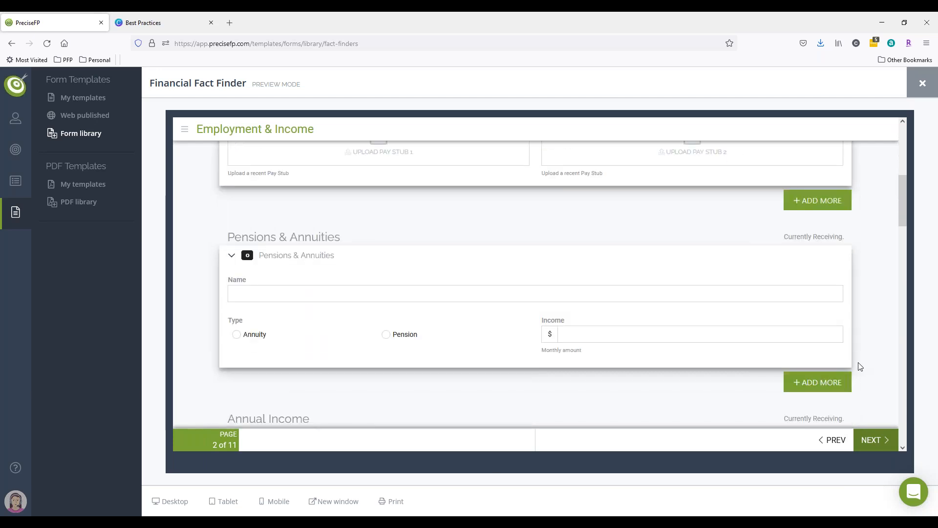
scroll(860, 366, "down", 10)
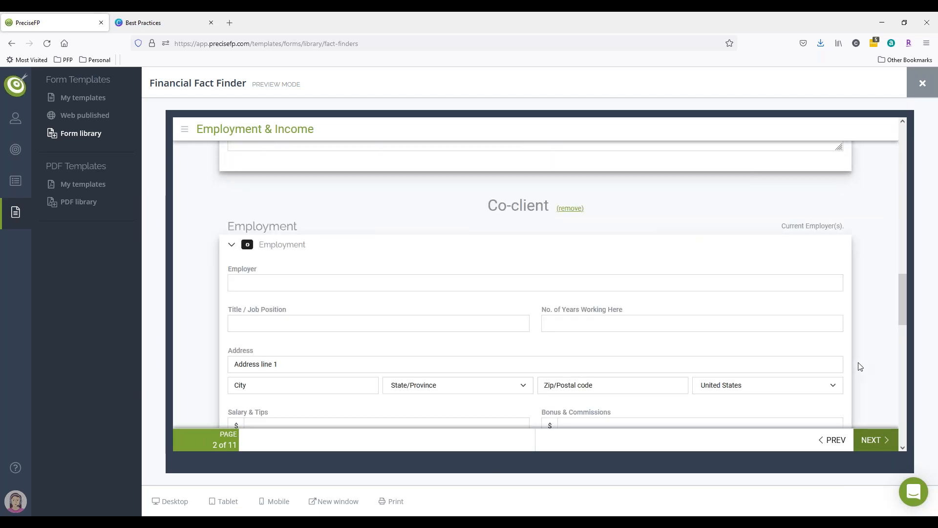
scroll(860, 367, "down", 2)
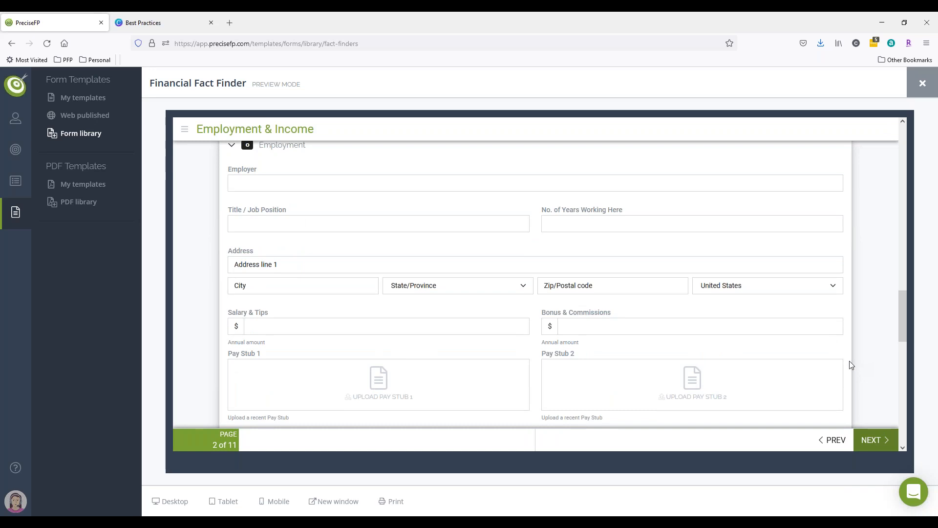
scroll(849, 365, "down", 10)
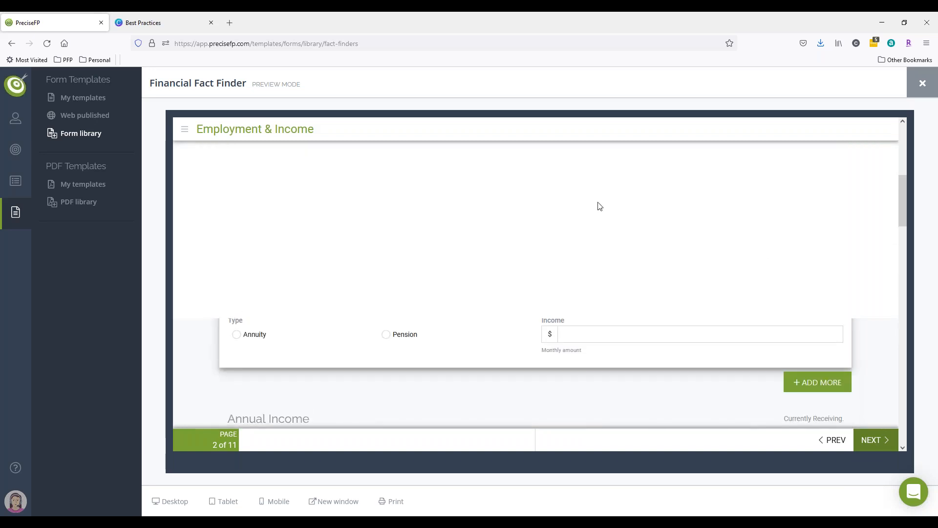
scroll(523, 360, "up", 2)
scroll(524, 360, "down", 7)
scroll(500, 345, "down", 8)
scroll(500, 345, "down", 2)
scroll(500, 344, "down", 6)
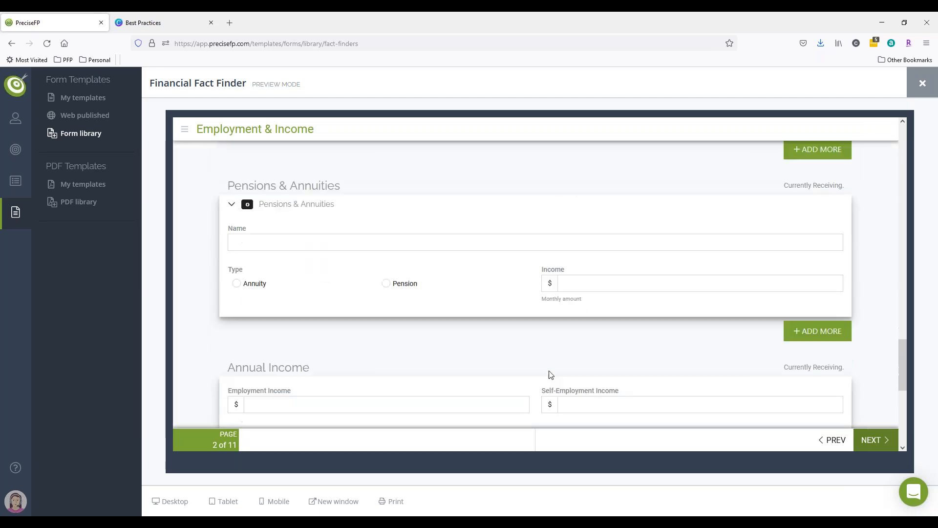
Move to the Family Members page and review the children and other family members sections.
left_click(866, 439)
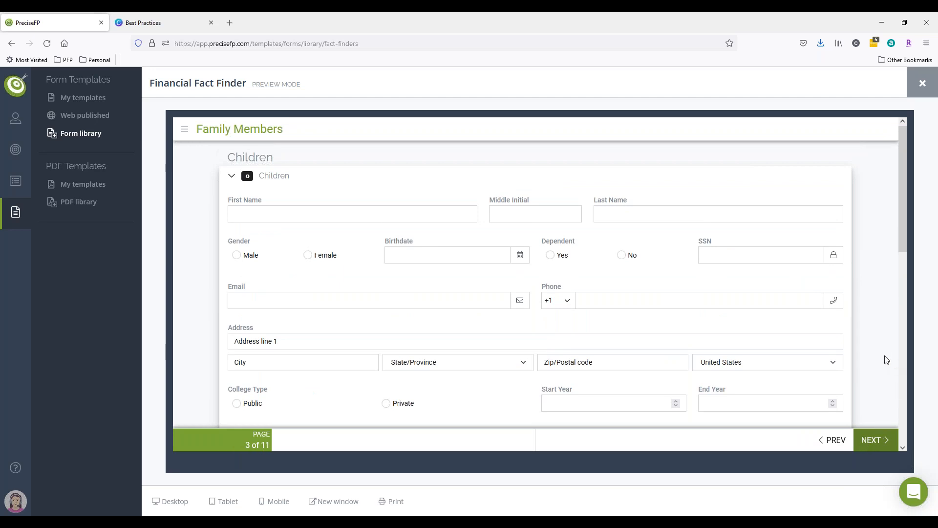
scroll(886, 360, "down", 8)
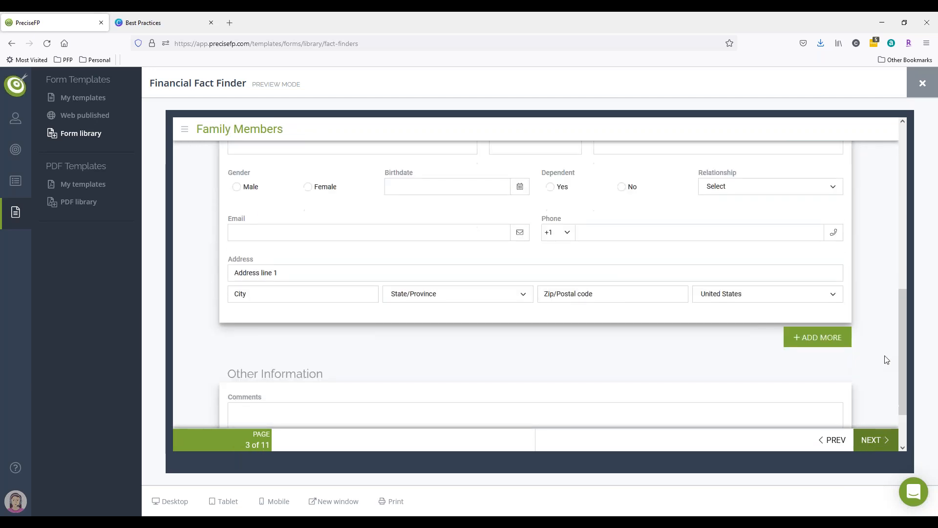
scroll(887, 360, "down", 3)
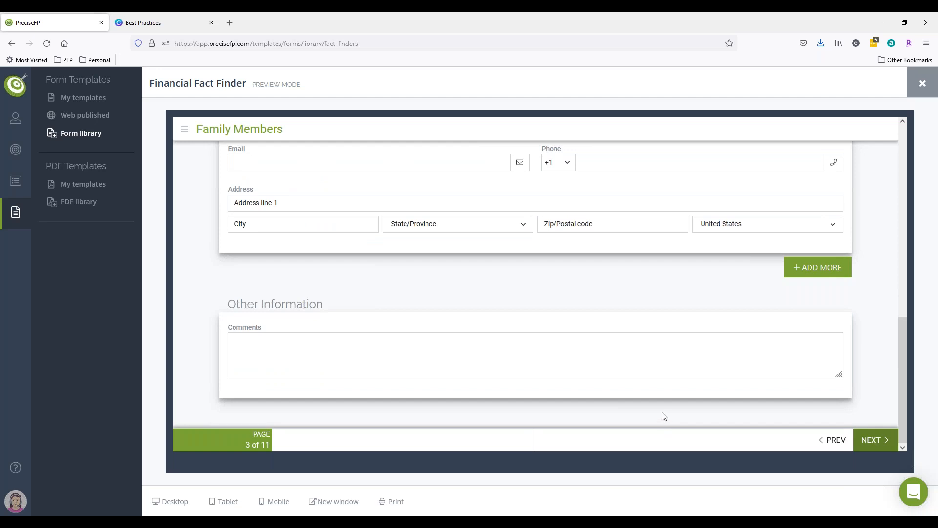
scroll(665, 416, "up", 10)
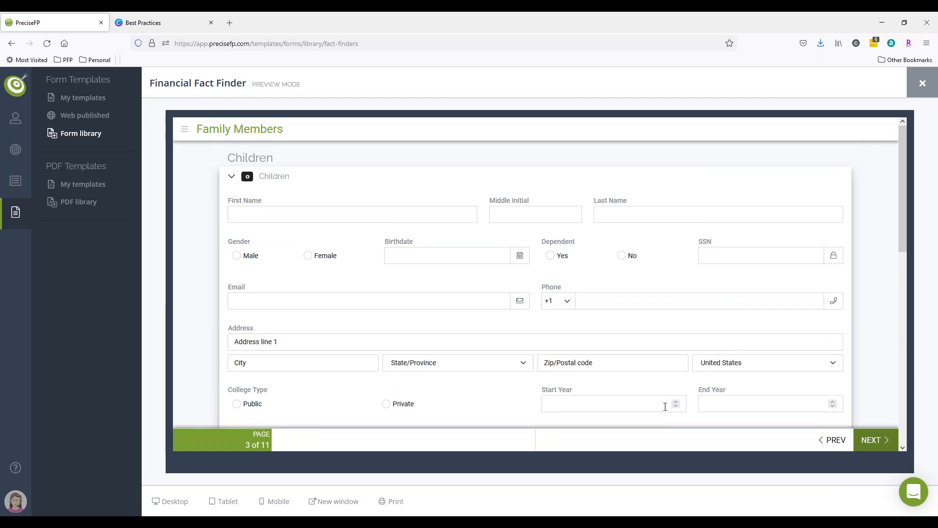
scroll(665, 407, "down", 5)
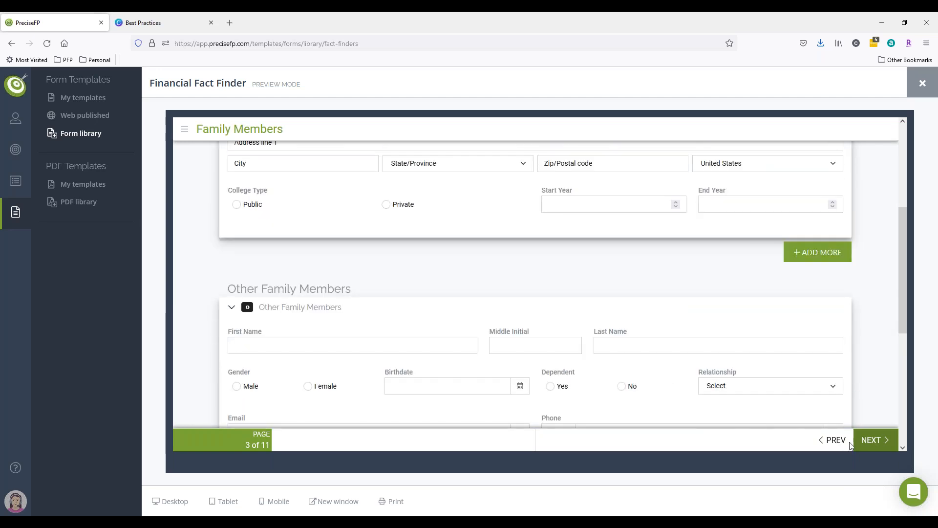
scroll(835, 420, "down", 5)
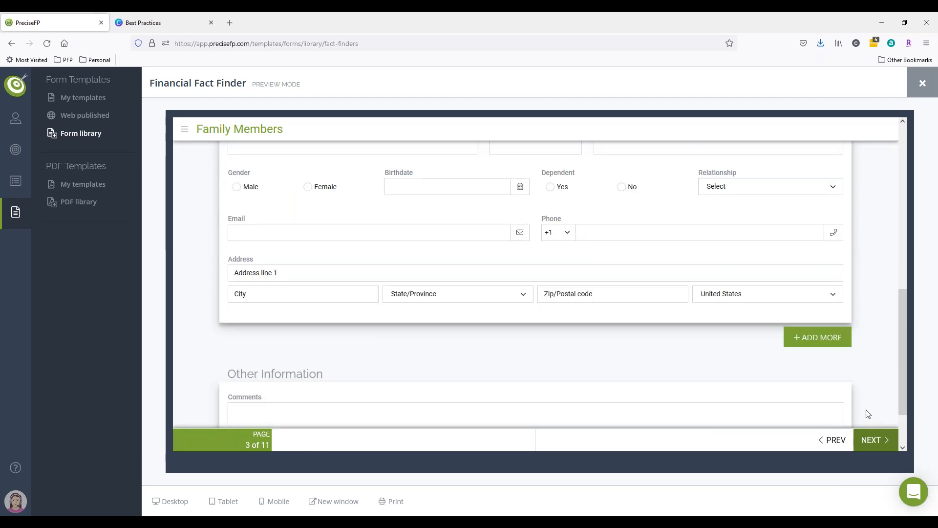
Move to the Insurance page and review the life insurance fields.
left_click(870, 440)
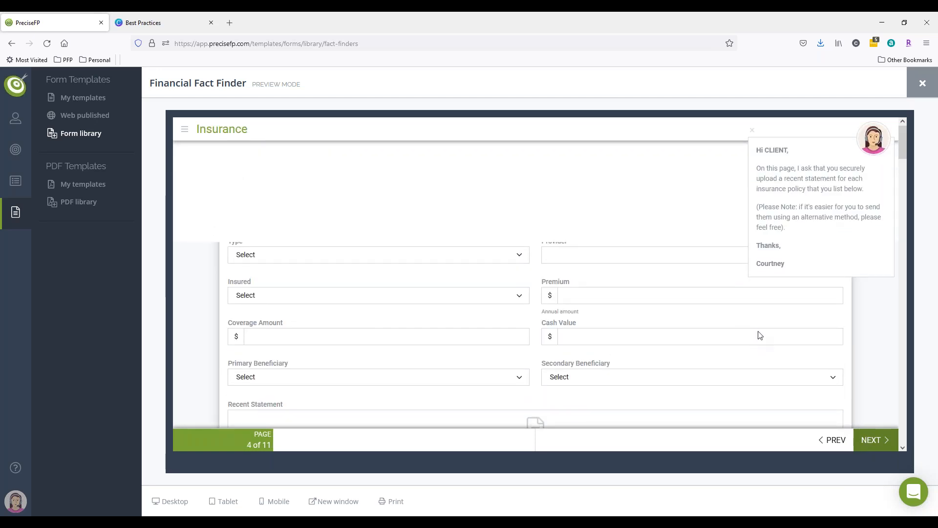
scroll(739, 284, "down", 3)
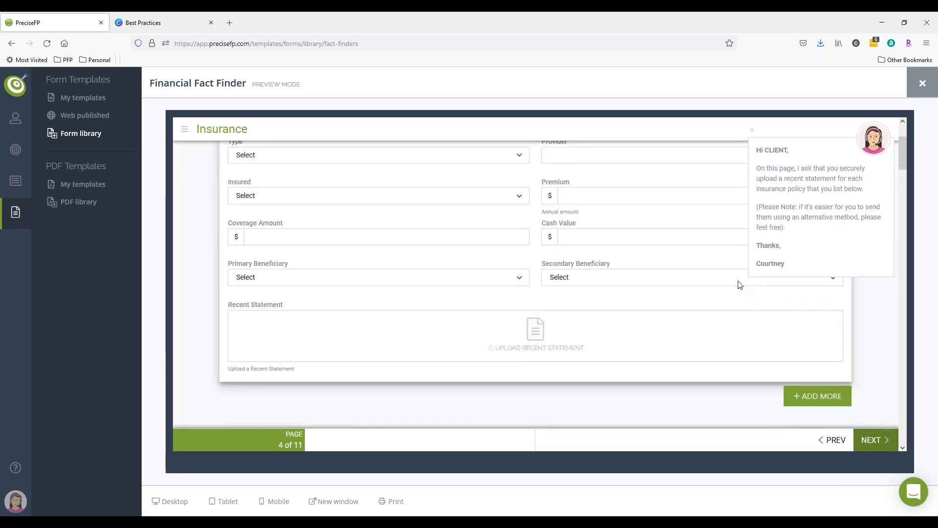
scroll(733, 312, "down", 7)
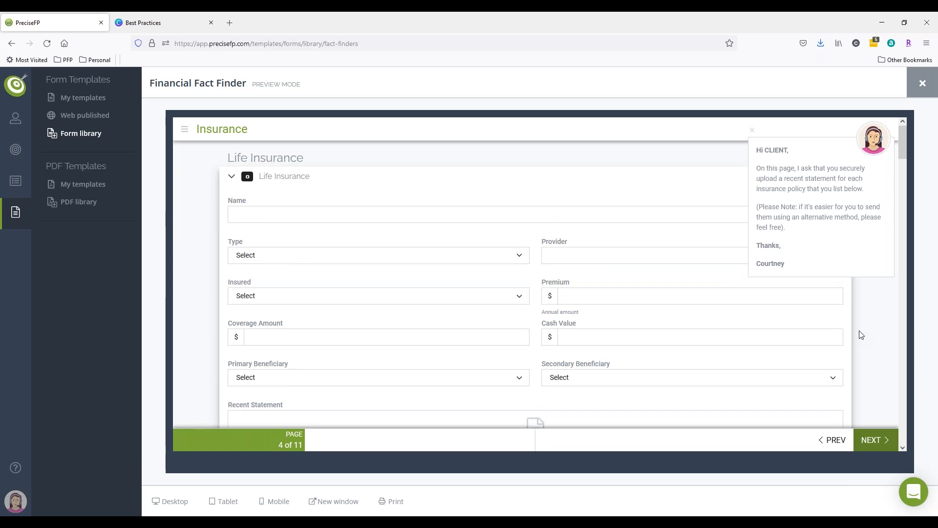
Move to the Retirement Plans page, then close the preview and the template details panel.
left_click(869, 439)
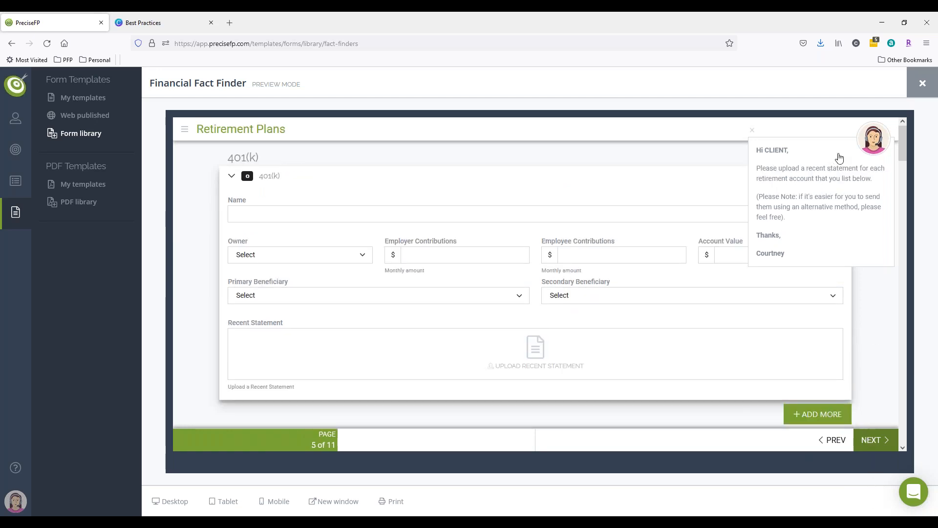
left_click(922, 84)
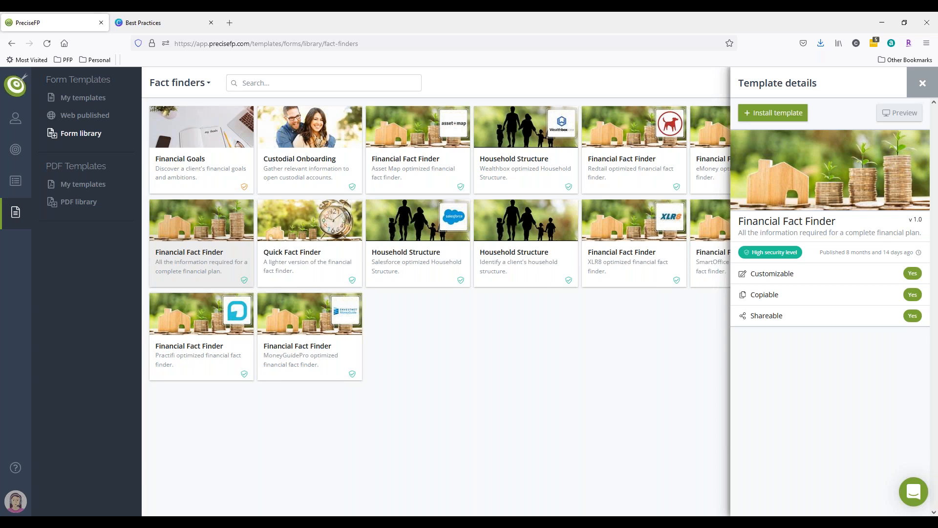
left_click(922, 83)
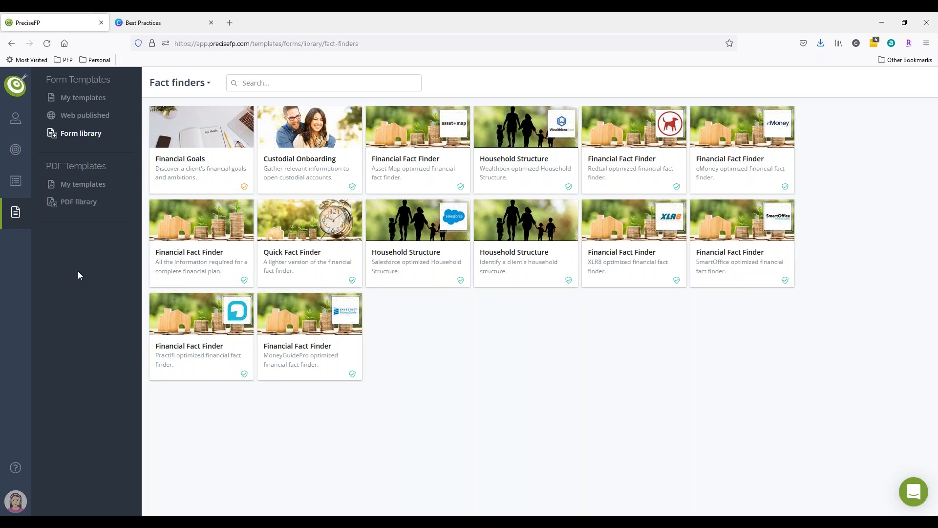
Select the complete Financial Fact Finder template and install it into your templates.
left_click(213, 236)
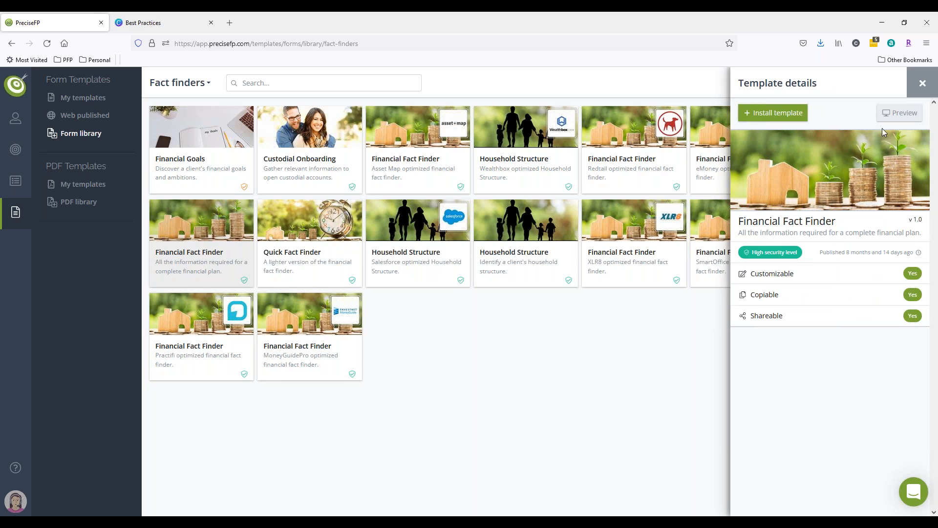
left_click(792, 114)
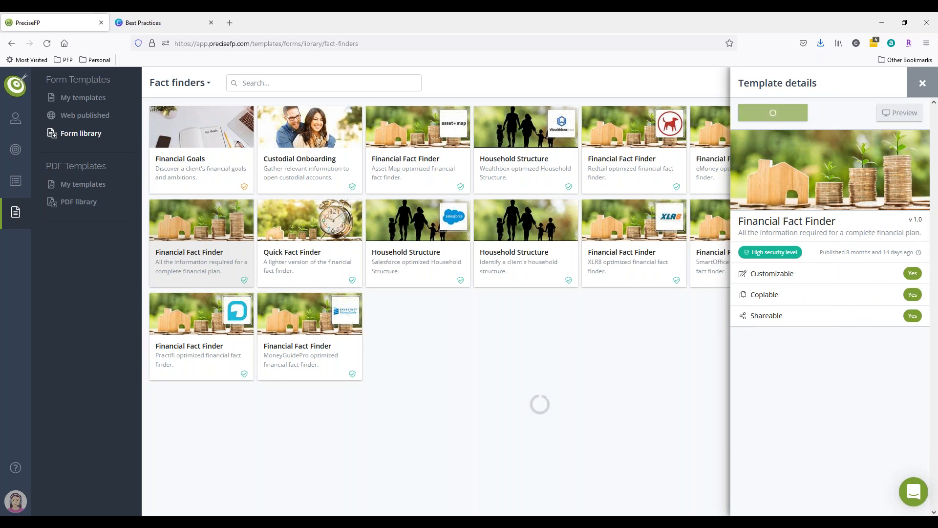
left_click(835, 174)
left_click(756, 208)
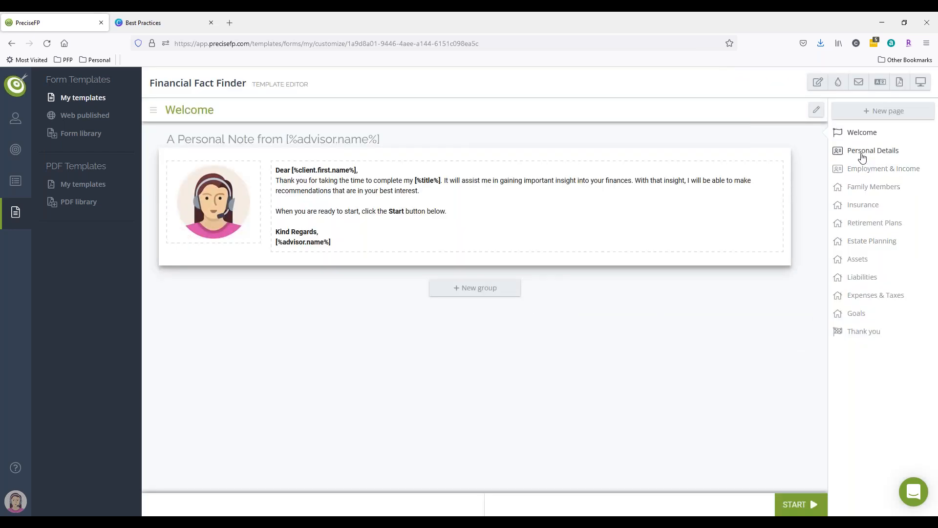
Open the Personal Details page in the template editor and scroll through its fields.
left_click(860, 152)
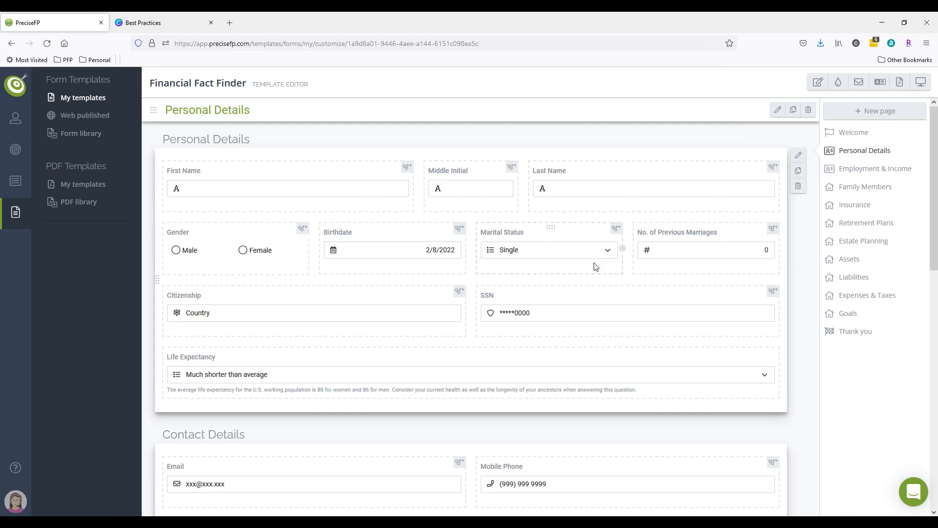
scroll(595, 266, "down", 8)
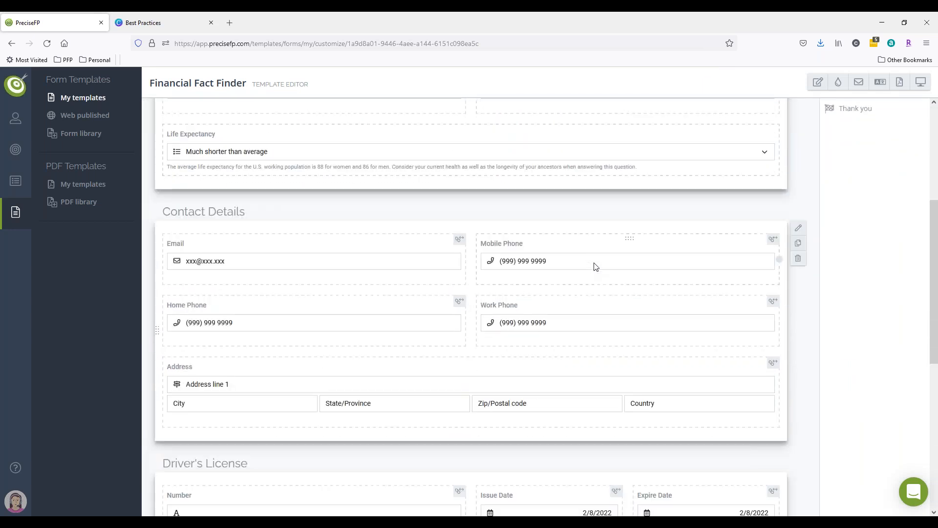
Open the Personal Details page settings to review them, then cancel without changes.
scroll(595, 267, "down", 3)
scroll(596, 266, "up", 11)
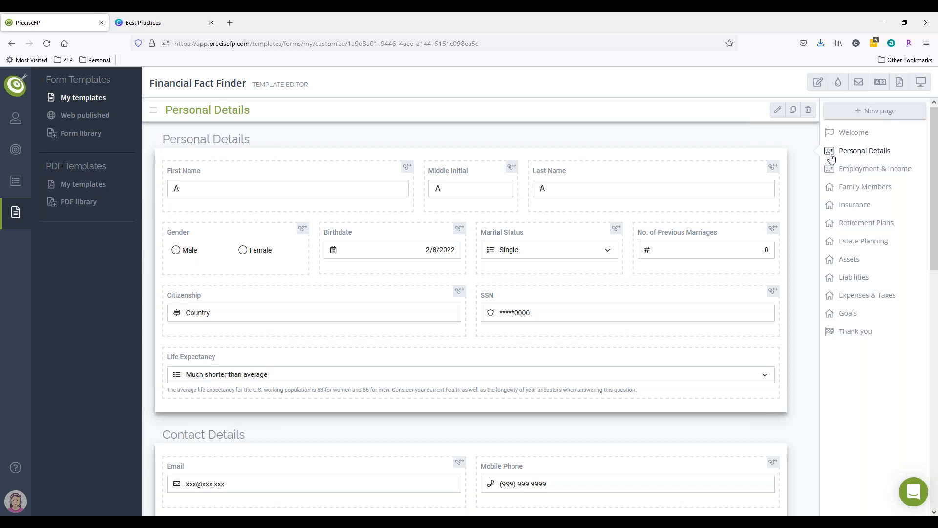
left_click(778, 110)
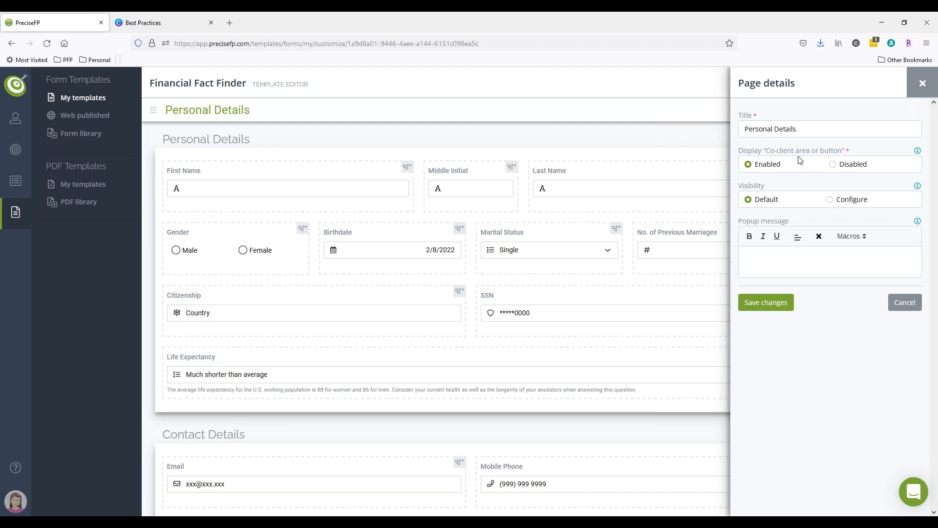
left_click(905, 302)
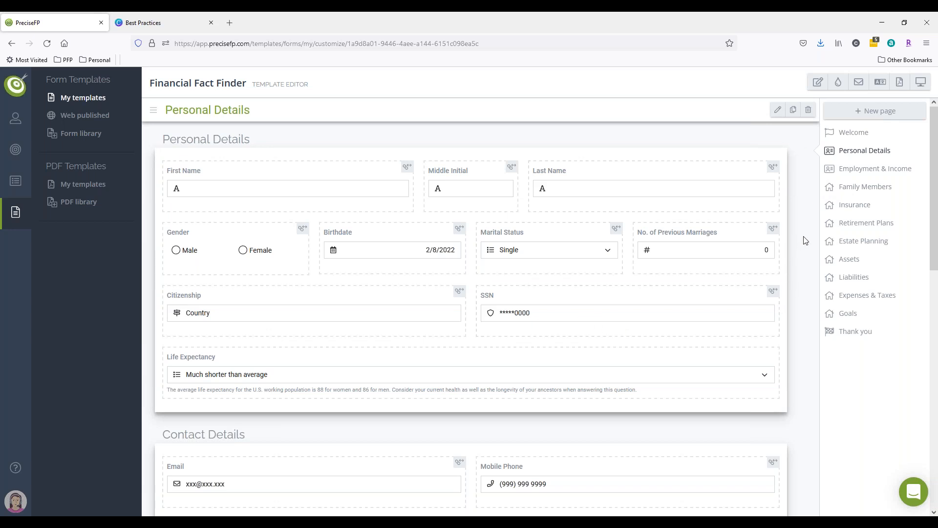
Add a half-width row below Life Expectancy and create a text field titled Spouse Name in it.
scroll(655, 243, "down", 15)
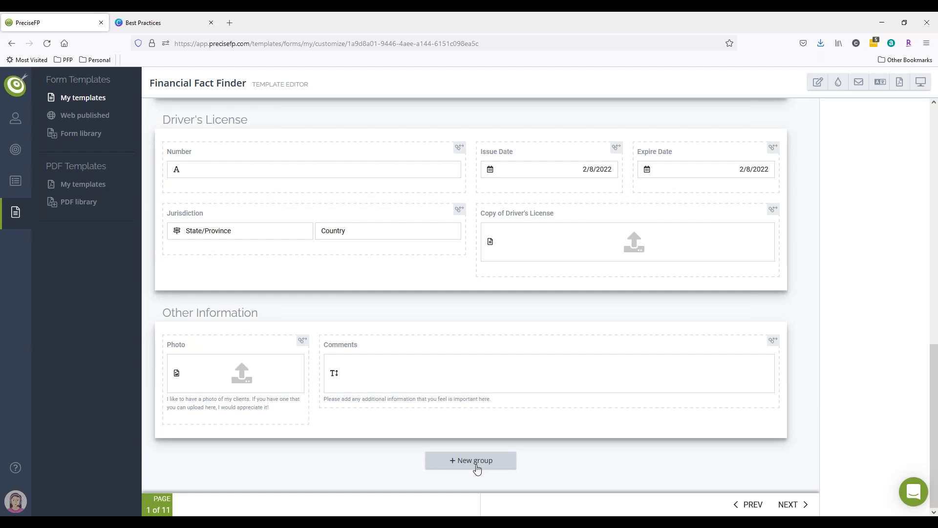
scroll(458, 291, "up", 10)
scroll(456, 306, "up", 3)
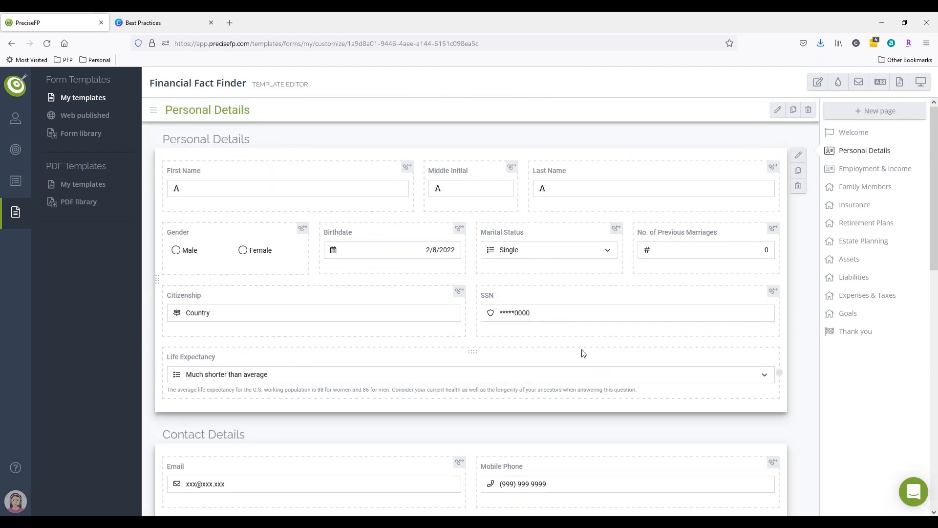
left_click(751, 337)
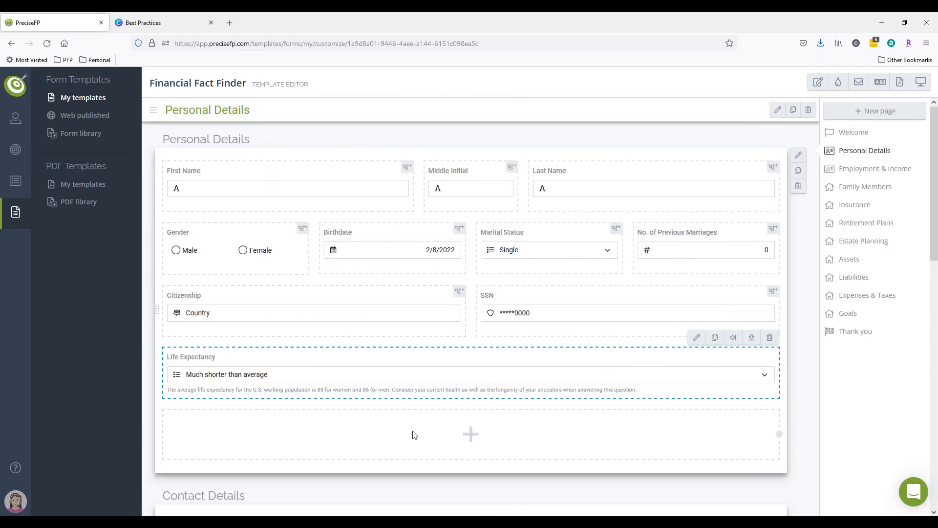
left_click_drag(779, 433, 400, 434)
left_click(425, 416)
left_click(786, 151)
left_click(761, 127)
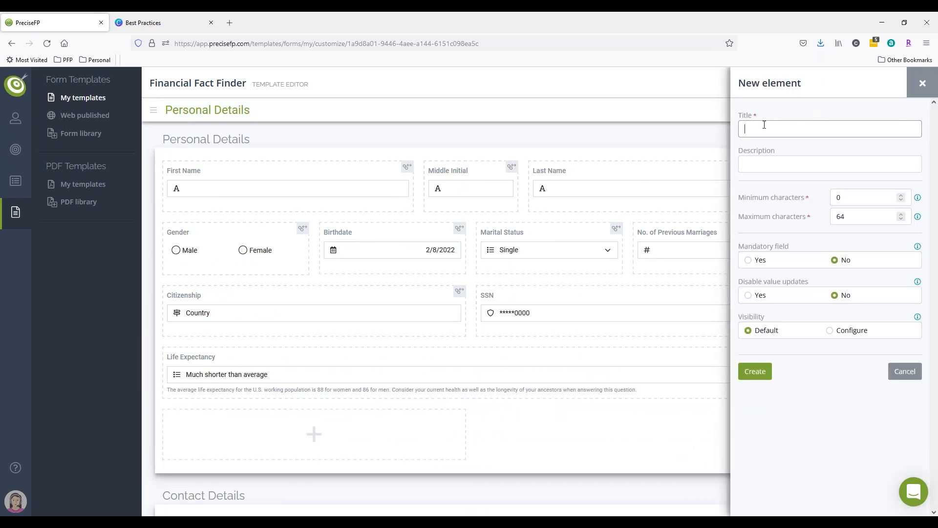
type("Sp")
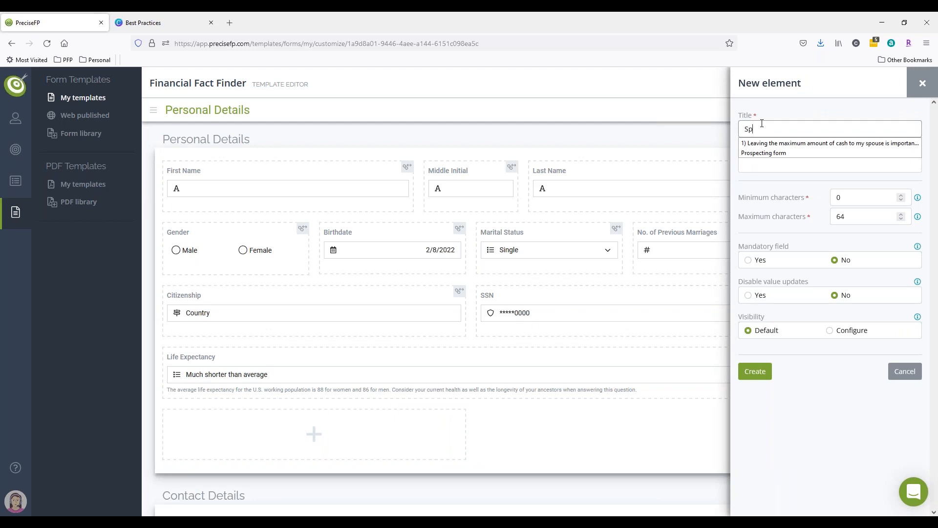
type("ouse Name")
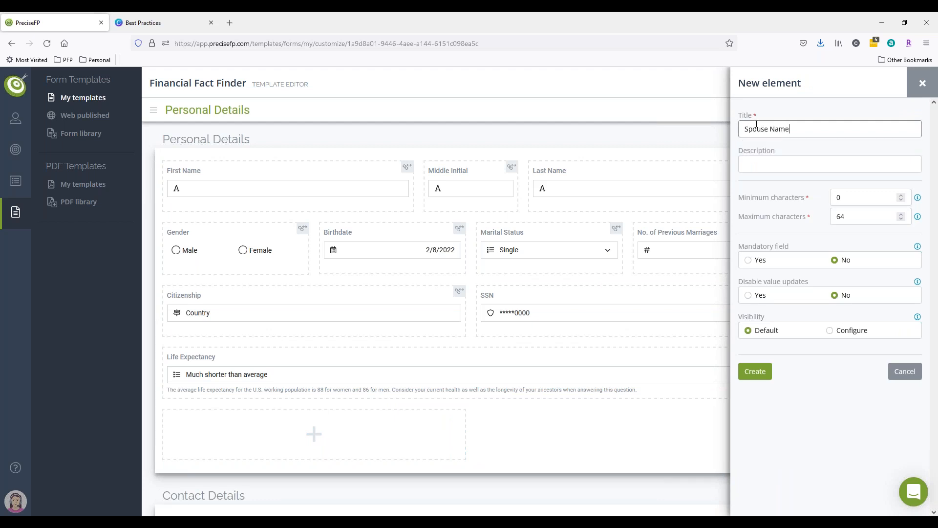
left_click(755, 370)
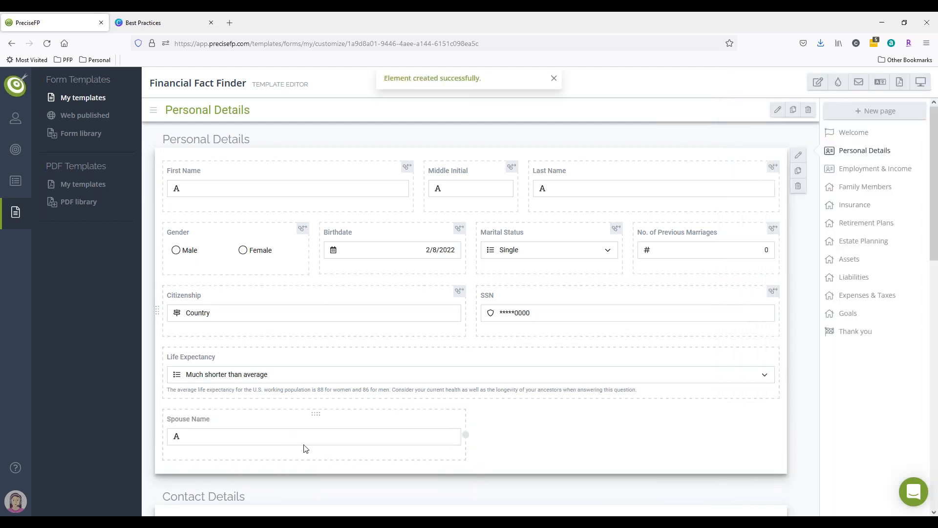
Add a second cell beside Spouse Name and create a text field titled Spouse Last Name.
left_click(419, 400)
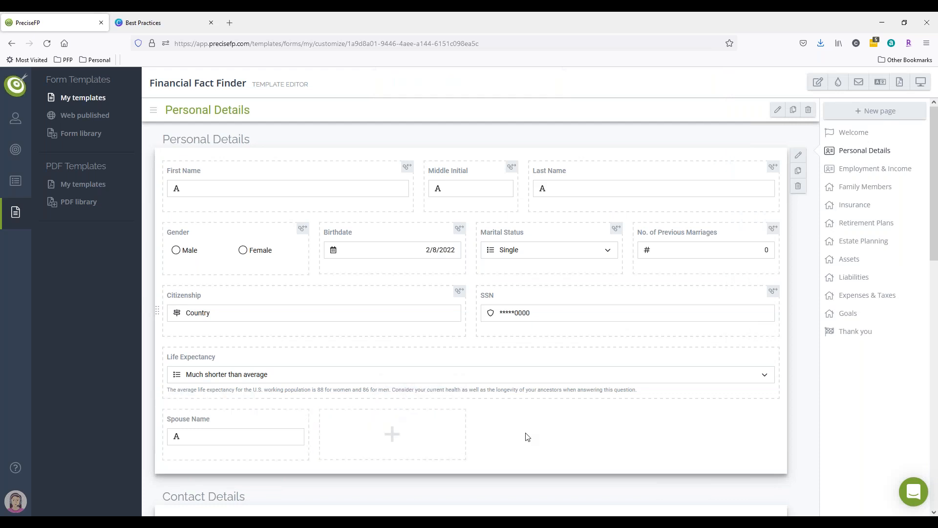
left_click(401, 399)
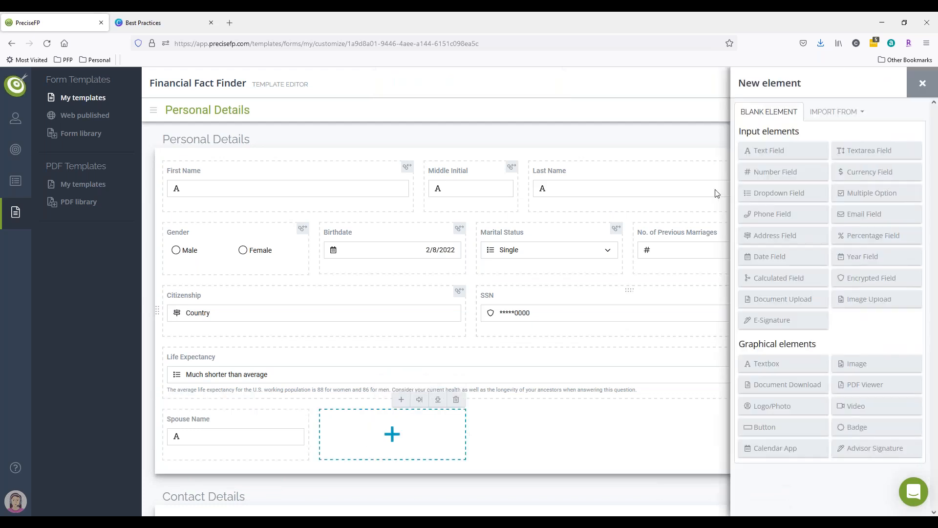
left_click(771, 147)
left_click(771, 129)
type("Spopu")
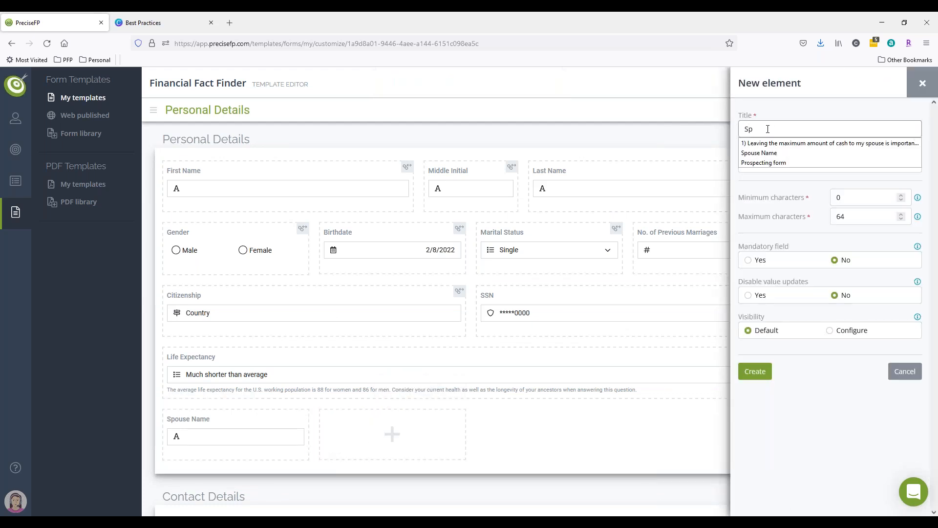
key("BackSpace")
key("BackSpace")
type("use")
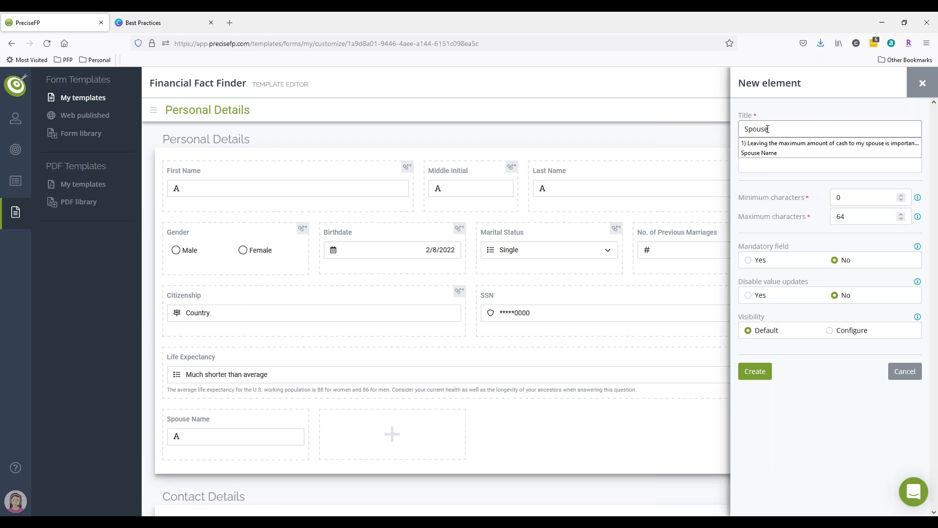
type(" Last Name")
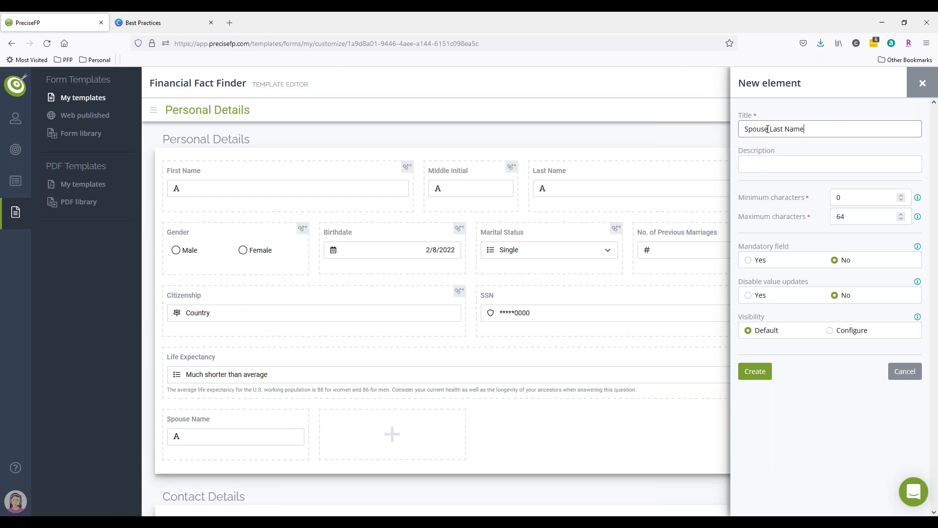
left_click(754, 371)
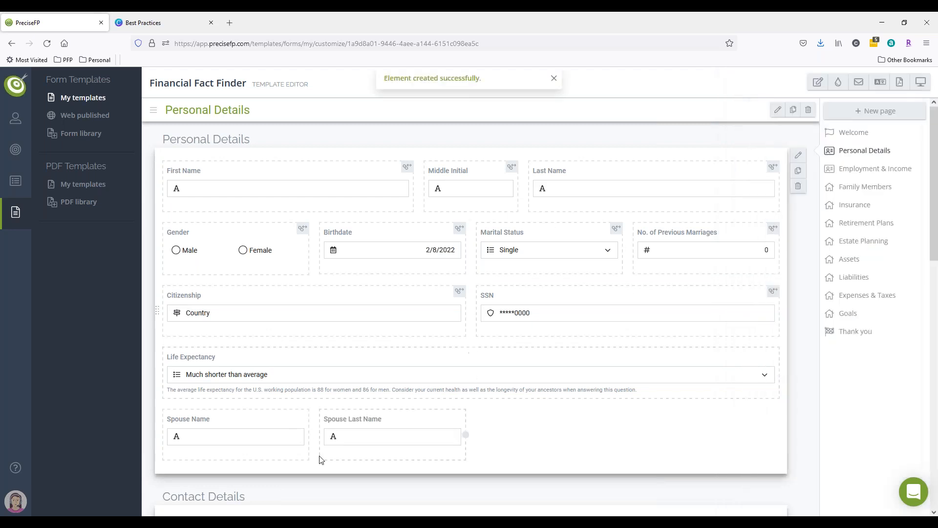
Widen the Spouse Name field to match the width of the First Name field.
left_click(247, 192)
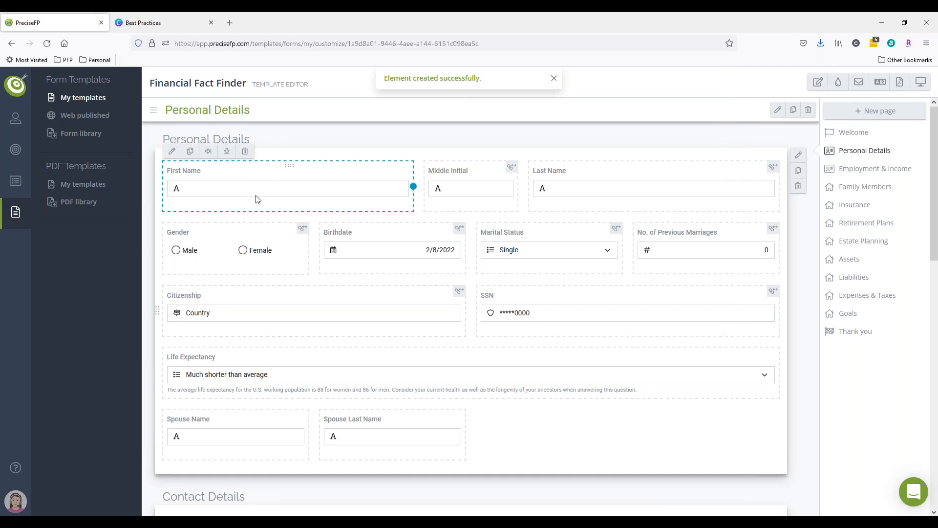
left_click(231, 440)
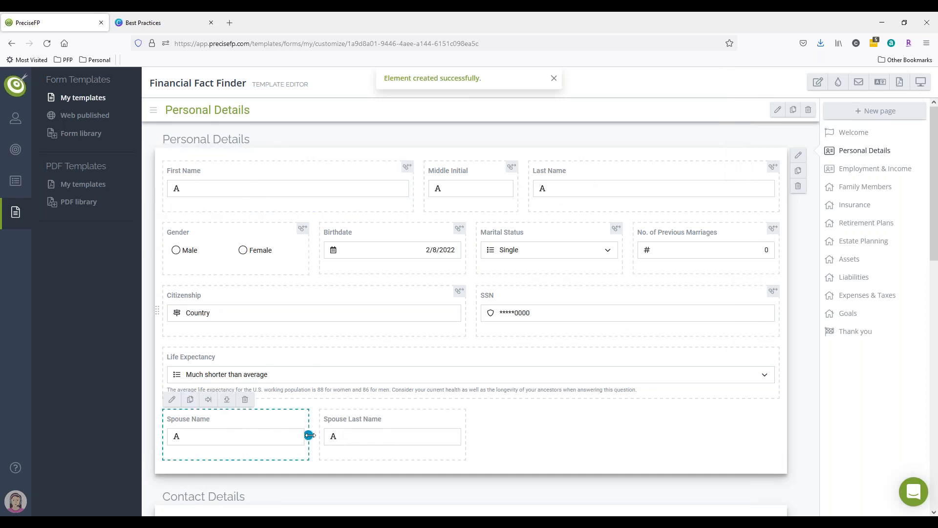
left_click_drag(308, 435, 430, 435)
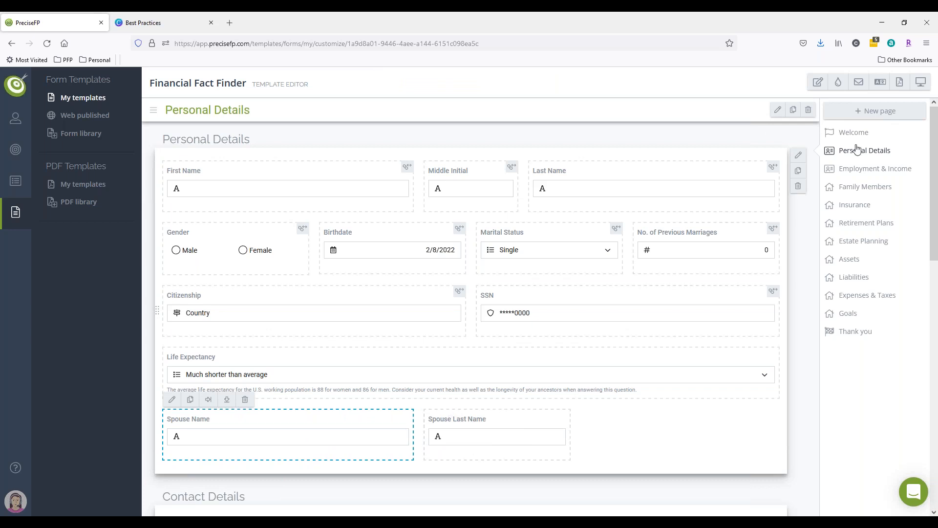
Delete the Spouse Name field from the Personal Details page.
left_click(777, 109)
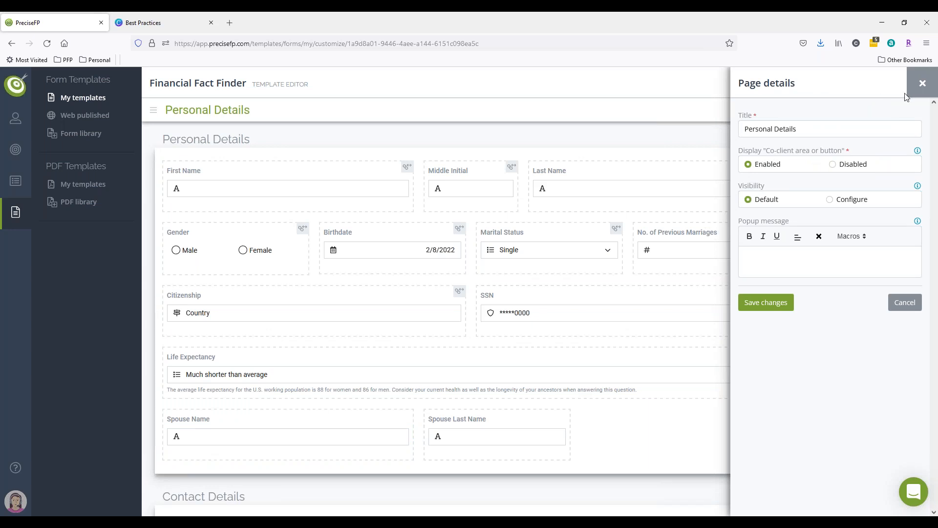
left_click(922, 84)
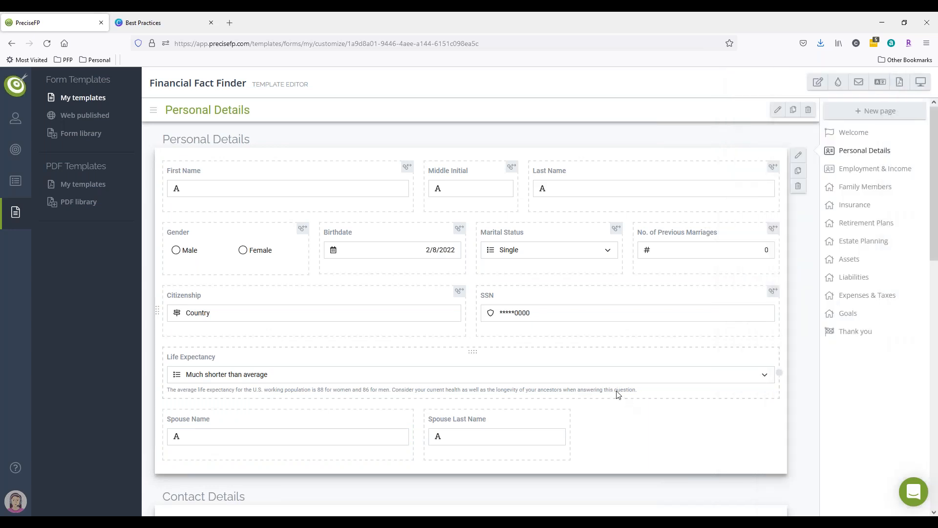
left_click(364, 432)
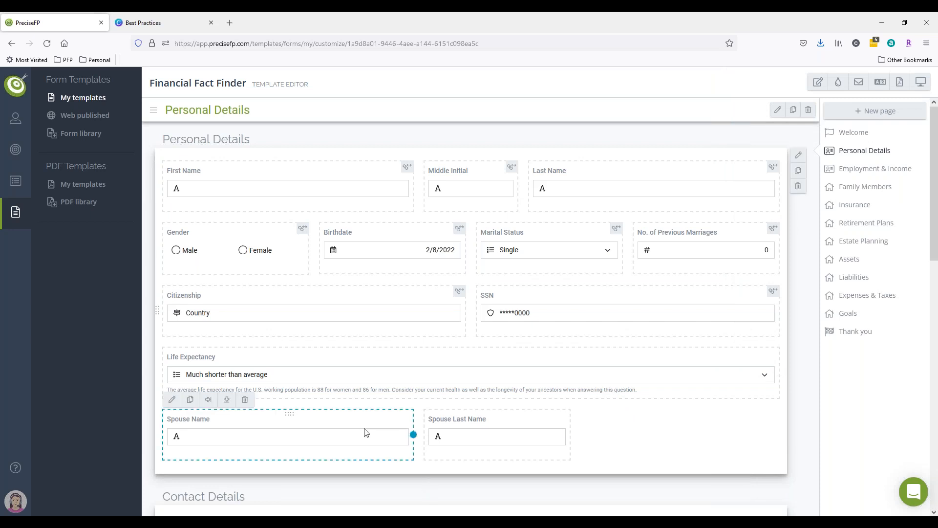
left_click(245, 399)
left_click(767, 164)
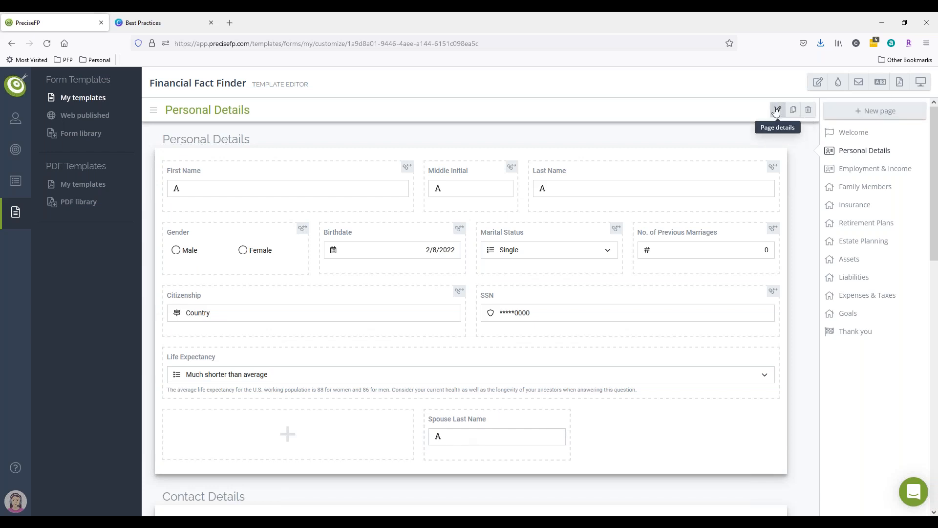
Preview the form, add a co-client to examine the co-client section, then close the preview.
left_click(919, 88)
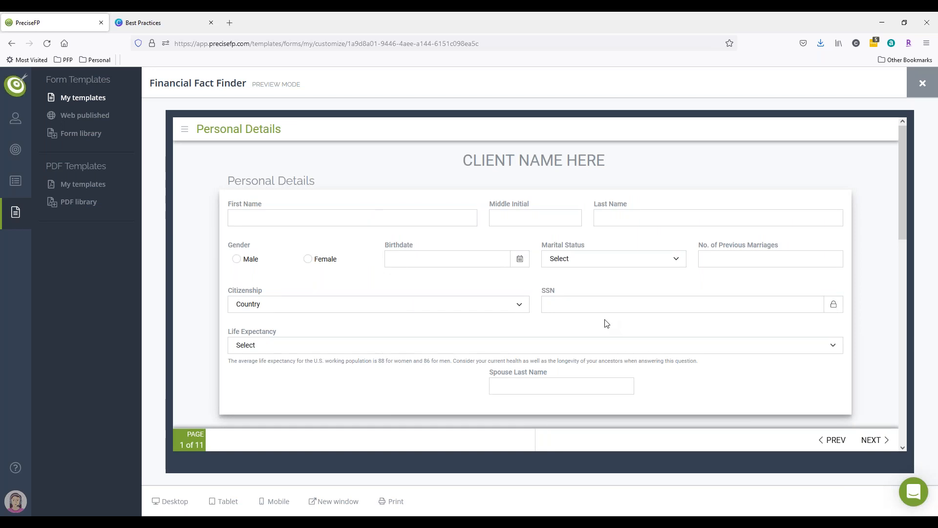
scroll(605, 323, "down", 2)
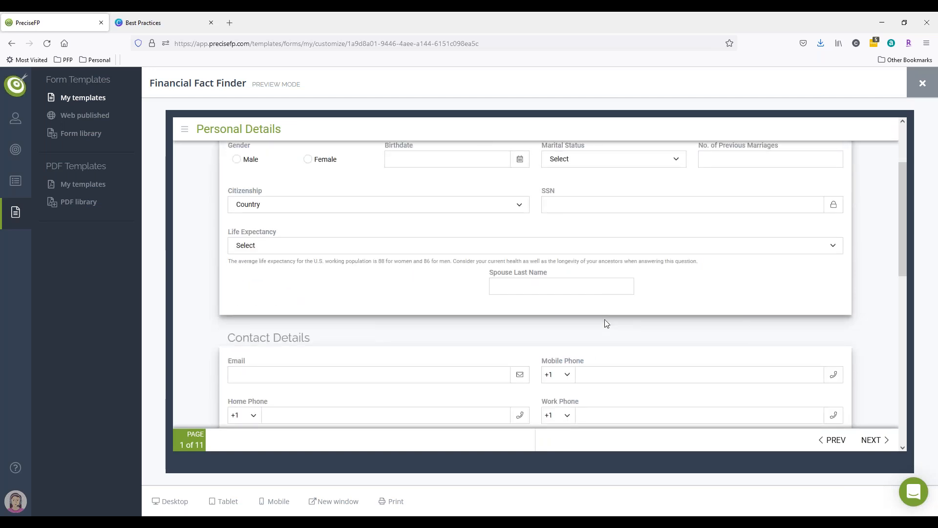
scroll(605, 318, "up", 2)
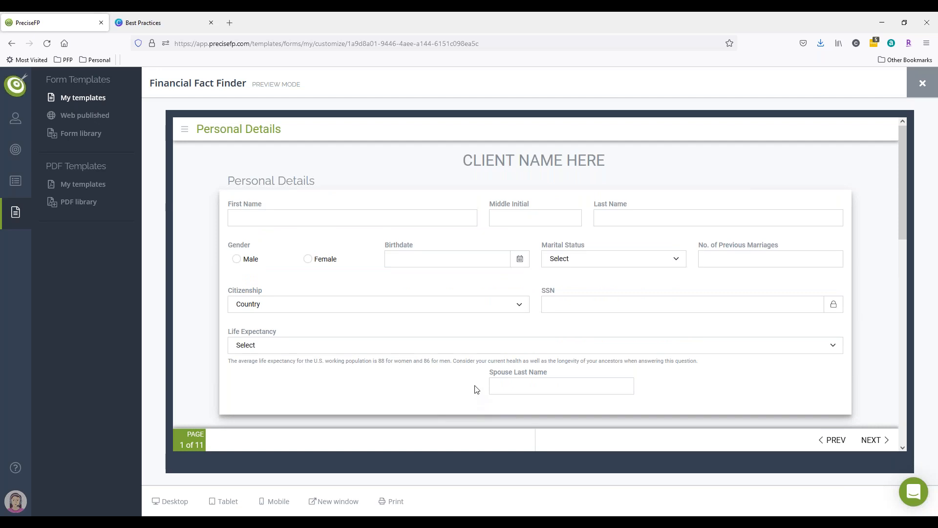
scroll(476, 389, "down", 10)
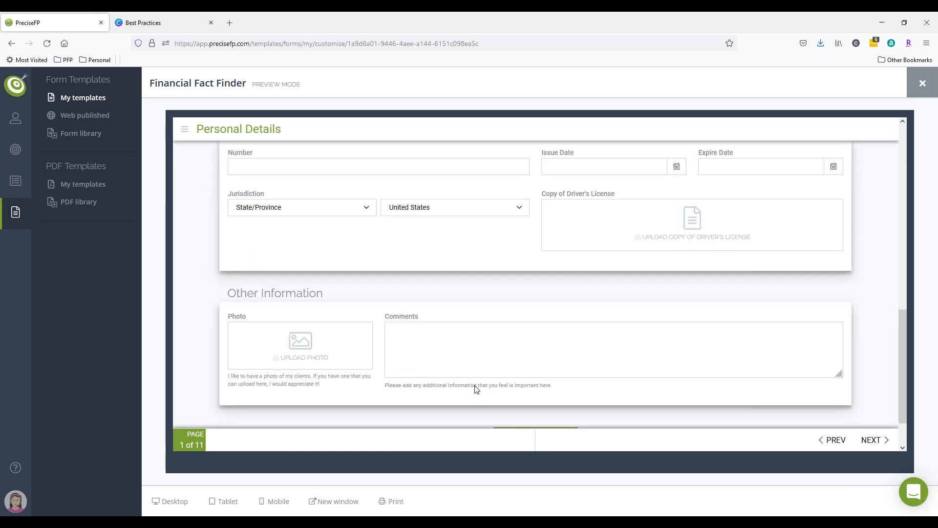
scroll(476, 388, "down", 2)
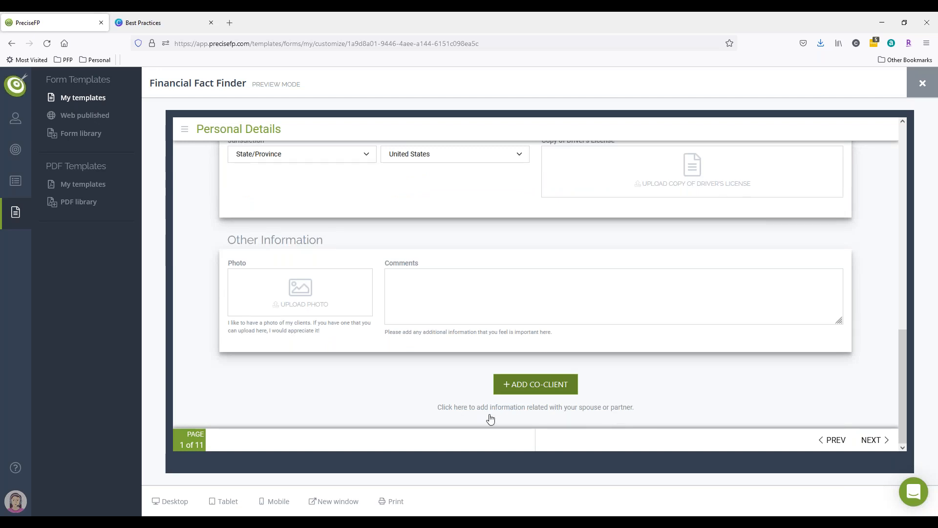
left_click(570, 414)
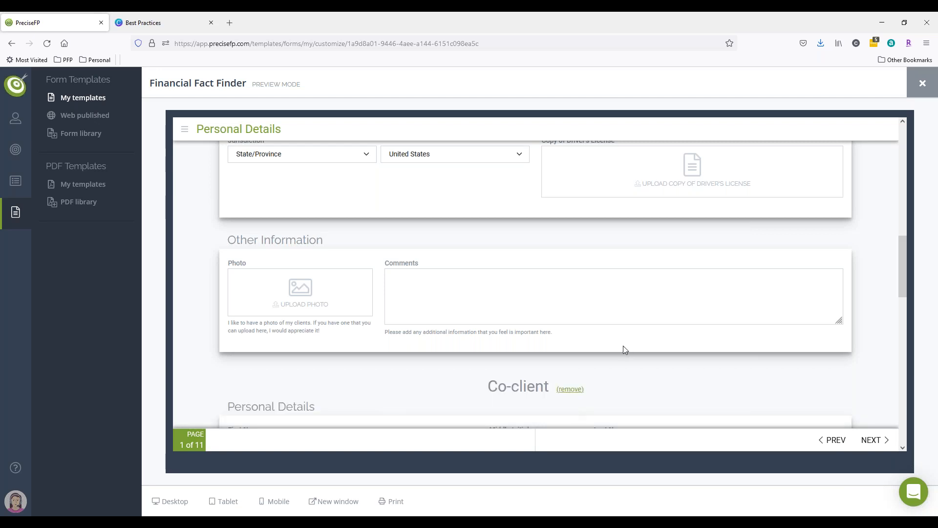
scroll(622, 345, "down", 6)
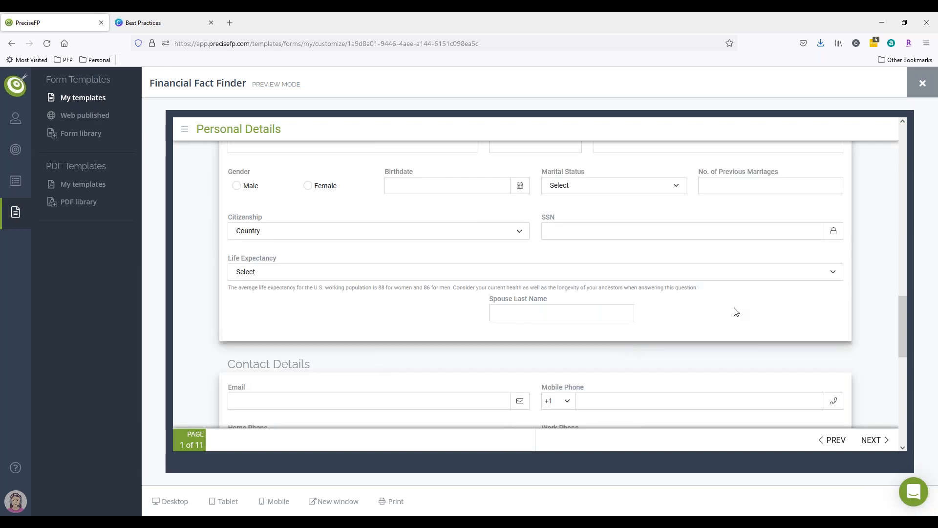
left_click(921, 84)
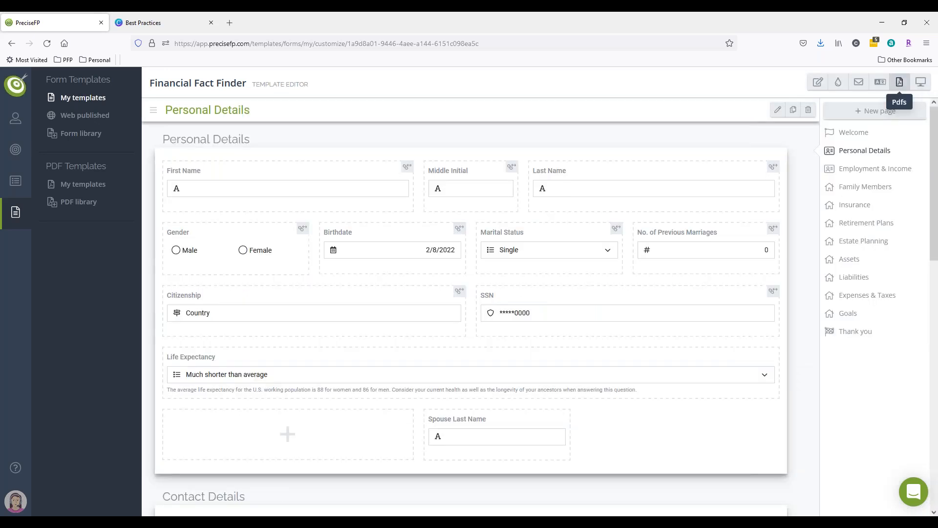
Delete the Spouse Last Name field from the Personal Details page.
mouse_move(569, 432)
left_click(561, 401)
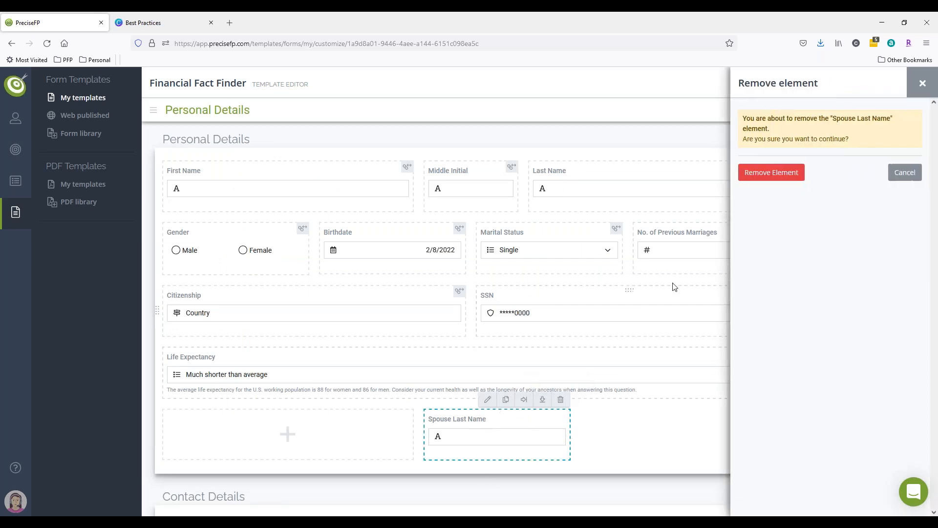
left_click(758, 188)
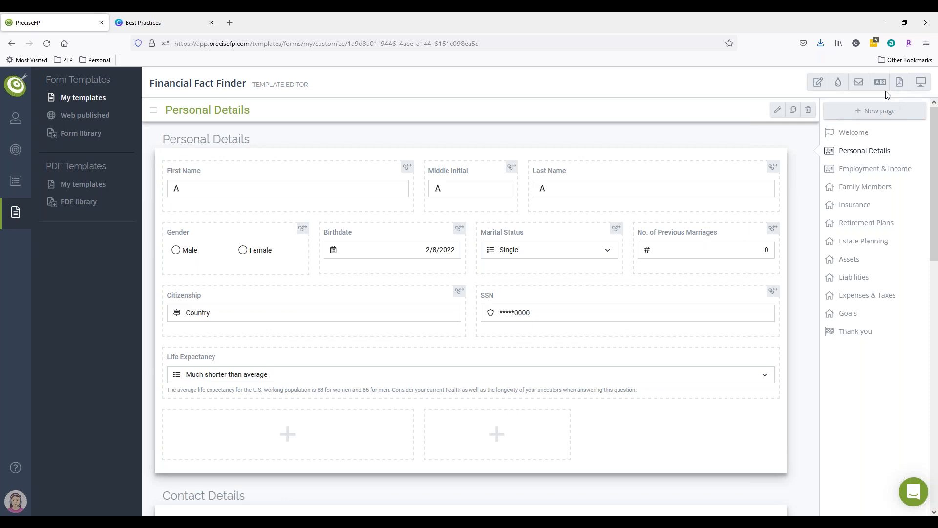
Rename the Add Co-client button label to Add Spouse/Partner in the form template translations and save the changes.
left_click(880, 83)
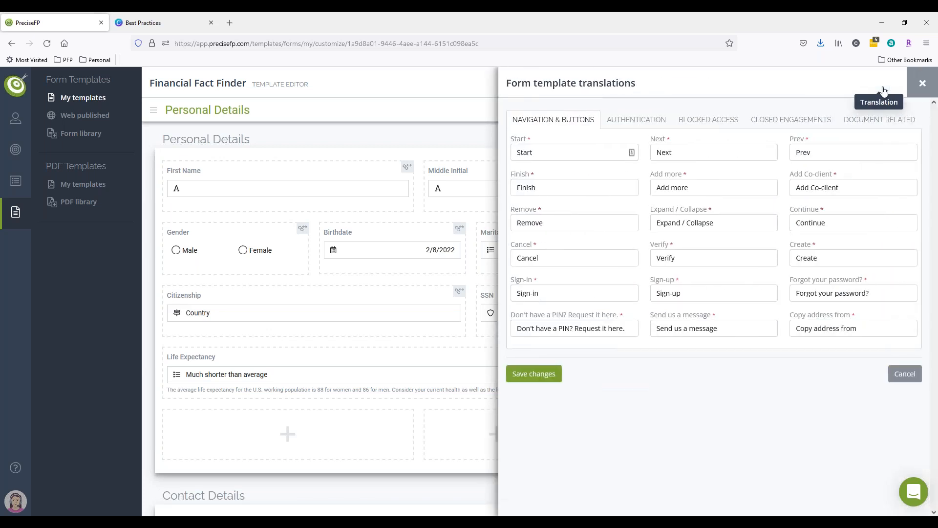
left_click(841, 187)
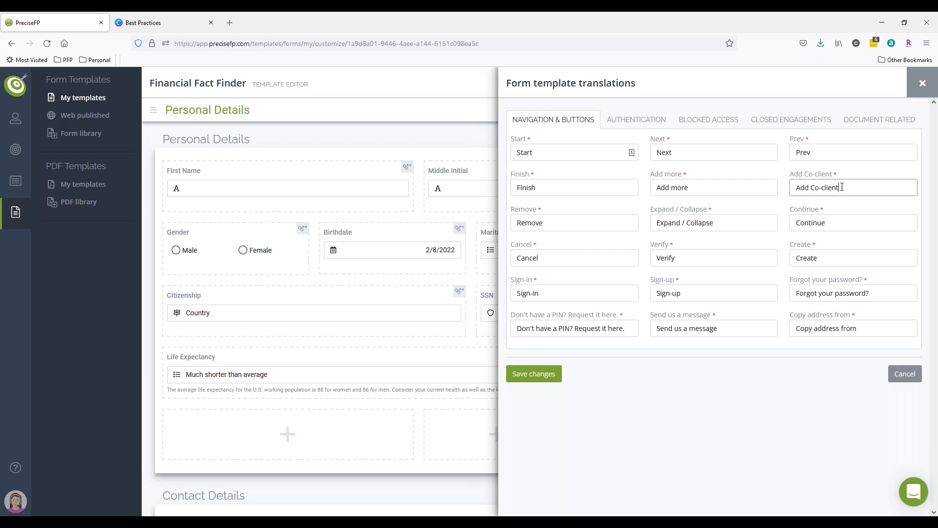
key("BackSpace")
key("BackSpace")
key("BackSpace")
key("BackSpace")
key("BackSpace")
key("BackSpace")
key("BackSpace")
key("BackSpace")
key("BackSpace")
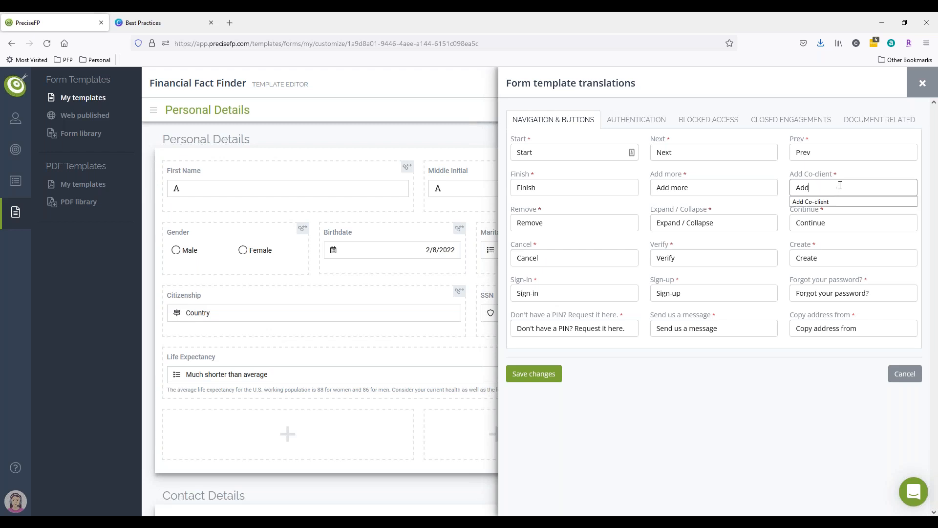
type("Spouse/Pa")
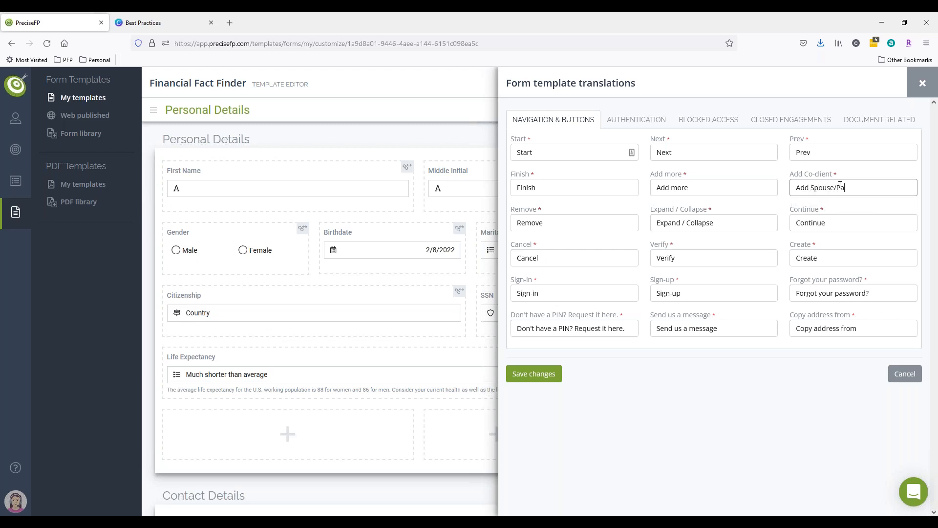
type("rtner")
left_click(547, 374)
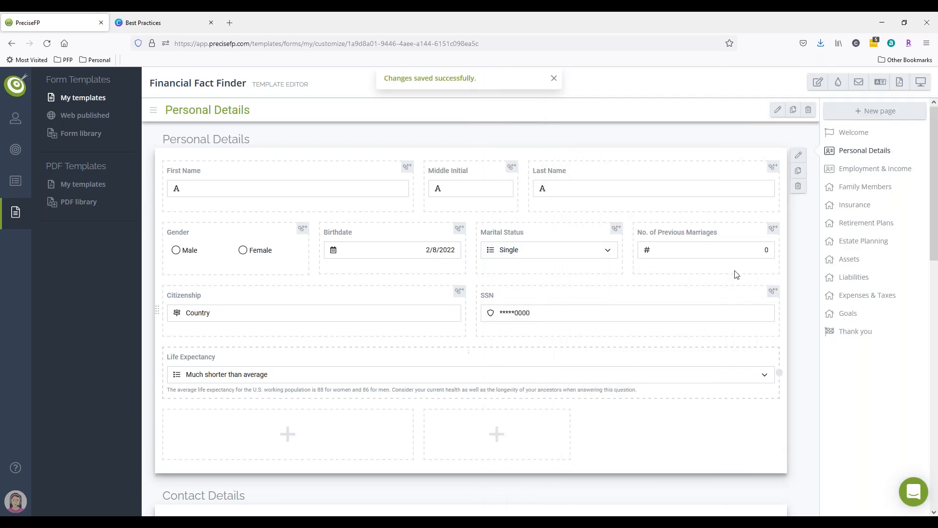
Preview the form, start it and scroll the Personal Details page to check the co-client button, then close the preview.
left_click(915, 86)
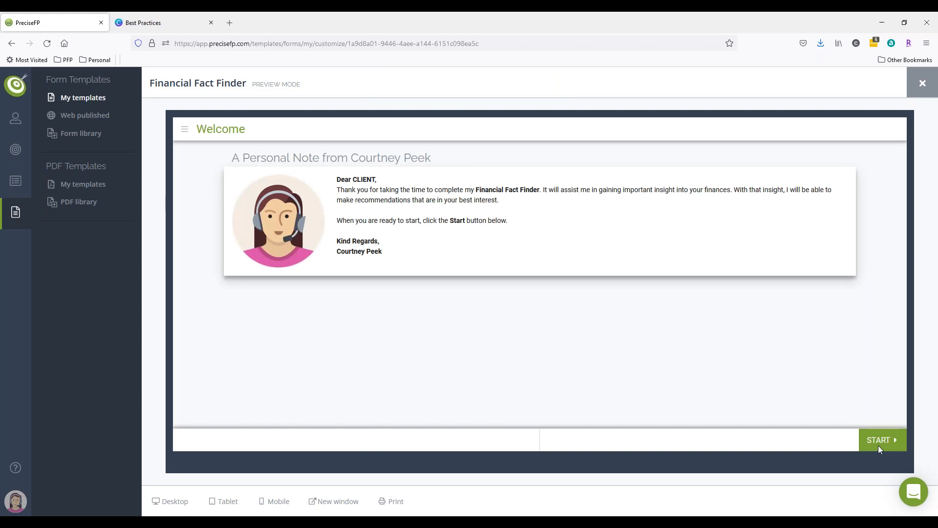
left_click(878, 440)
scroll(848, 398, "down", 10)
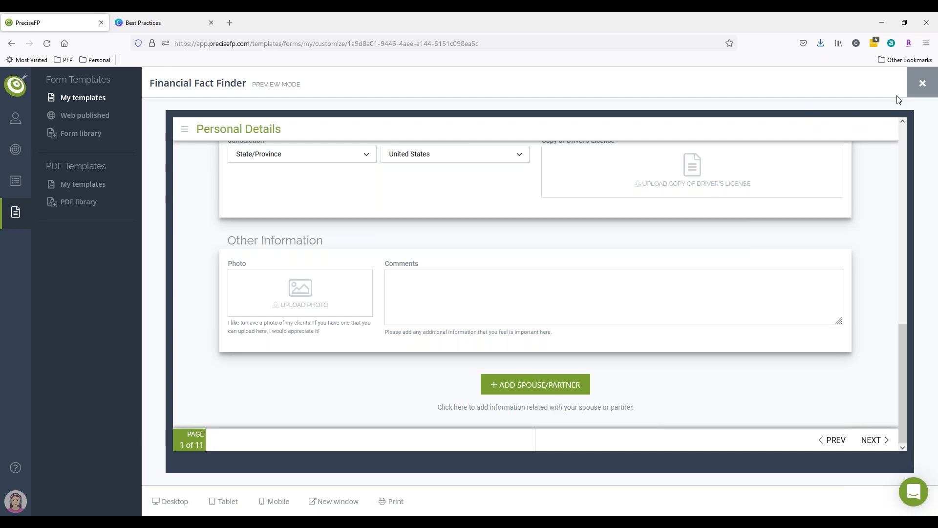
left_click(922, 84)
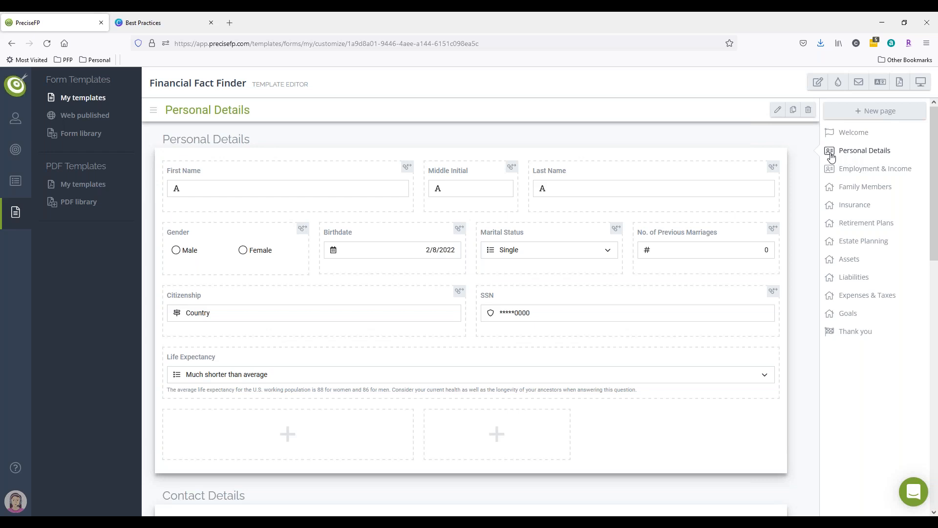
Review the Personal Details page settings for the co-client area, save them, and scroll through the page's groups.
left_click(775, 112)
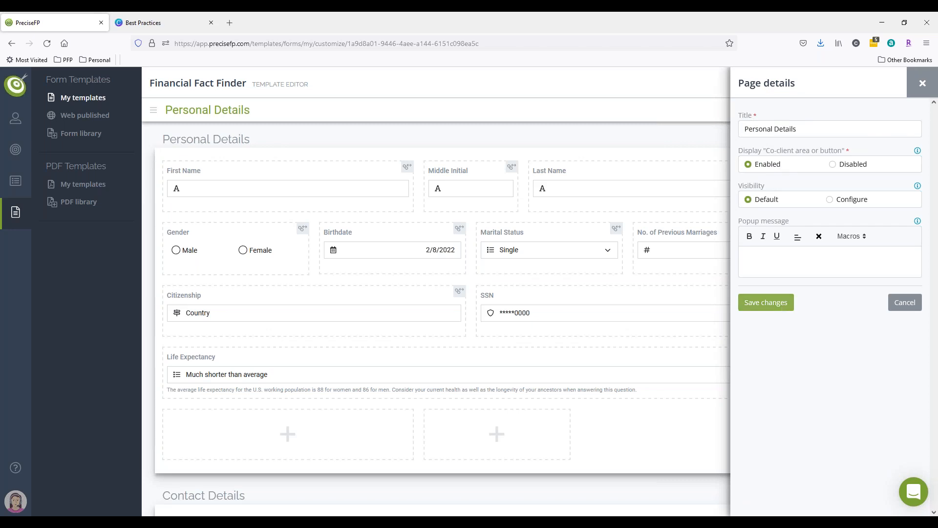
left_click(779, 304)
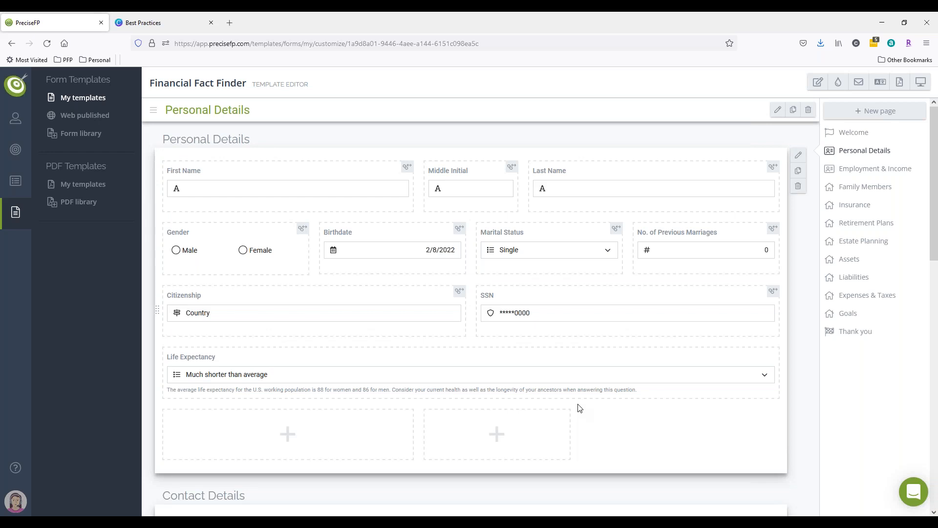
left_click(535, 251)
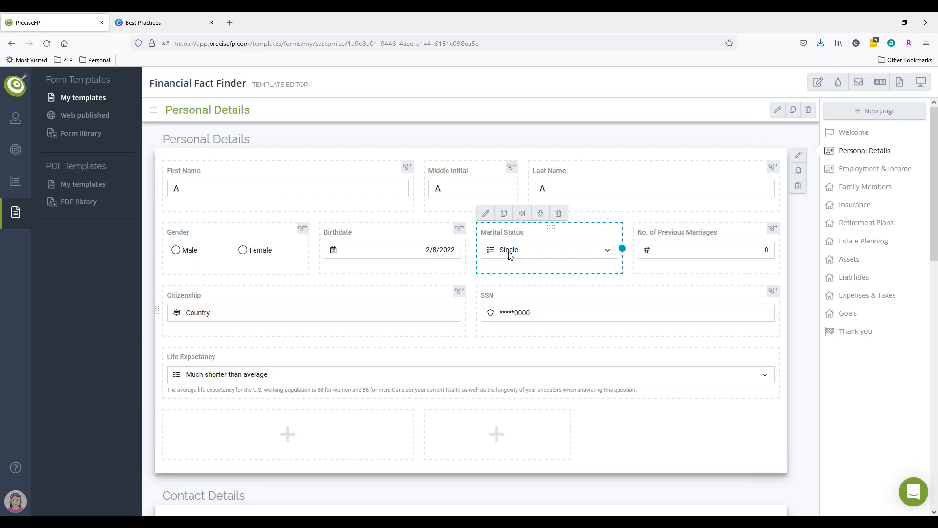
scroll(438, 194, "down", 10)
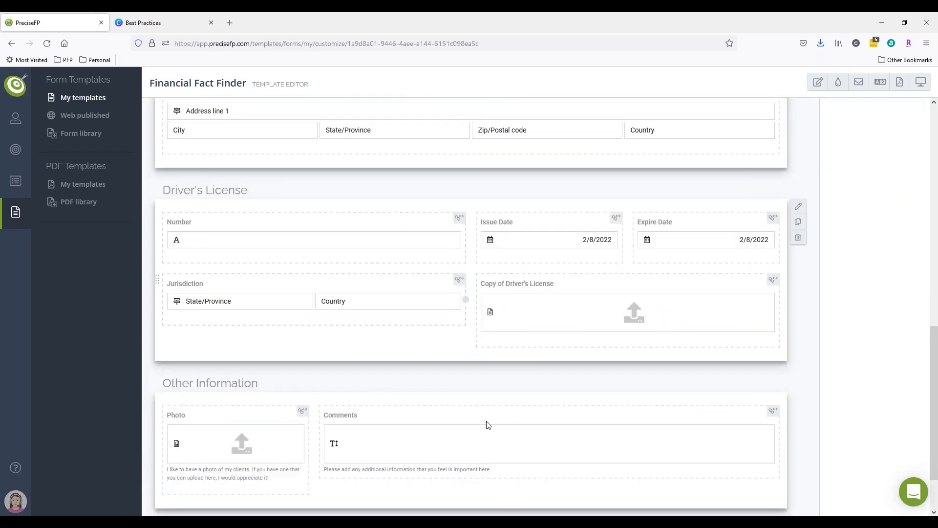
scroll(512, 423, "down", 2)
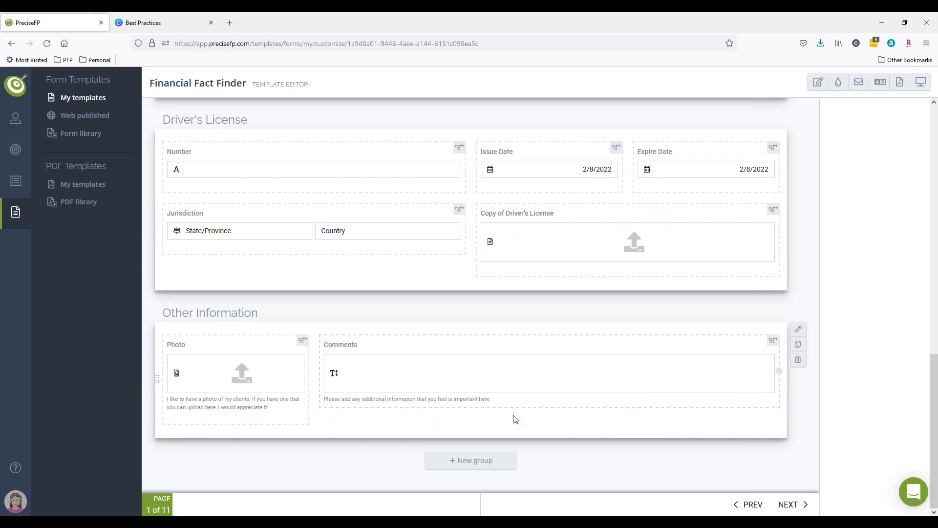
scroll(510, 415, "up", 15)
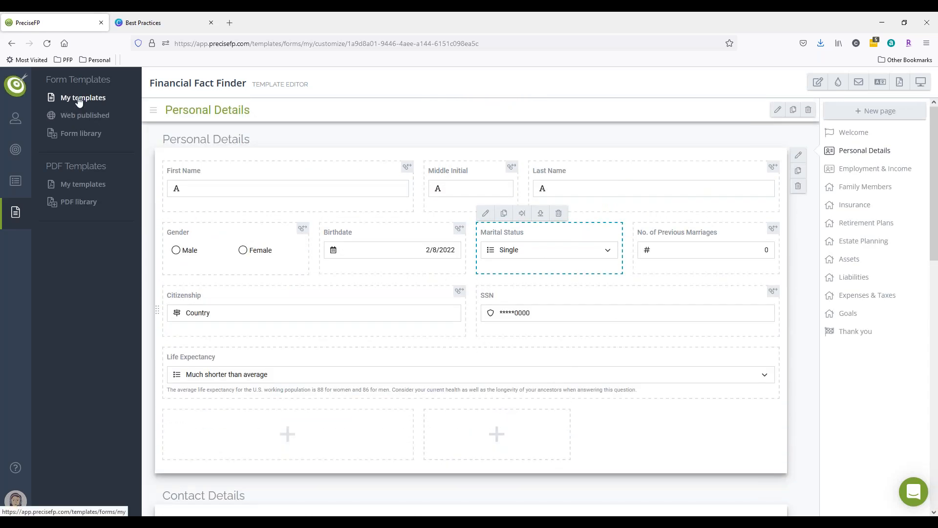
Open the Clients list and select a client account that has a co-client.
left_click(68, 133)
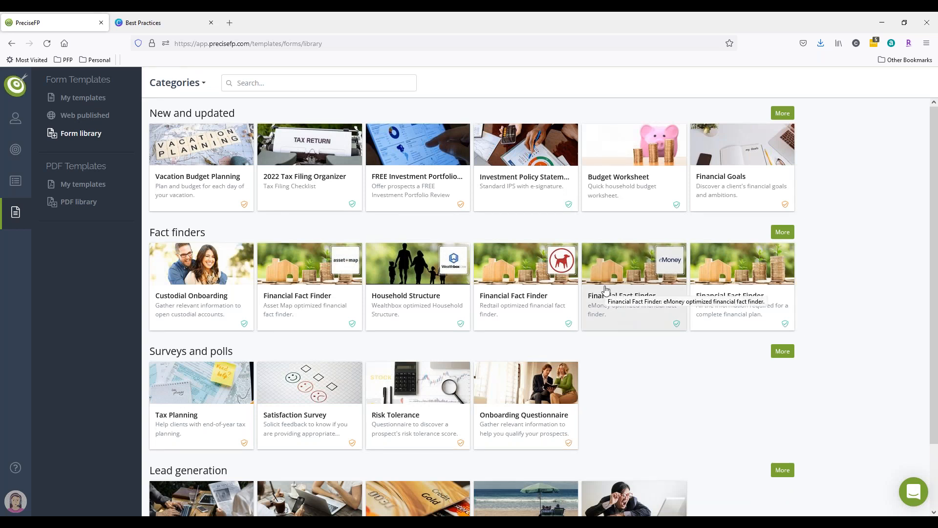
left_click(15, 121)
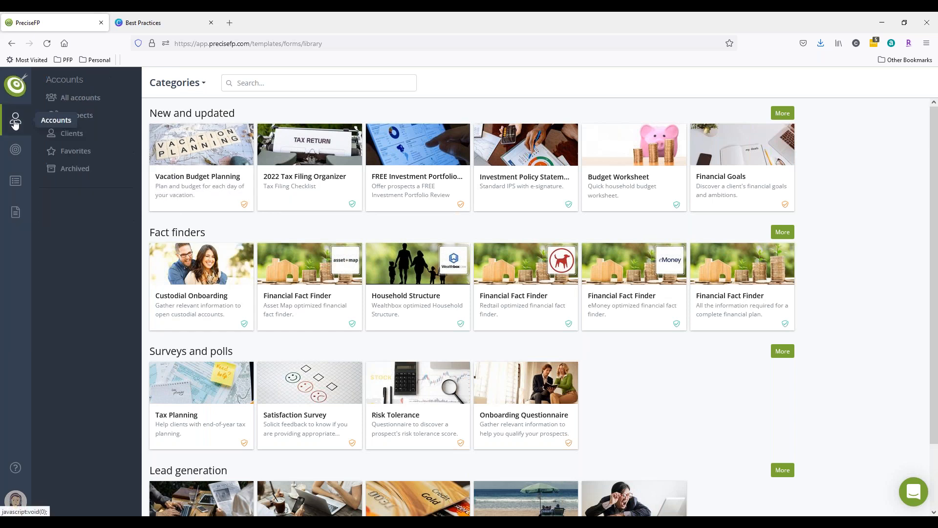
left_click(73, 134)
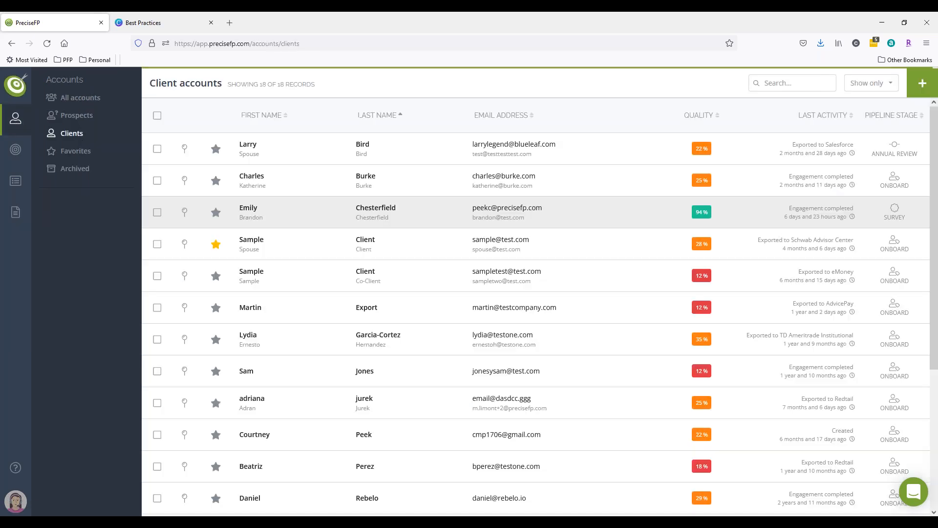
left_click(320, 216)
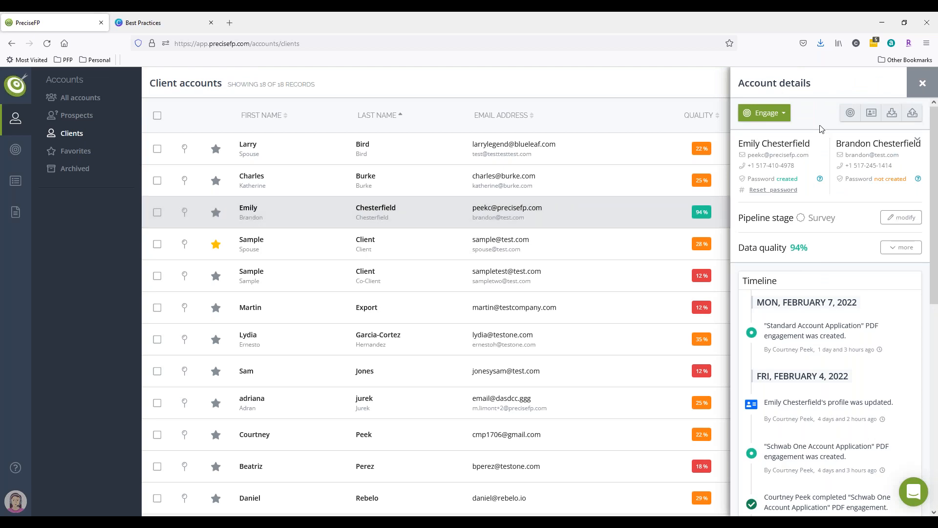
Start a form engagement with the Financial Fact Finder, choose the co-client as primary contact, then cancel it.
left_click(789, 113)
left_click(784, 139)
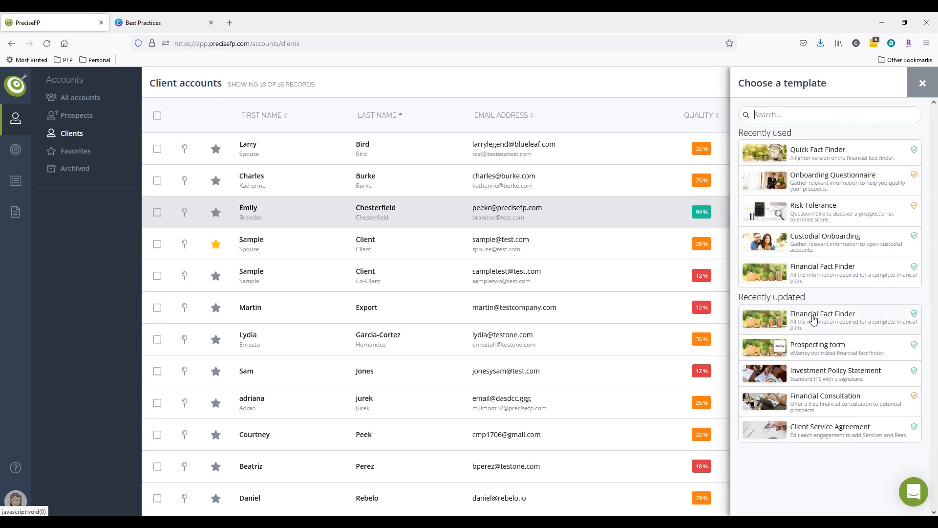
left_click(812, 319)
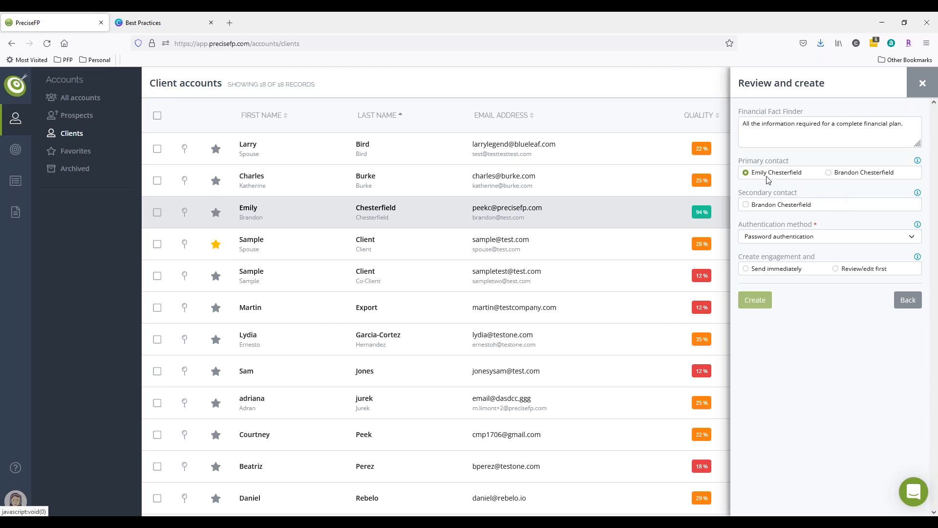
left_click(829, 173)
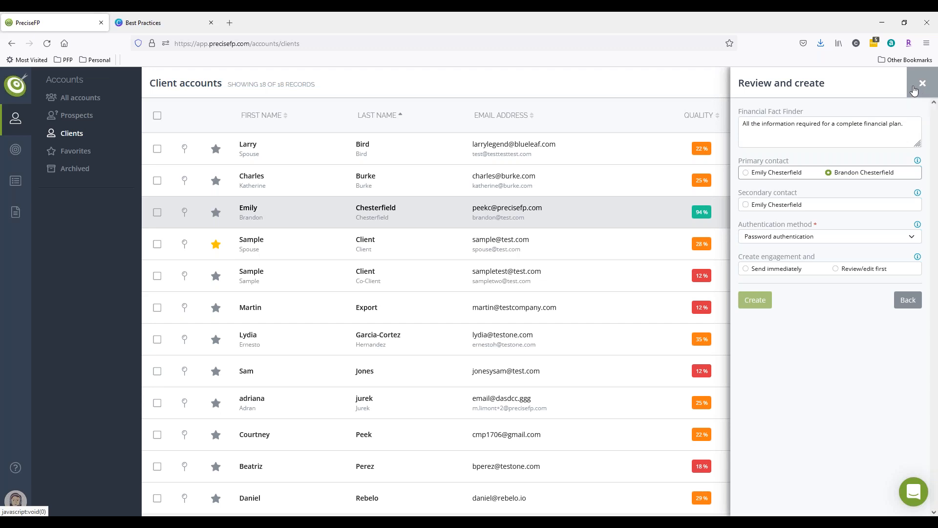
left_click(921, 92)
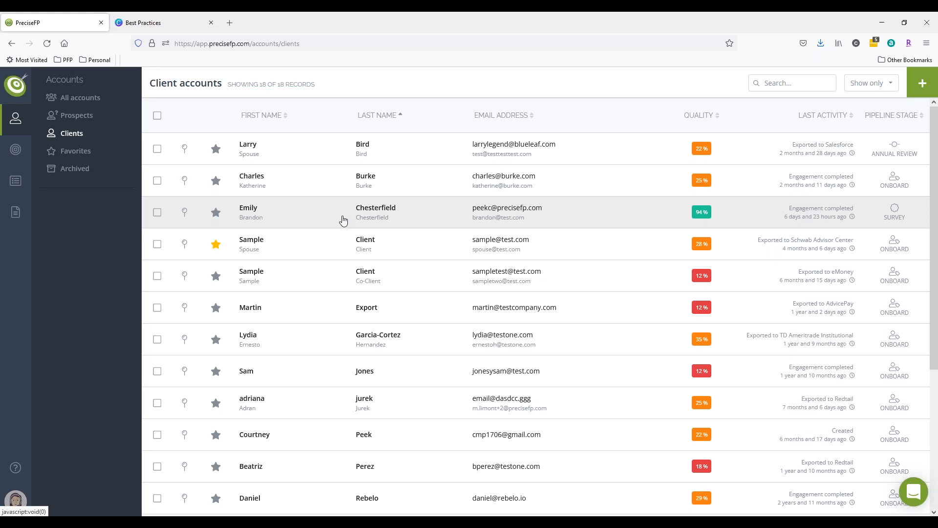
Begin a form engagement with the Risk Tolerance template for the same account to examine its contact options.
left_click(343, 220)
left_click(778, 114)
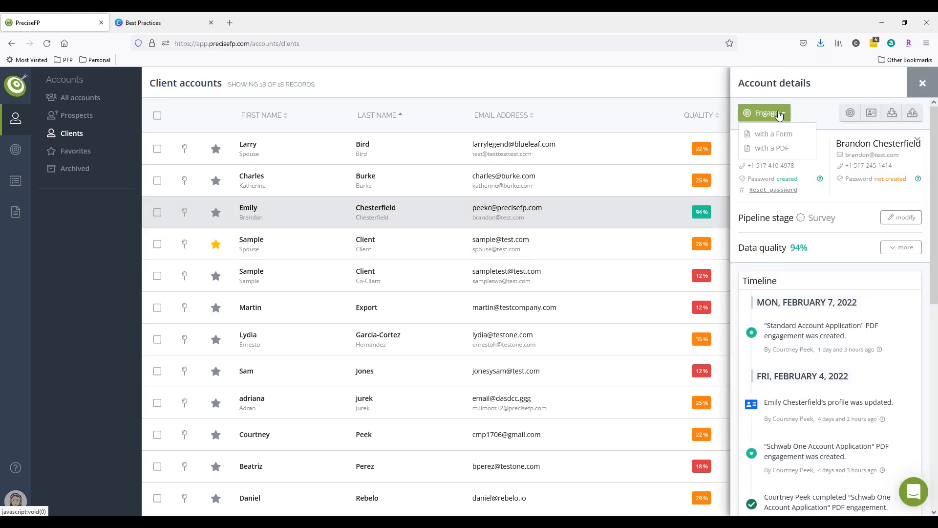
left_click(776, 133)
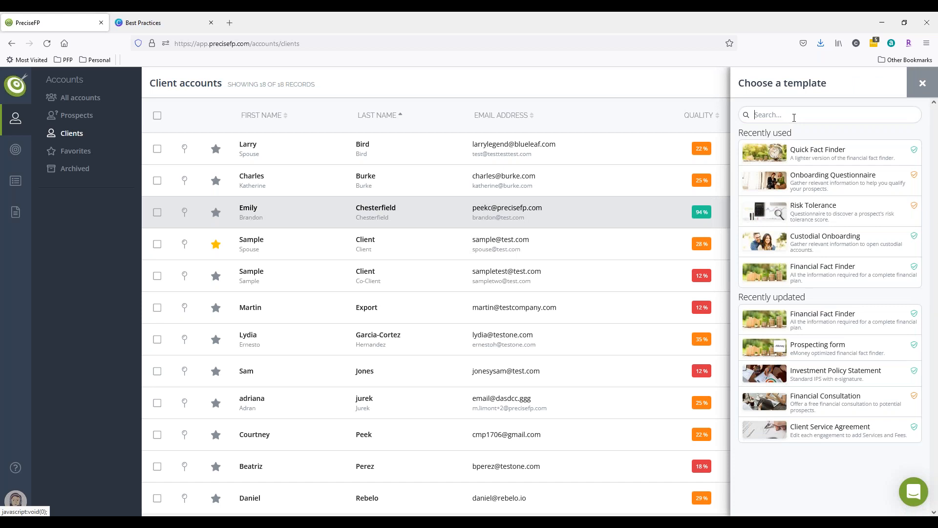
left_click(798, 209)
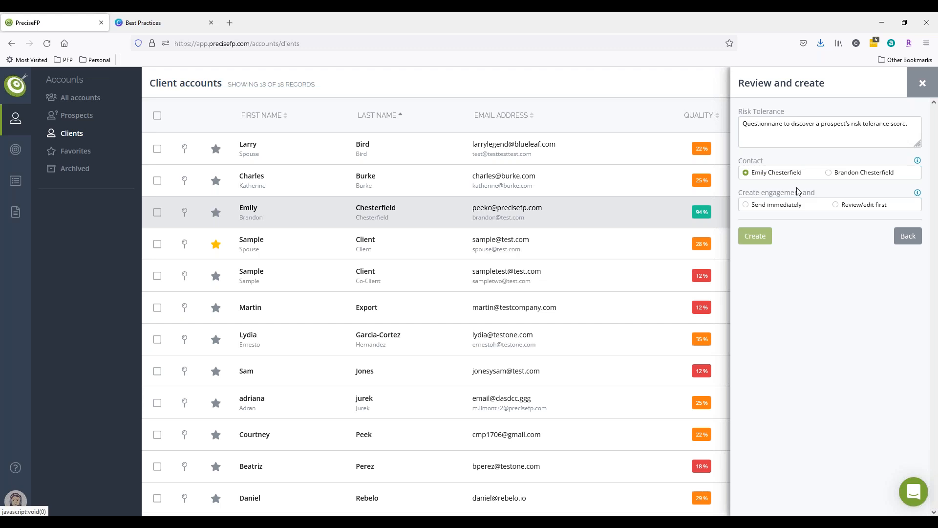
Open the Risk Tolerance template from My templates and view its Questionnaire page.
left_click(14, 212)
left_click(88, 104)
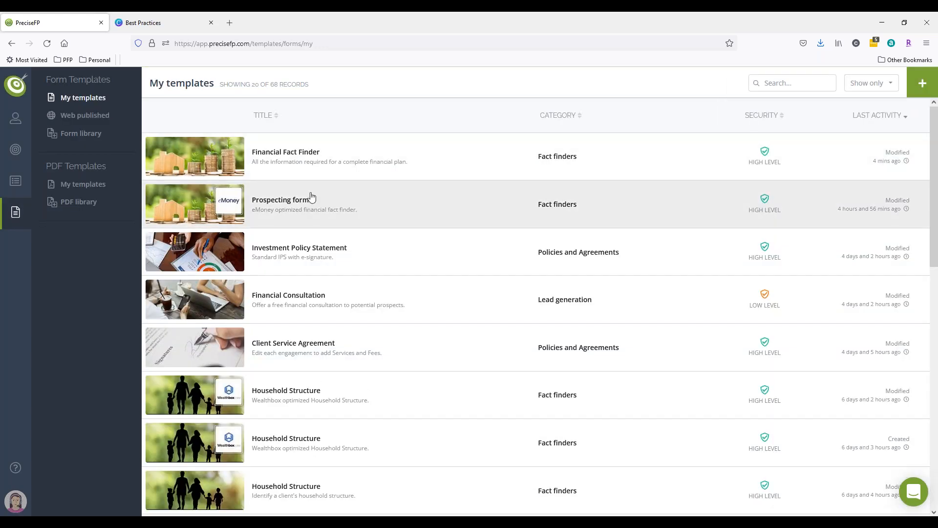
scroll(310, 196, "down", 1)
scroll(311, 196, "down", 10)
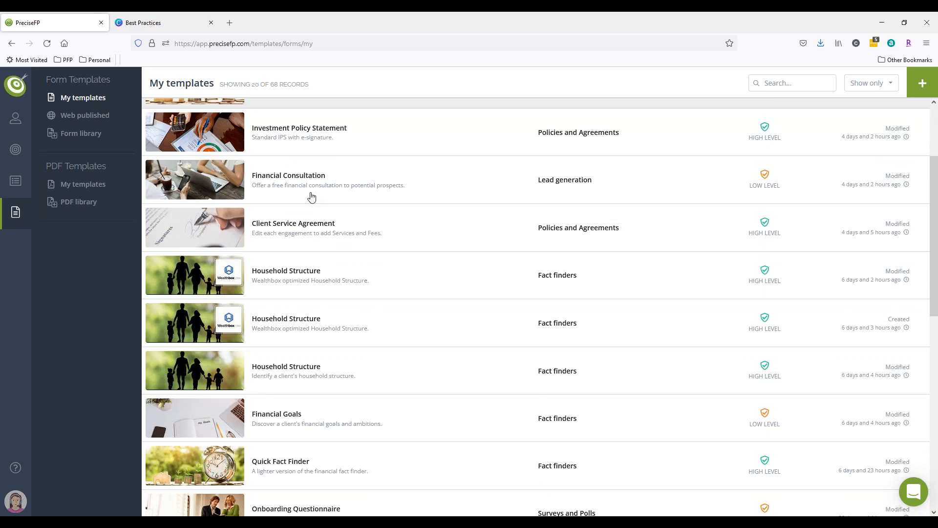
left_click(581, 214)
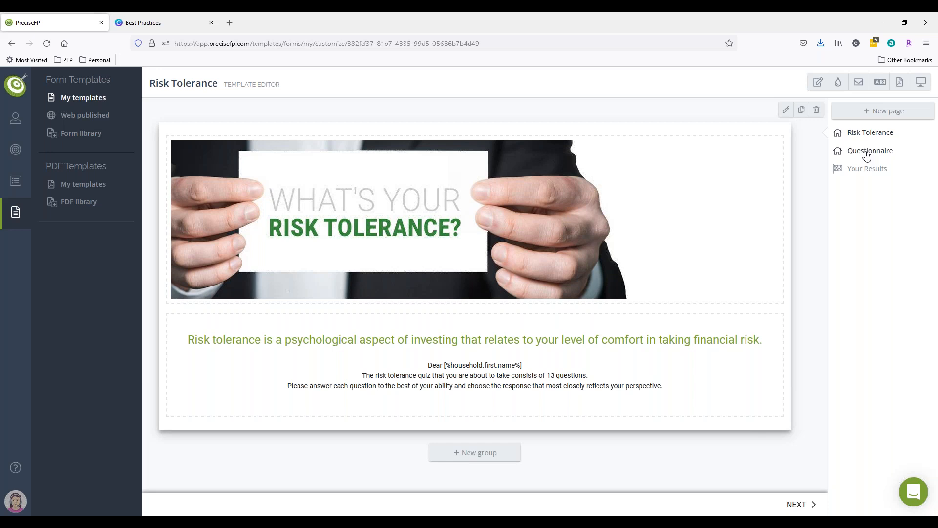
left_click(867, 153)
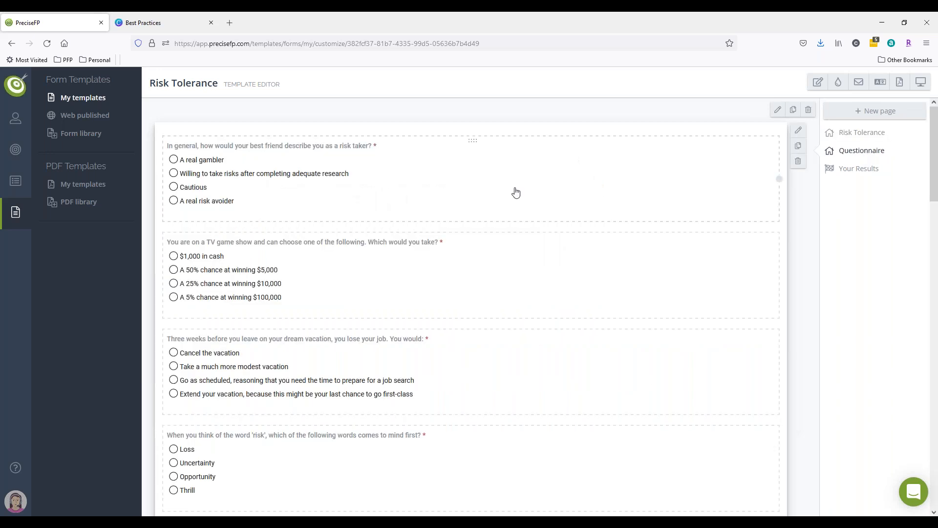
scroll(516, 192, "down", 5)
scroll(533, 189, "up", 5)
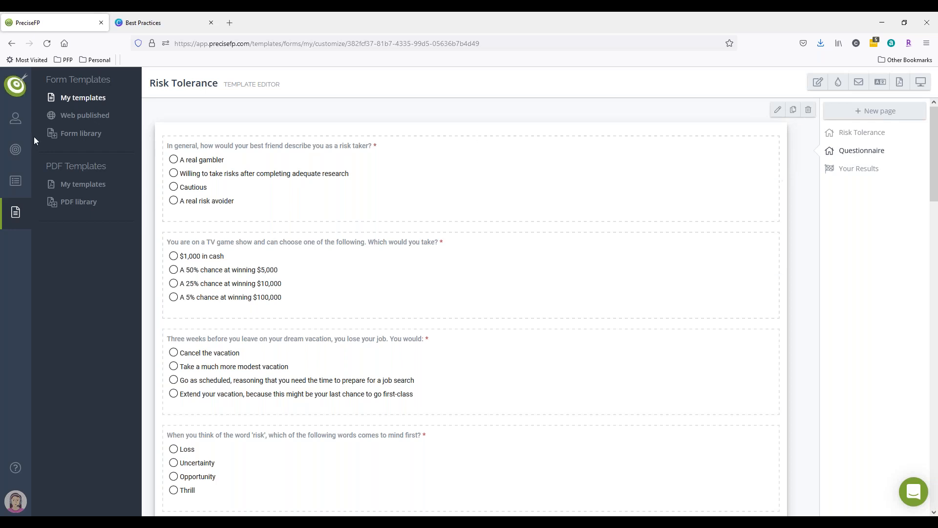
Open the co-client household's account from the Clients list and start a Risk Tolerance form engagement set to send immediately.
mouse_move(16, 118)
left_click(71, 132)
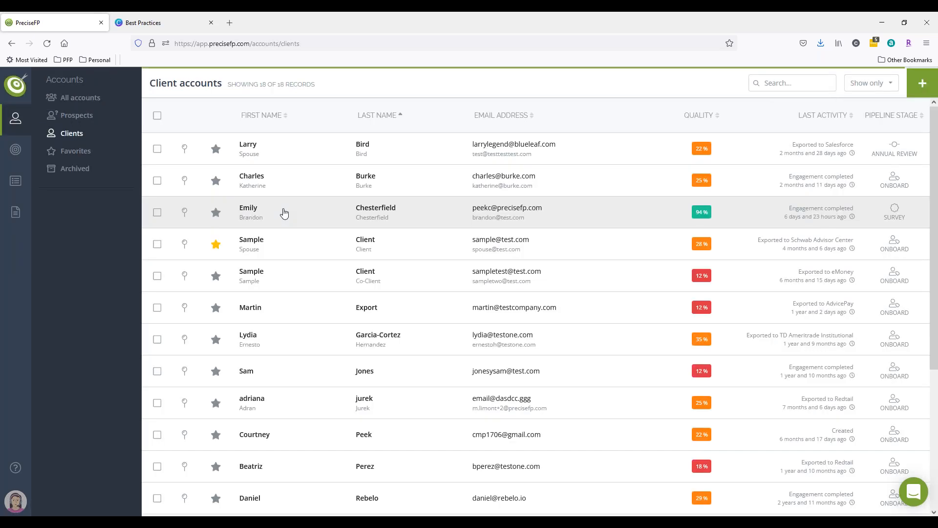
left_click(389, 222)
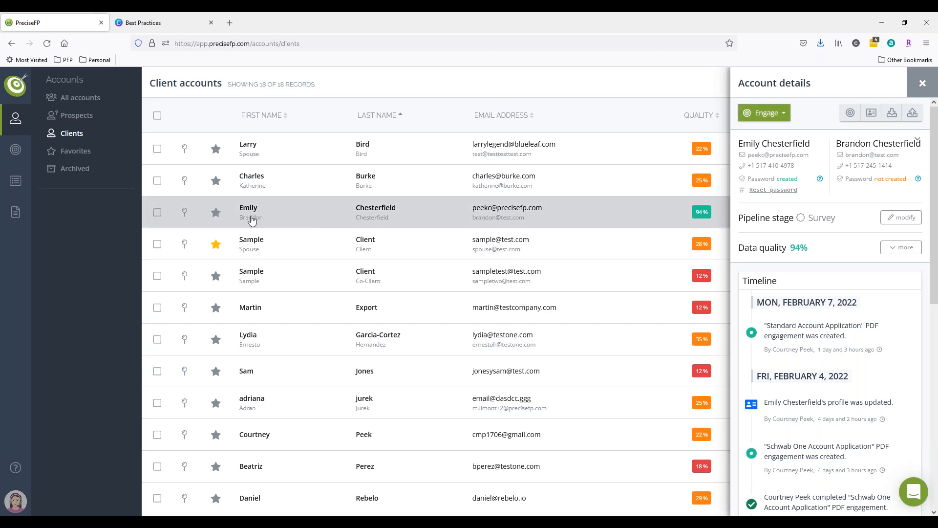
left_click(779, 119)
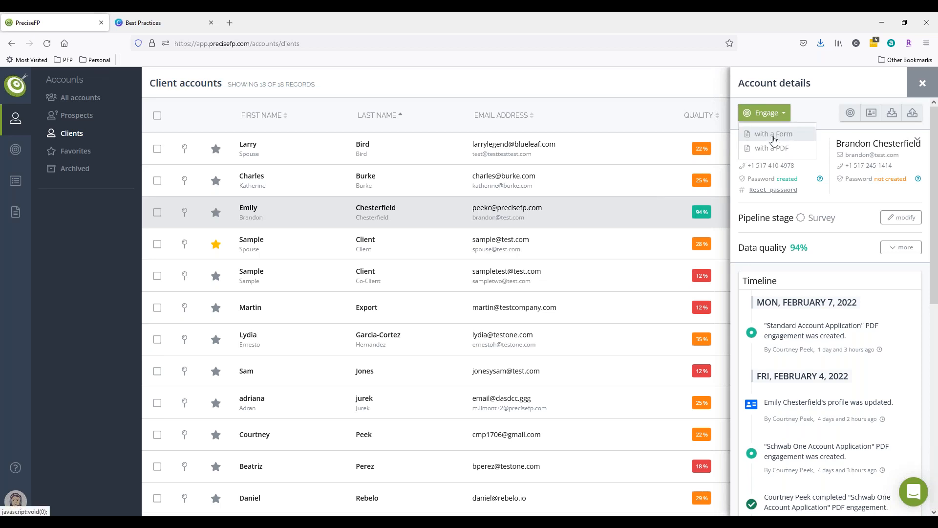
left_click(773, 137)
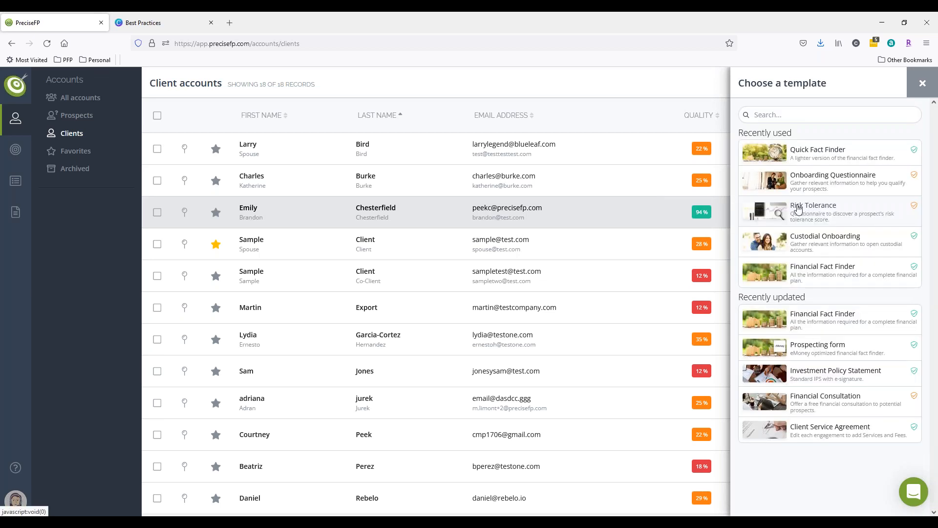
left_click(811, 218)
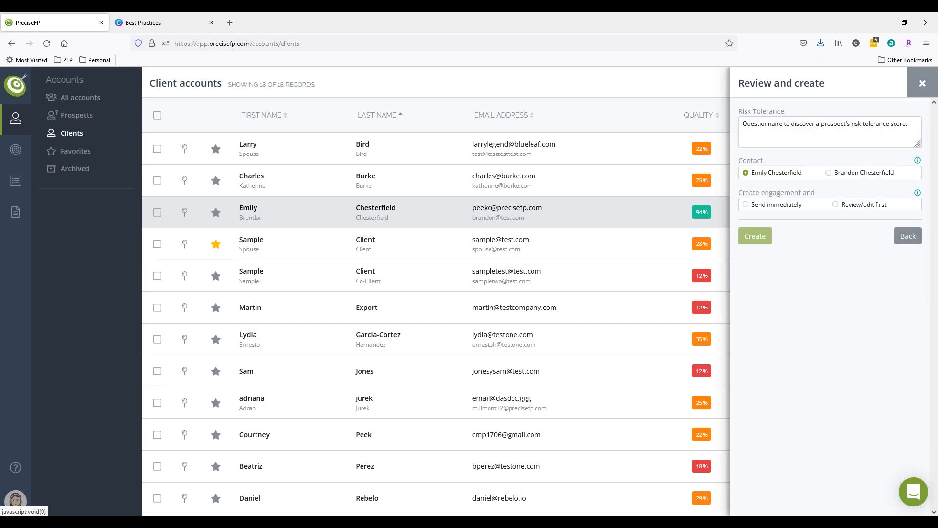
left_click(765, 206)
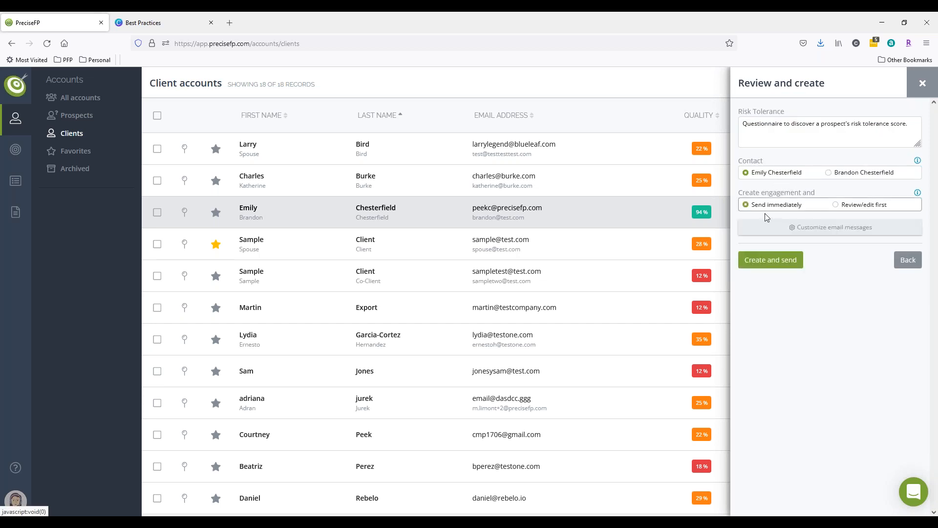
left_click(786, 266)
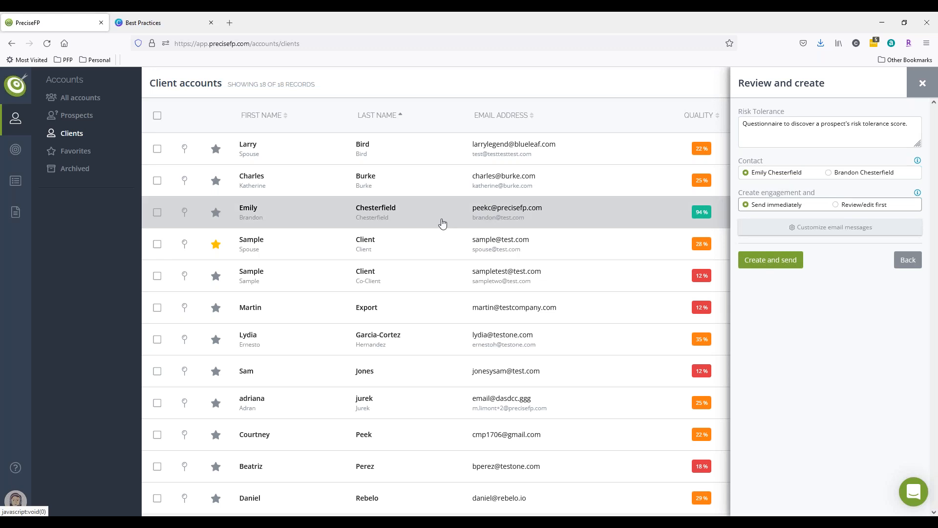
Restart the Risk Tolerance form engagement, choose the co-client as contact, then close the panel without creating it.
left_click(783, 118)
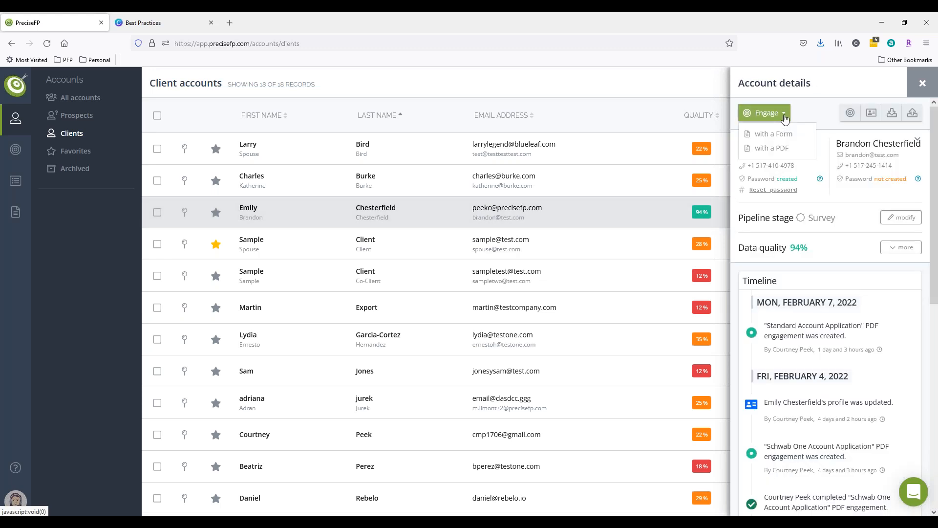
left_click(779, 134)
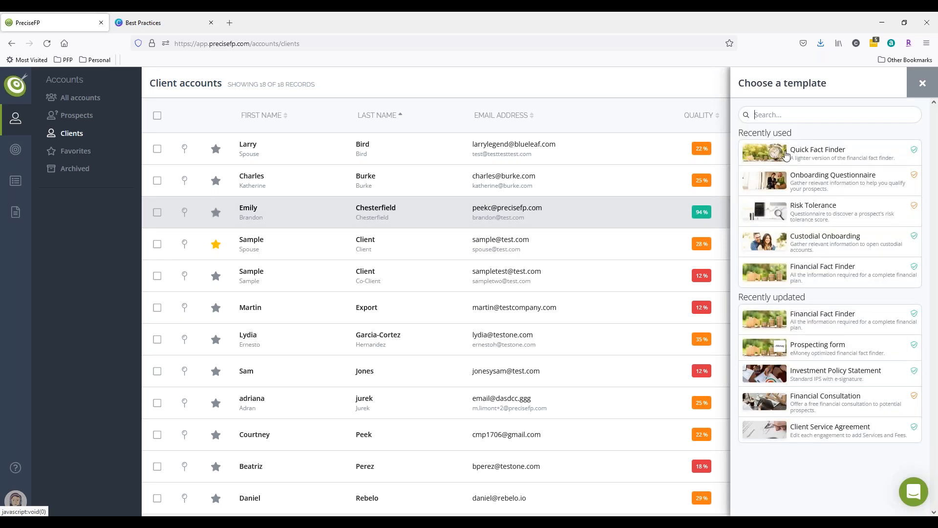
left_click(806, 217)
left_click(861, 174)
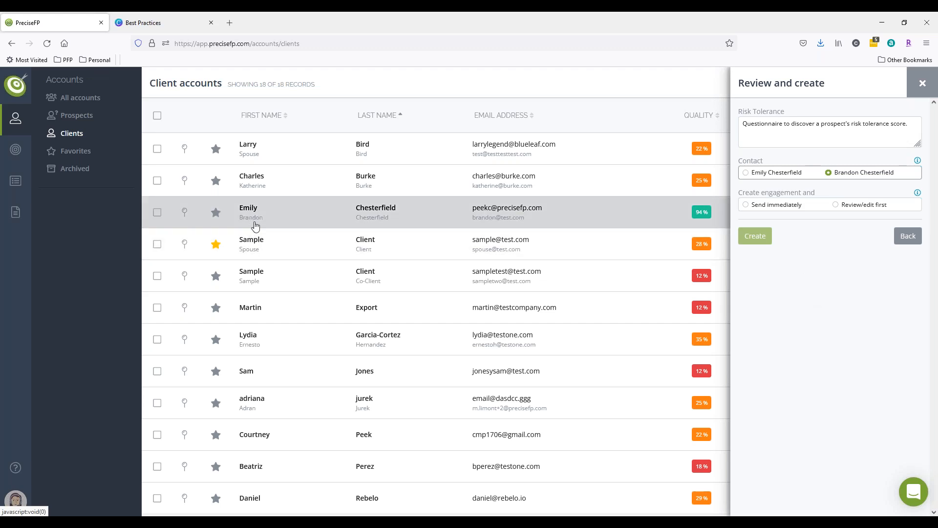
left_click(913, 85)
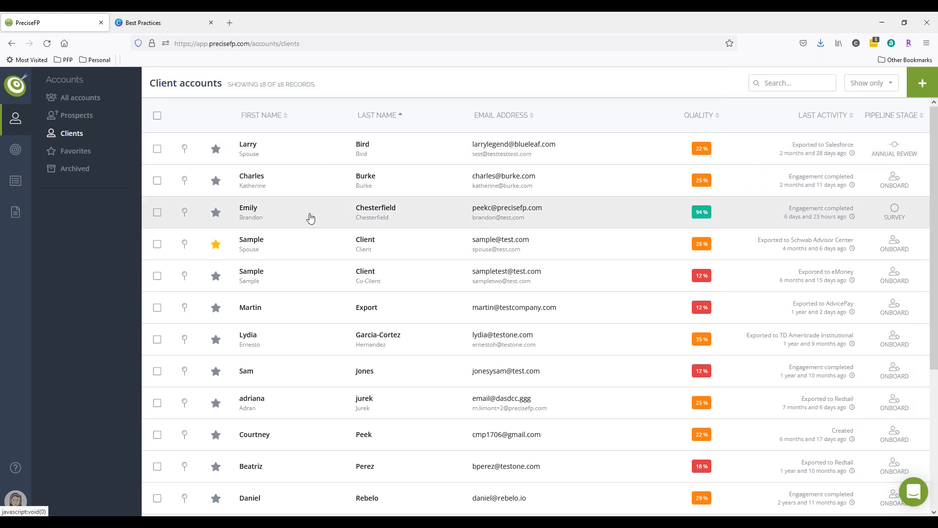
Create a Financial Fact Finder form engagement for the same household, choosing to review and edit it first.
left_click(309, 218)
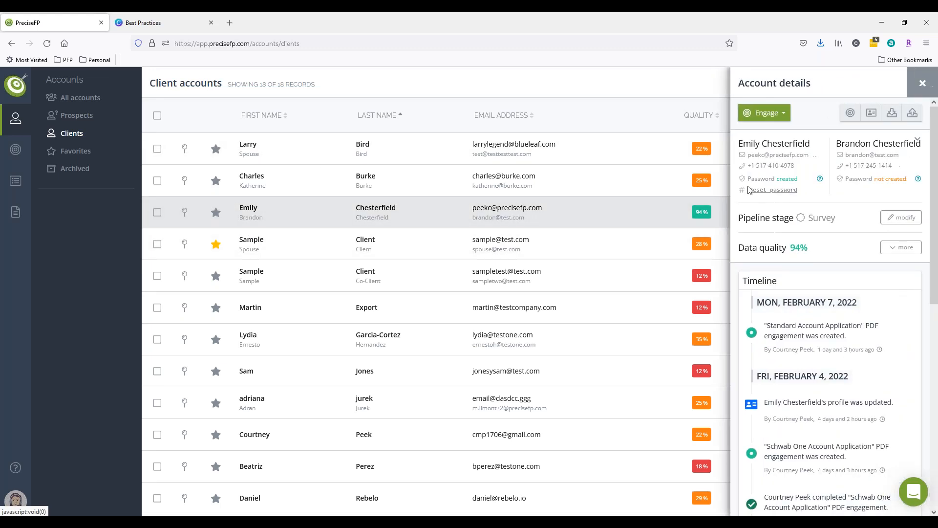
left_click(765, 113)
left_click(777, 135)
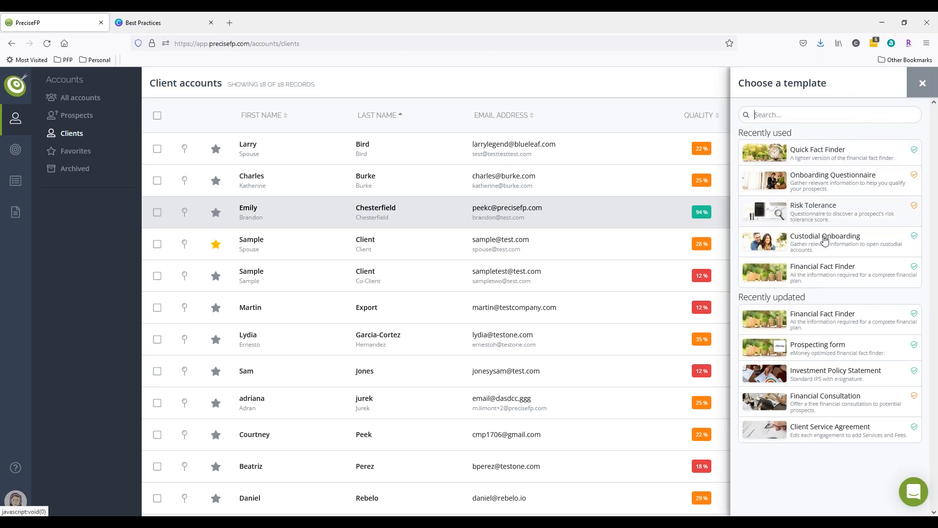
left_click(822, 268)
left_click(845, 269)
left_click(795, 299)
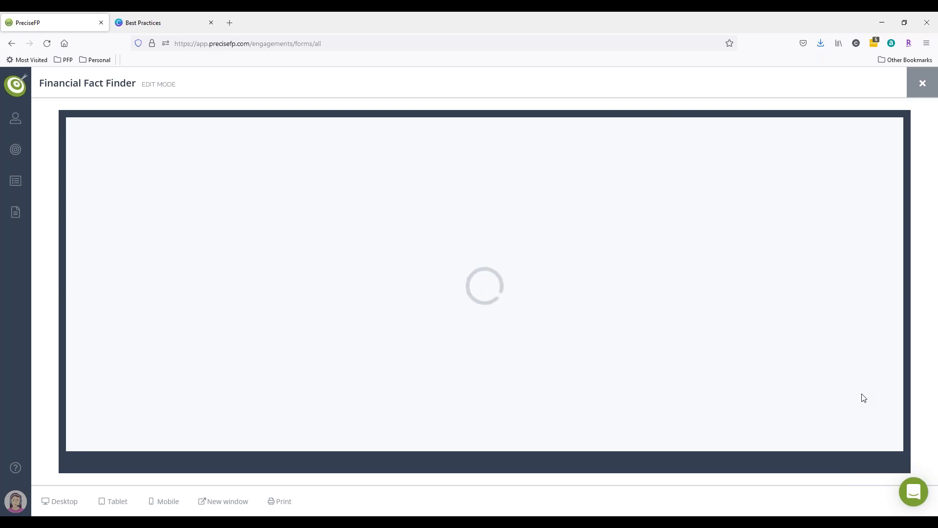
Review the client and co-client sections on the Personal Details and Employment & Income pages, then close the engagement.
left_click(867, 439)
scroll(391, 224, "down", 8)
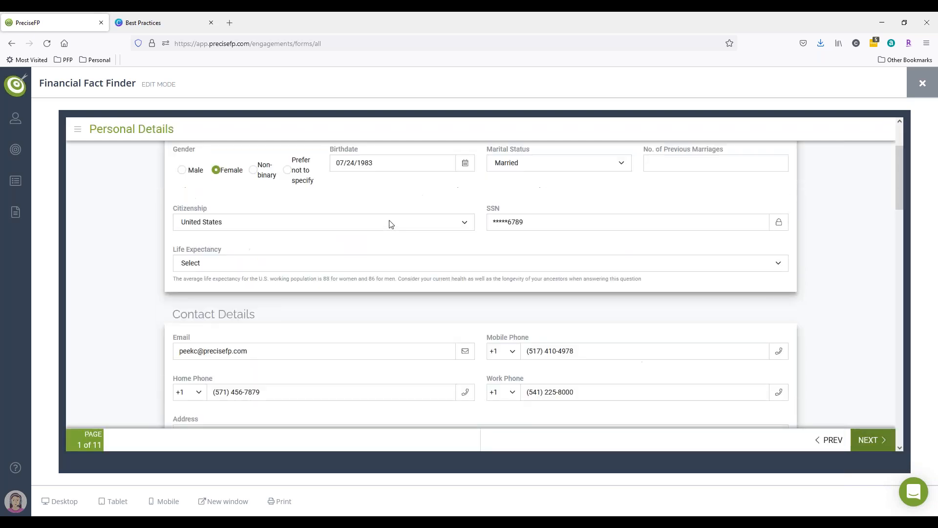
scroll(405, 279, "down", 4)
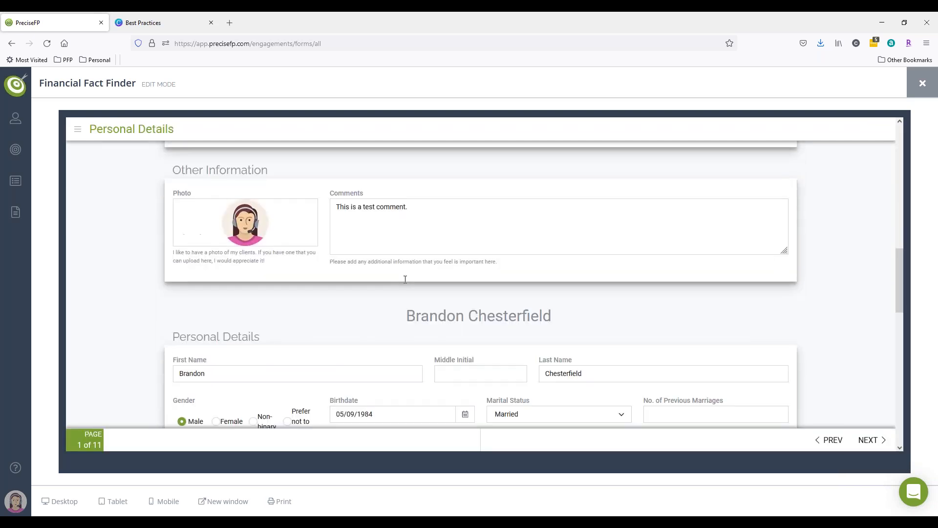
scroll(473, 313, "down", 2)
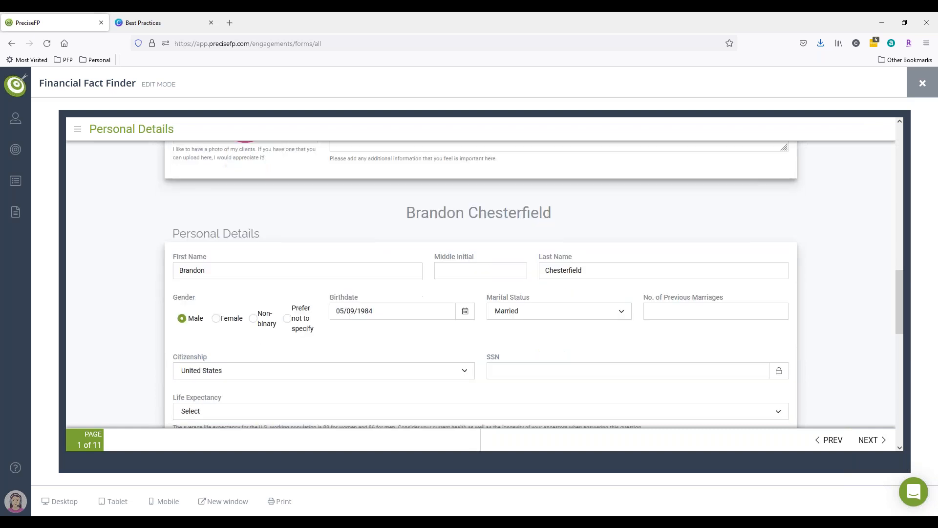
scroll(472, 313, "down", 10)
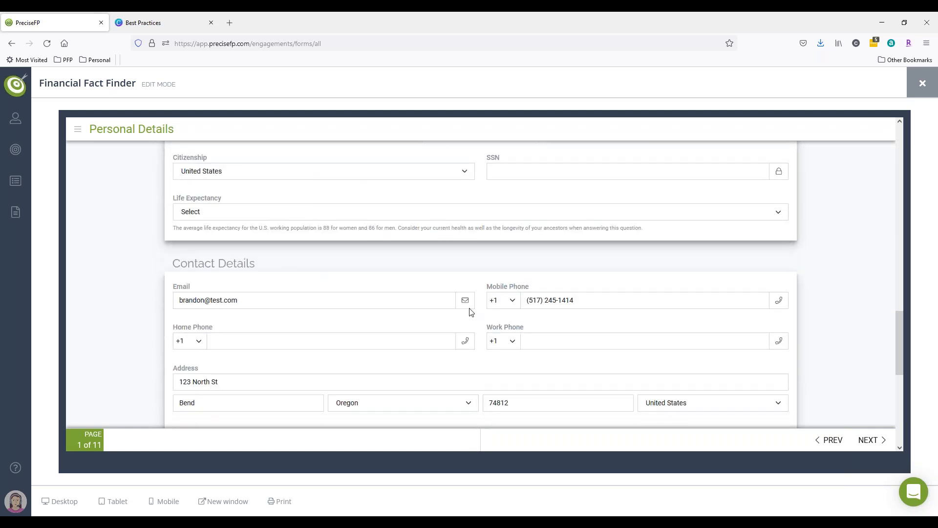
left_click(869, 440)
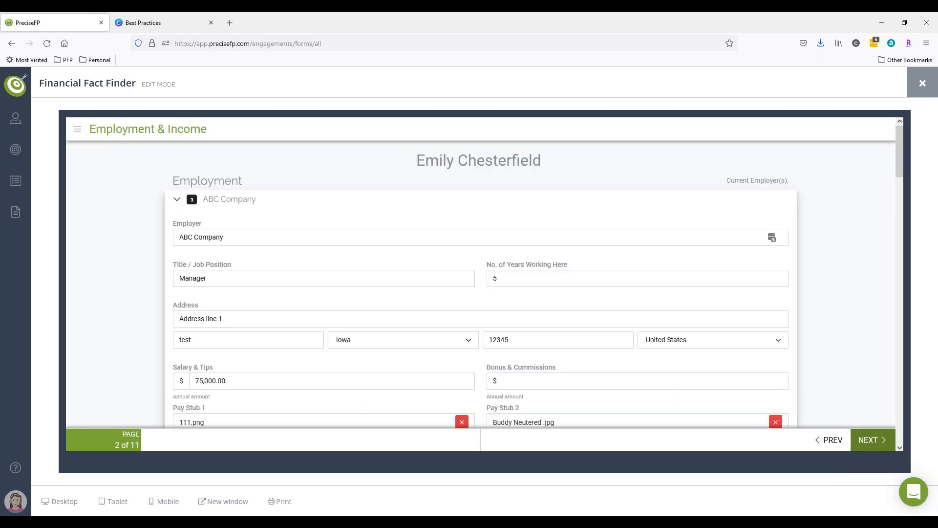
scroll(471, 163, "down", 1)
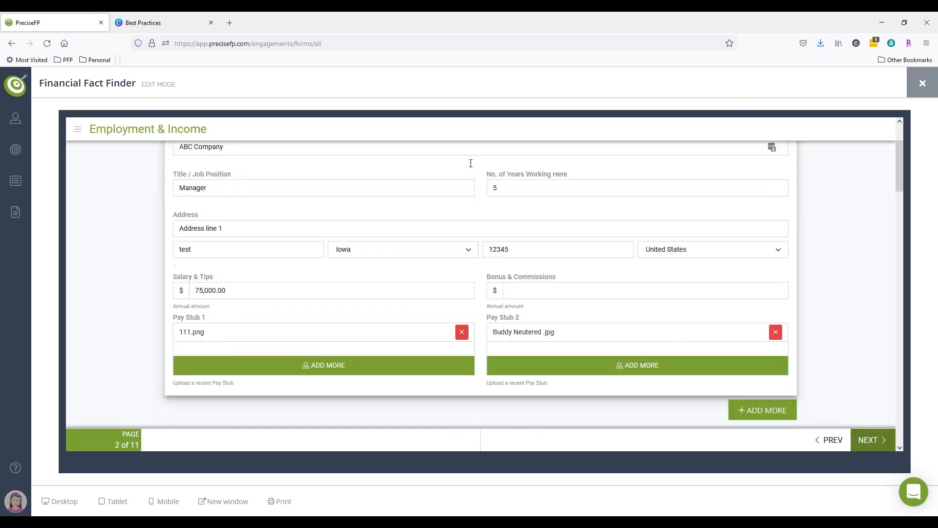
scroll(471, 163, "down", 10)
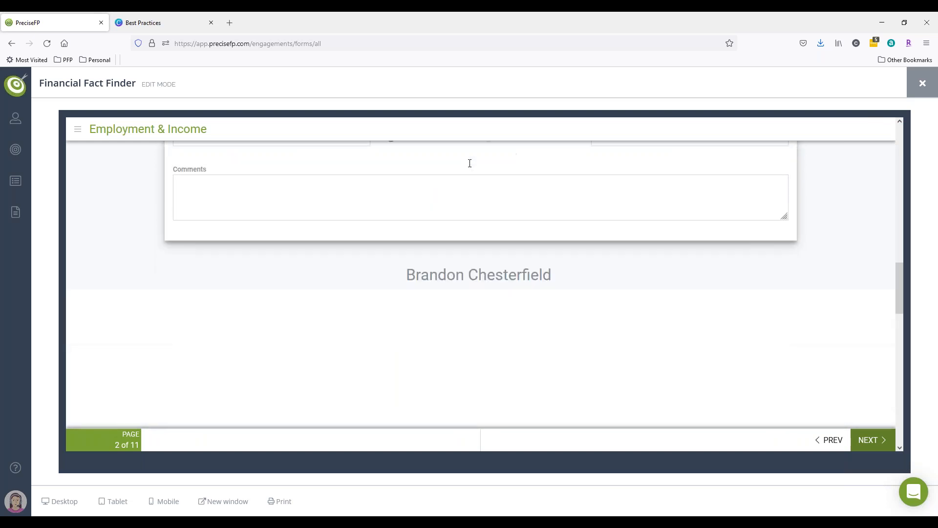
scroll(471, 196, "down", 2)
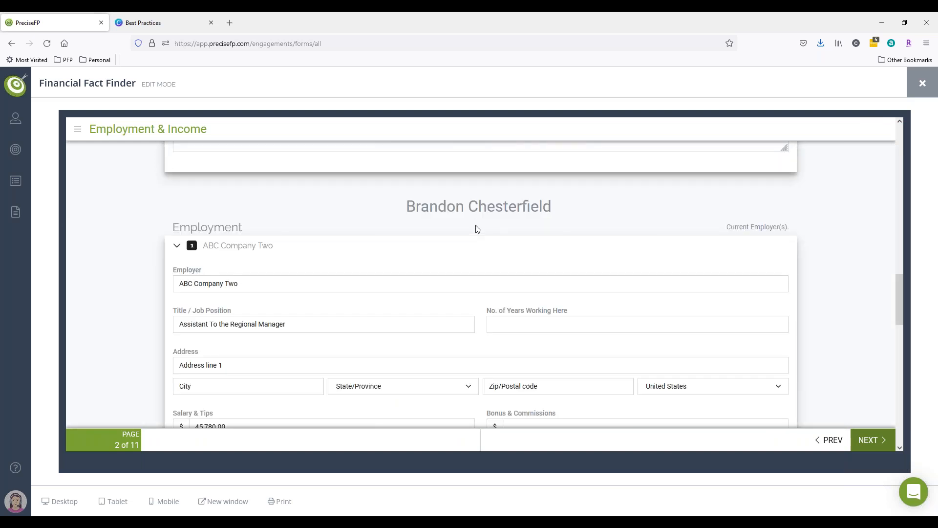
scroll(666, 257, "down", 3)
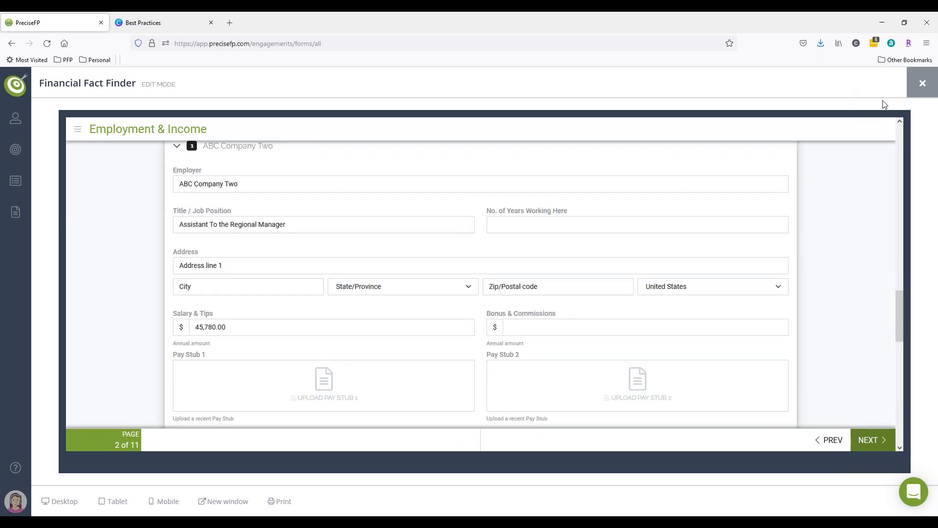
left_click(915, 92)
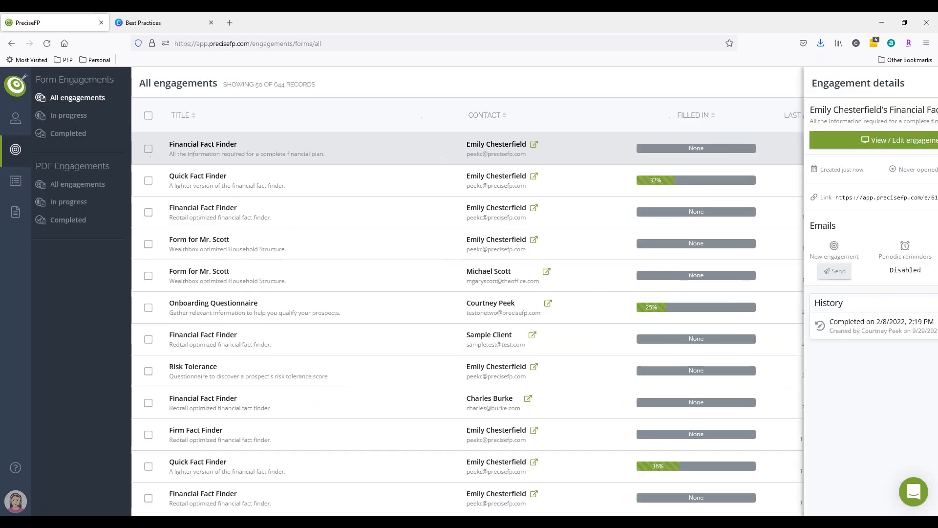
left_click(916, 95)
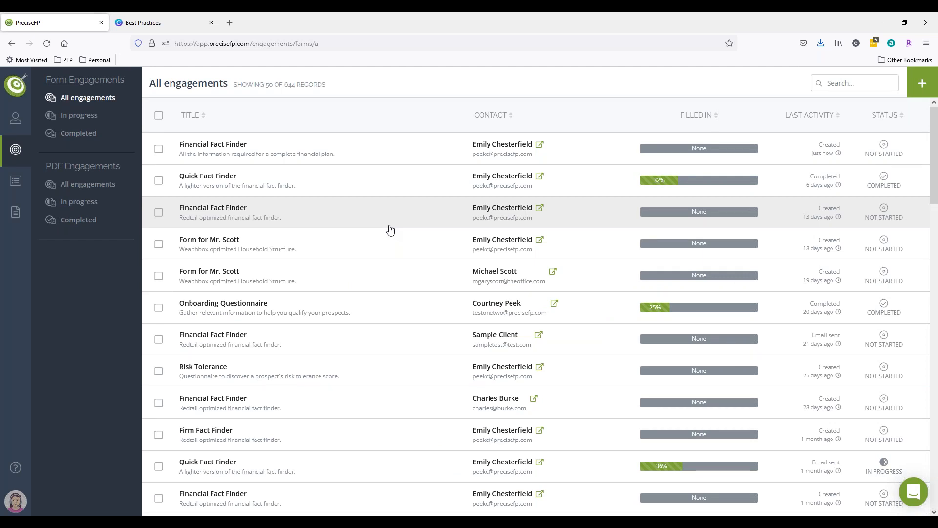
Open the new client account form in the Clients list to view the co-client fields, then close it.
mouse_move(70, 120)
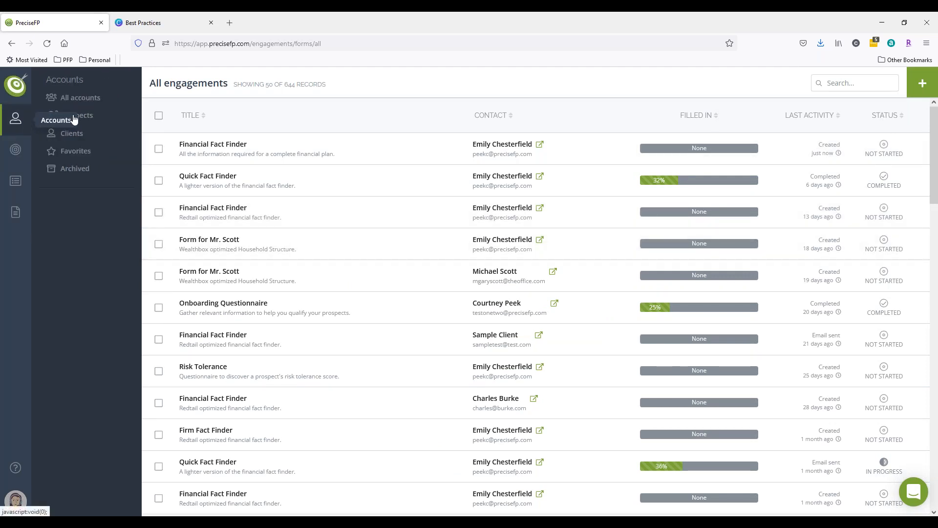
left_click(77, 133)
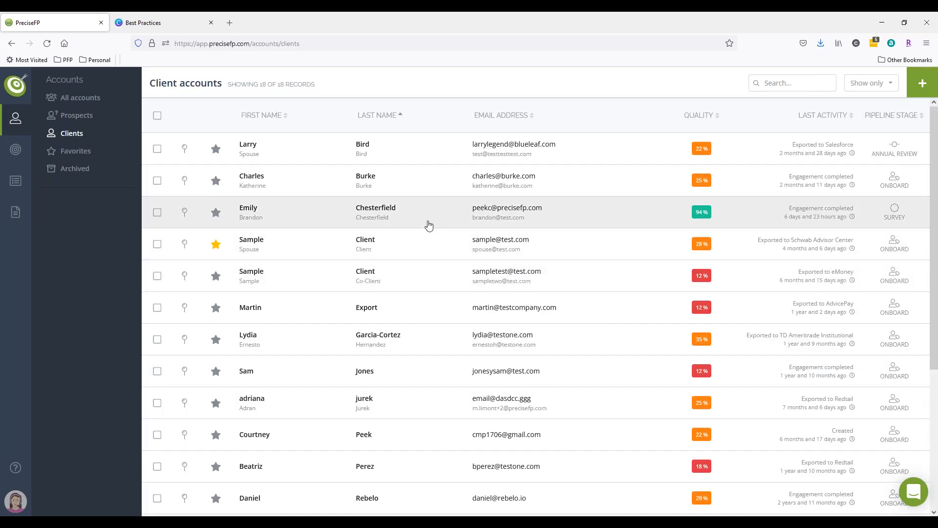
left_click(923, 83)
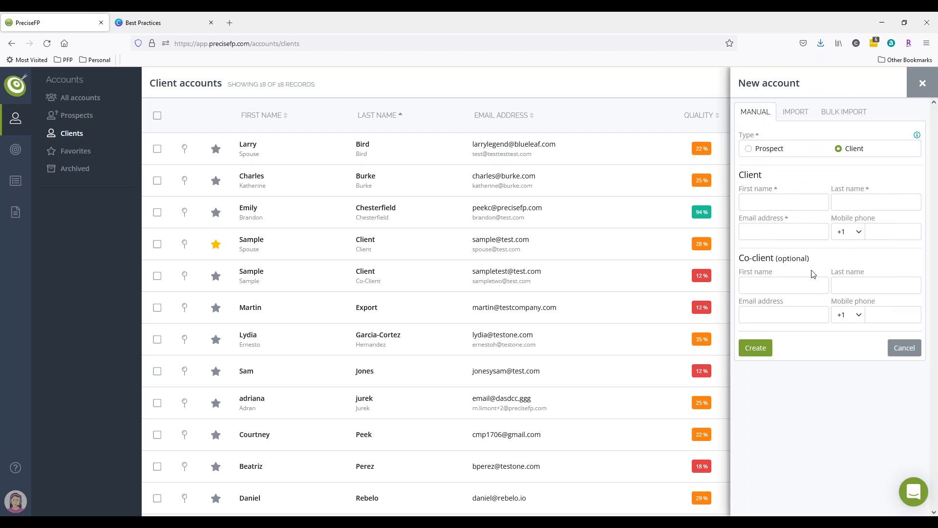
left_click(922, 83)
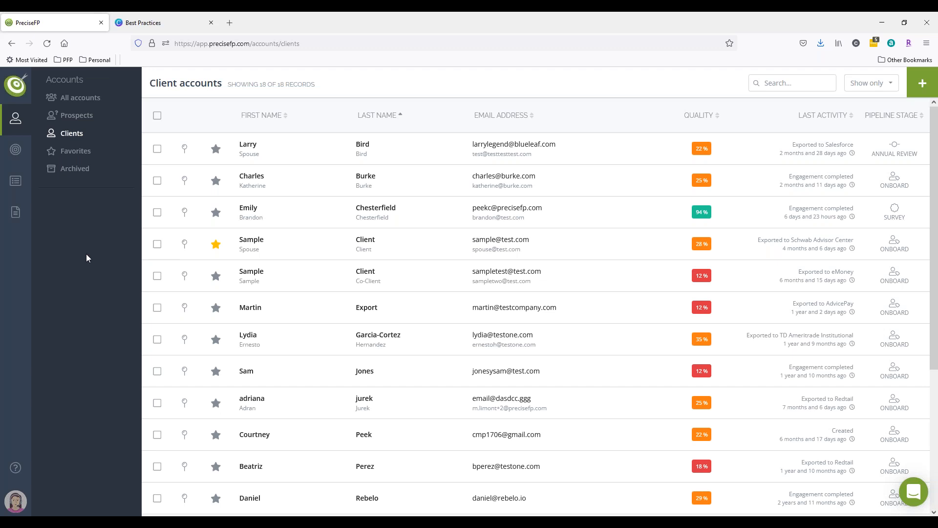
Go to My form templates, start a new template and upload a background-check image as its thumbnail.
left_click(15, 211)
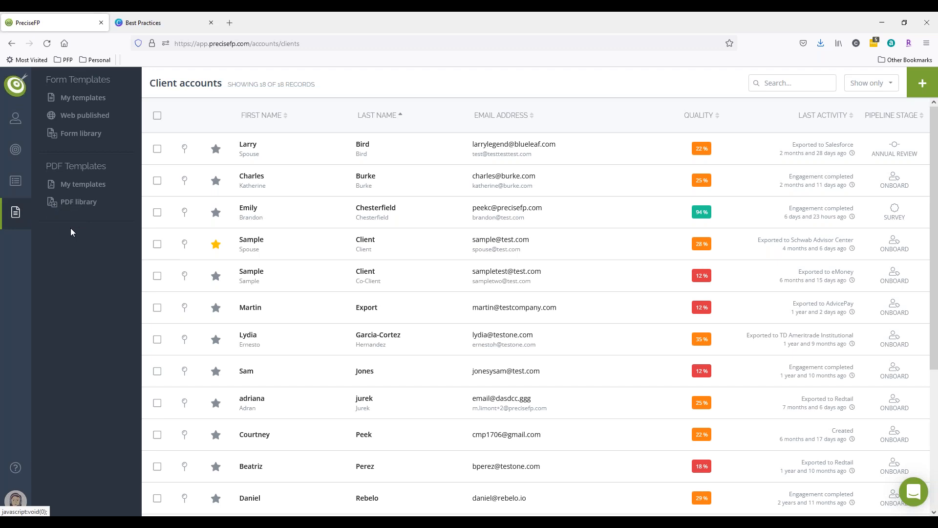
left_click(77, 99)
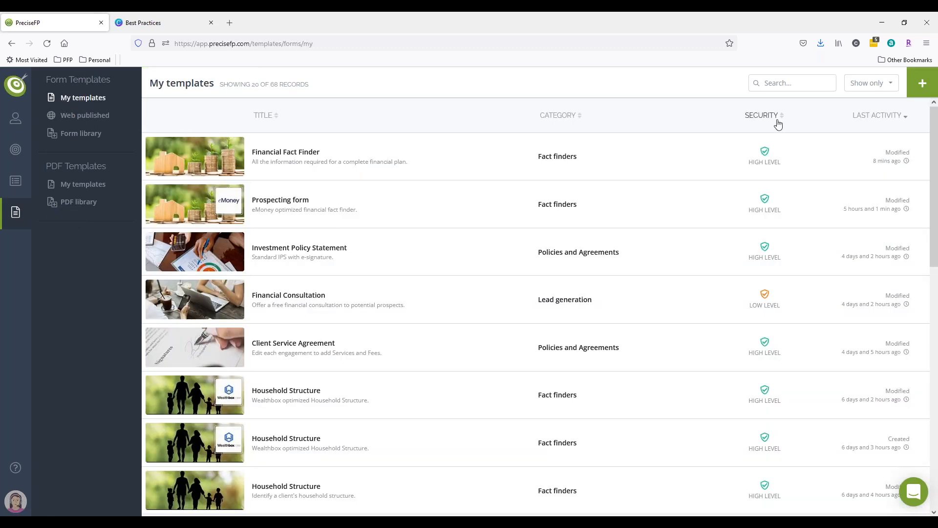
left_click(919, 88)
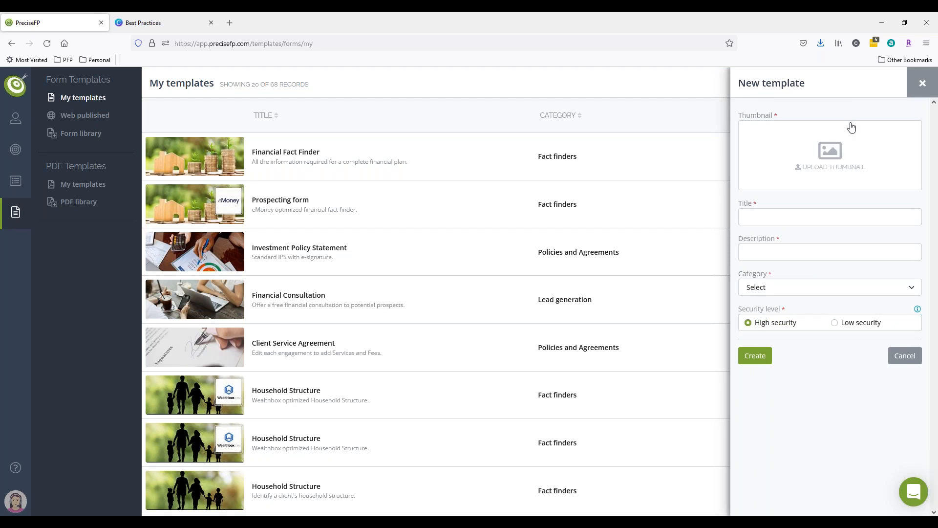
left_click(820, 126)
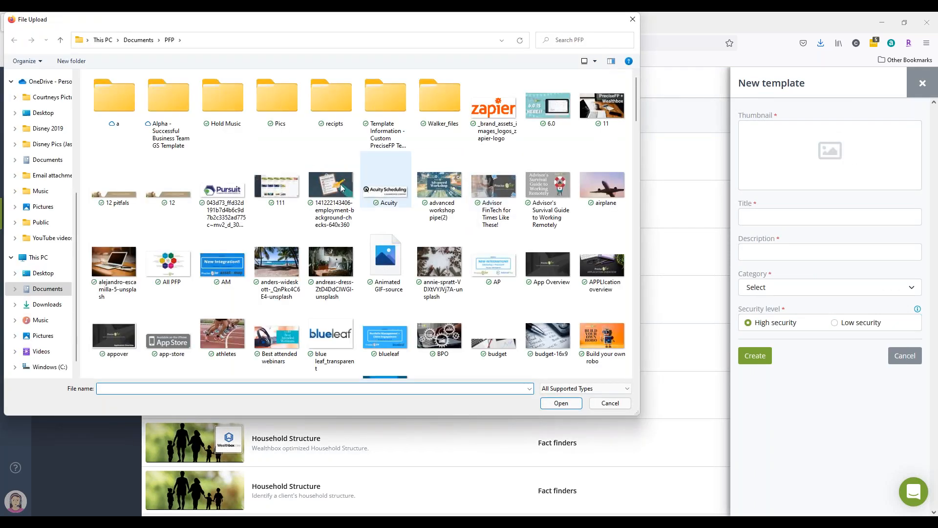
left_click(336, 188)
double_click(336, 188)
Title the template Sample with description Sample, set category to Fact finders and create it.
left_click(777, 214)
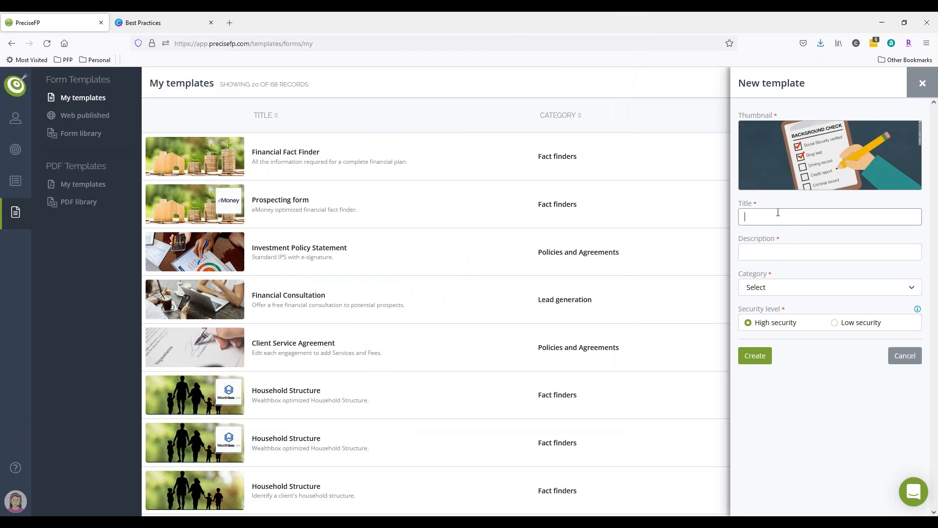
type("Sample")
key("Tab")
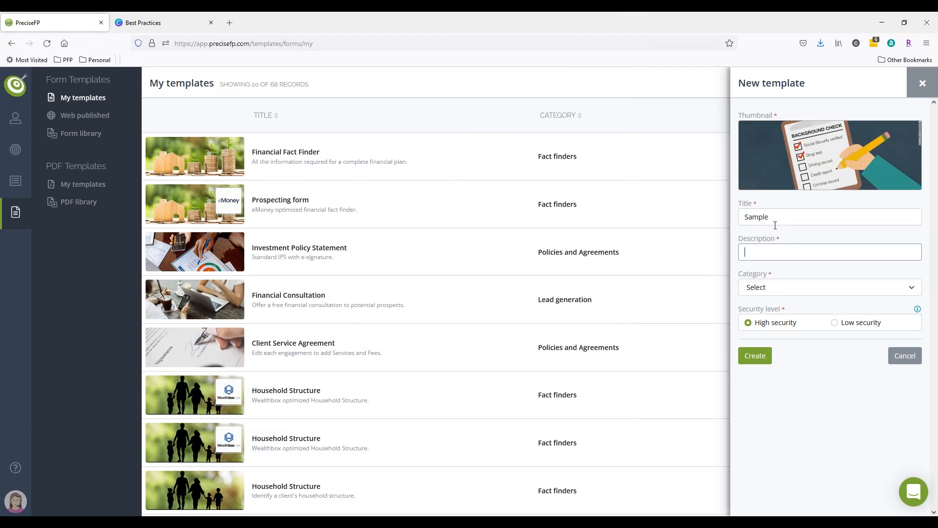
type("Sample")
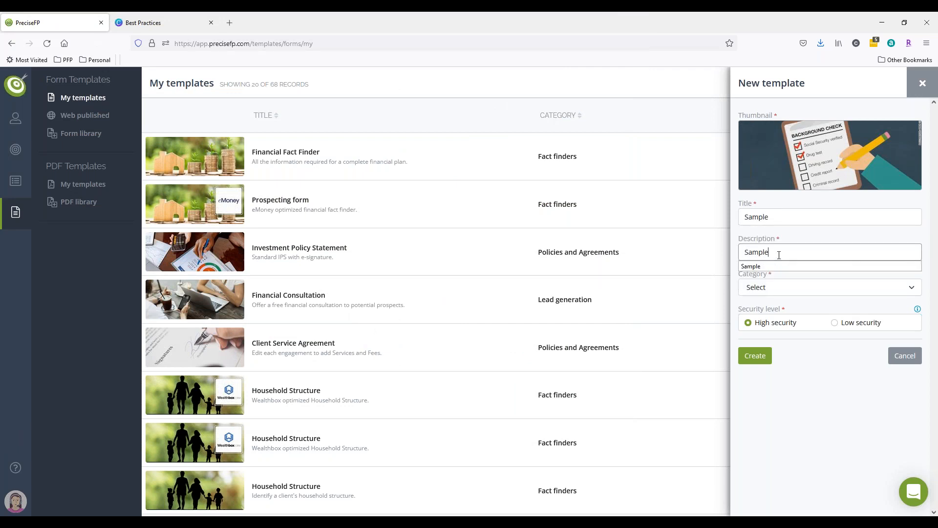
left_click(778, 295)
left_click(776, 316)
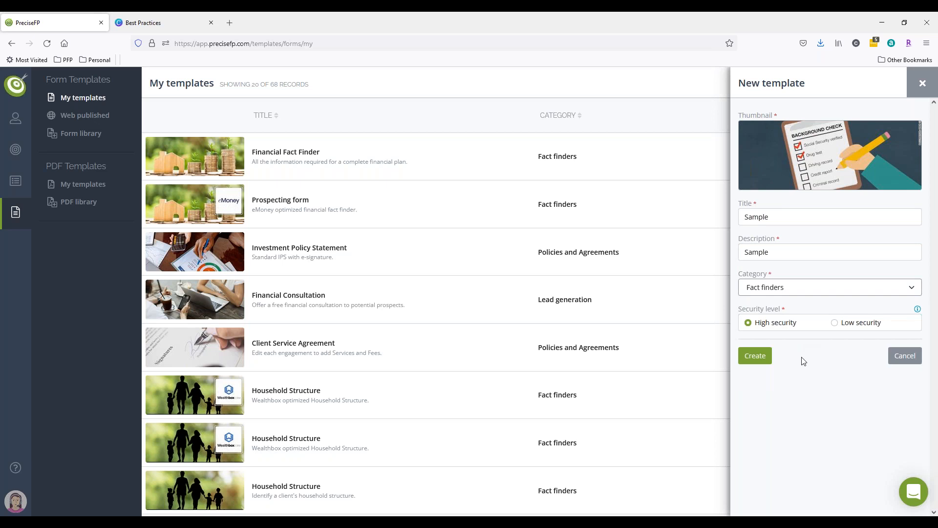
left_click(761, 358)
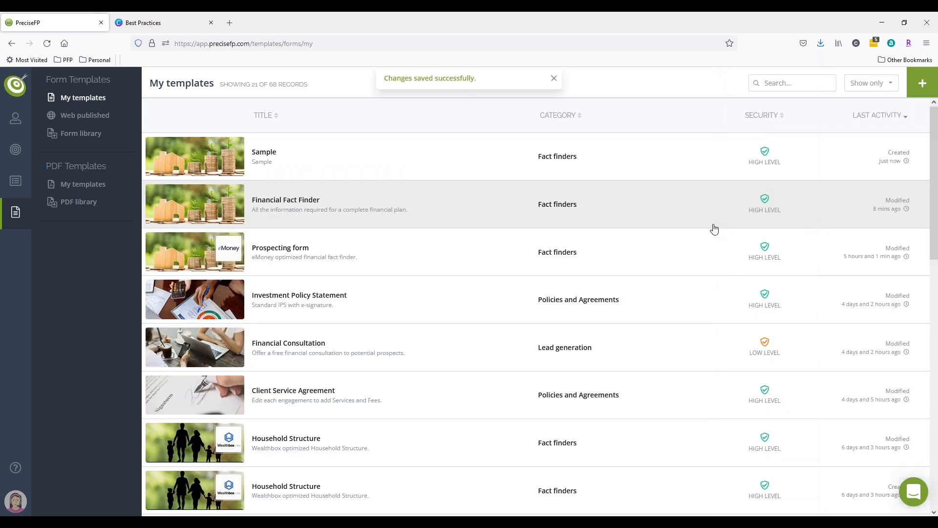
Open the Sample template and browse its Welcome, Details and Thank You pages.
left_click(293, 156)
left_click(767, 113)
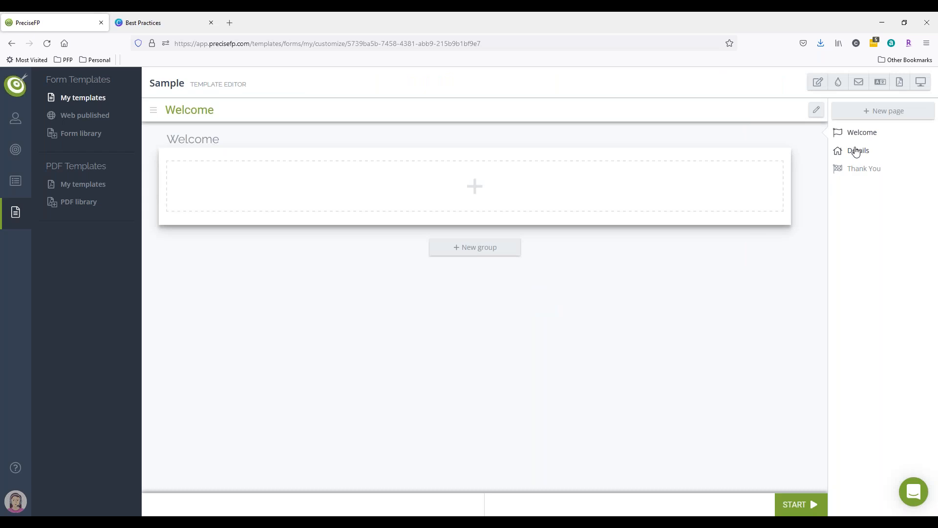
left_click(855, 151)
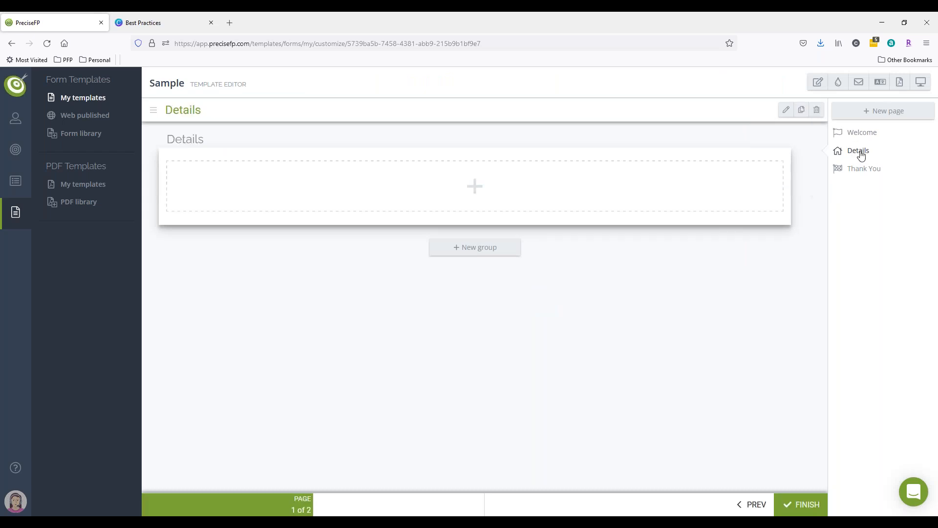
left_click(861, 133)
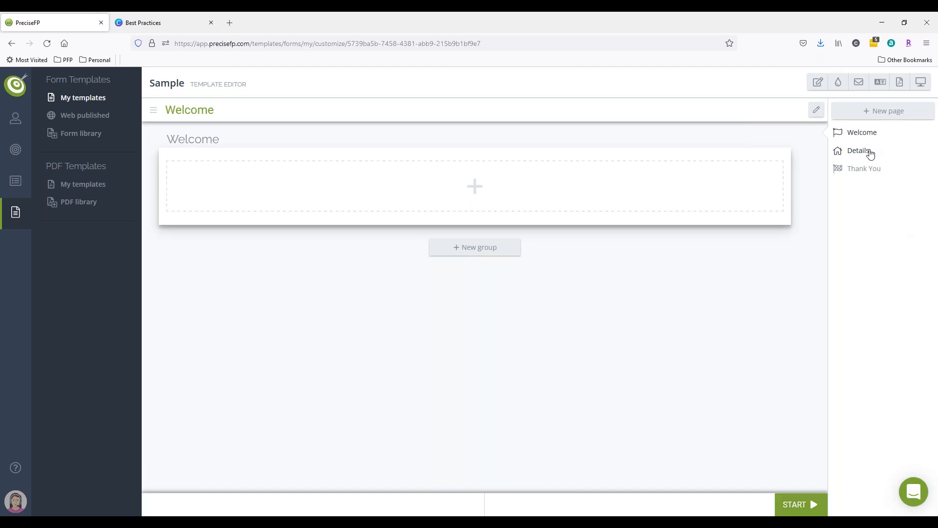
left_click(860, 169)
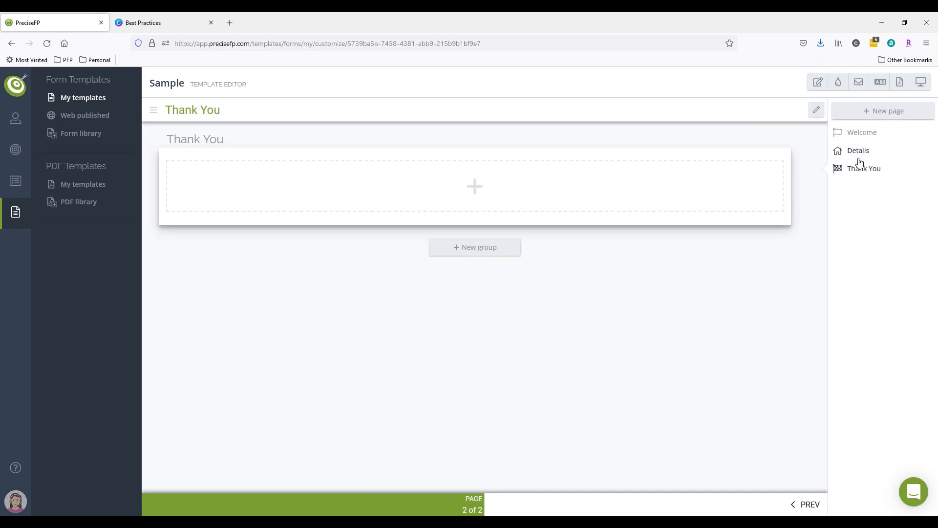
left_click(855, 149)
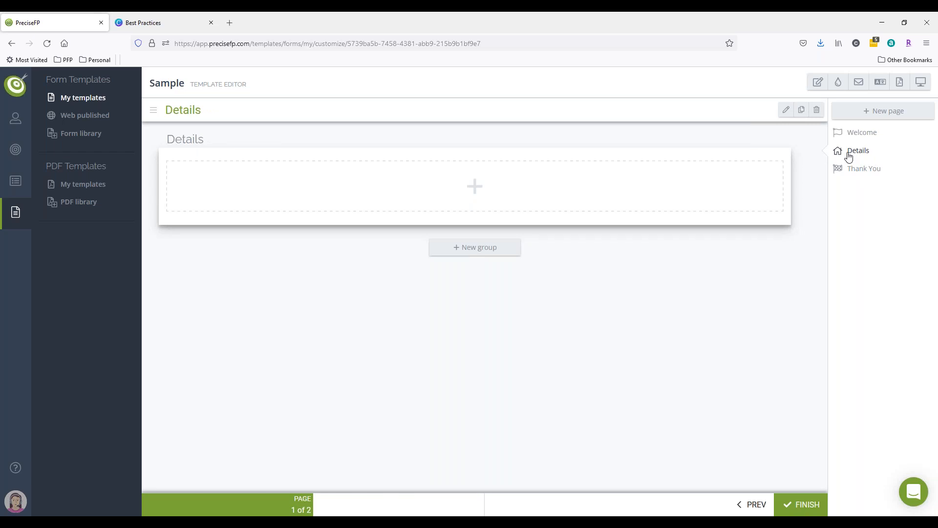
left_click(859, 134)
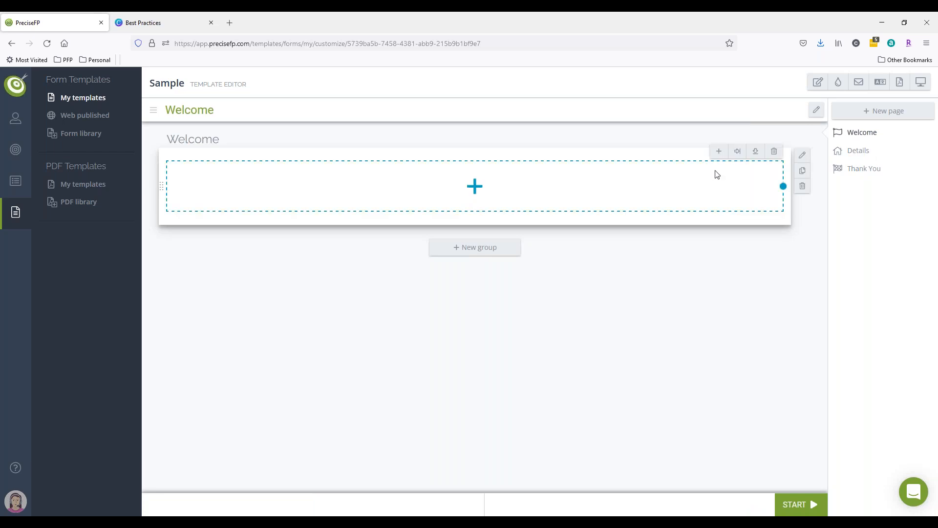
left_click(714, 151)
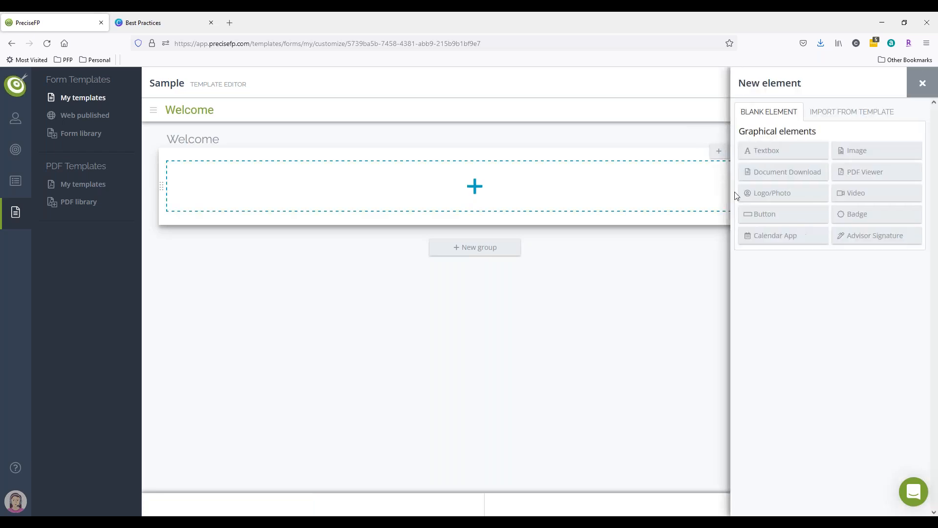
left_click(922, 83)
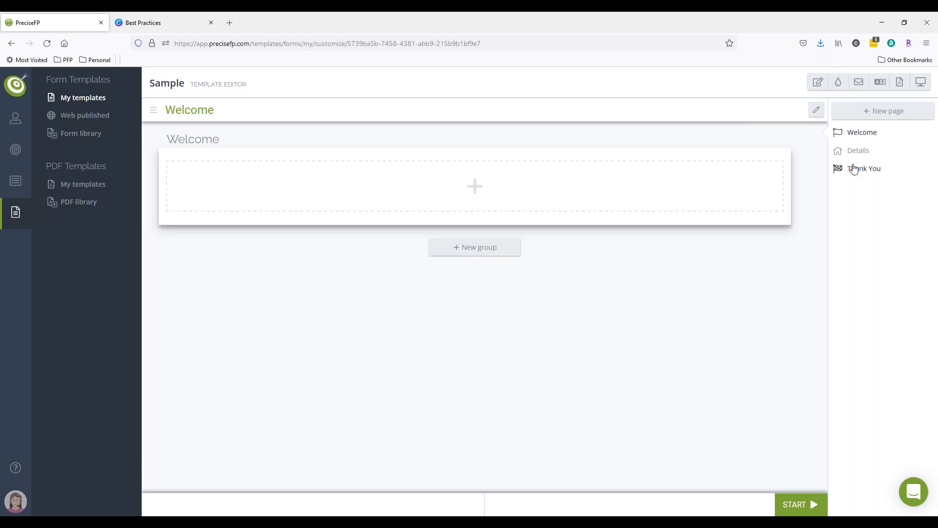
left_click(853, 152)
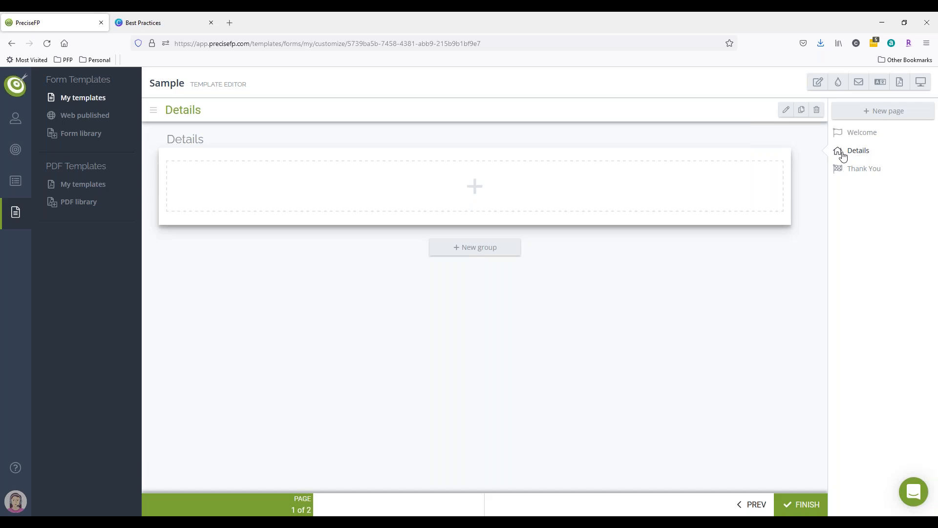
Enable the Co-client area or button display in the Details page settings and save.
left_click(785, 111)
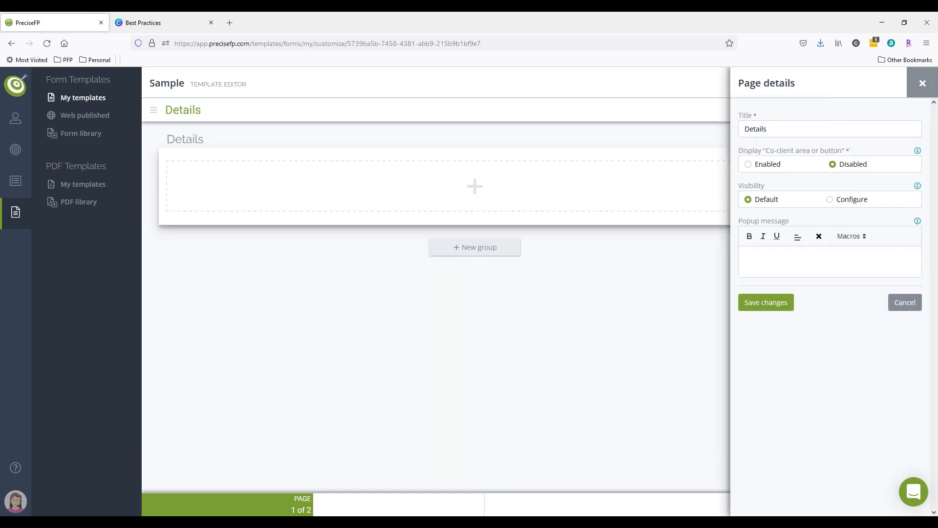
left_click(749, 165)
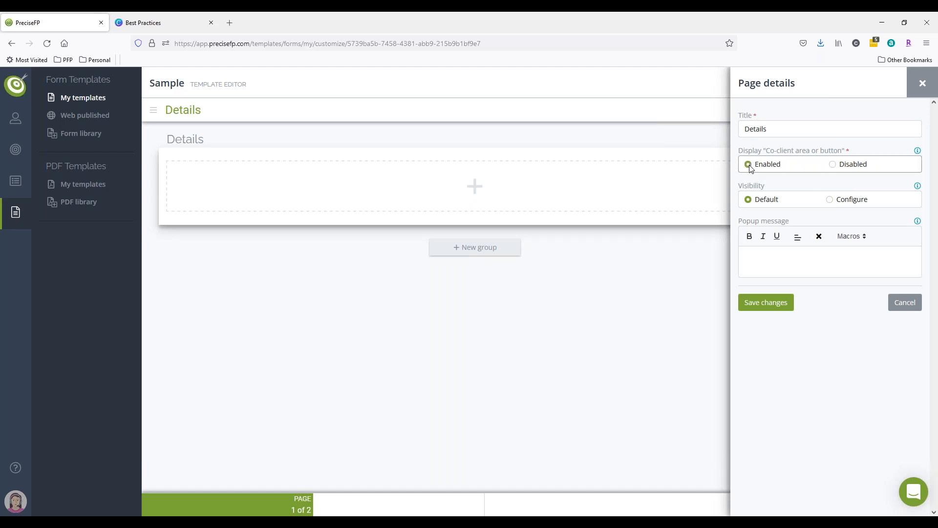
left_click(780, 303)
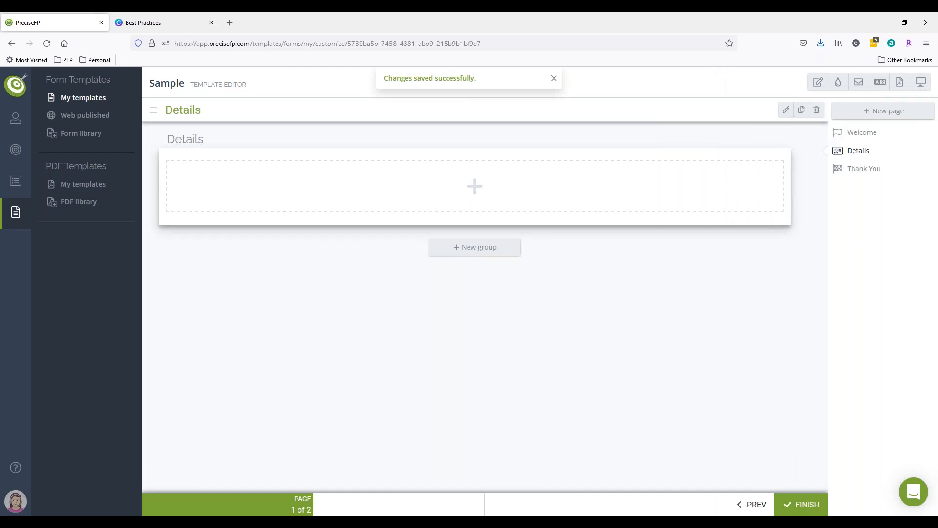
Delete the Details page from the template.
left_click(817, 111)
left_click(815, 171)
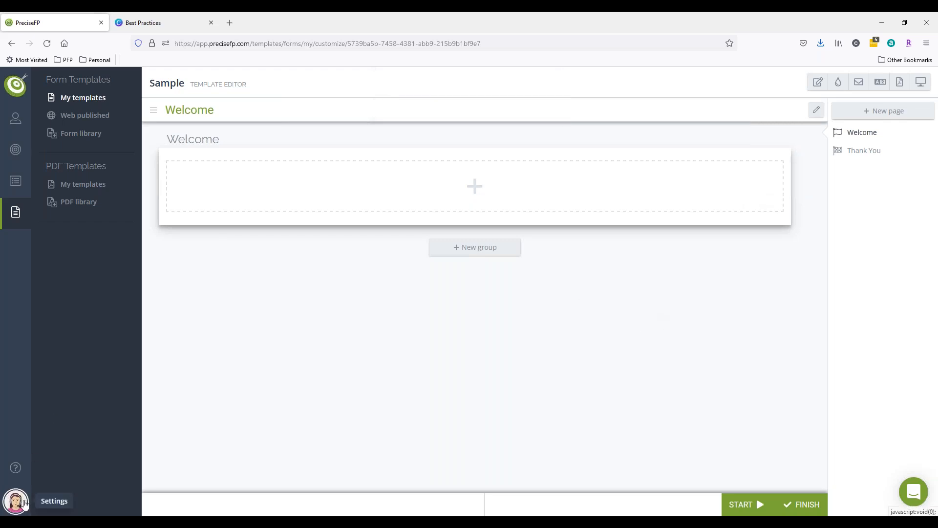
left_click(15, 501)
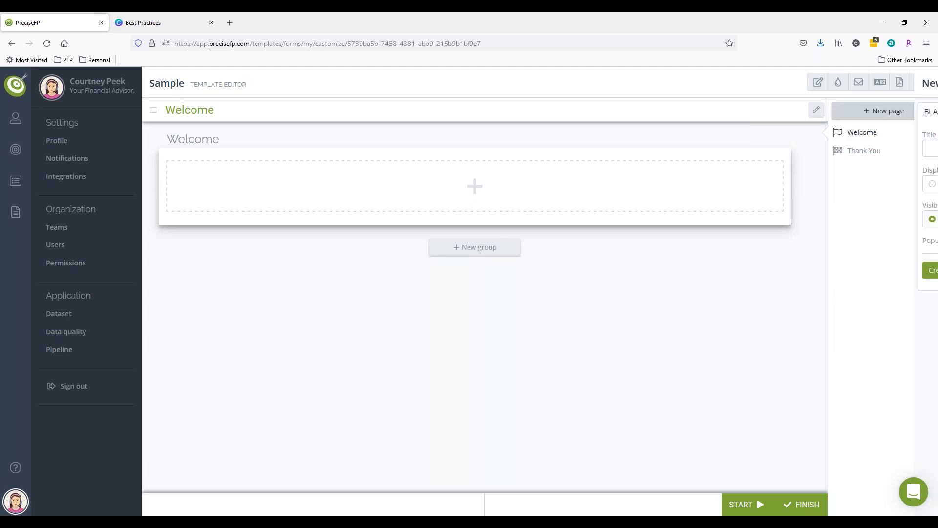
left_click(869, 116)
left_click(833, 112)
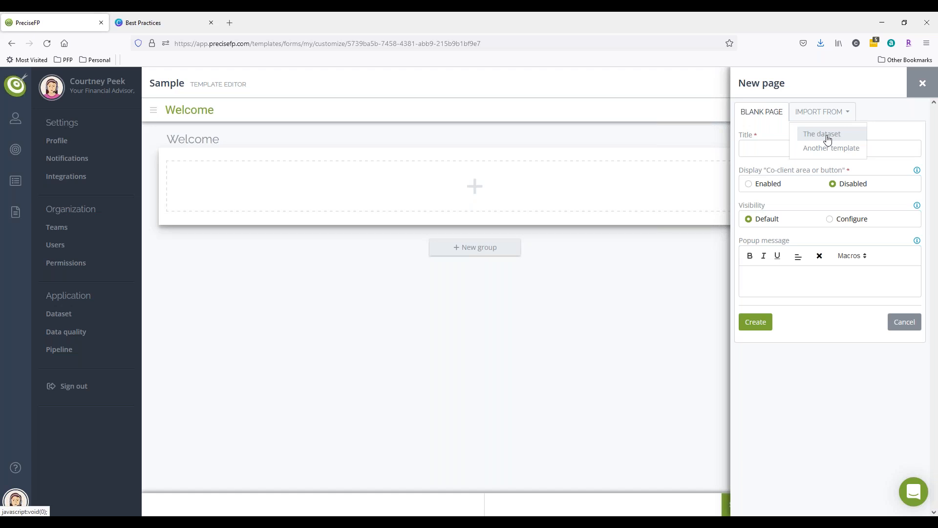
left_click(909, 92)
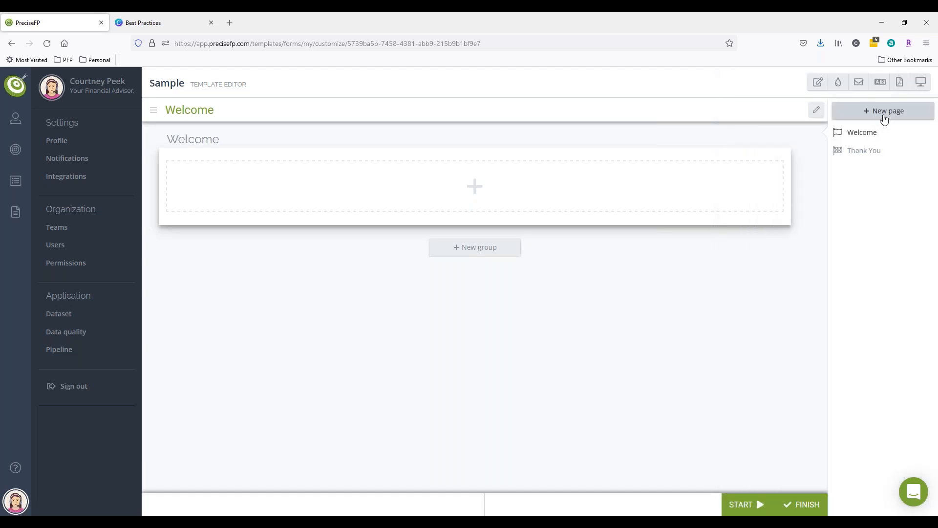
Add a new page imported from the dataset's Client Details page.
left_click(882, 119)
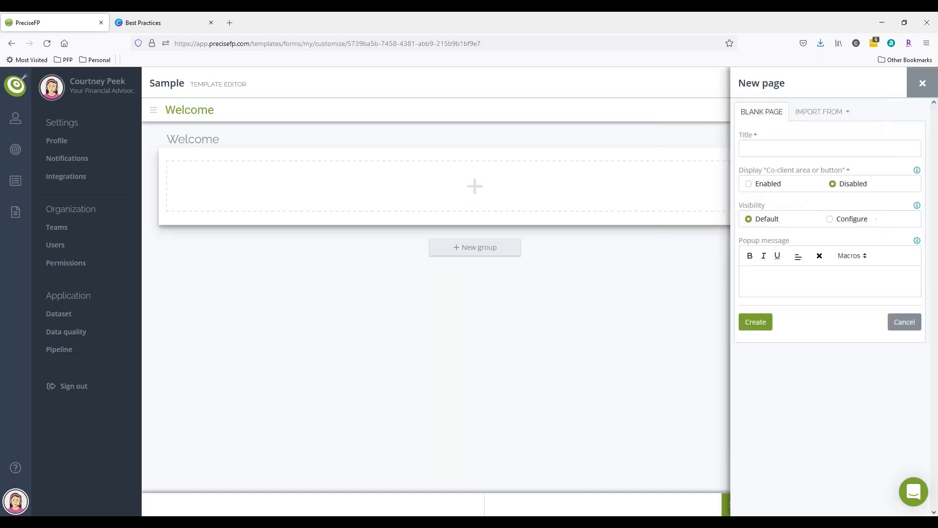
left_click(822, 114)
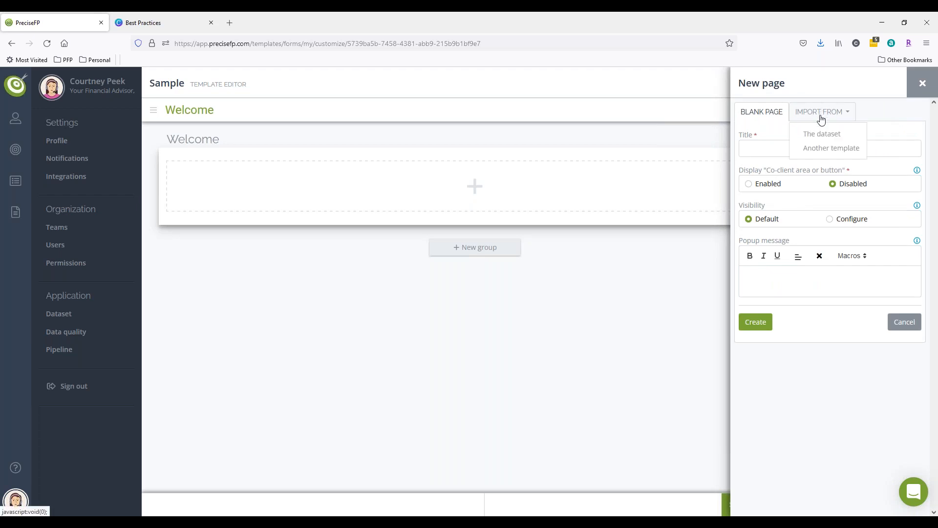
left_click(821, 134)
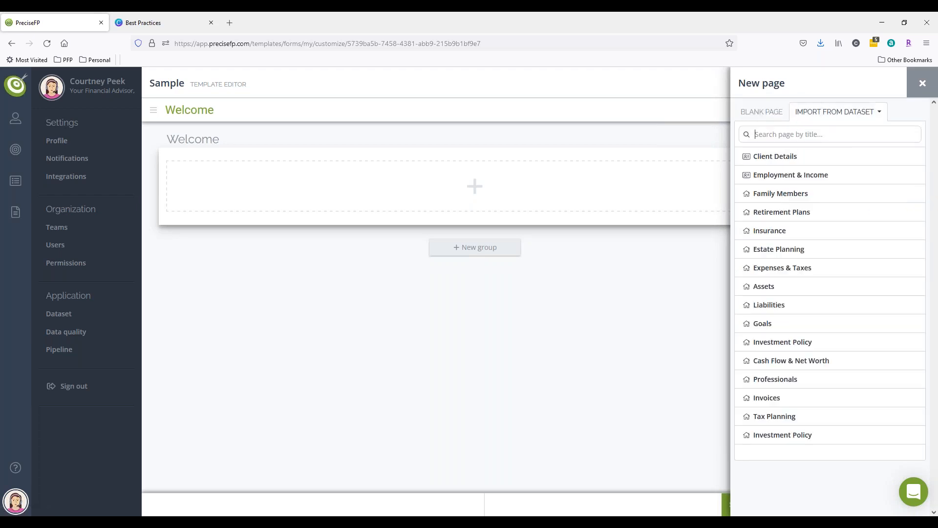
left_click(815, 135)
left_click(769, 157)
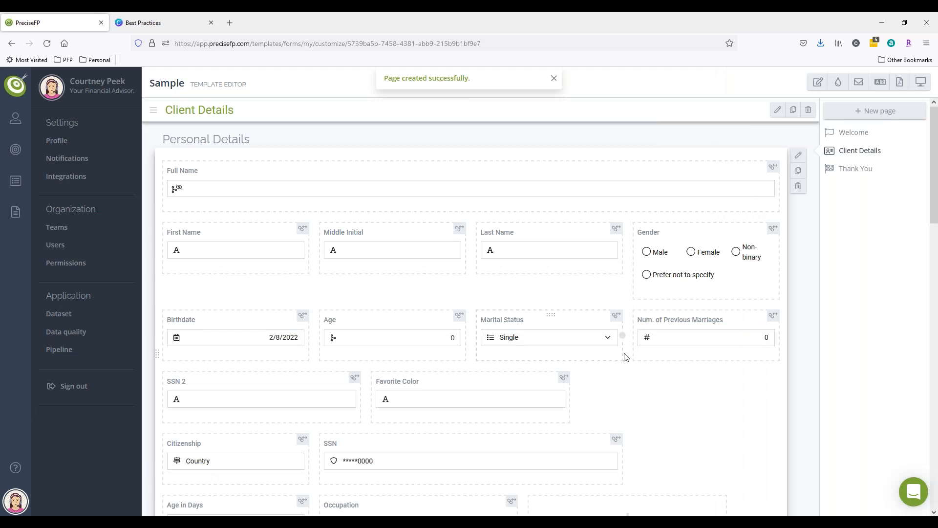
Delete the untitled Trusted Contact group at the bottom of the Client Details page.
scroll(627, 356, "down", 2)
scroll(627, 355, "down", 9)
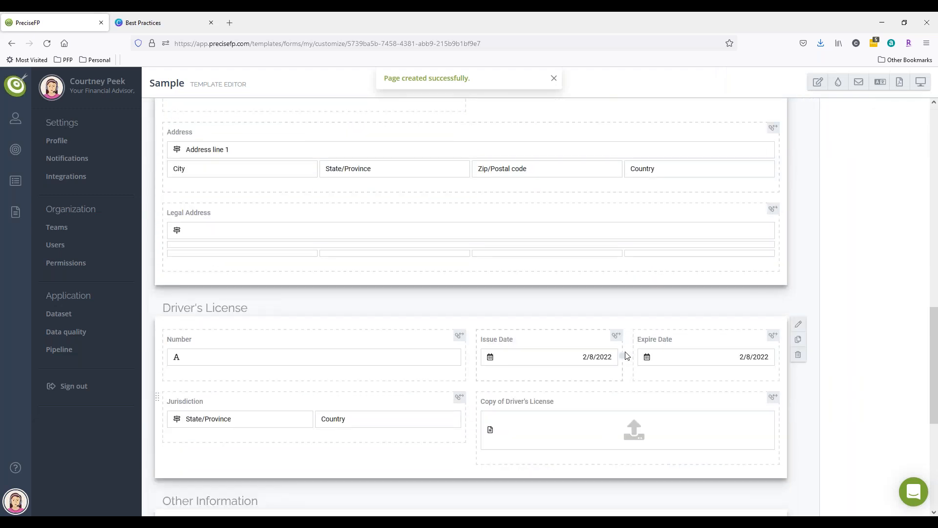
scroll(626, 356, "down", 6)
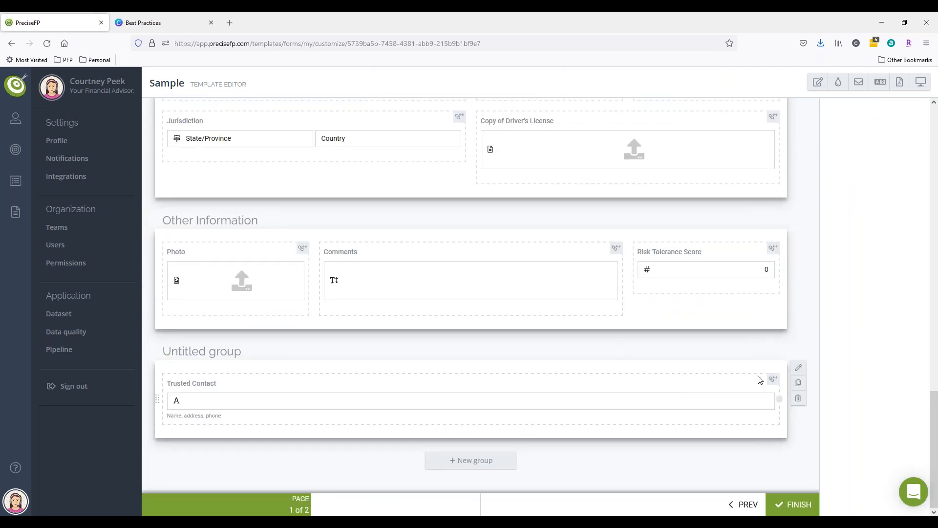
left_click(796, 401)
left_click(775, 174)
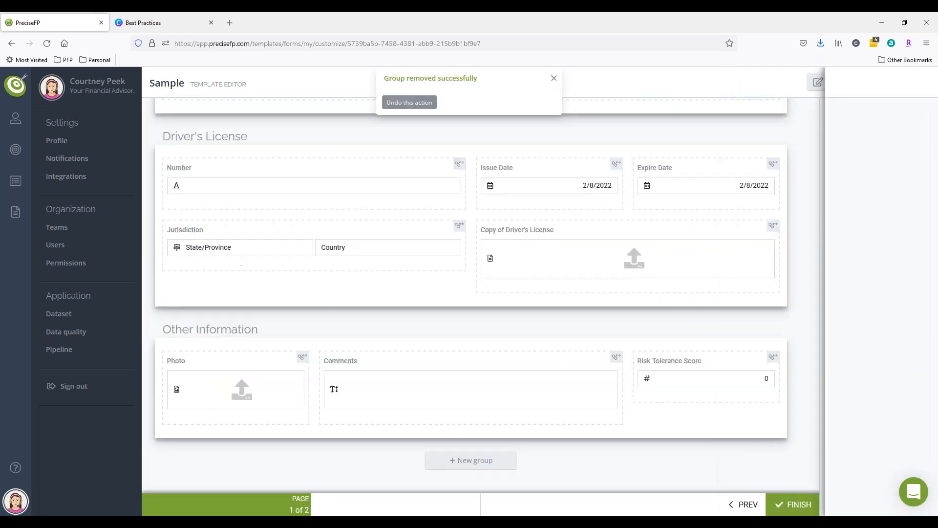
Examine the load-and-save connection indicators on the Personal Details fields.
scroll(570, 393, "up", 15)
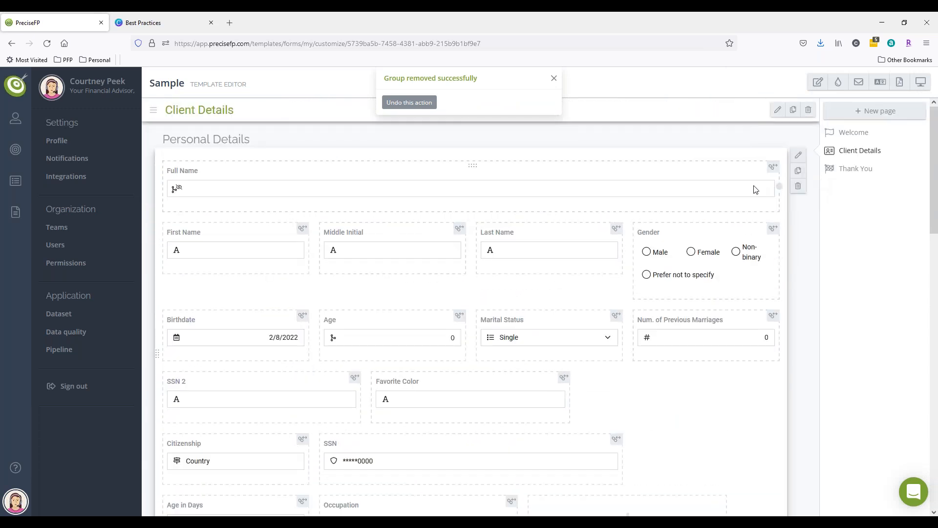
left_click(768, 152)
left_click(773, 161)
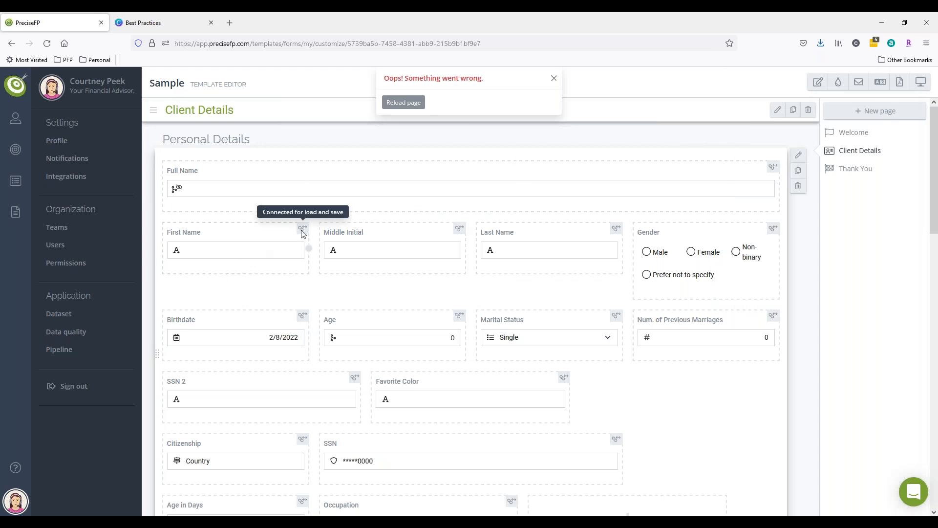
left_click(306, 245)
left_click(381, 256)
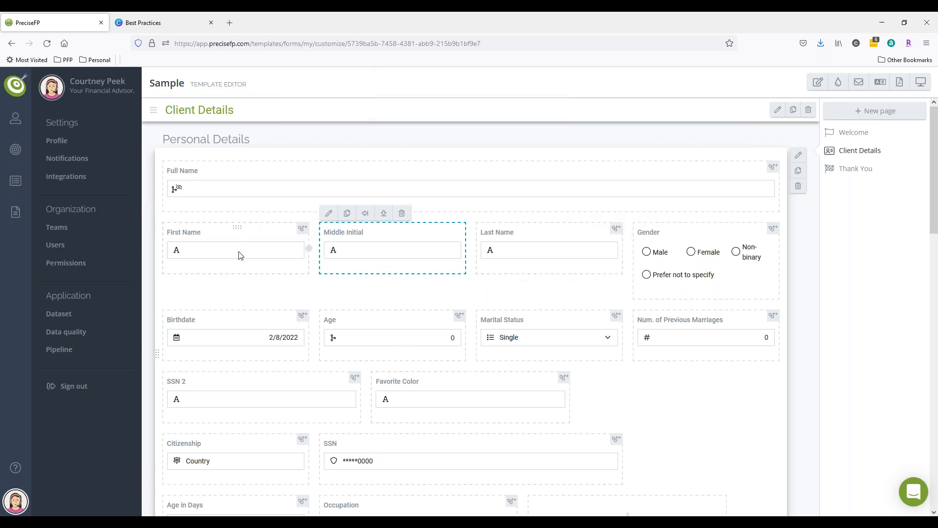
Open the profile of the client account that has a co-client.
left_click(219, 263)
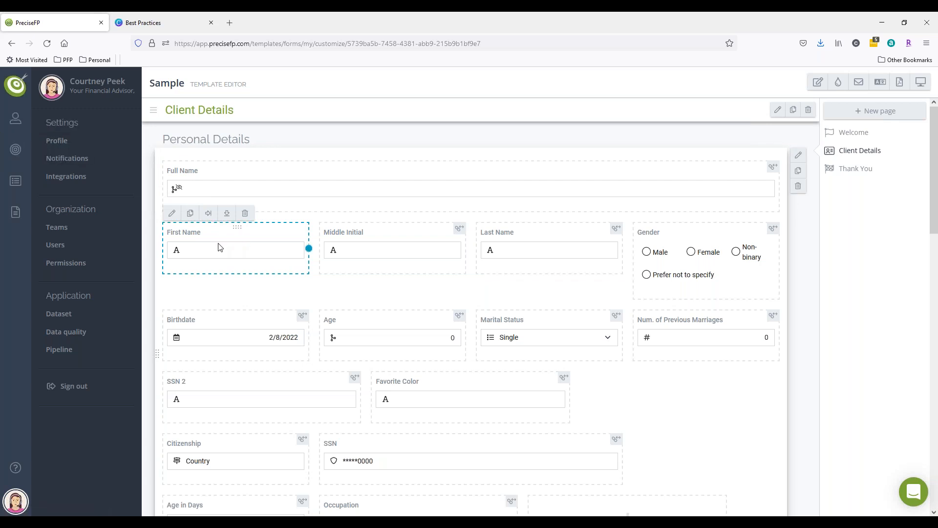
left_click(16, 119)
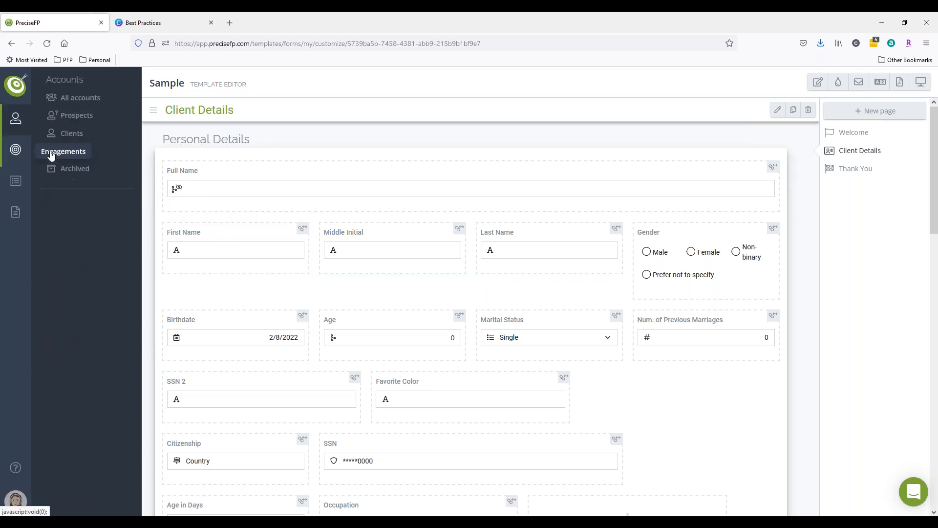
left_click(71, 135)
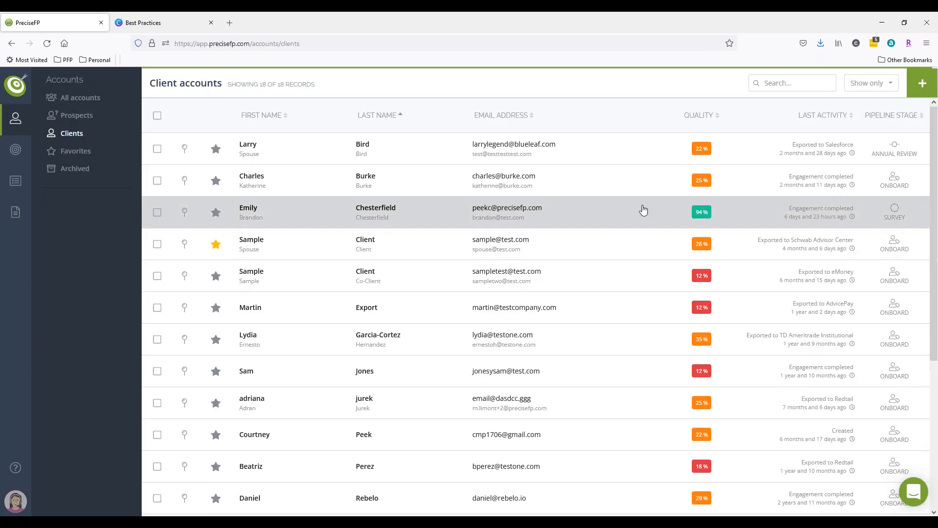
left_click(643, 210)
left_click(870, 111)
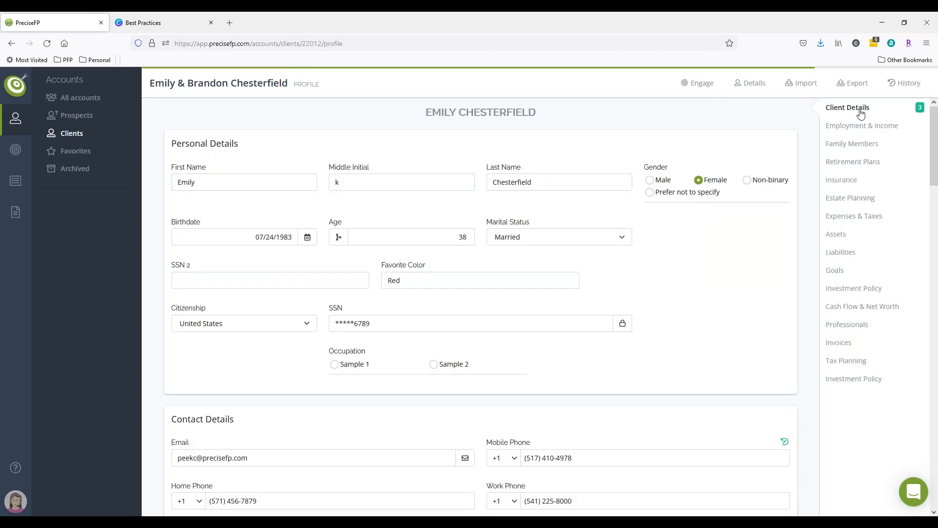
Examine the Personal Details section of the client's profile.
triple_click(206, 147)
double_click(206, 148)
left_click(199, 170)
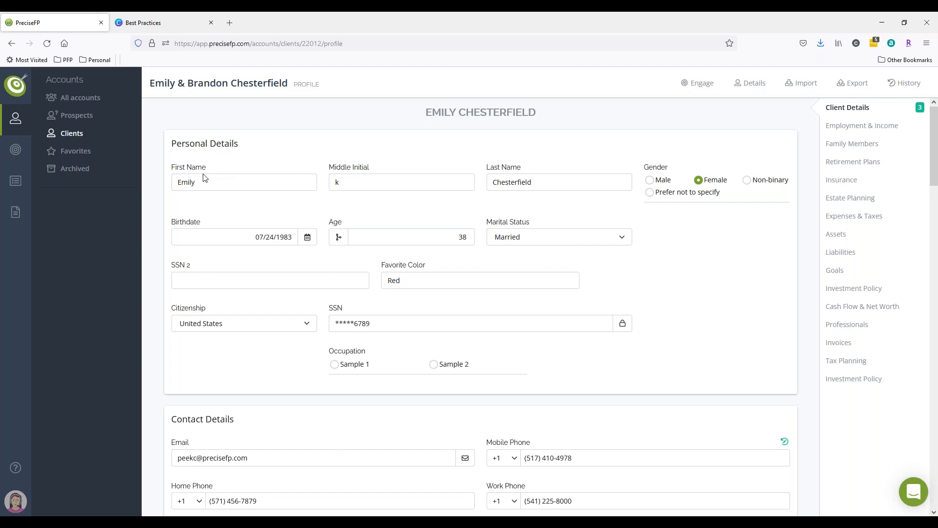
triple_click(214, 144)
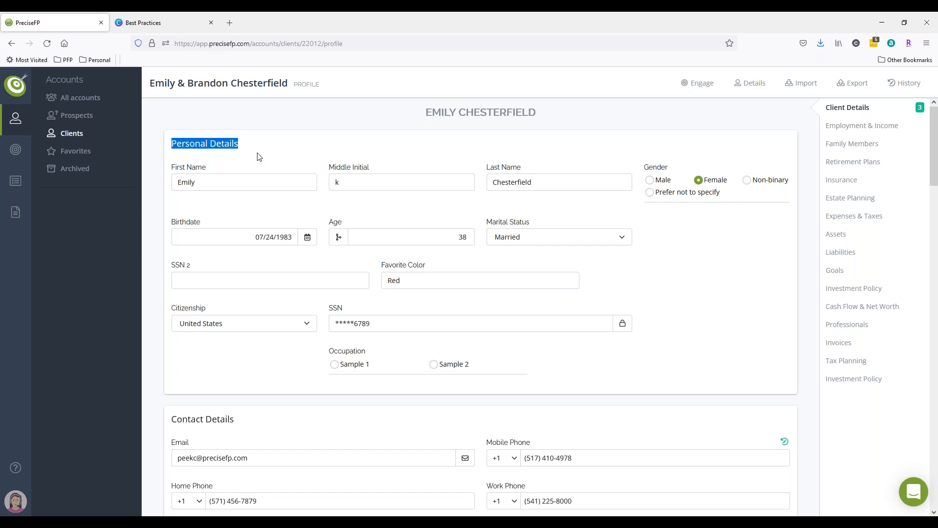
left_click(223, 212)
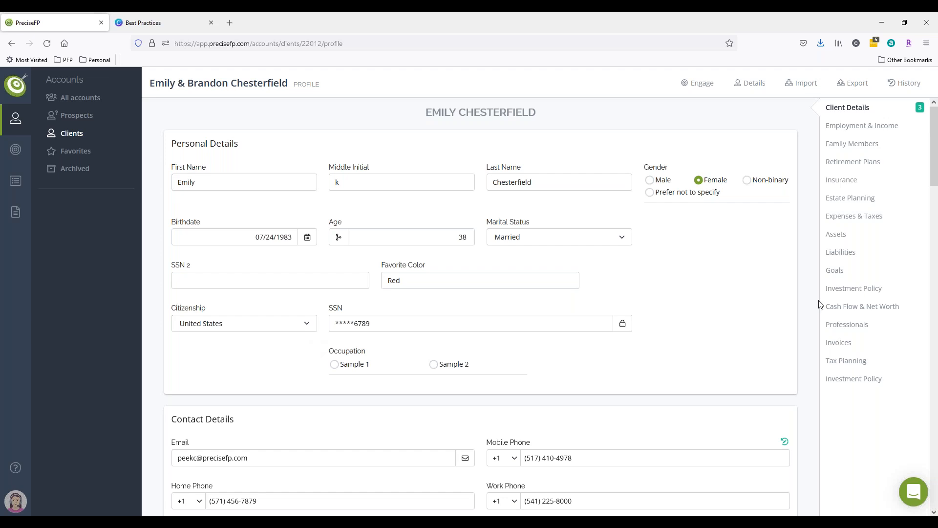
left_click(265, 236)
left_click(389, 301)
Open the Sample form template in the editor and show its Client Details page.
left_click(19, 220)
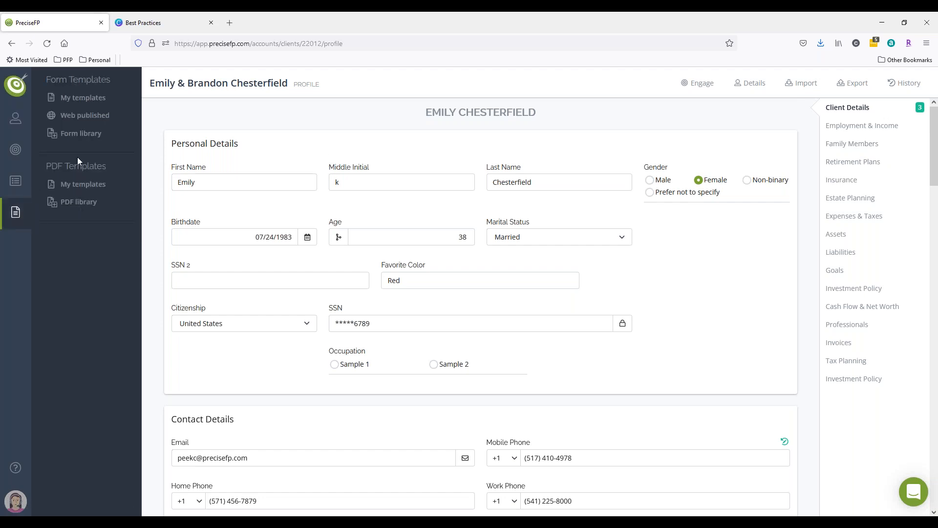
left_click(78, 134)
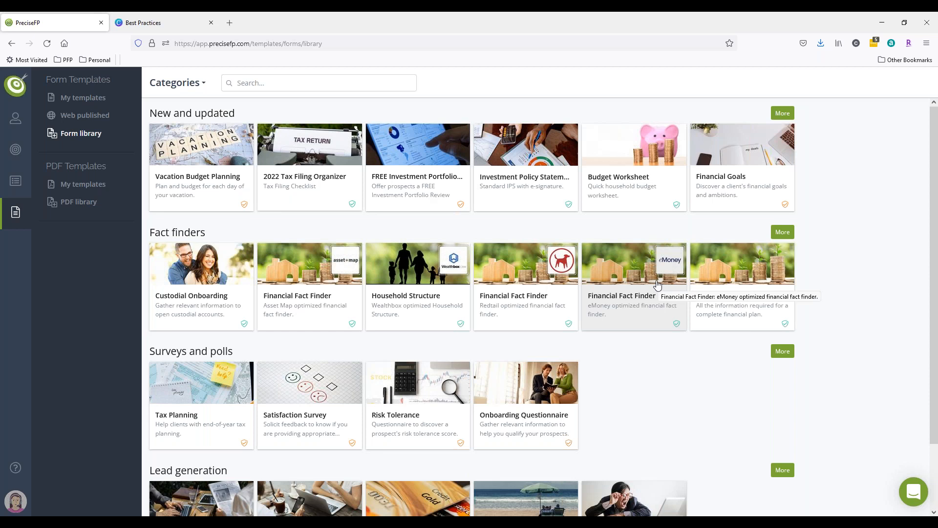
left_click(70, 99)
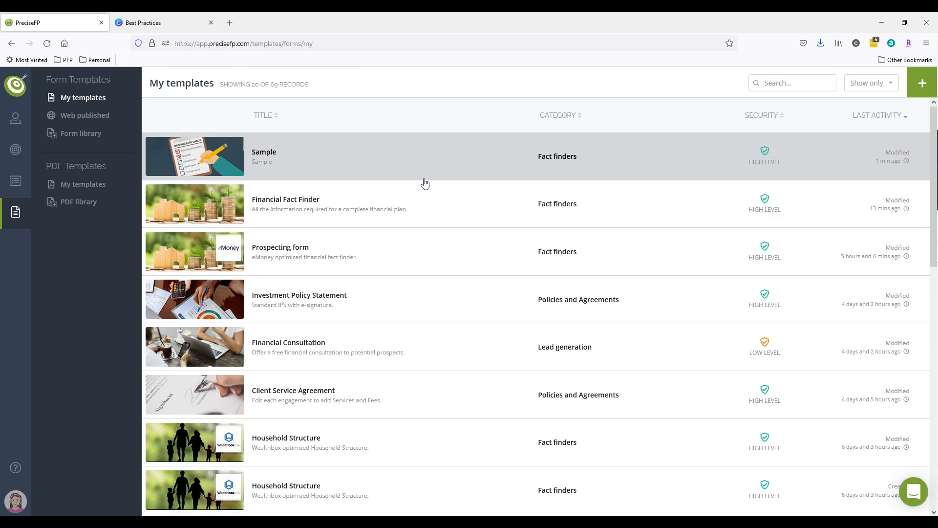
left_click(424, 175)
left_click(771, 113)
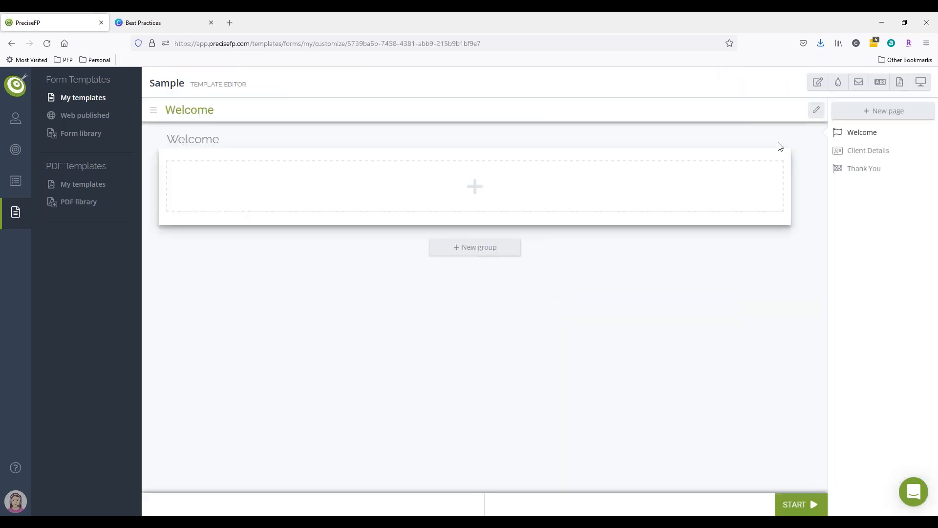
left_click(867, 150)
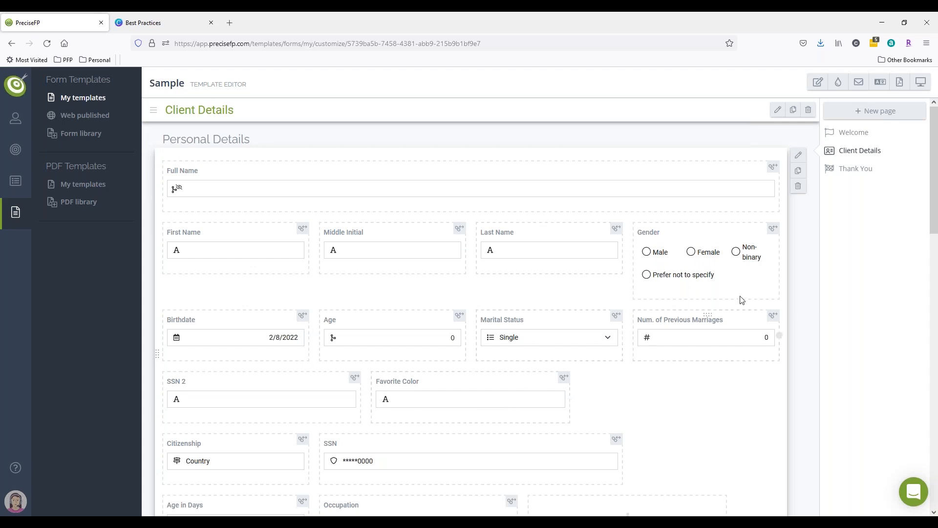
Add a new page to the template imported from the dataset's Family Members page.
left_click(872, 112)
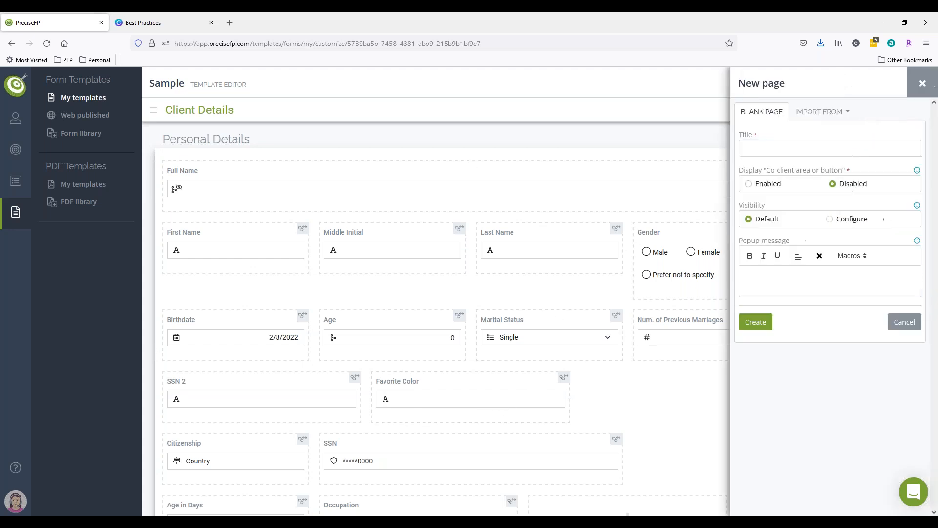
left_click(841, 114)
left_click(831, 141)
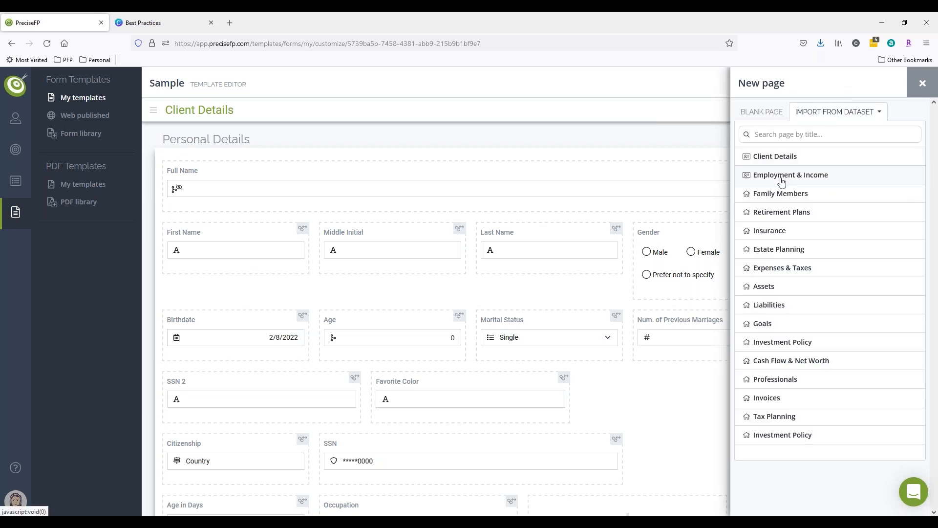
left_click(779, 193)
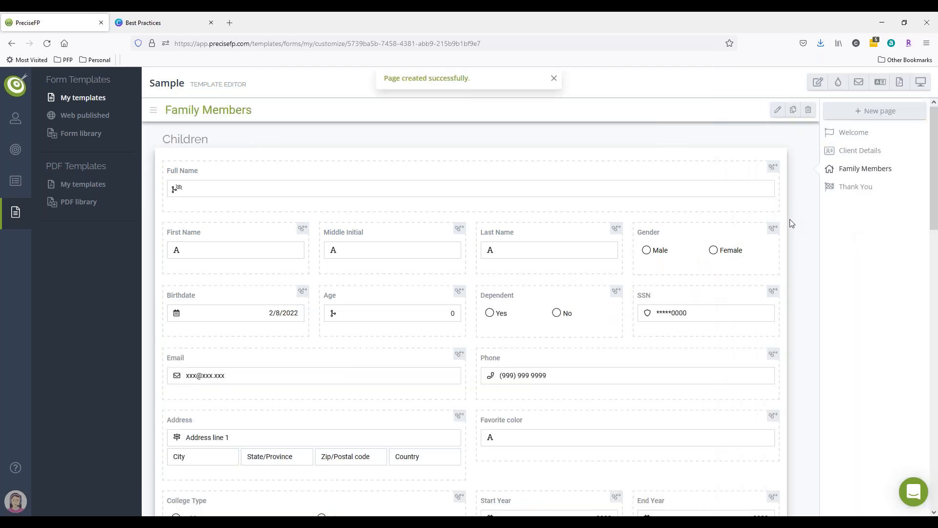
Review the imported Family Members page groups and switch between the template's pages.
scroll(583, 213, "down", 3)
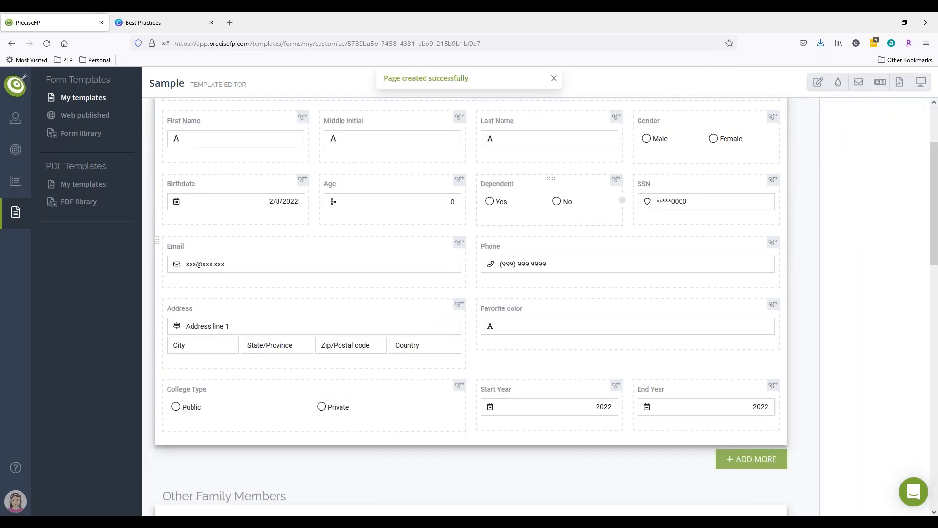
scroll(583, 213, "down", 12)
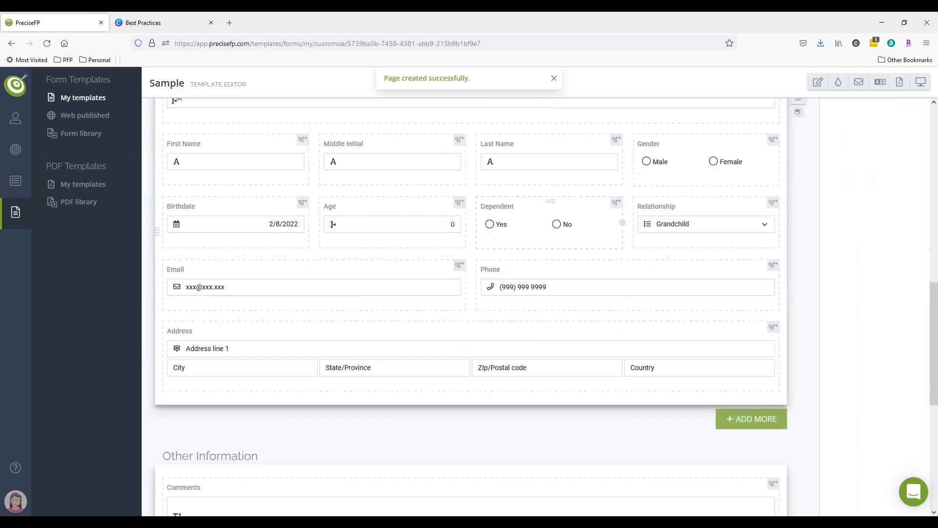
scroll(471, 307, "down", 5)
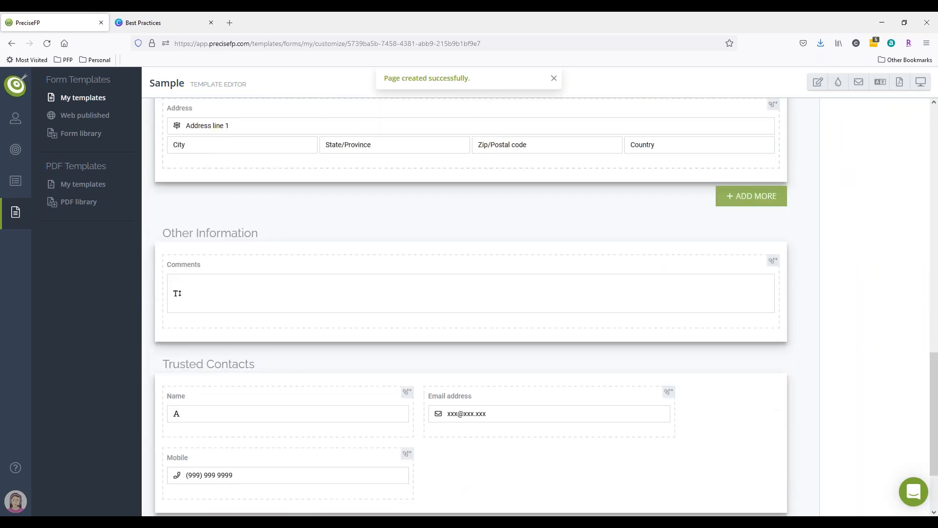
scroll(581, 212, "up", 18)
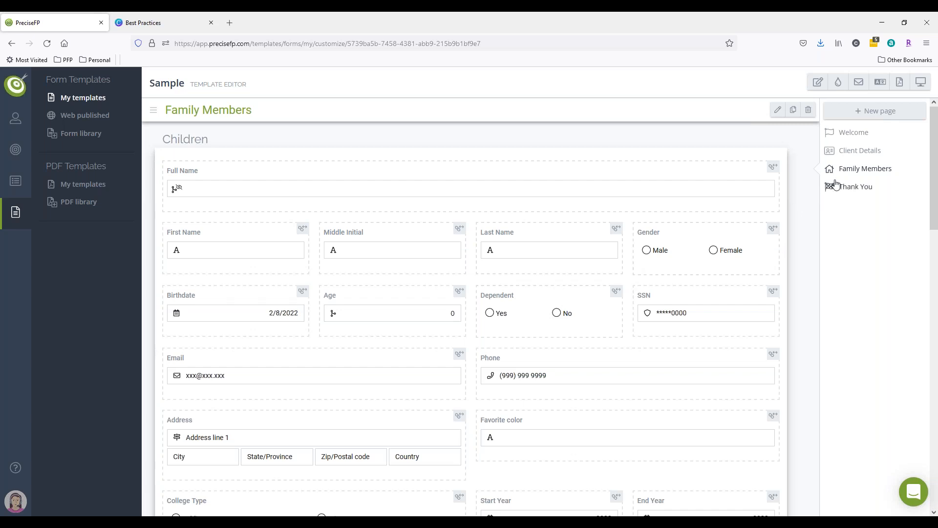
left_click(847, 156)
left_click(850, 169)
left_click(850, 155)
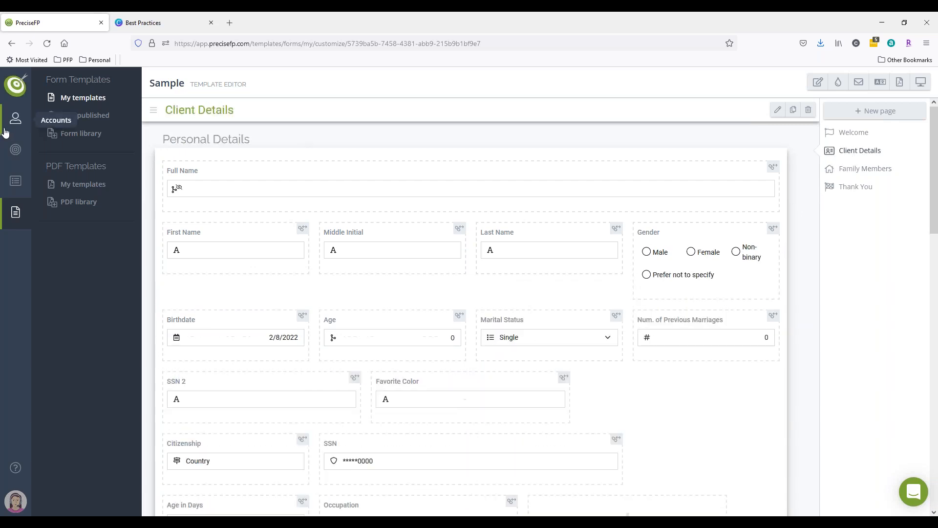
Create a Sample form engagement for the client account, choosing review/edit first, then close the engagement editor.
left_click(13, 120)
left_click(69, 133)
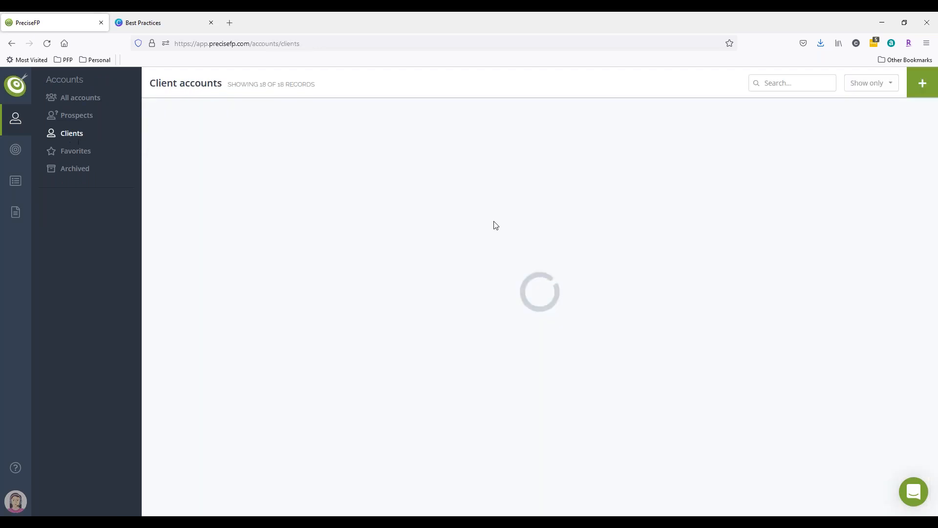
left_click(416, 212)
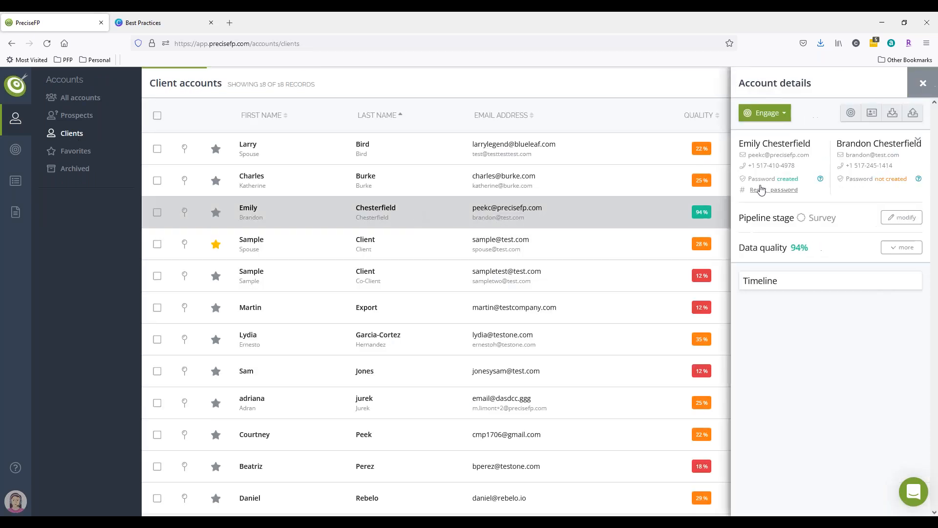
left_click(780, 116)
left_click(774, 133)
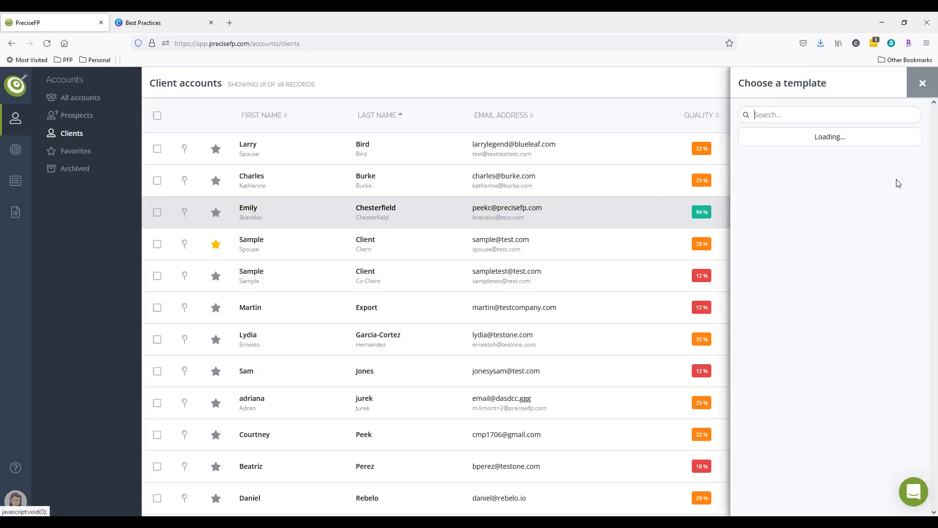
left_click(825, 317)
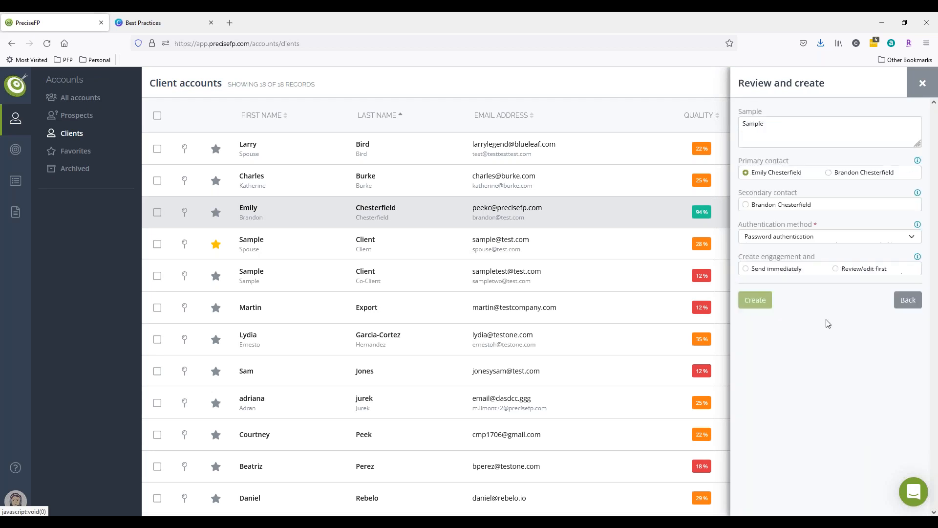
left_click(874, 272)
left_click(767, 307)
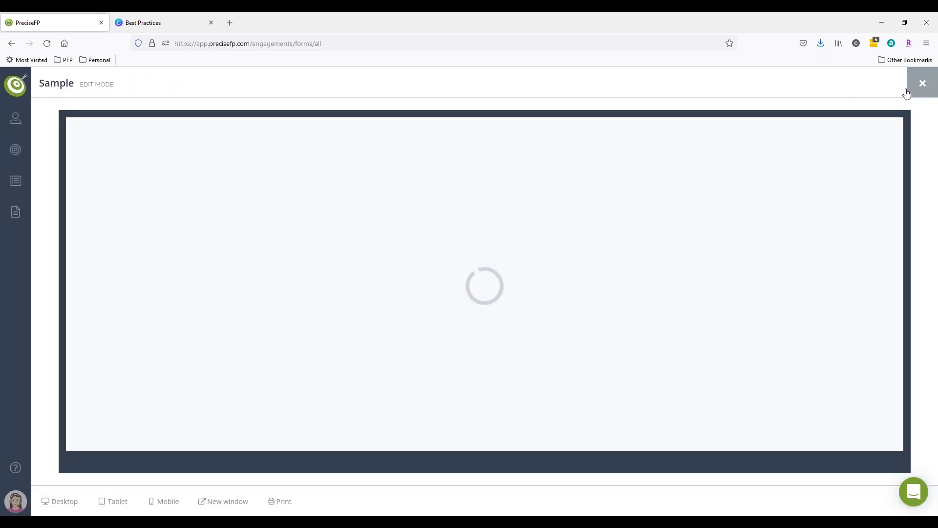
left_click(912, 92)
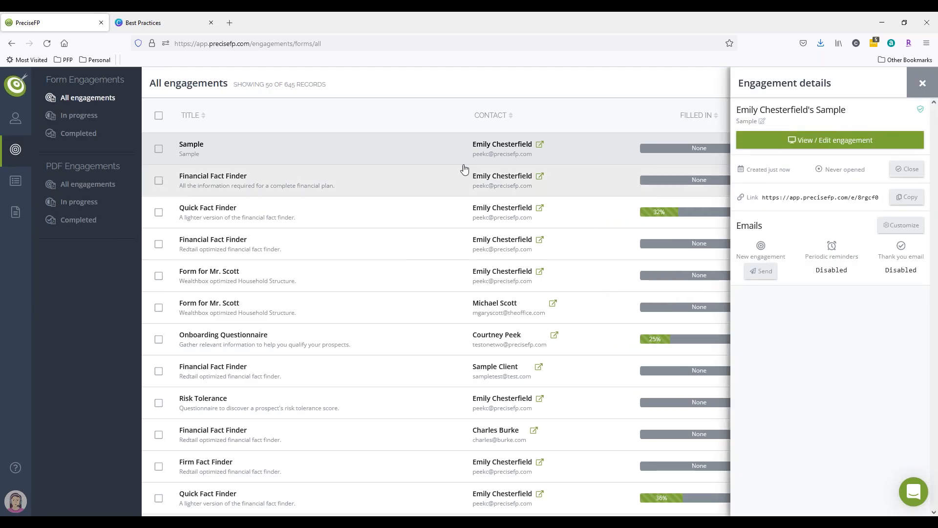
Open the client's profile and examine the children entries under Family Members.
left_click(537, 147)
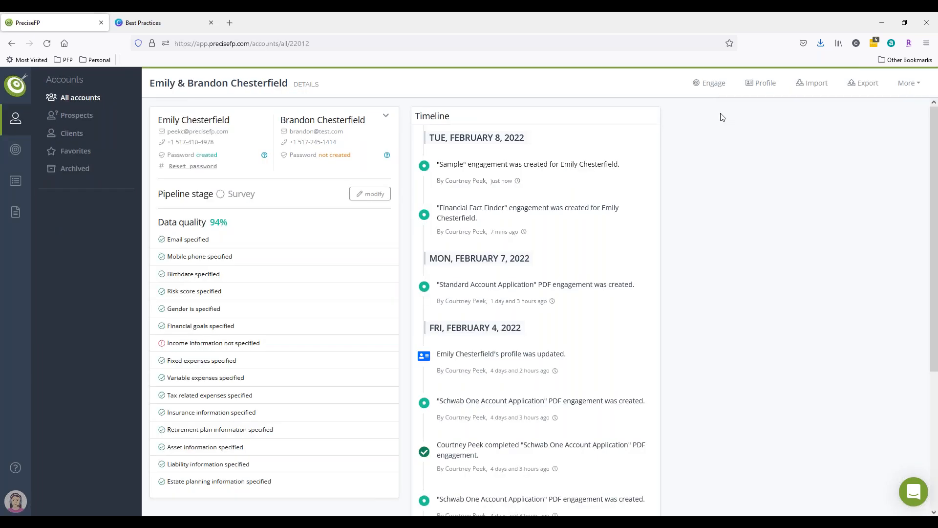
left_click(763, 84)
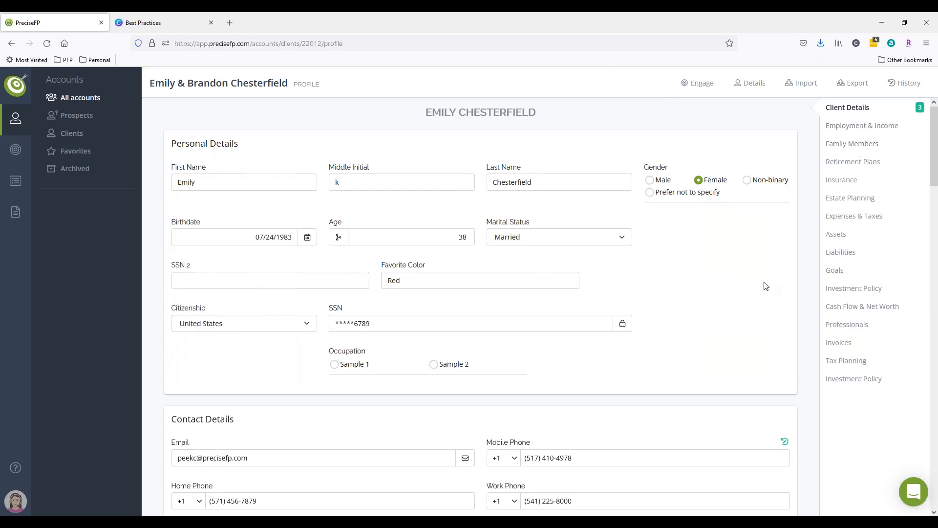
scroll(759, 282, "down", 5)
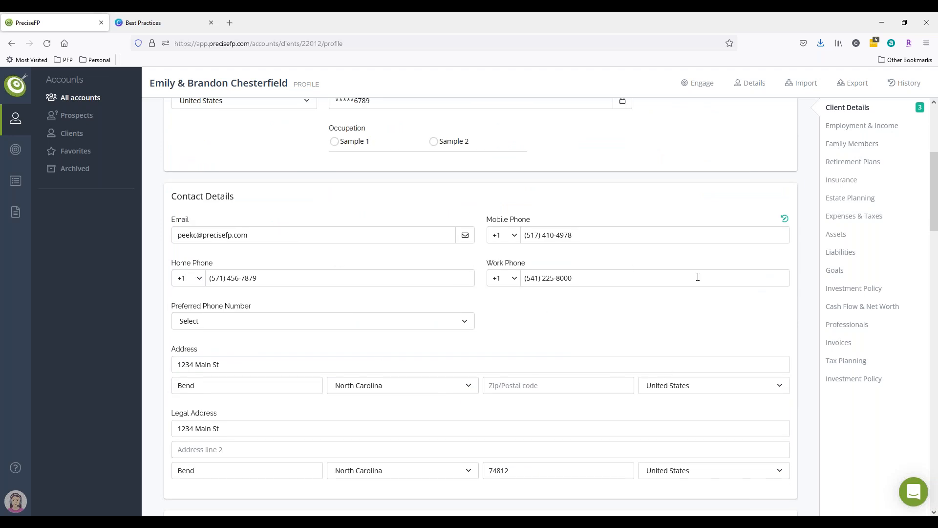
scroll(697, 277, "down", 7)
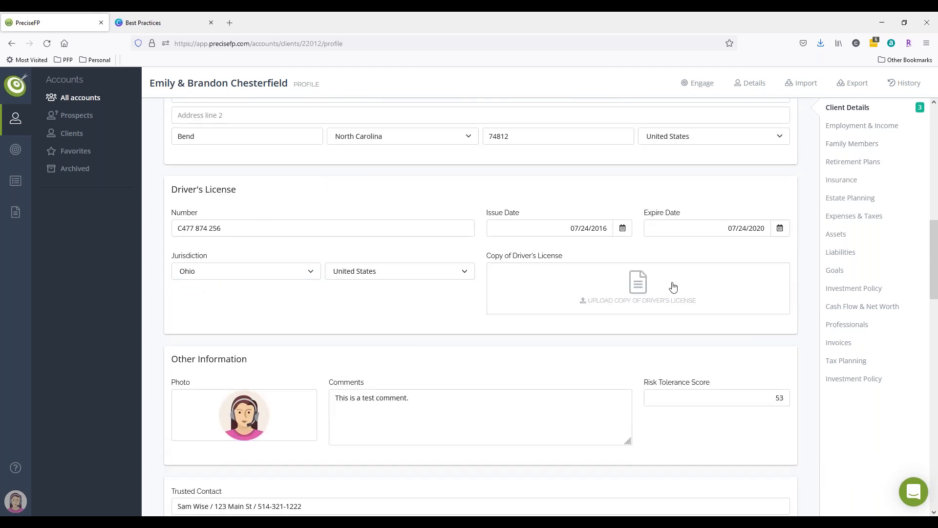
scroll(679, 298, "down", 5)
scroll(783, 247, "down", 1)
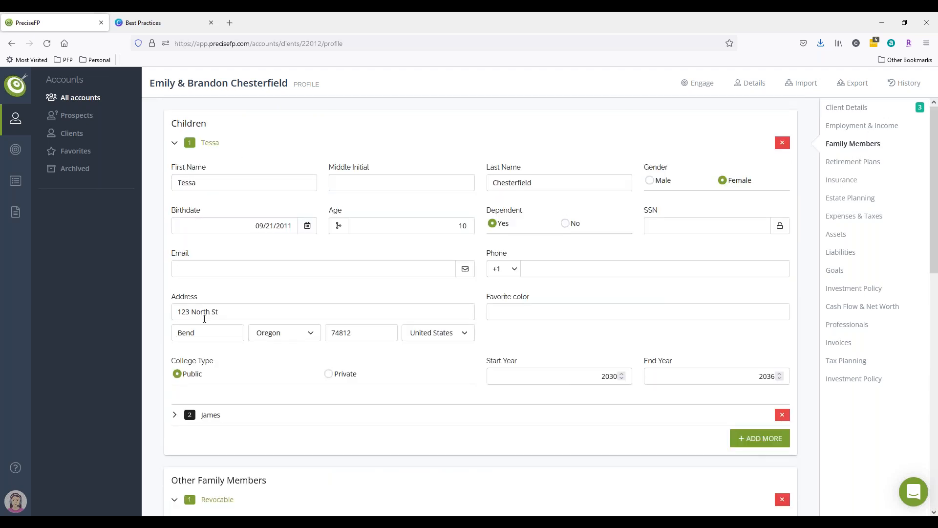
left_click(185, 415)
scroll(272, 332, "down", 3)
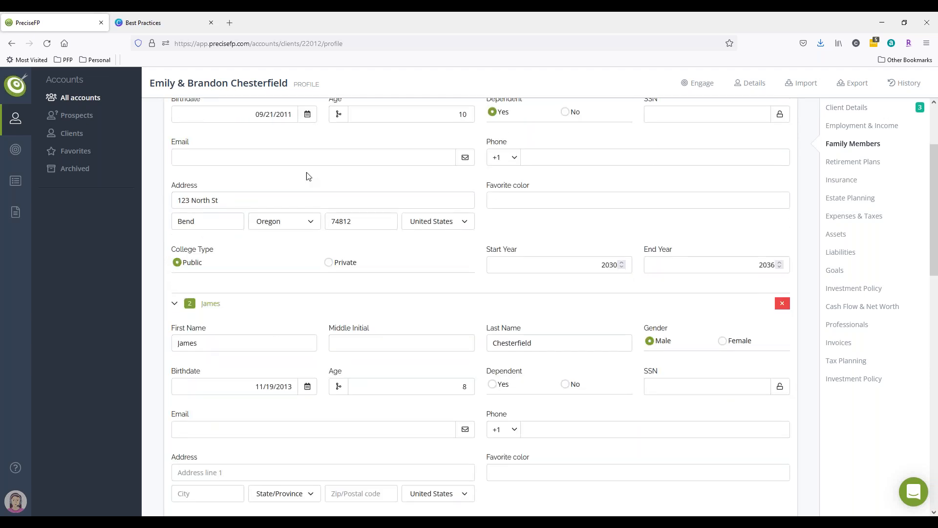
scroll(578, 360, "up", 3)
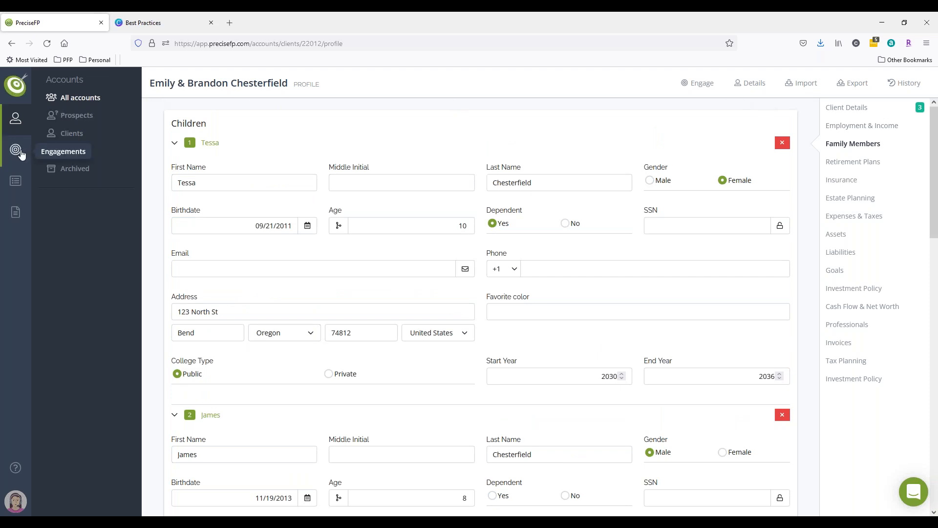
Open the new Sample engagement for viewing and editing from the engagements list.
mouse_move(16, 149)
left_click(88, 97)
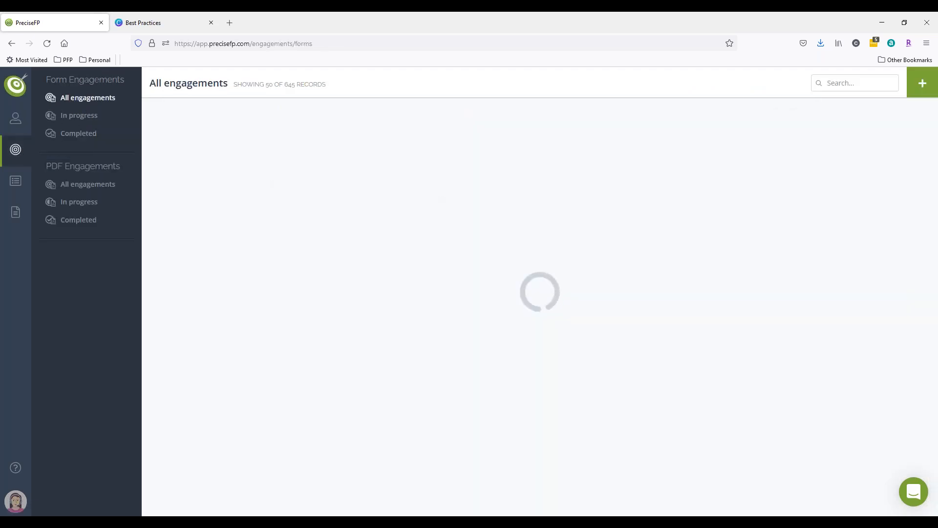
left_click(418, 163)
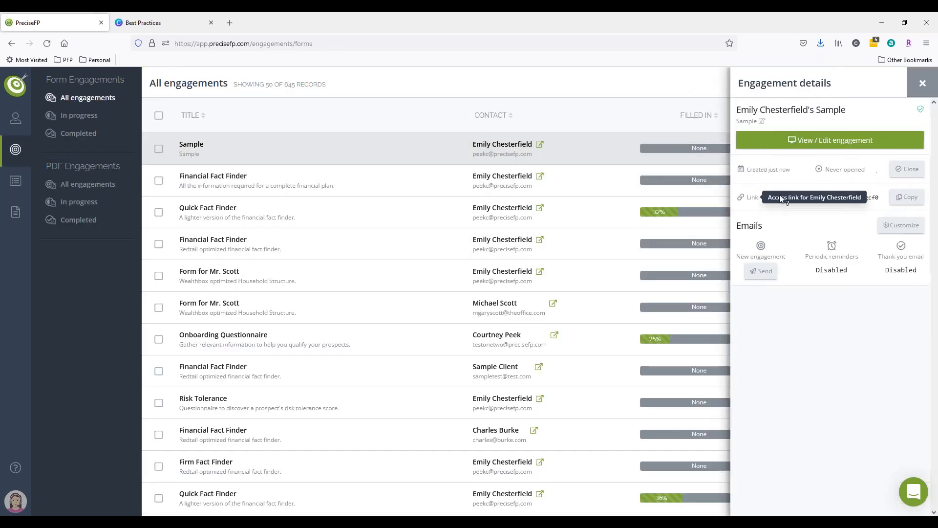
left_click(817, 144)
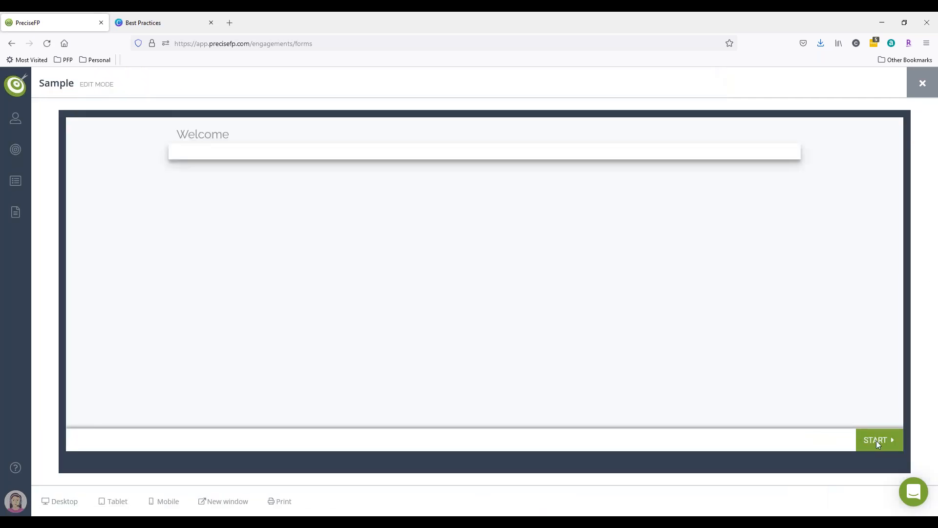
Start the Sample engagement and page through the client's and co-client's personal and contact details.
left_click(875, 440)
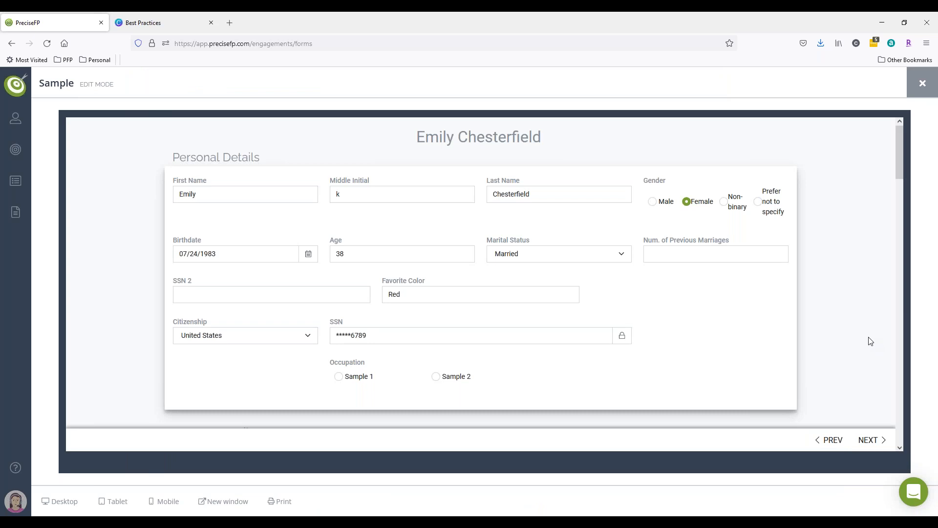
scroll(870, 341, "down", 4)
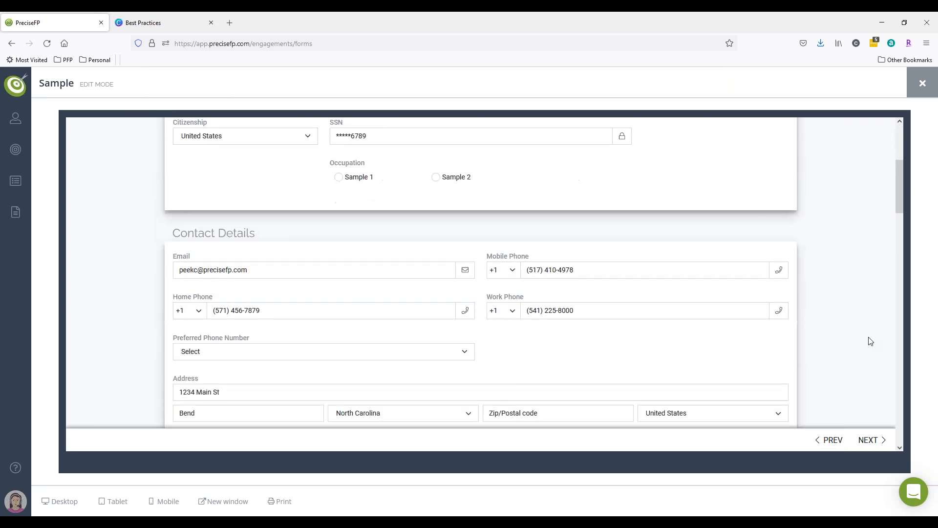
scroll(870, 341, "down", 8)
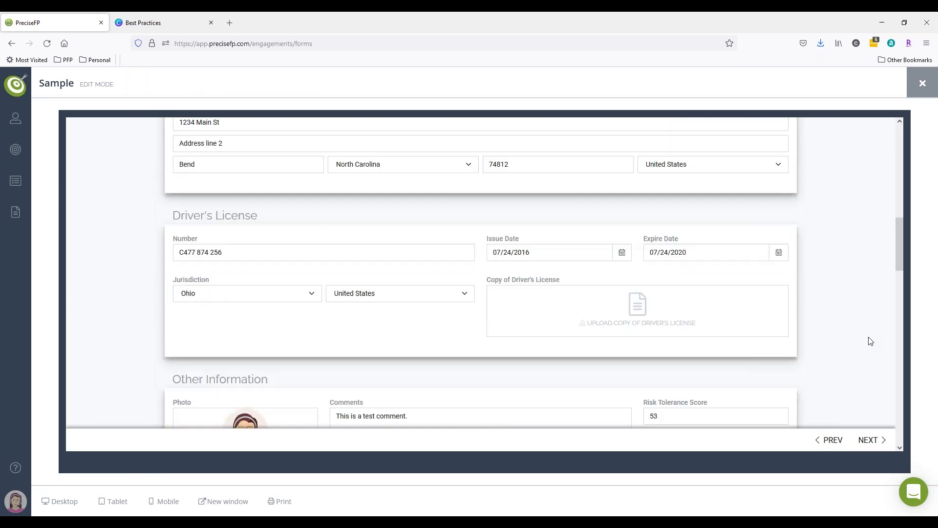
scroll(870, 340, "down", 8)
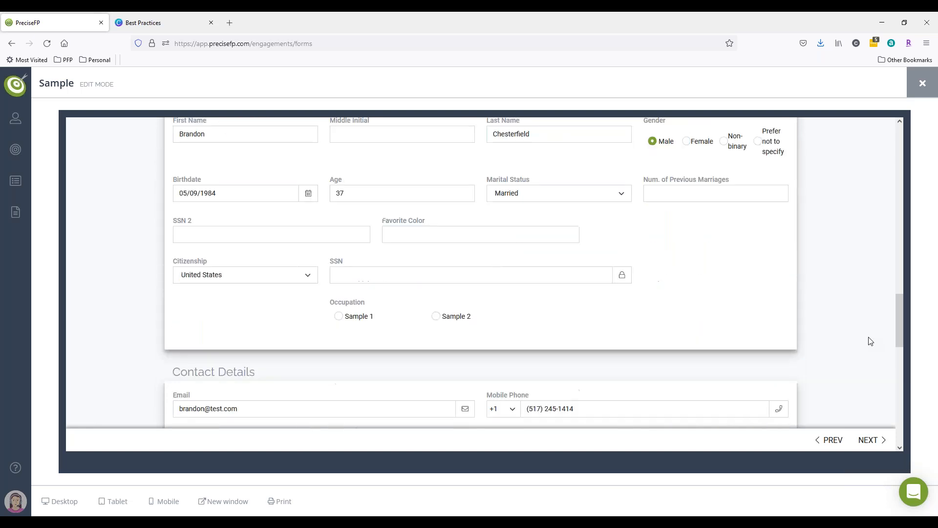
scroll(870, 341, "down", 6)
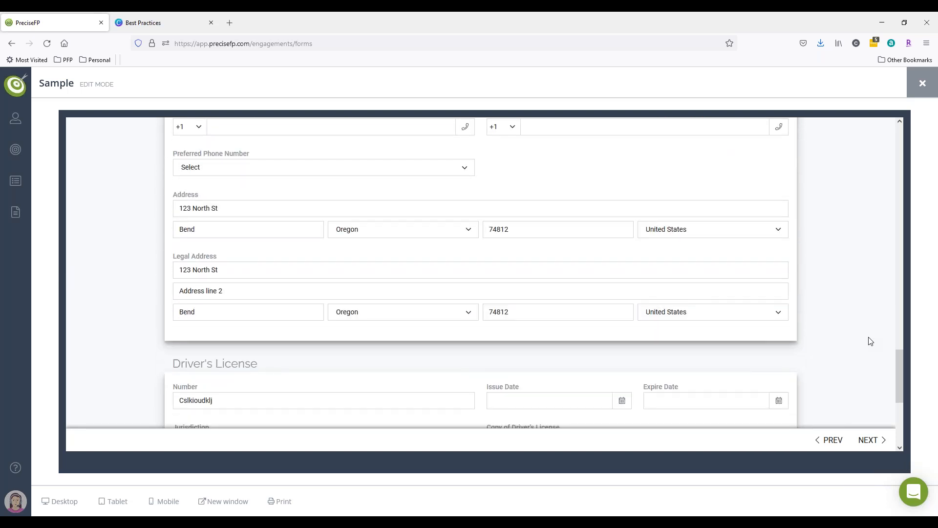
scroll(866, 342, "down", 4)
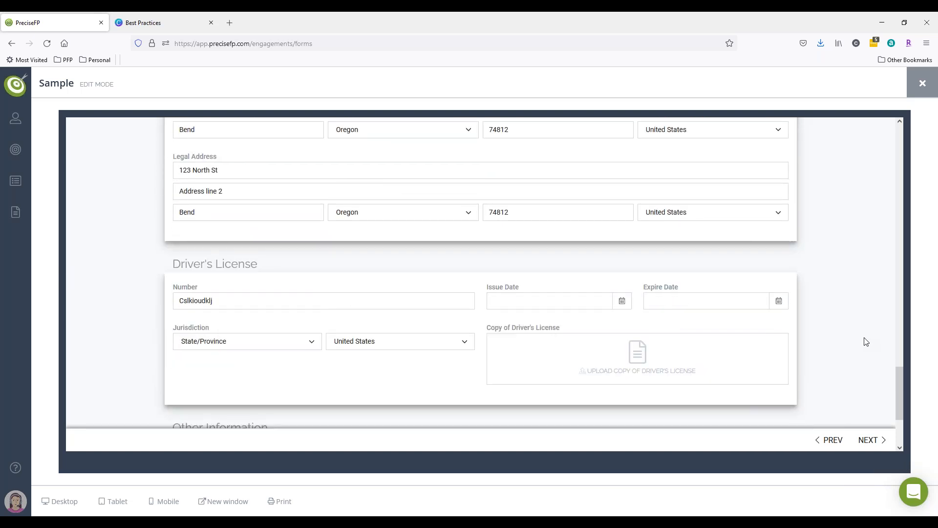
left_click(867, 439)
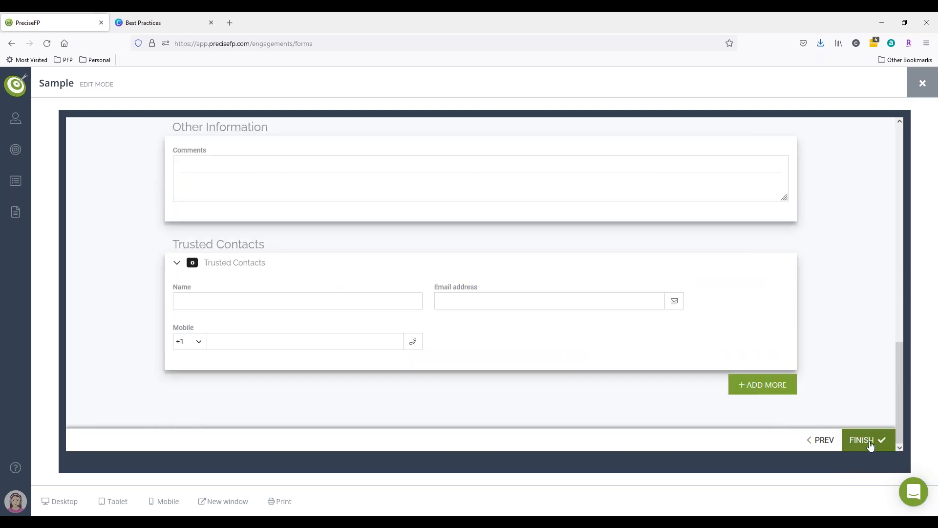
scroll(846, 338, "up", 15)
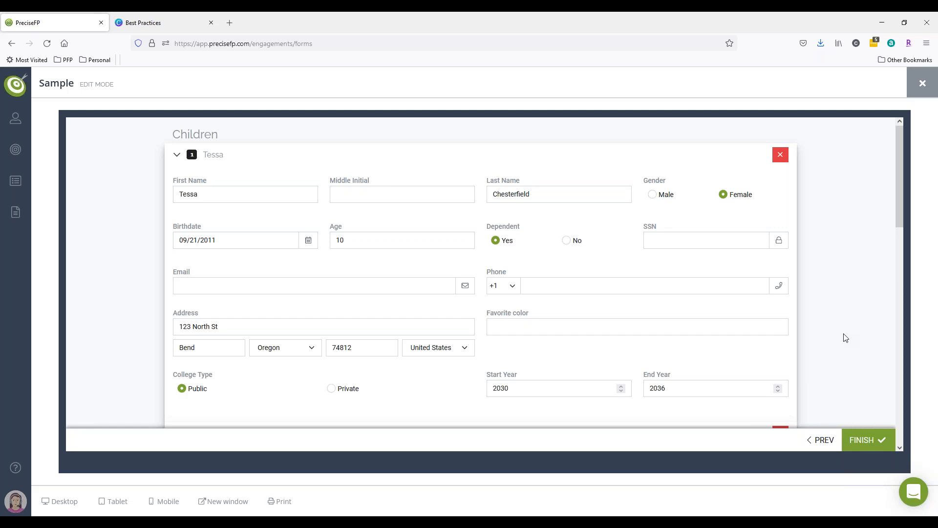
Review the children and other family member entries on the Family Members page, then close the engagement and its details panel.
scroll(846, 337, "down", 2)
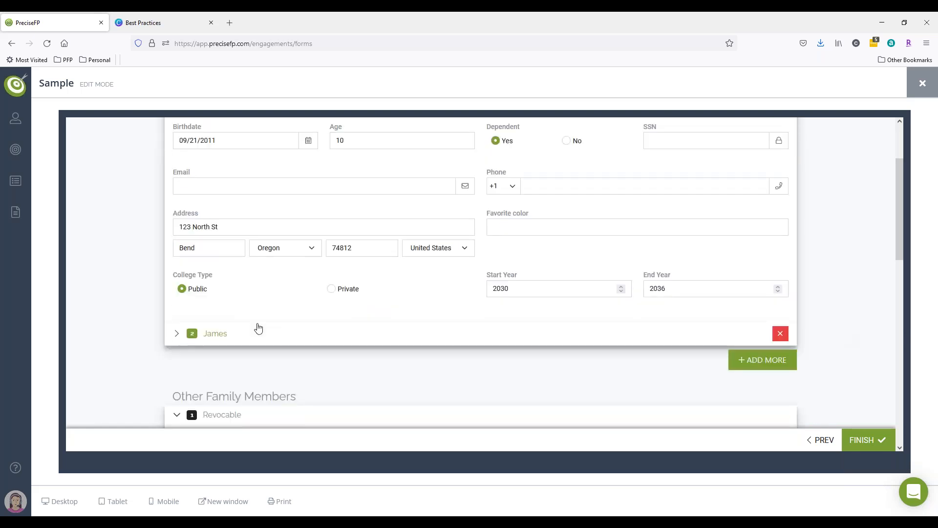
left_click(197, 337)
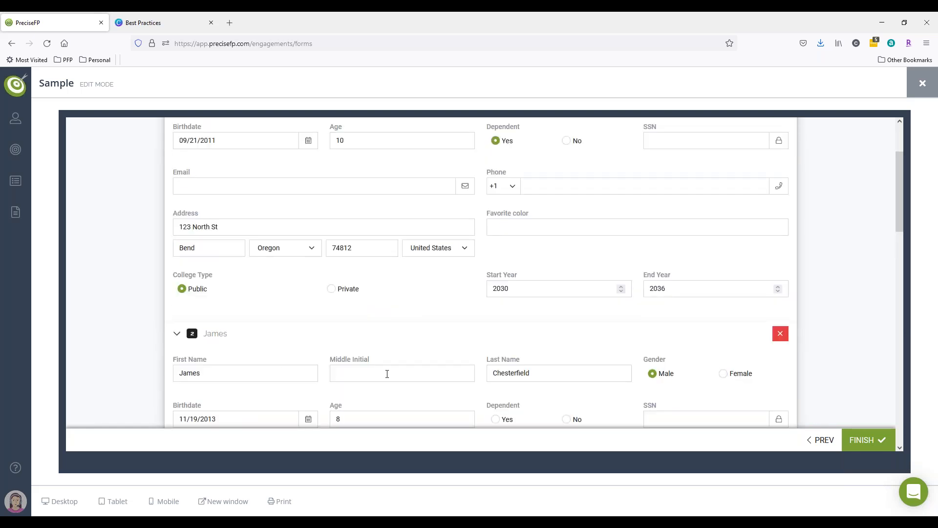
scroll(387, 375, "down", 2)
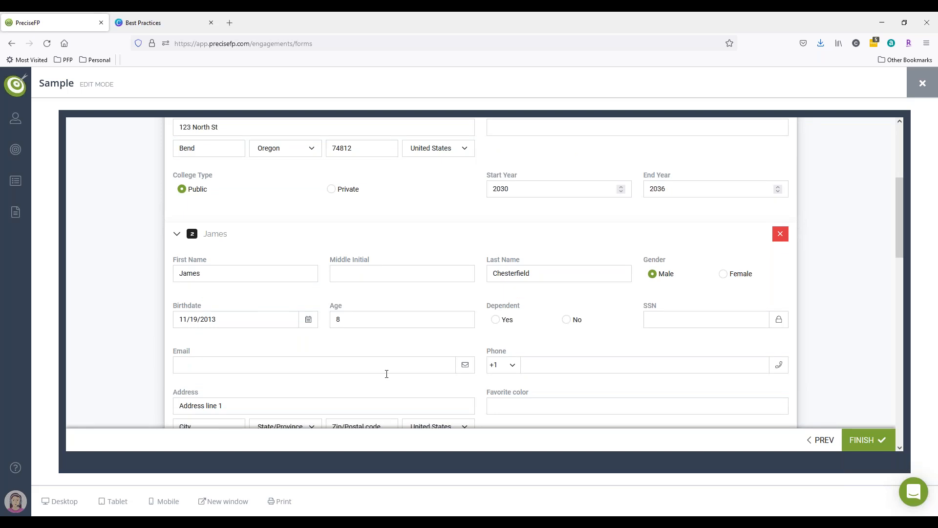
scroll(386, 374, "down", 4)
scroll(723, 371, "down", 4)
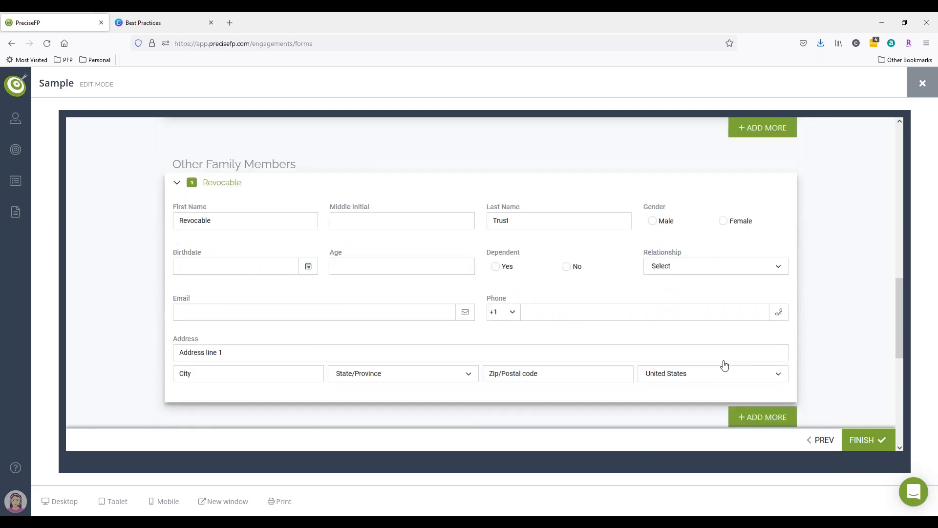
scroll(724, 365, "down", 2)
left_click(921, 85)
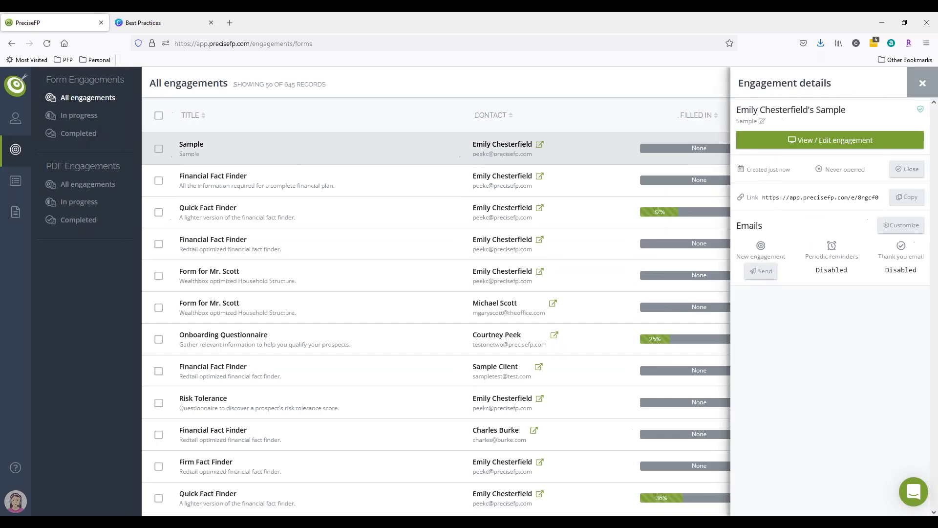
left_click(911, 93)
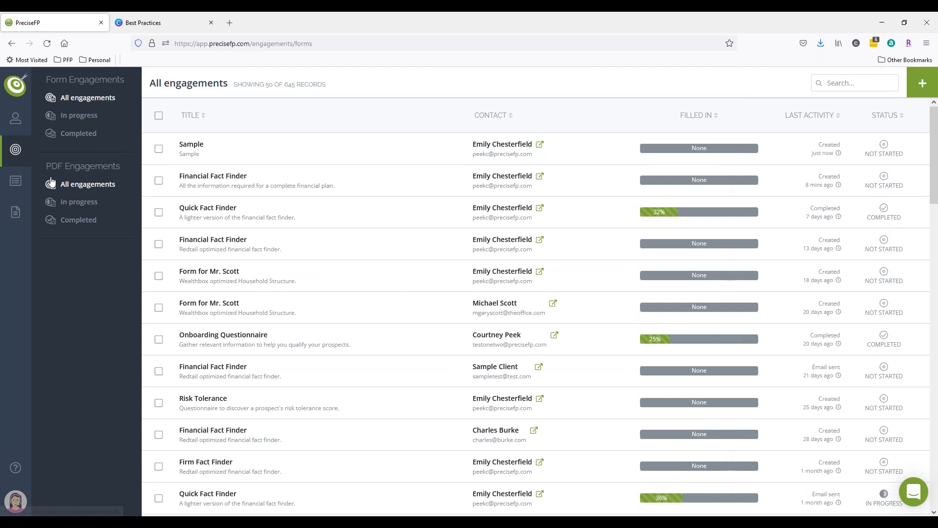
Open the Sample form template and remove the Driver's License and Other Information groups from its Client Details page.
left_click(17, 216)
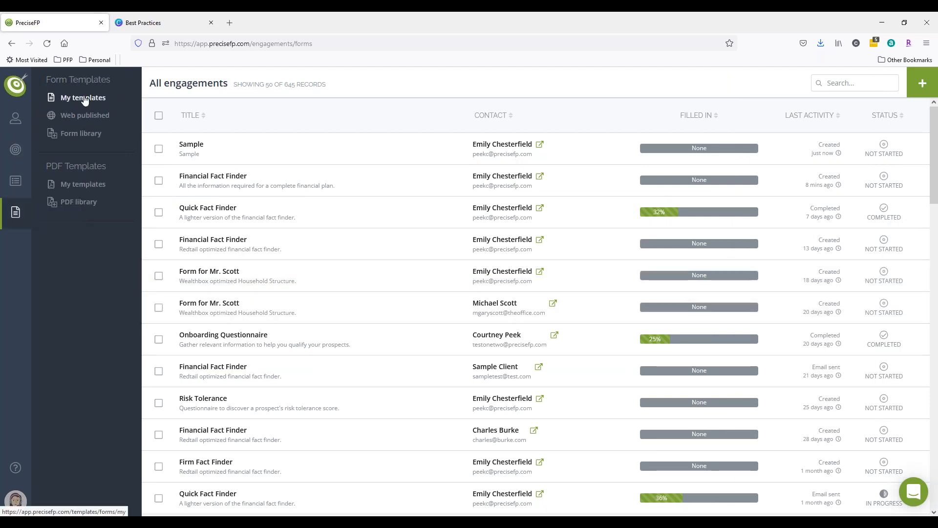
left_click(84, 98)
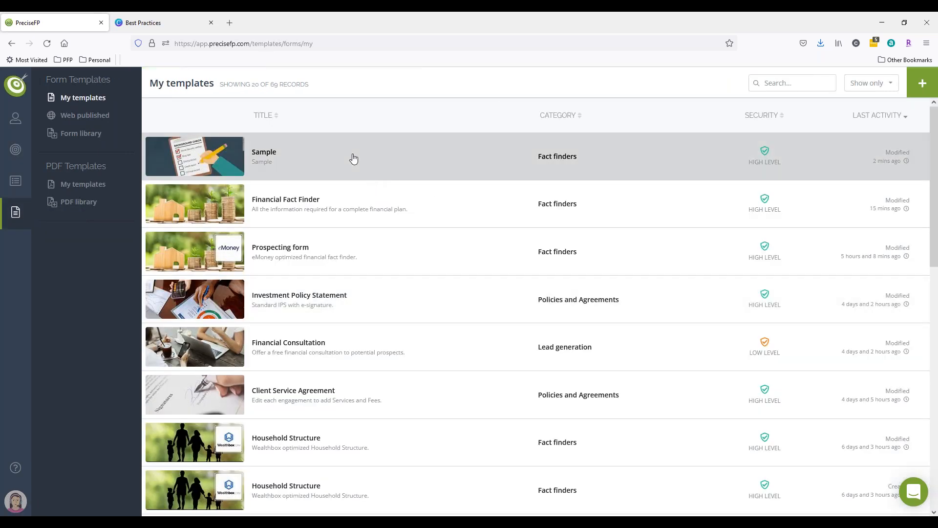
left_click(353, 159)
left_click(765, 108)
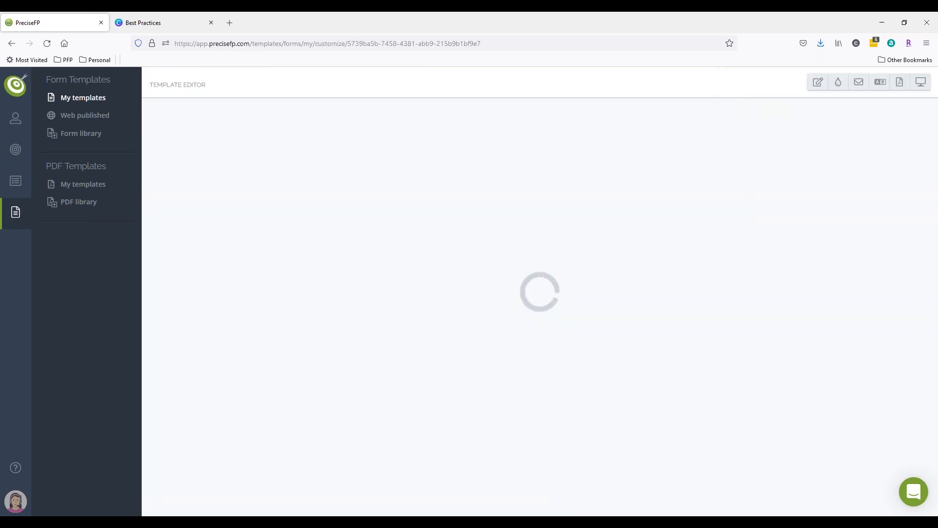
left_click(867, 152)
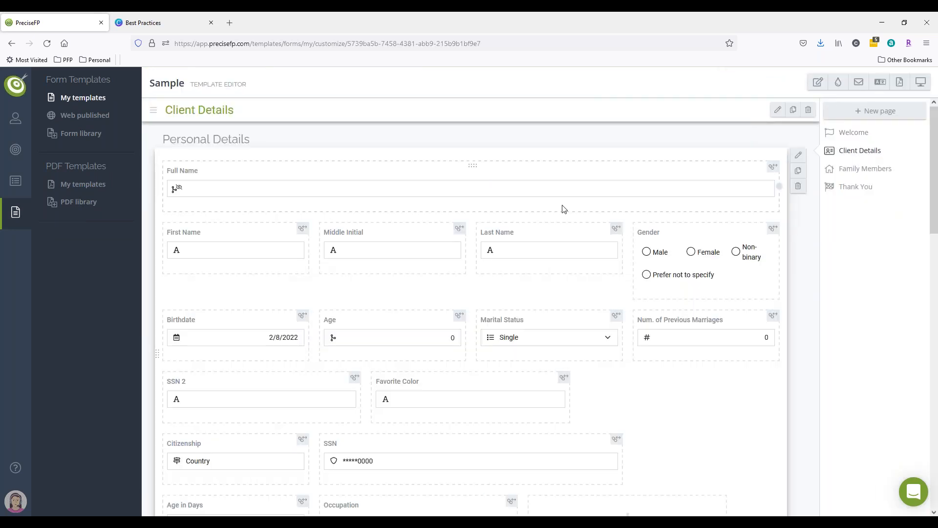
scroll(561, 209, "down", 10)
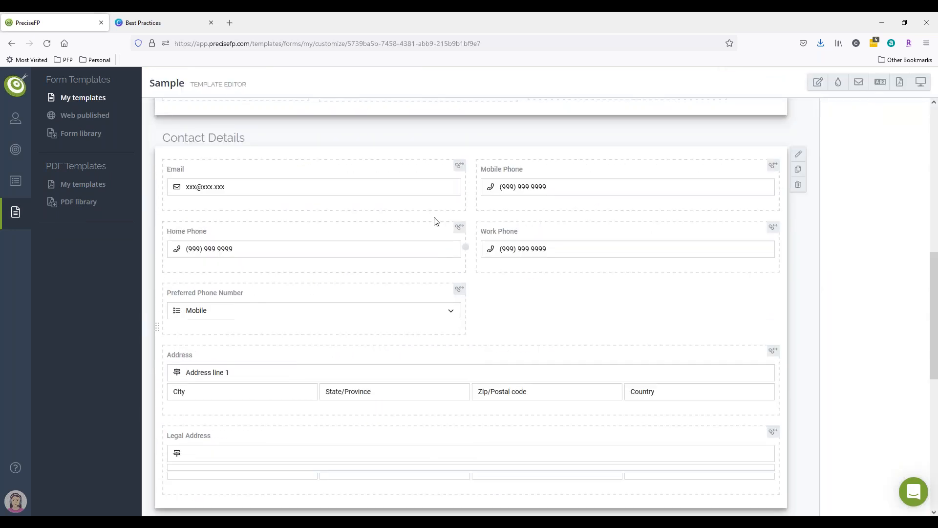
scroll(435, 221, "down", 7)
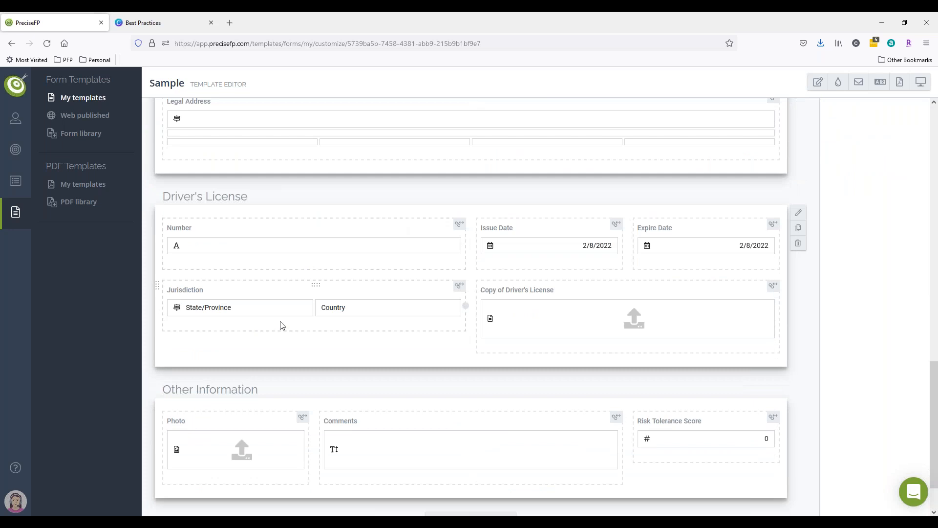
left_click(798, 244)
left_click(766, 172)
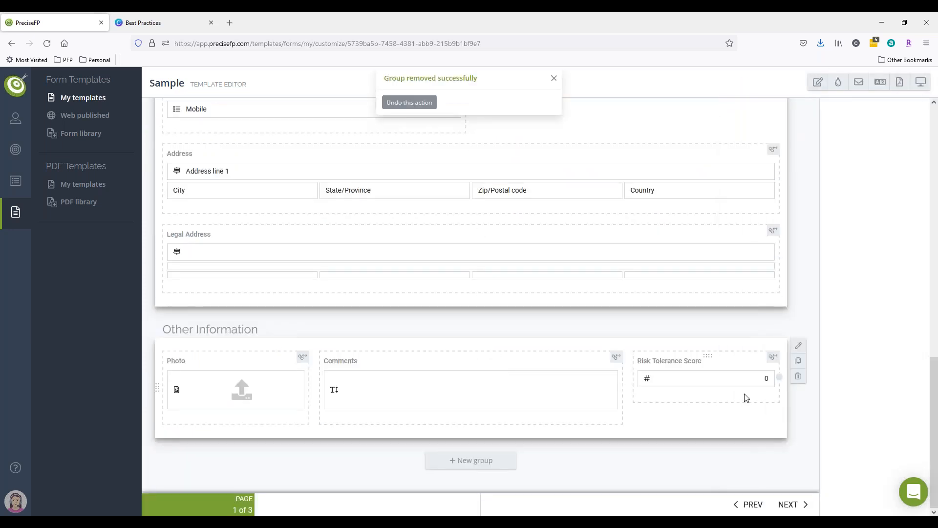
left_click(798, 375)
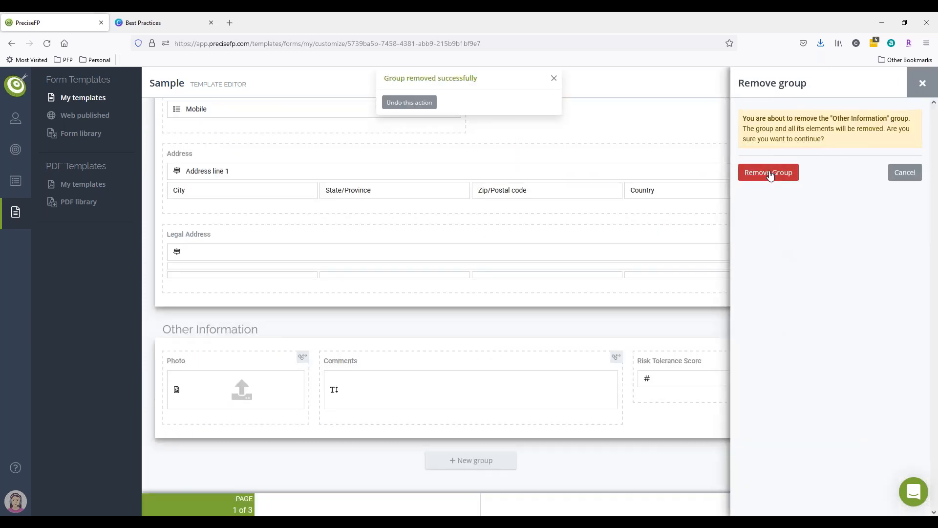
left_click(769, 173)
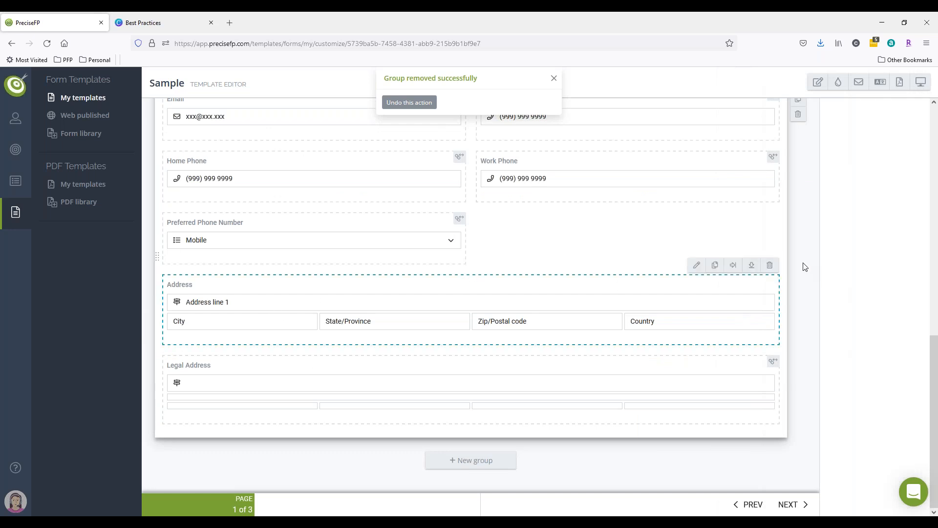
Remove the Address and Legal Address elements from the Contact Details group.
left_click(769, 265)
left_click(760, 168)
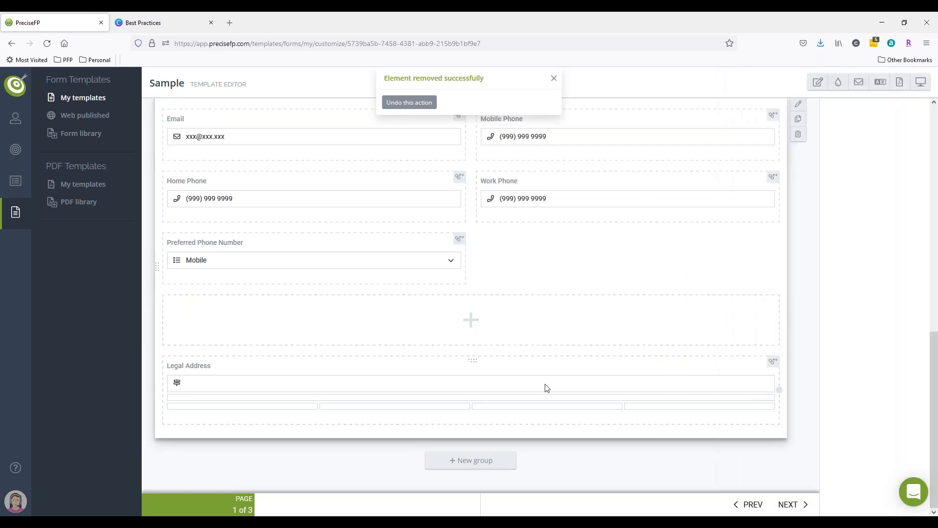
left_click(768, 346)
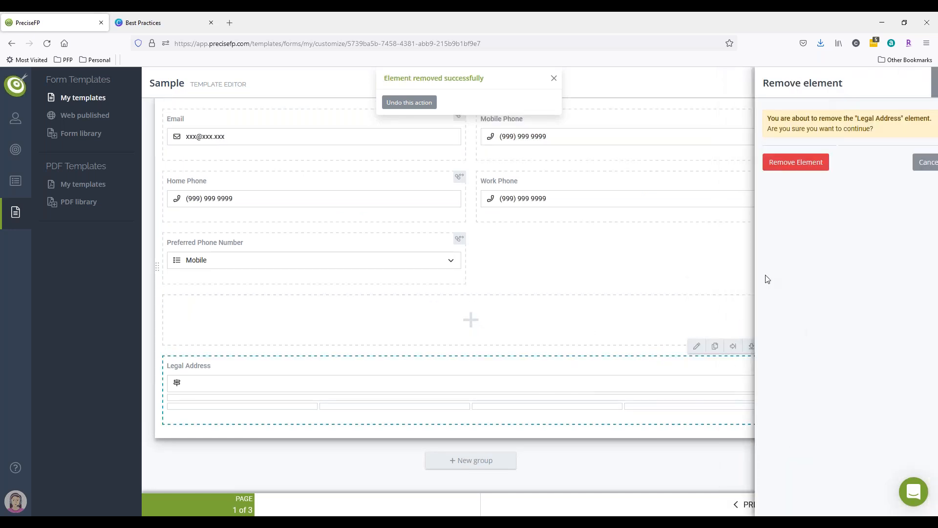
left_click(771, 162)
scroll(603, 345, "up", 5)
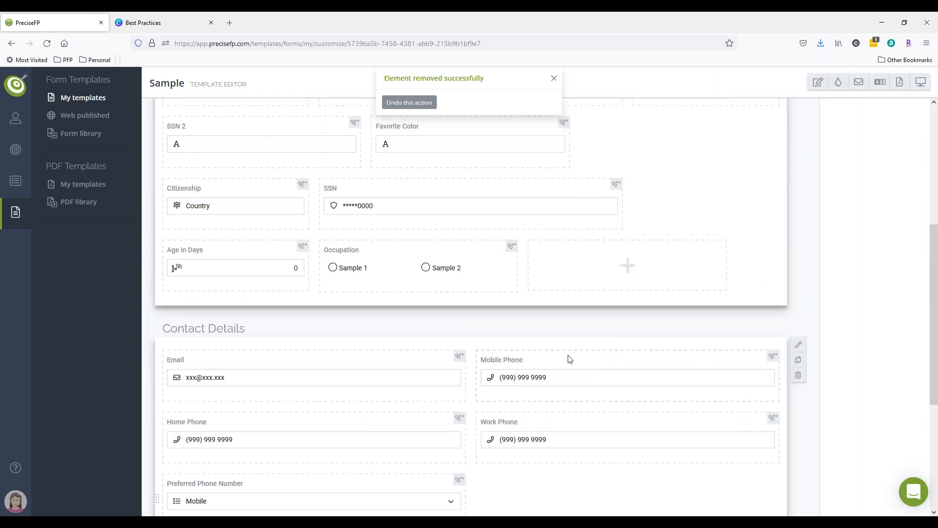
scroll(488, 398, "up", 5)
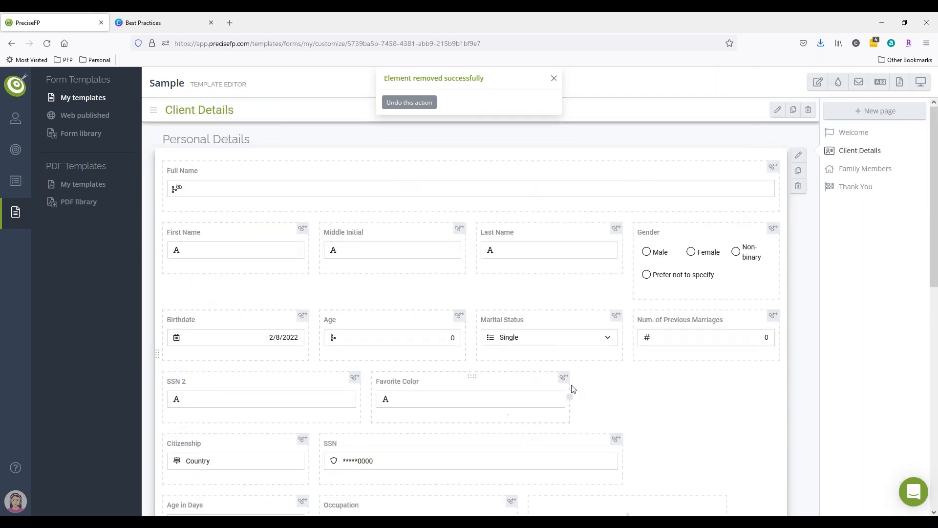
scroll(684, 414, "down", 3)
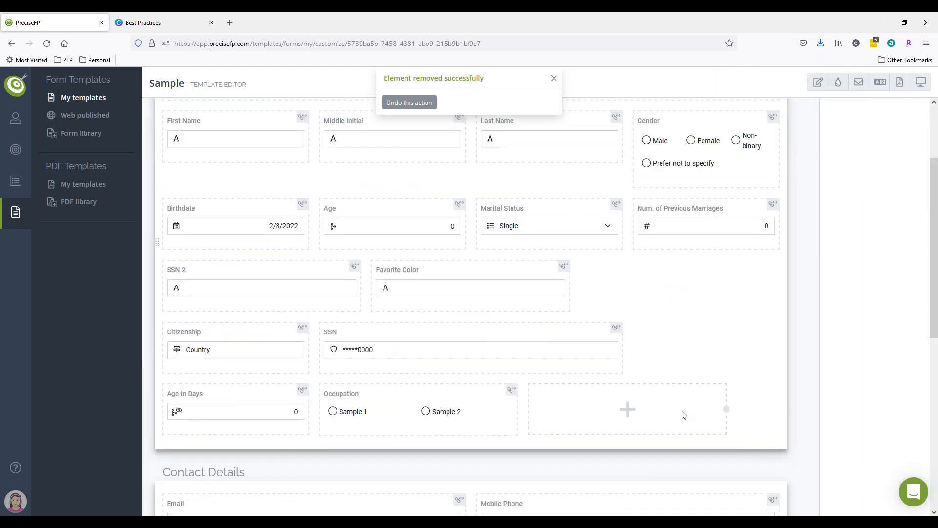
scroll(683, 414, "down", 3)
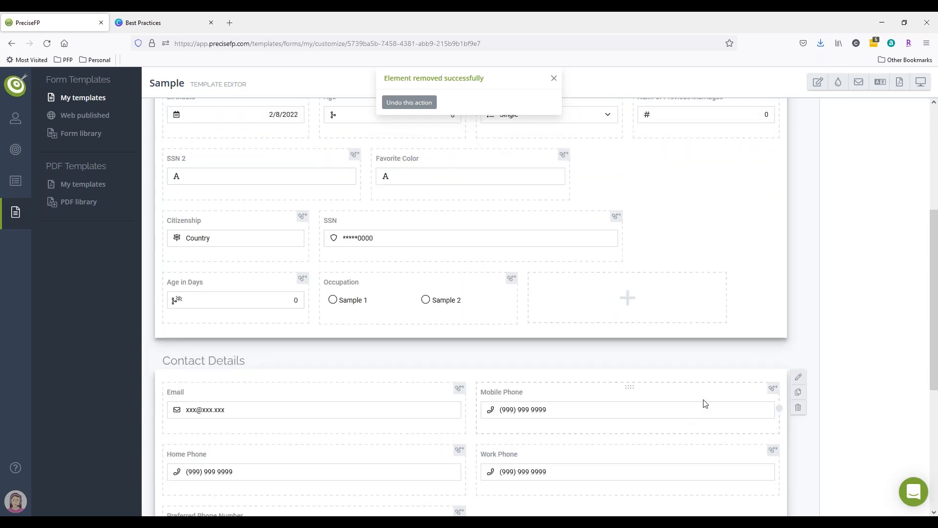
scroll(705, 403, "up", 6)
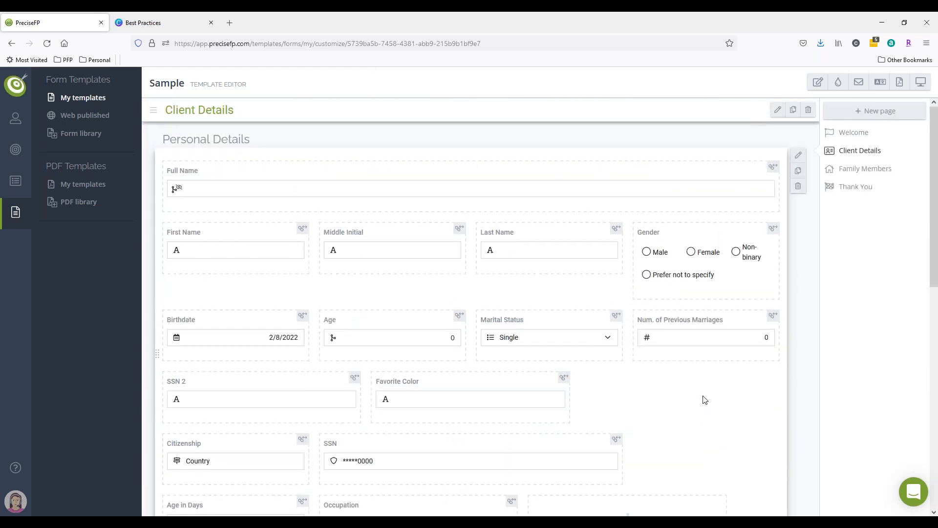
Delete the Family Members page from the template.
left_click(864, 169)
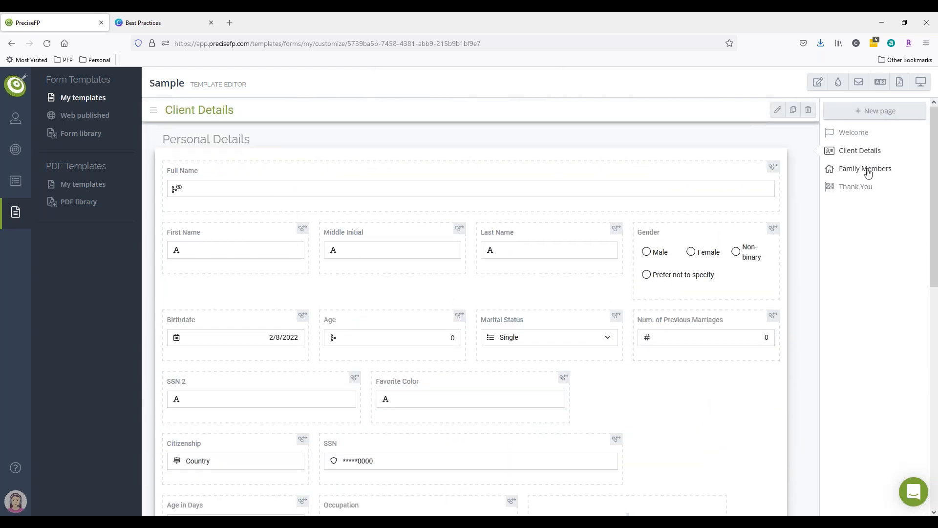
left_click(808, 110)
left_click(777, 177)
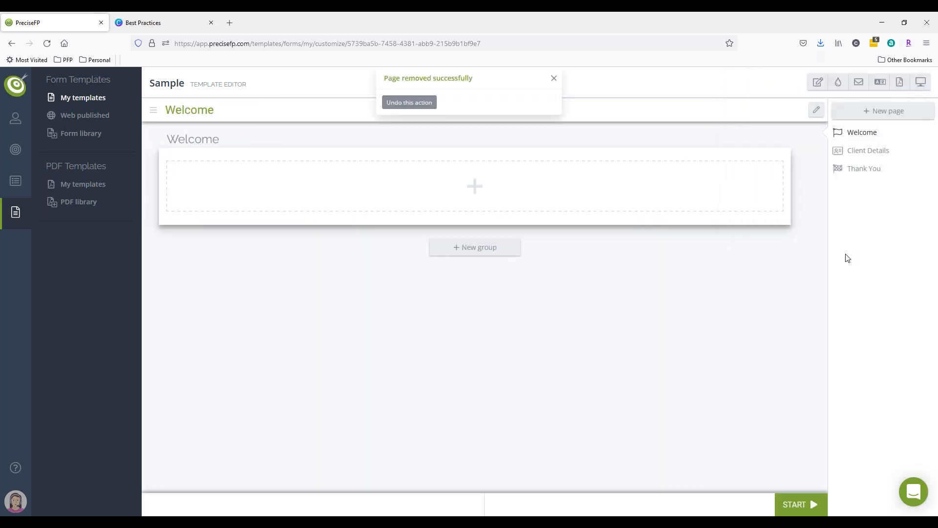
Open the Client Details page and review the new-page import options, browsing the dataset pages without adding one.
left_click(863, 151)
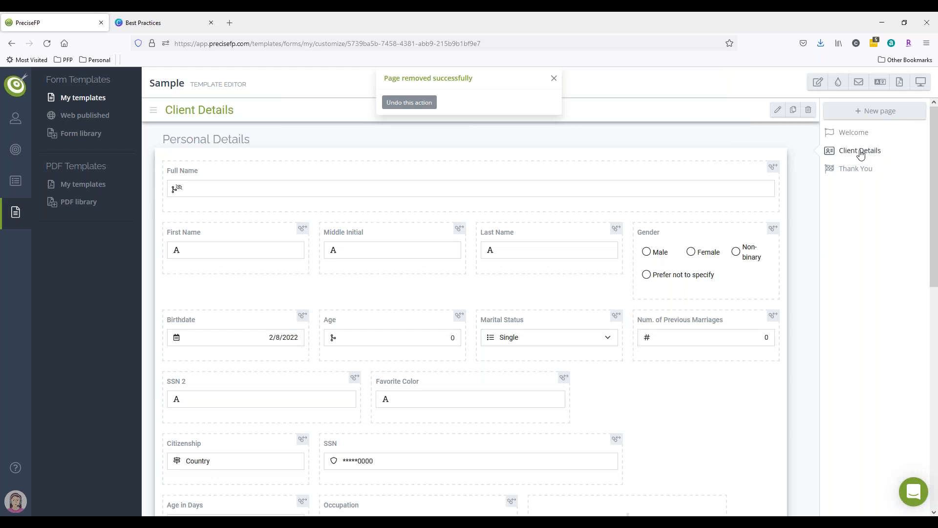
left_click(861, 111)
left_click(825, 113)
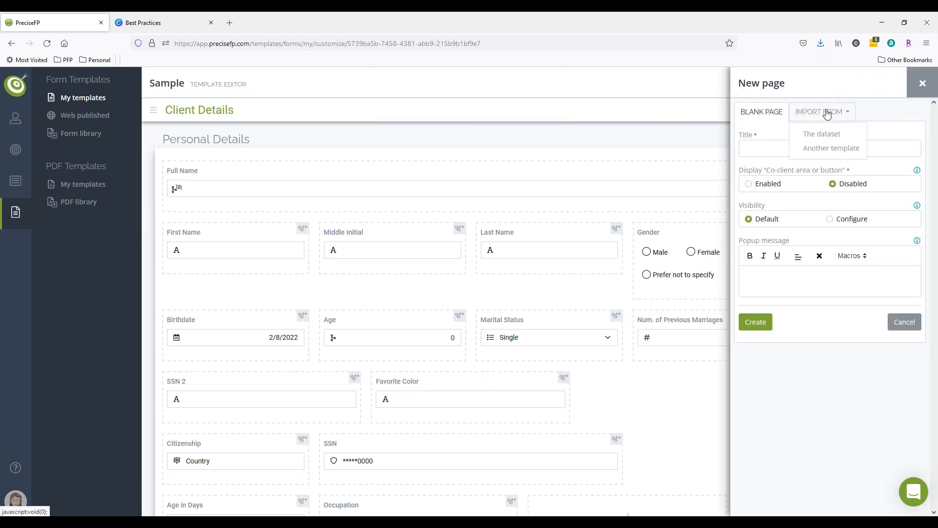
left_click(826, 136)
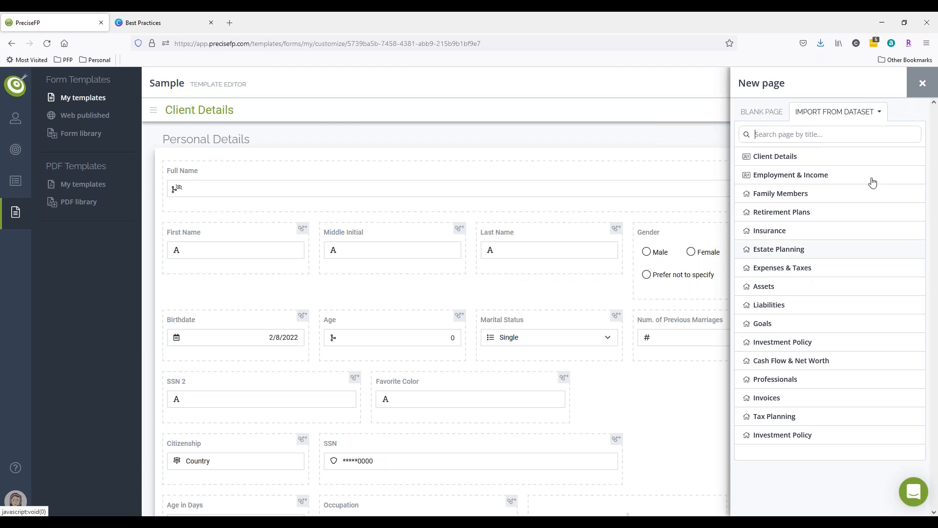
left_click(915, 88)
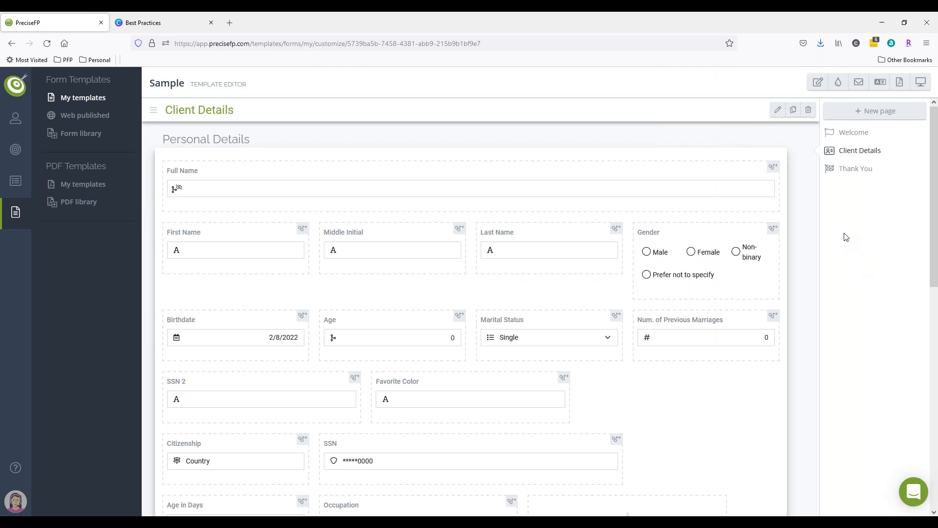
left_click(871, 112)
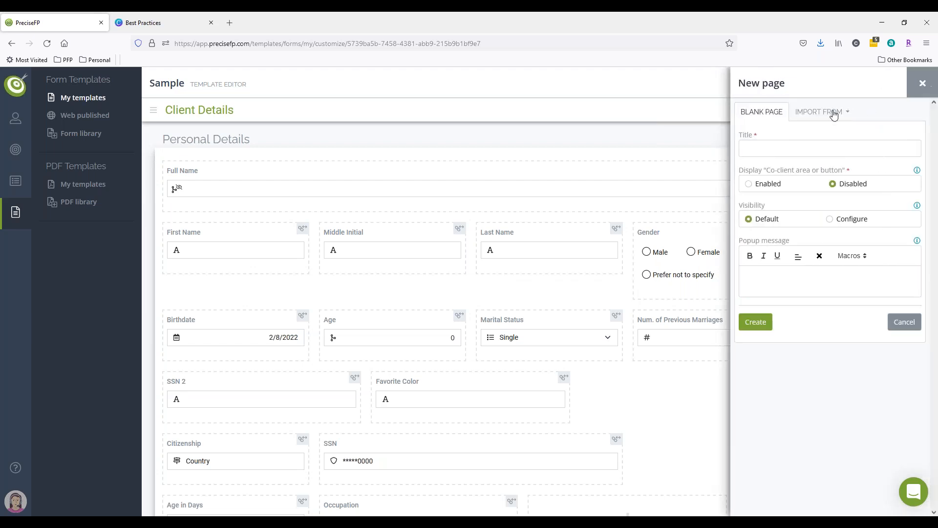
left_click(830, 114)
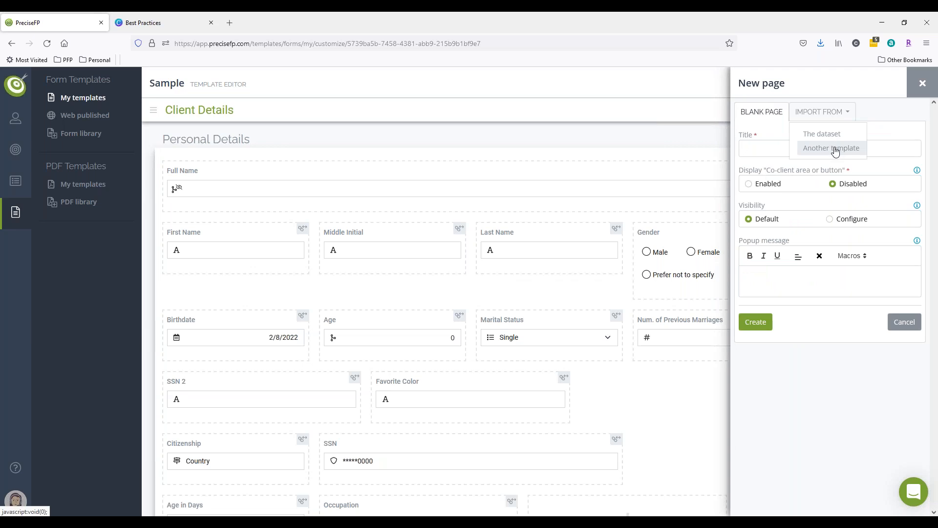
left_click(919, 86)
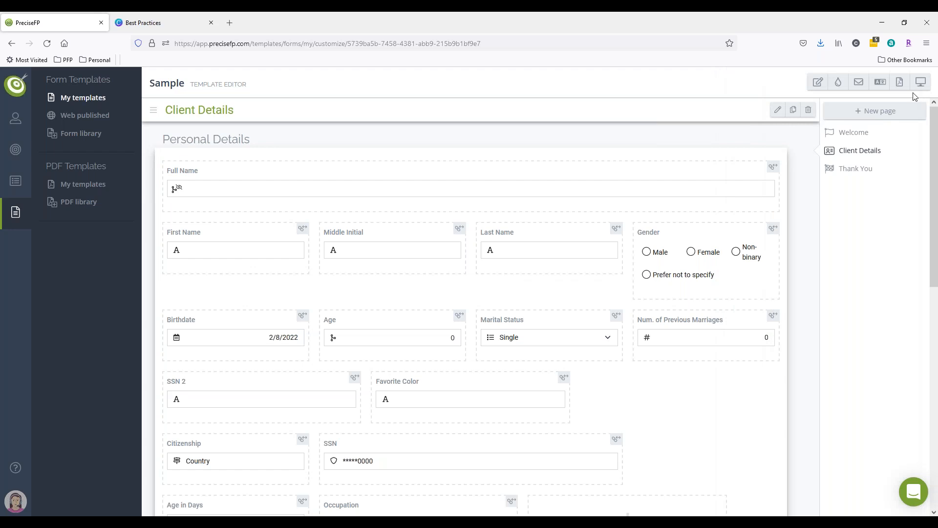
Add a new page imported from another template, searching for "risk" and picking the Risk Tolerance template.
left_click(856, 114)
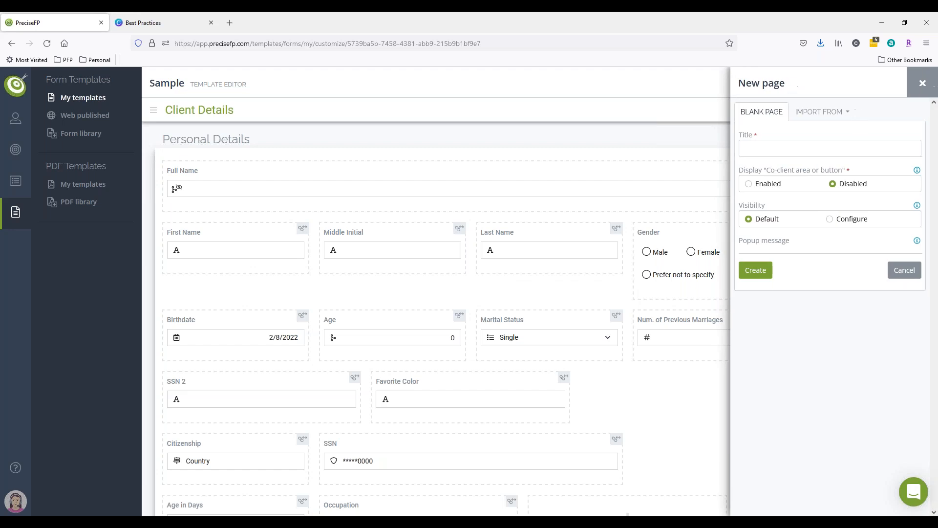
left_click(830, 114)
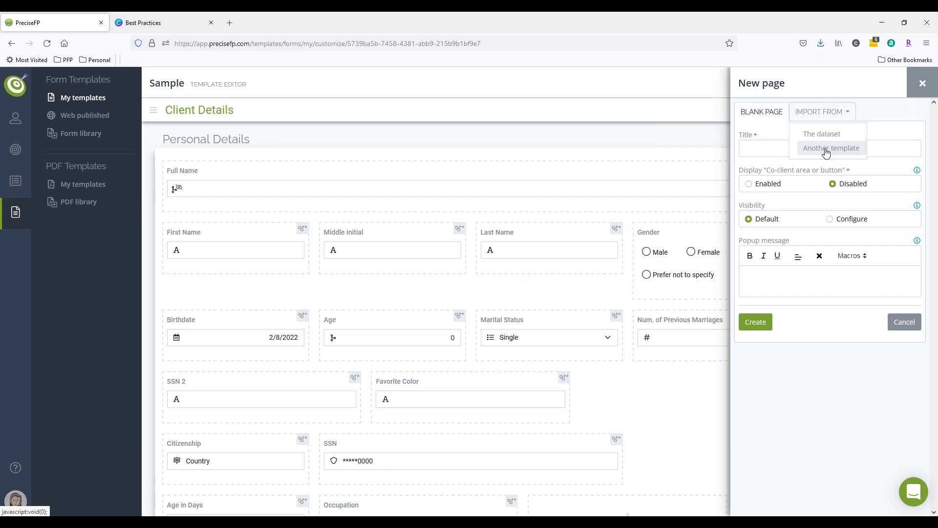
left_click(826, 153)
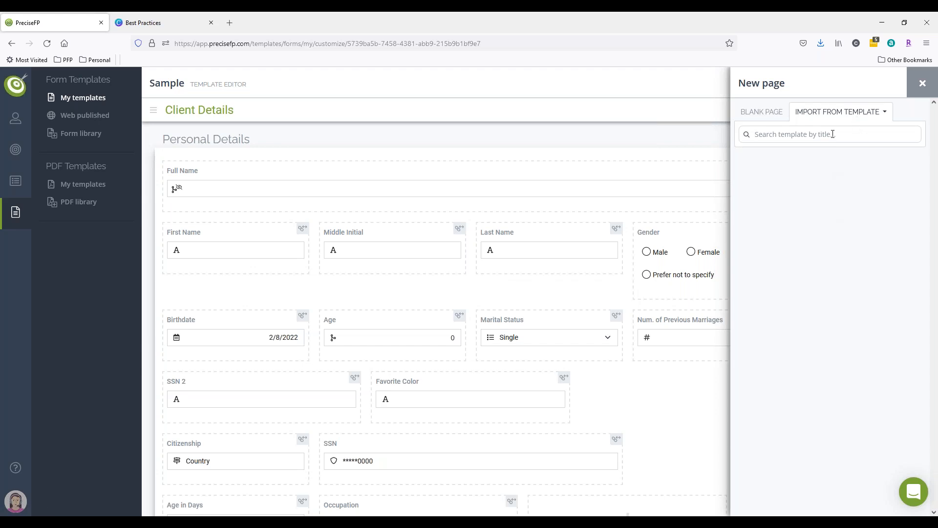
type("risk")
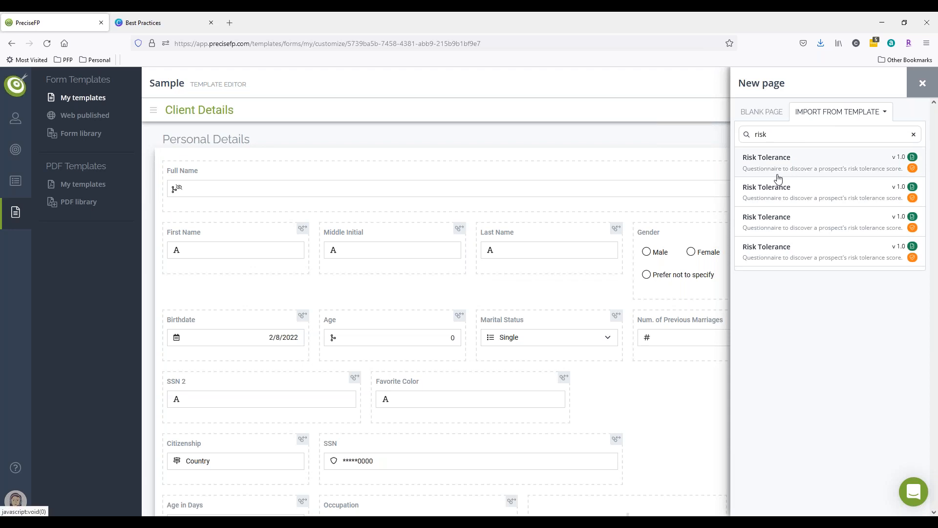
left_click(781, 169)
left_click(777, 164)
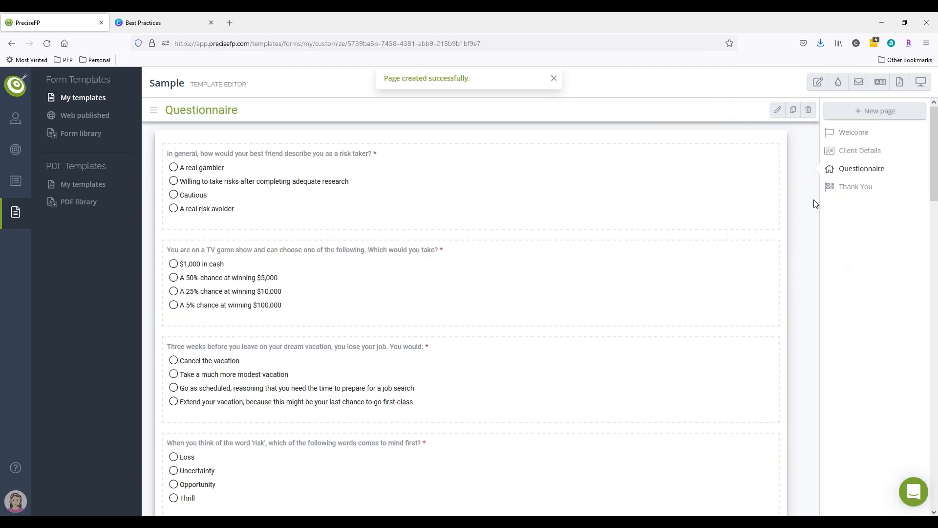
scroll(456, 220, "down", 10)
scroll(479, 270, "up", 10)
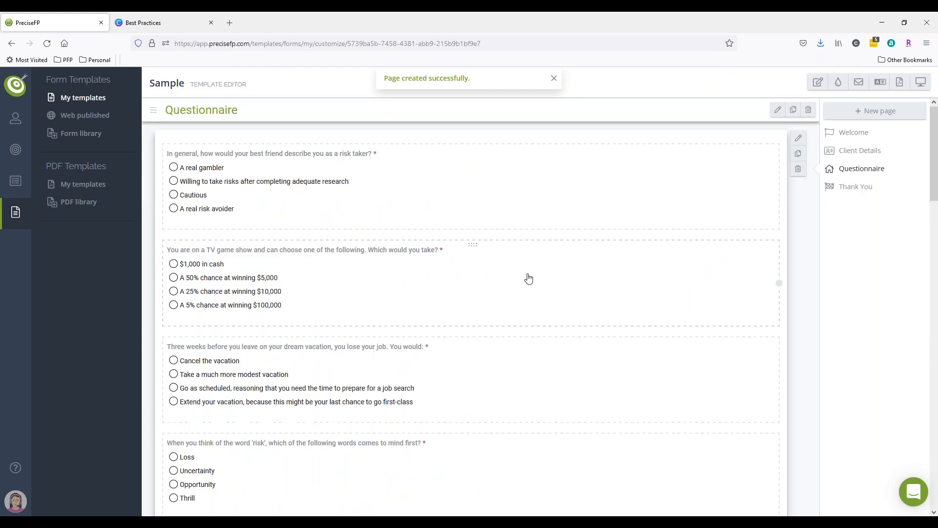
left_click(881, 113)
left_click(826, 112)
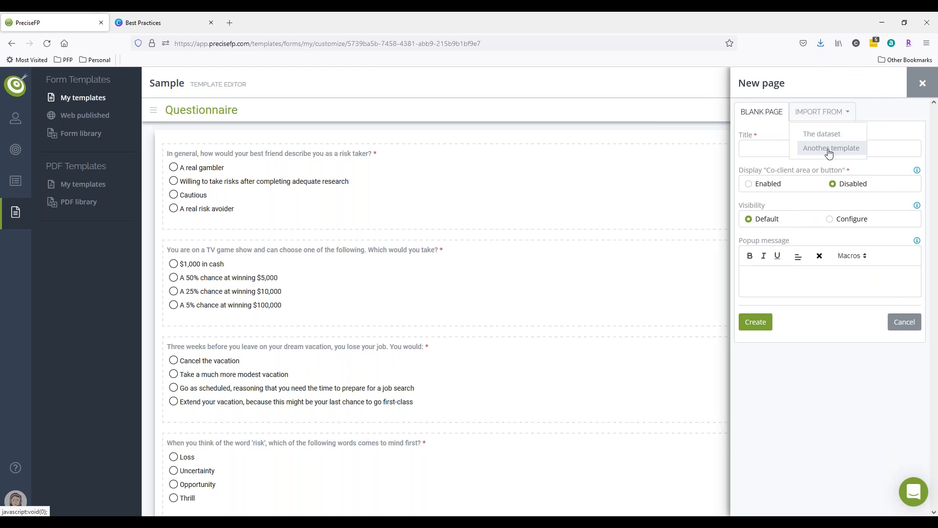
left_click(922, 84)
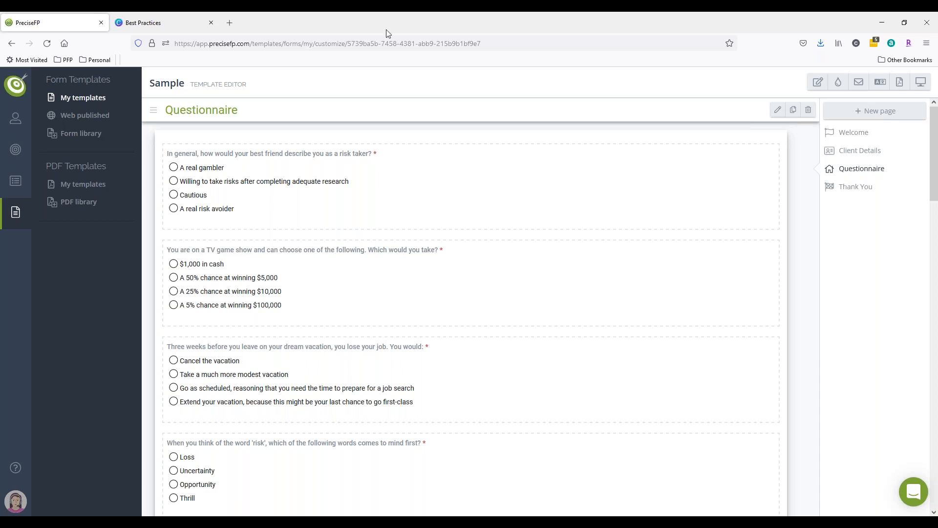
Install the Client Service Agreement template from the form library's Policies and Agreements category, replacing the existing version.
left_click(81, 133)
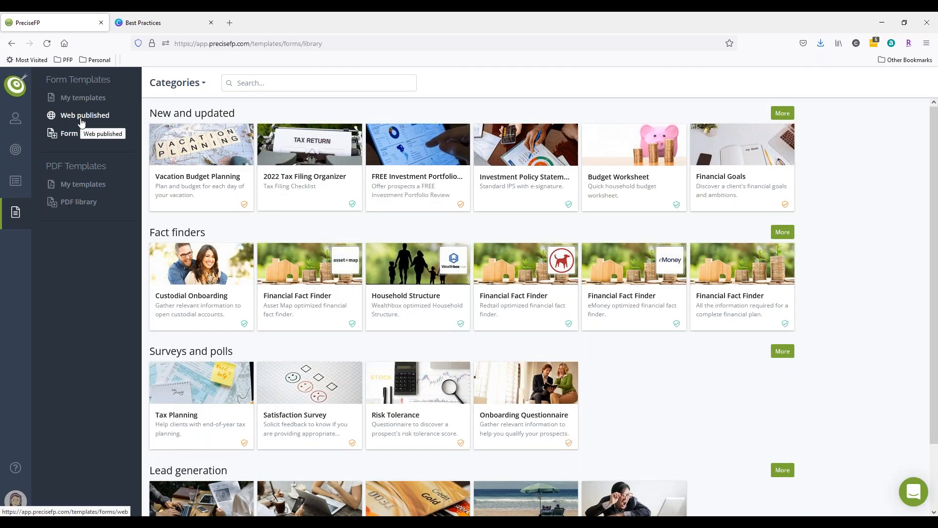
left_click(178, 82)
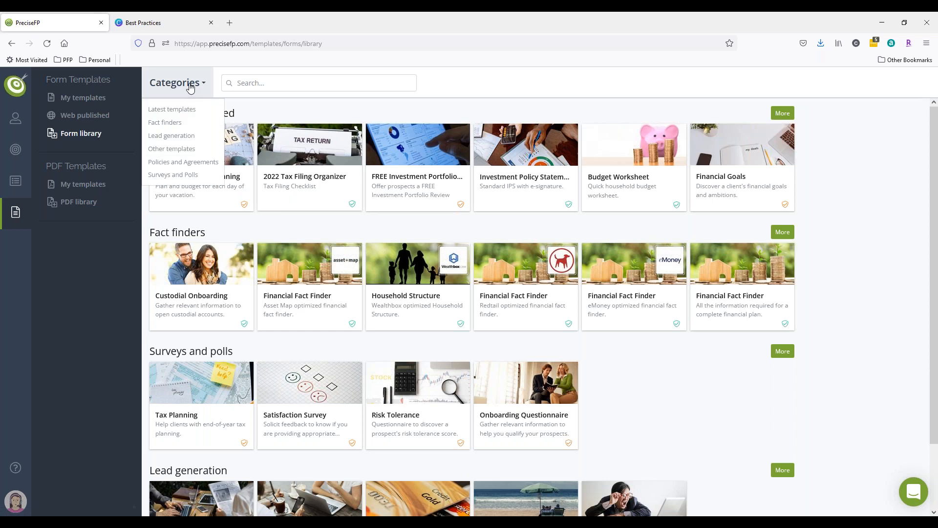
left_click(189, 163)
left_click(314, 157)
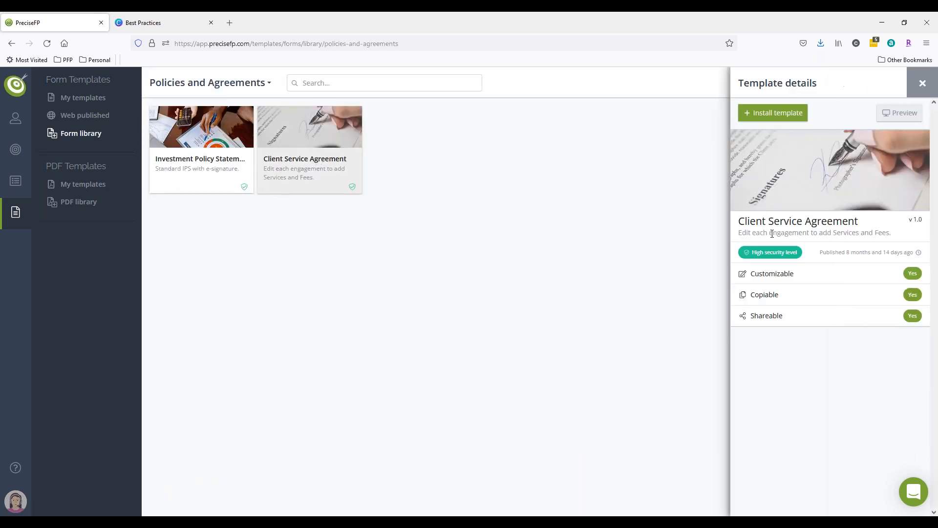
left_click(788, 115)
left_click(833, 174)
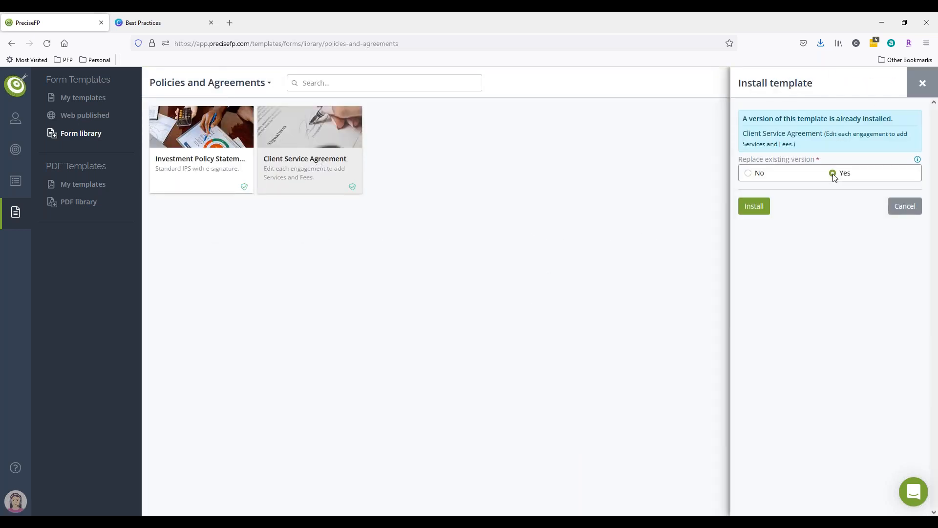
left_click(749, 202)
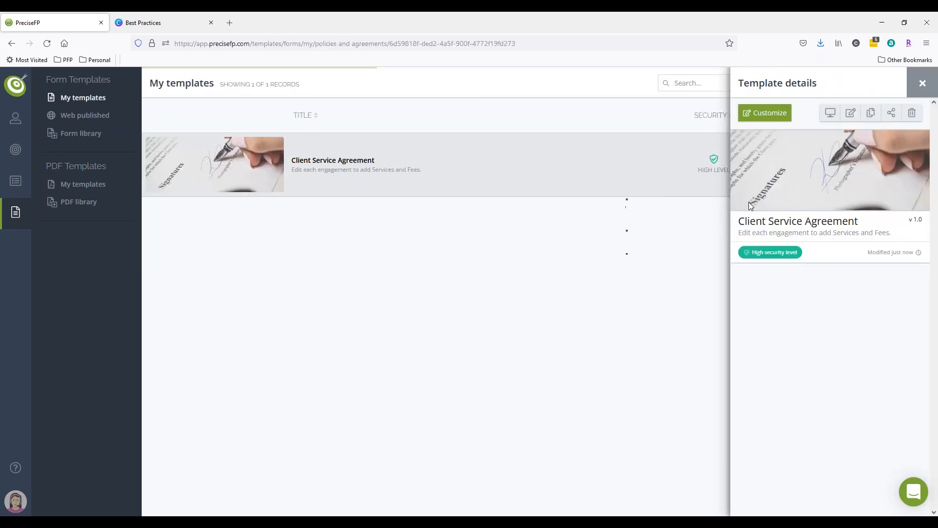
Open the installed Client Service Agreement for customization and browse through its Details page.
left_click(765, 113)
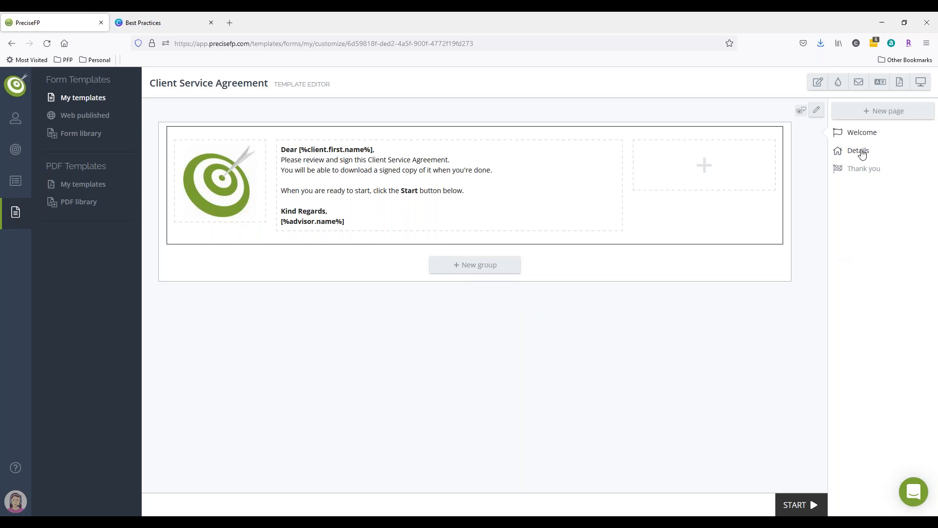
left_click(859, 151)
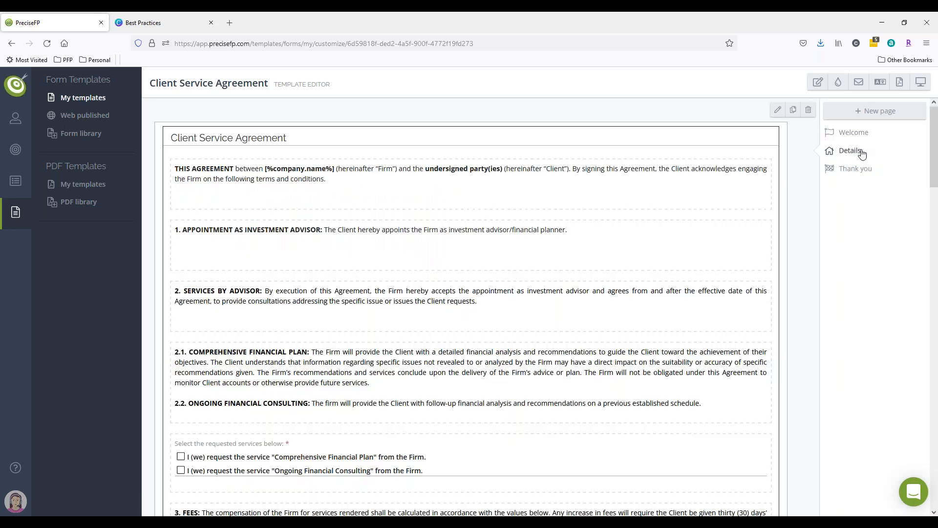
scroll(650, 263, "down", 10)
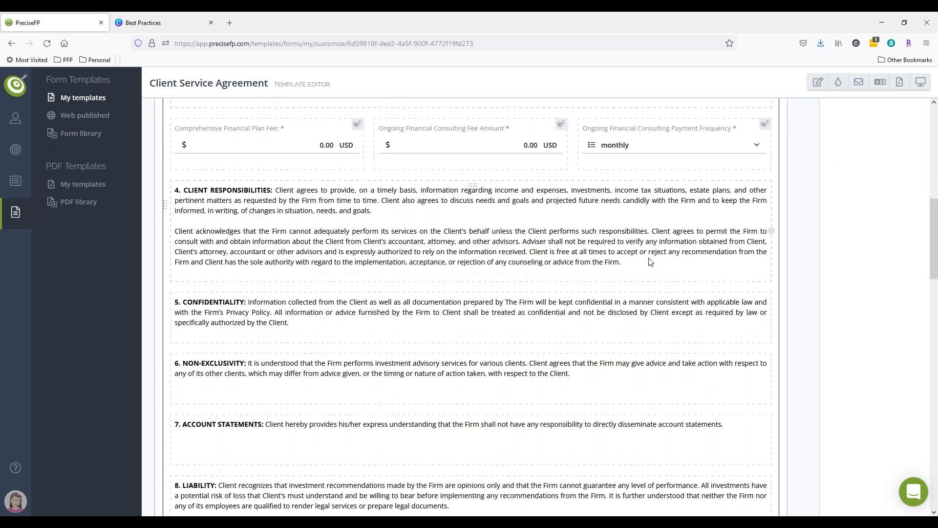
scroll(650, 262, "down", 10)
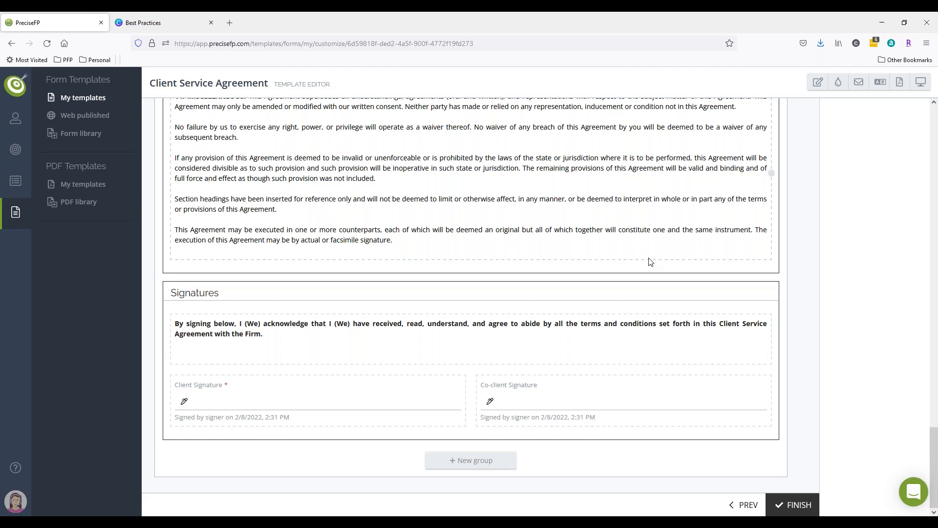
scroll(513, 306, "up", 20)
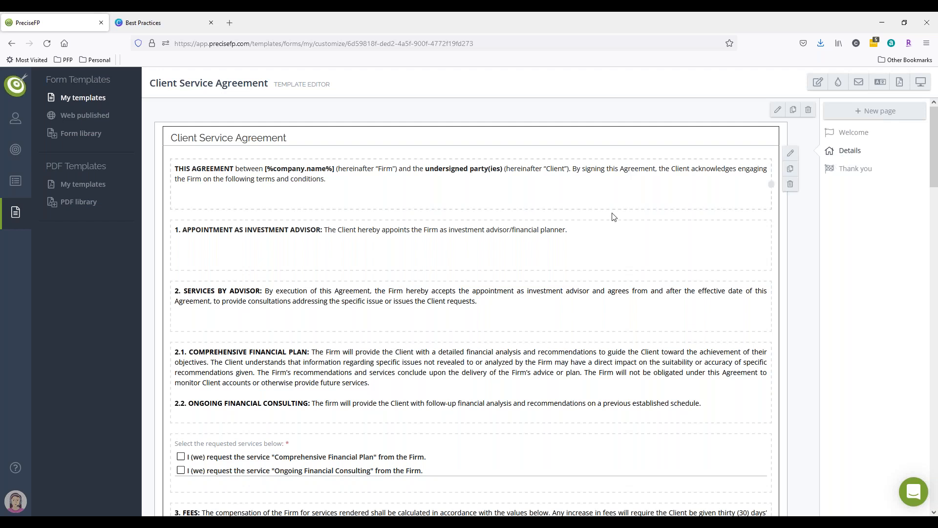
scroll(614, 216, "down", 10)
scroll(614, 216, "down", 15)
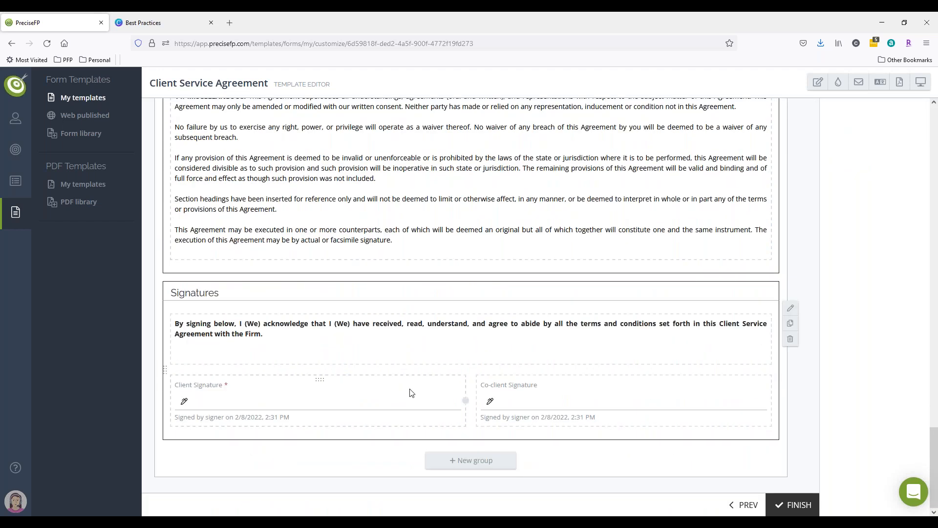
Inspect the settings of the Client Signature and Co-client Signature elements, closing each without saving.
left_click(272, 398)
left_click(184, 369)
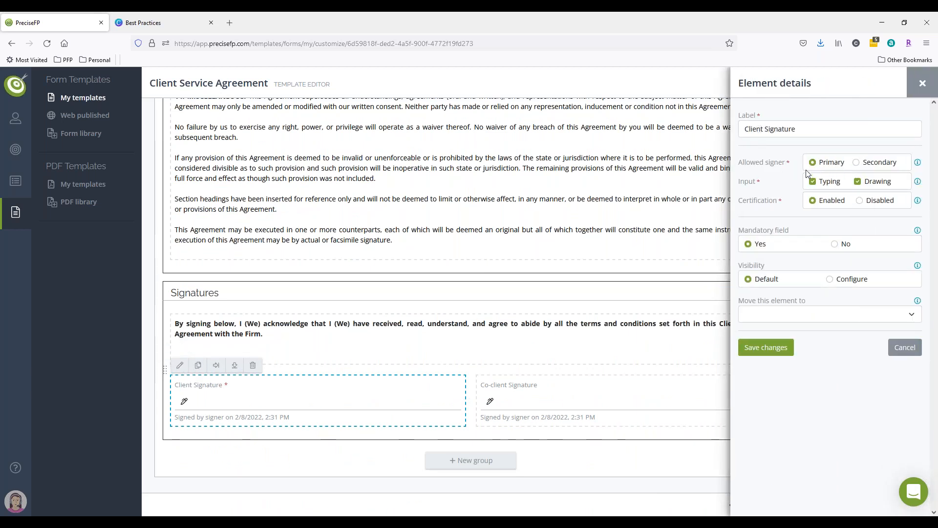
left_click(922, 83)
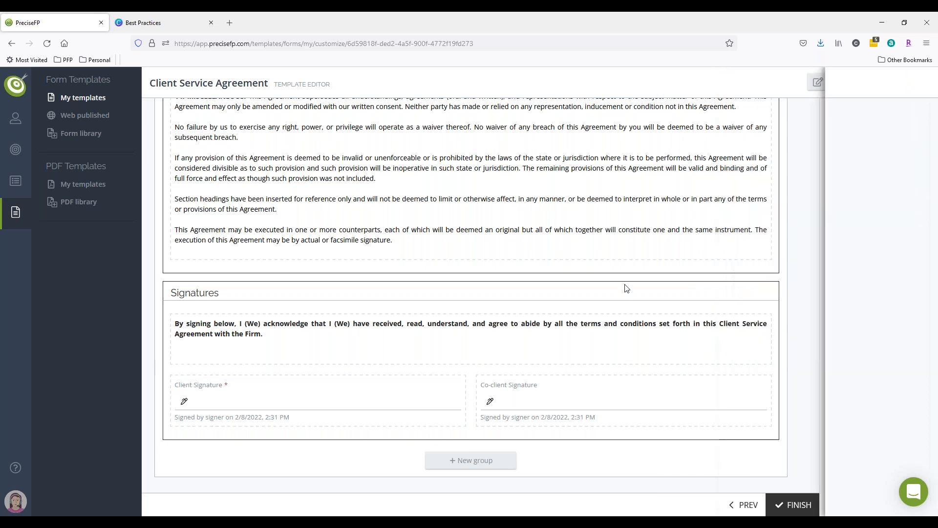
left_click(689, 365)
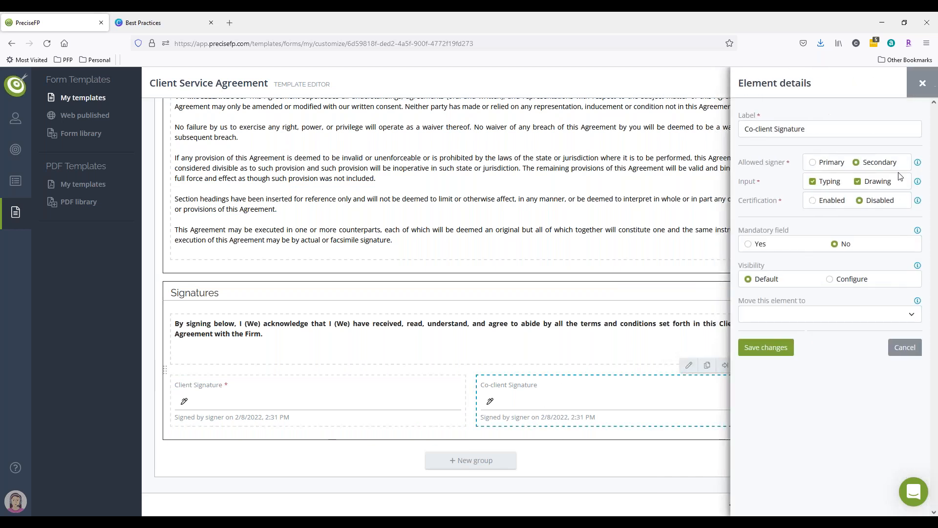
left_click(922, 83)
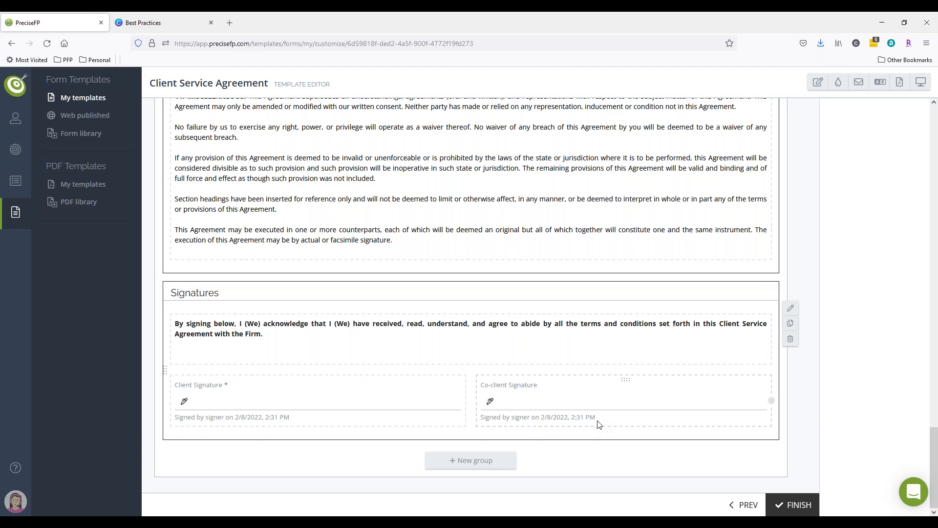
Scroll through the Details page to review the agreement's sections and signature group.
scroll(600, 424, "up", 20)
scroll(597, 428, "up", 2)
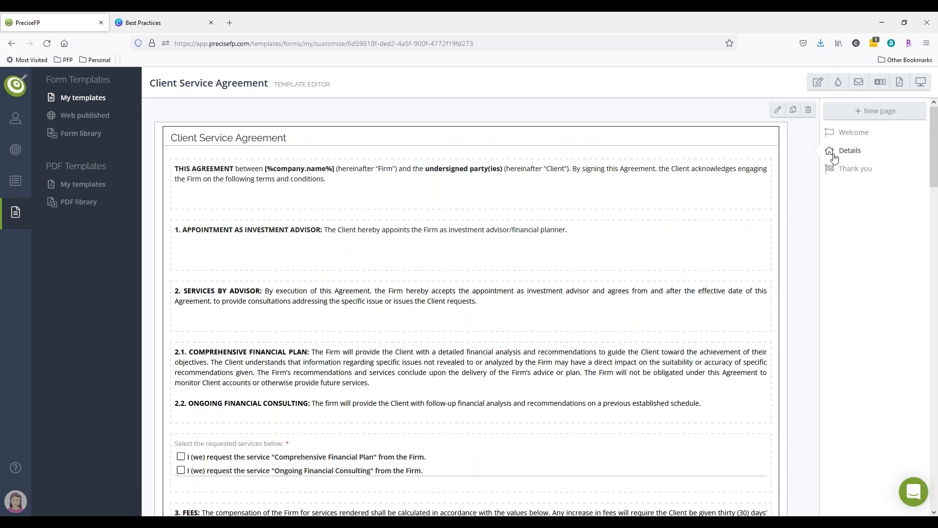
scroll(544, 375, "down", 15)
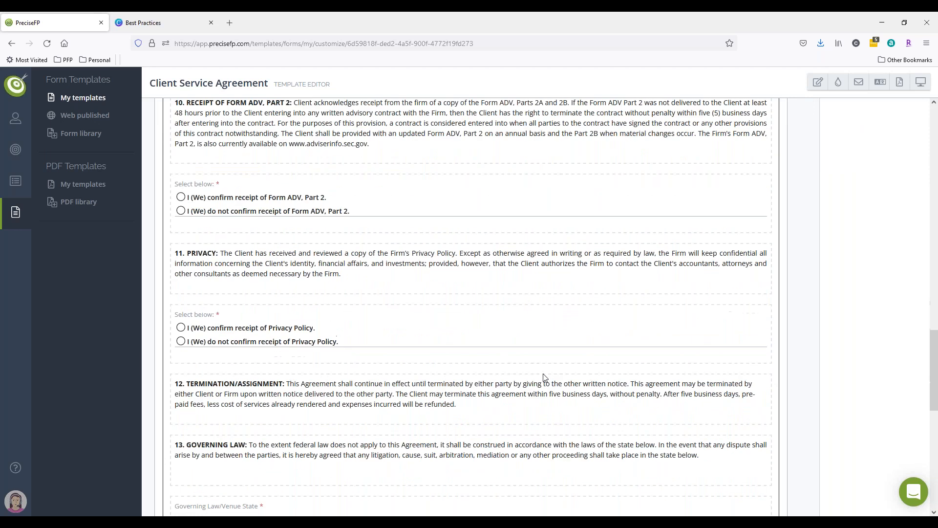
scroll(545, 377, "down", 6)
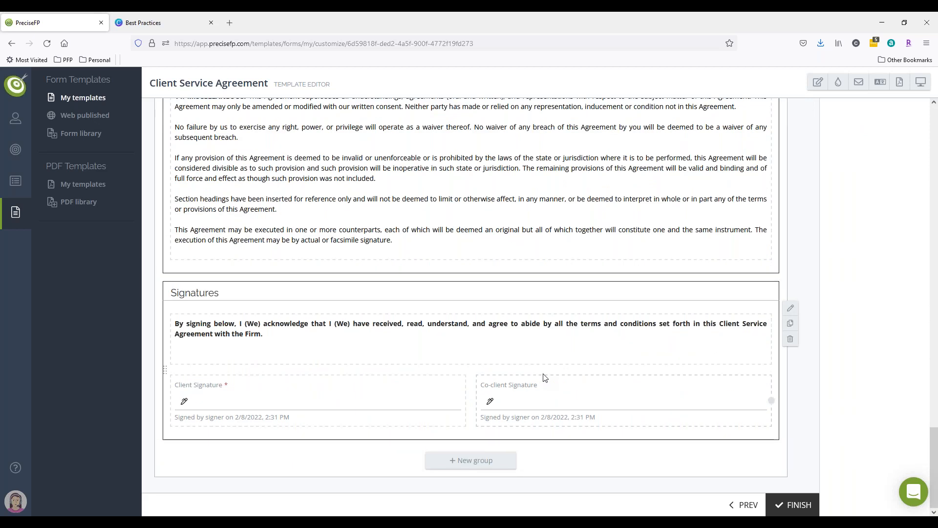
scroll(545, 377, "up", 20)
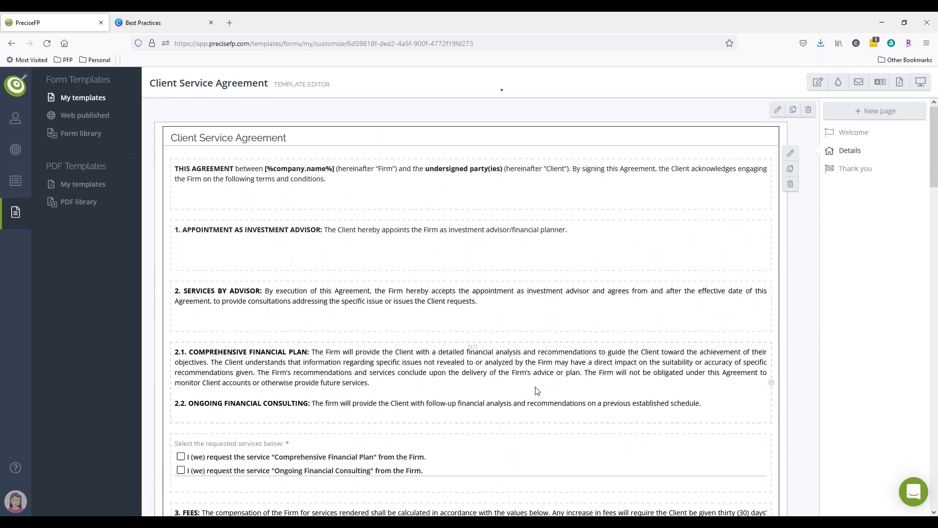
scroll(537, 390, "down", 20)
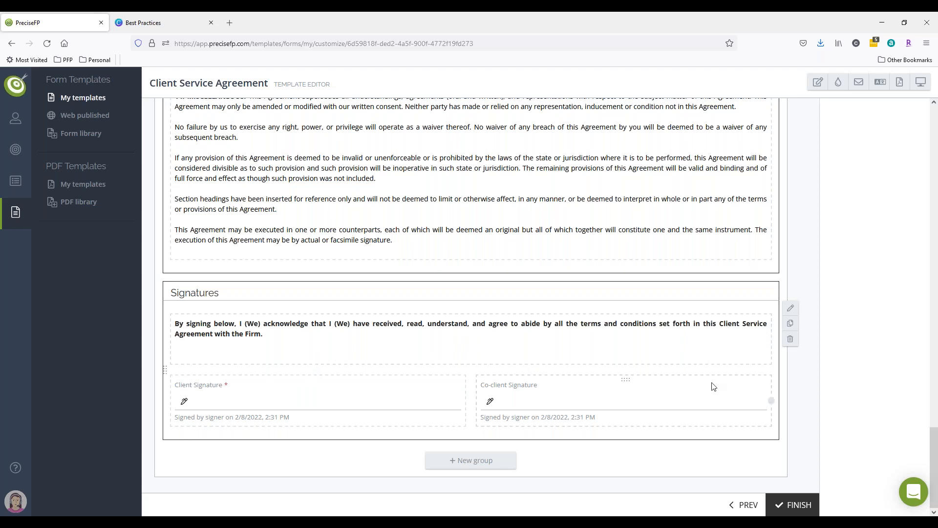
scroll(723, 393, "up", 10)
scroll(725, 394, "up", 15)
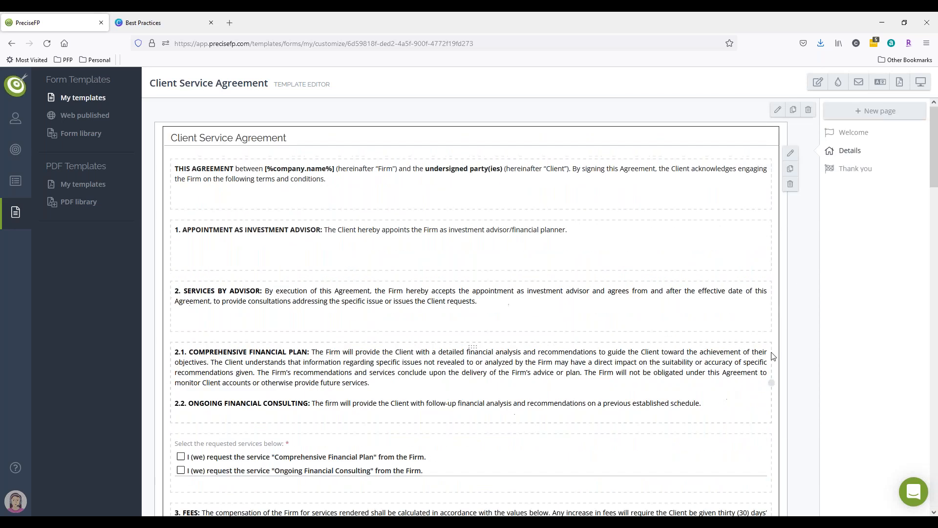
Create a blank page titled Signatures with the co-client area or button display enabled.
left_click(874, 112)
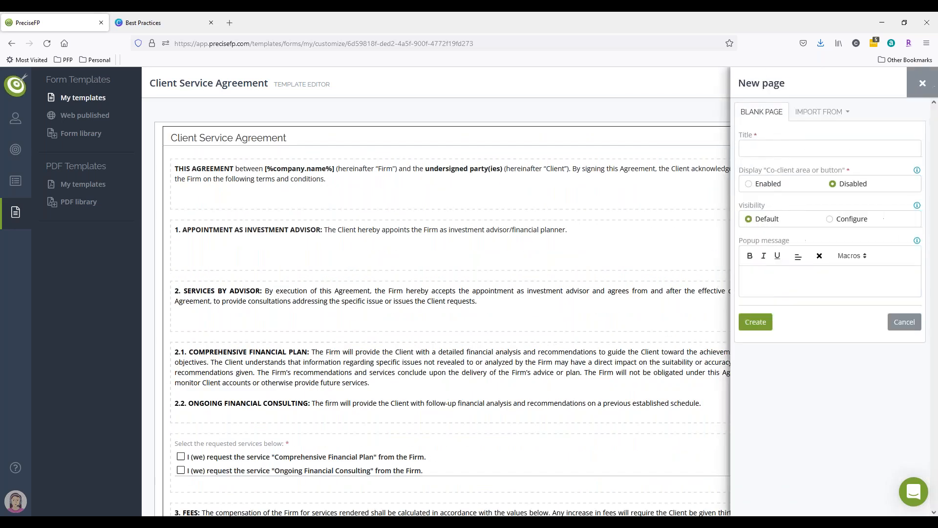
left_click(797, 147)
type("Signatures")
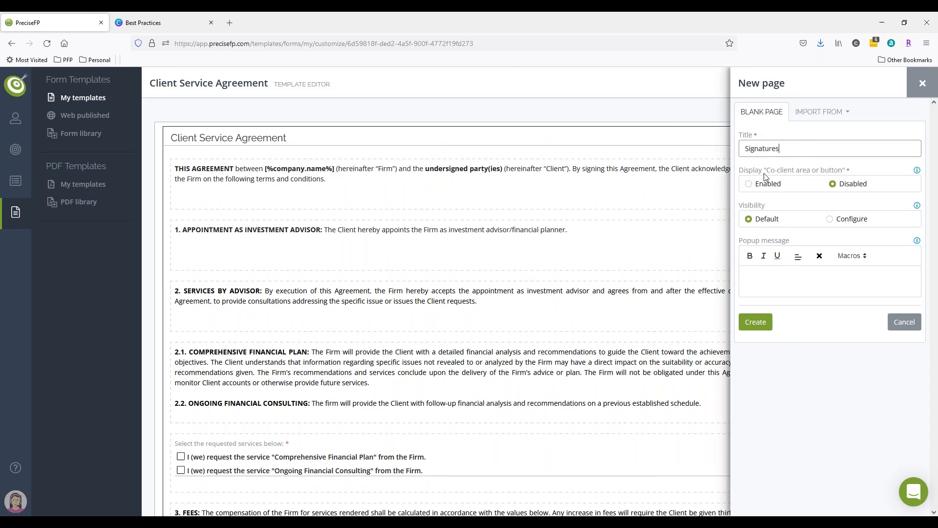
left_click(750, 186)
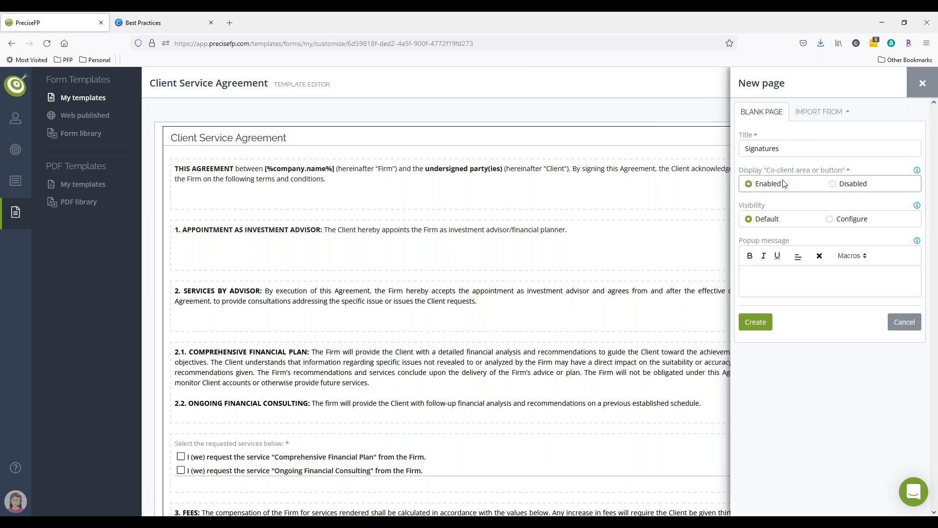
left_click(756, 322)
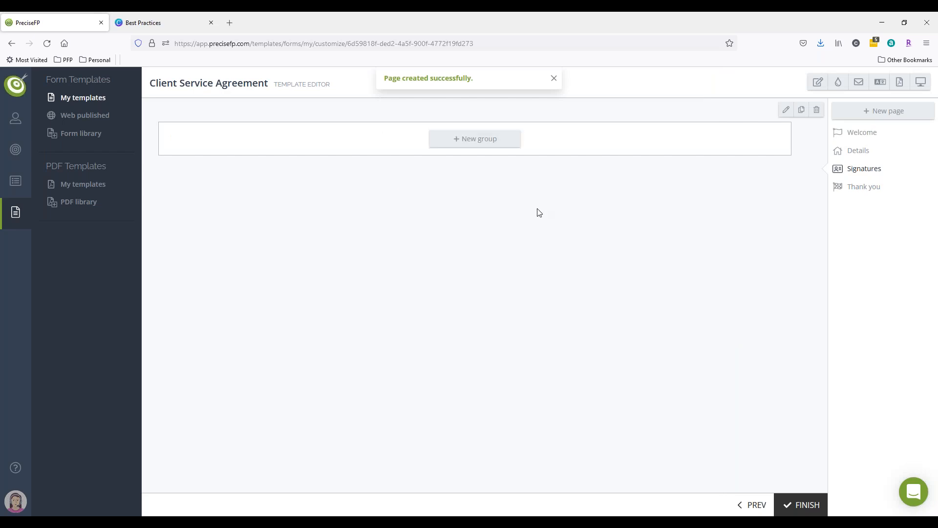
left_click(858, 156)
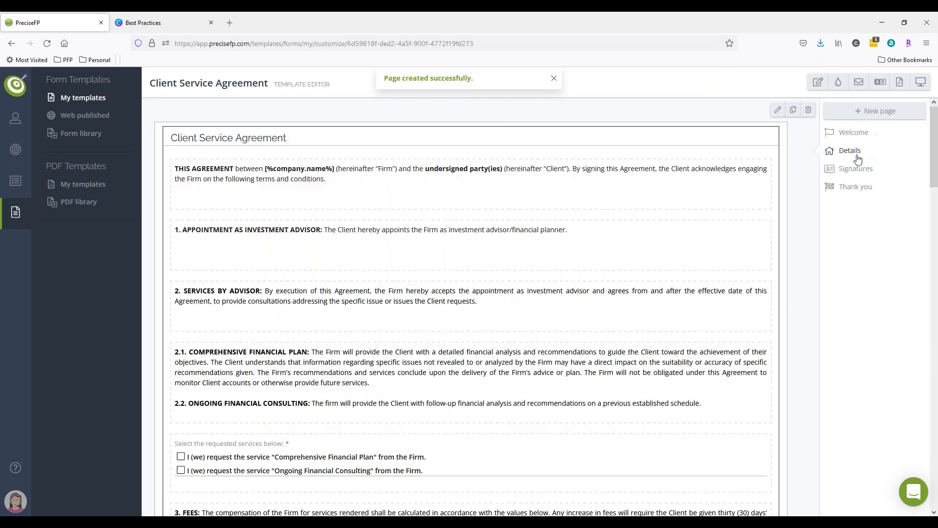
scroll(614, 202, "down", 1)
scroll(615, 202, "down", 15)
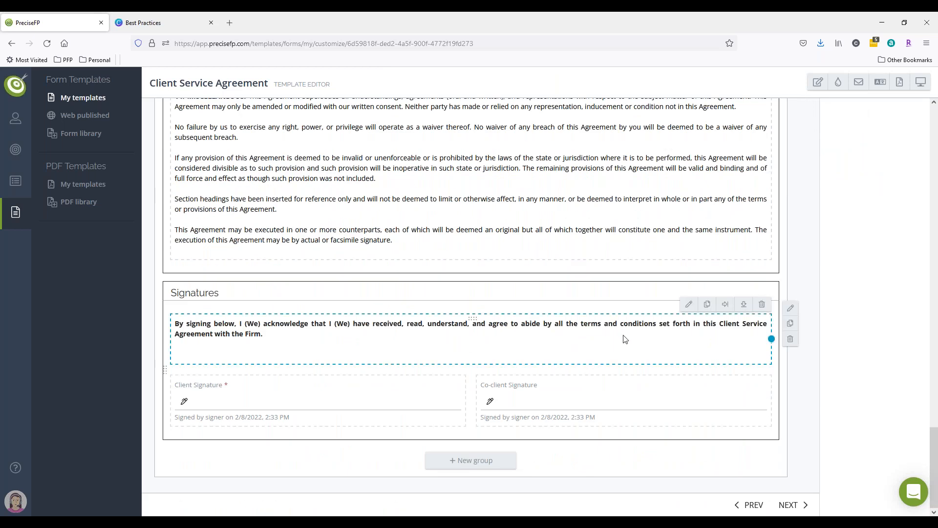
left_click(688, 304)
mouse_move(756, 159)
left_mouse_down()
mouse_move(554, 160)
mouse_move(503, 143)
left_mouse_up()
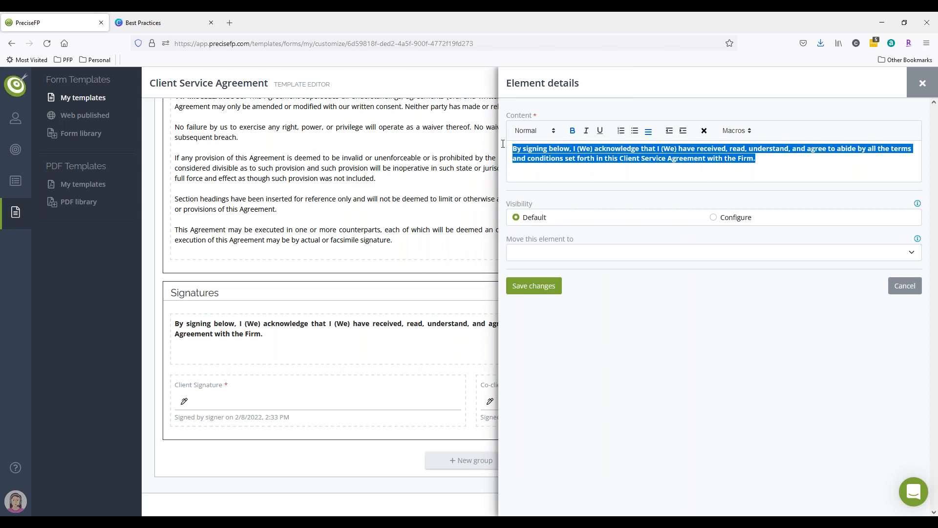
key("BackSpace")
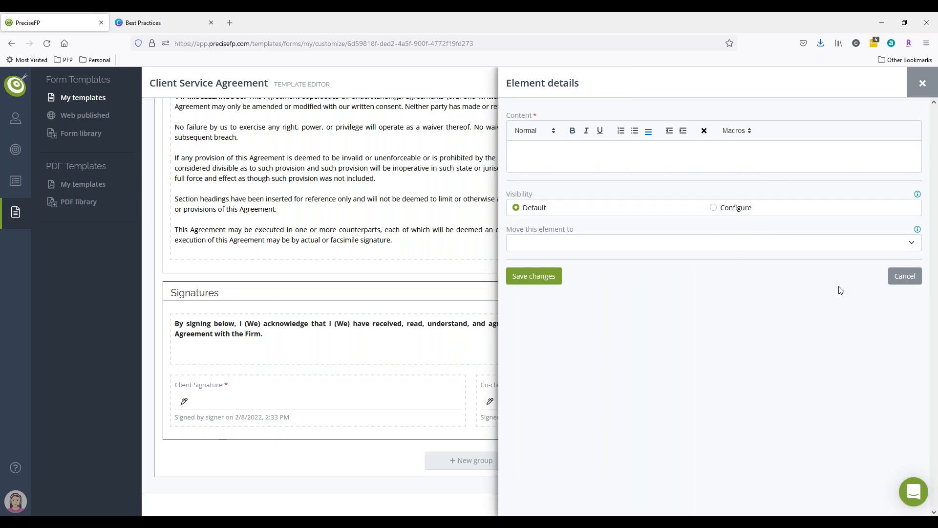
left_click(891, 278)
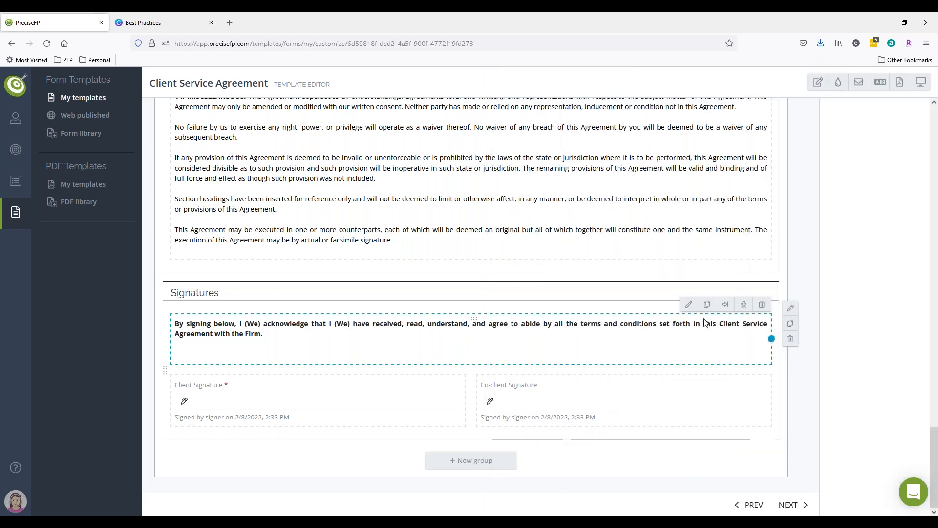
Reopen the signing statement element in the Signatures group, select its full text, and close without saving.
left_click(689, 304)
mouse_move(756, 159)
left_mouse_down()
mouse_move(548, 159)
mouse_move(499, 144)
left_mouse_up()
key("ctrl+c")
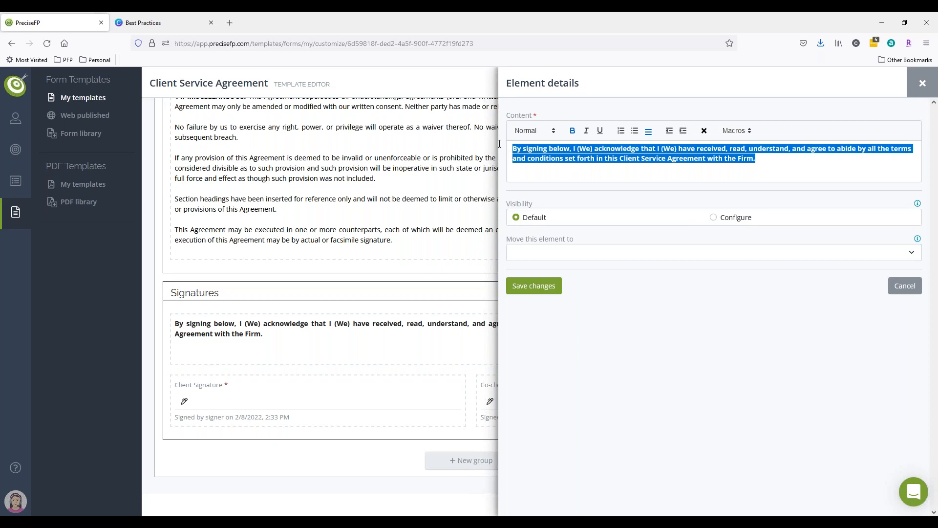
left_click(903, 284)
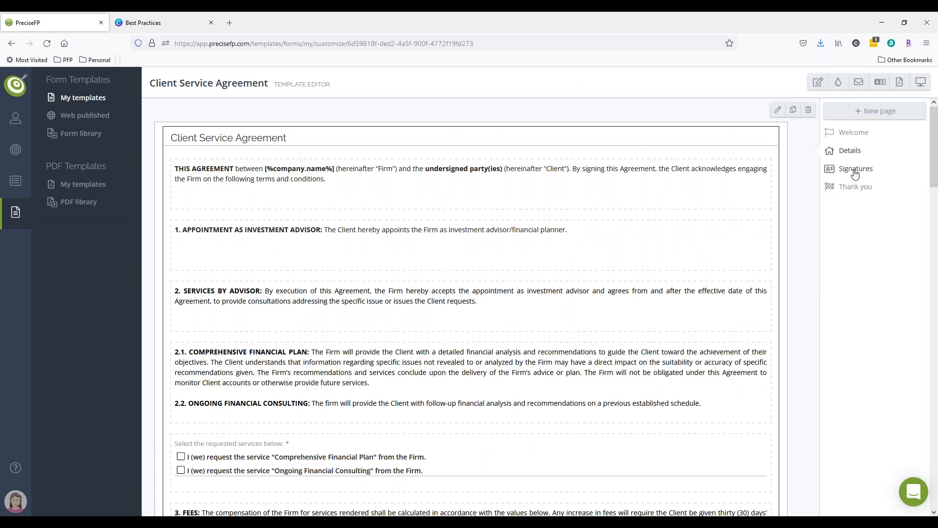
On the Signatures page, create a new group titled ".." with the group header disabled.
left_click(862, 169)
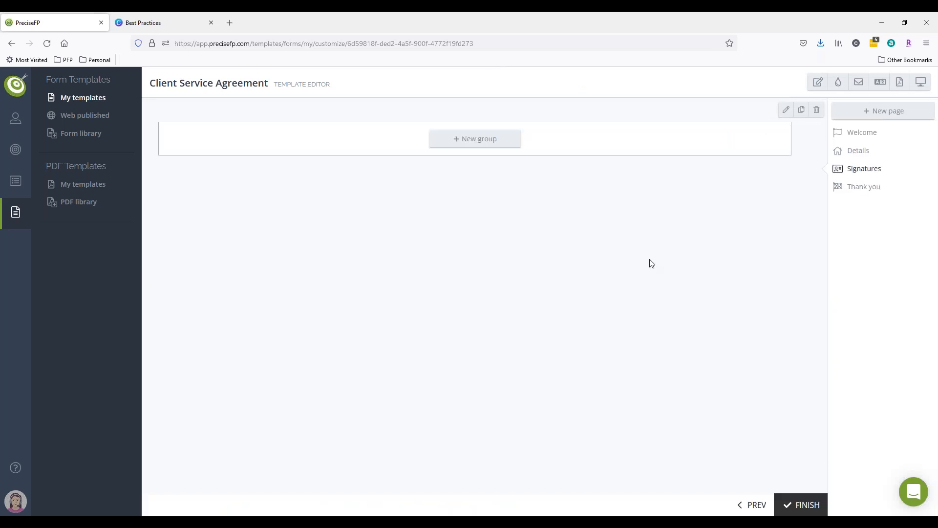
left_click(463, 142)
left_click(761, 148)
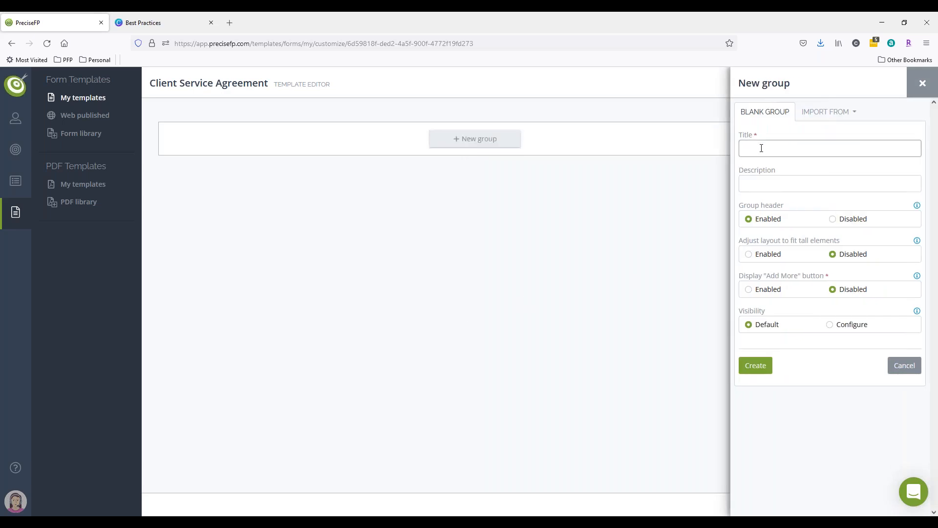
type("..")
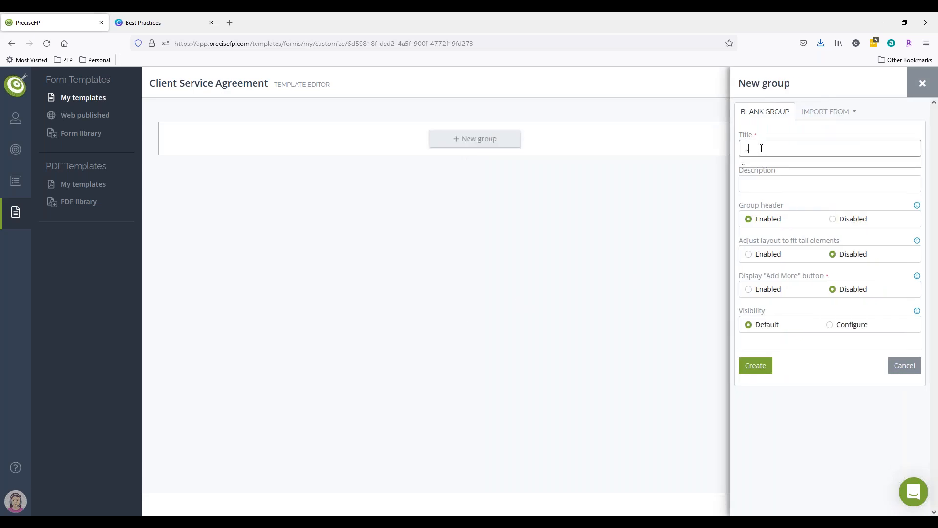
left_click(834, 219)
left_click(761, 369)
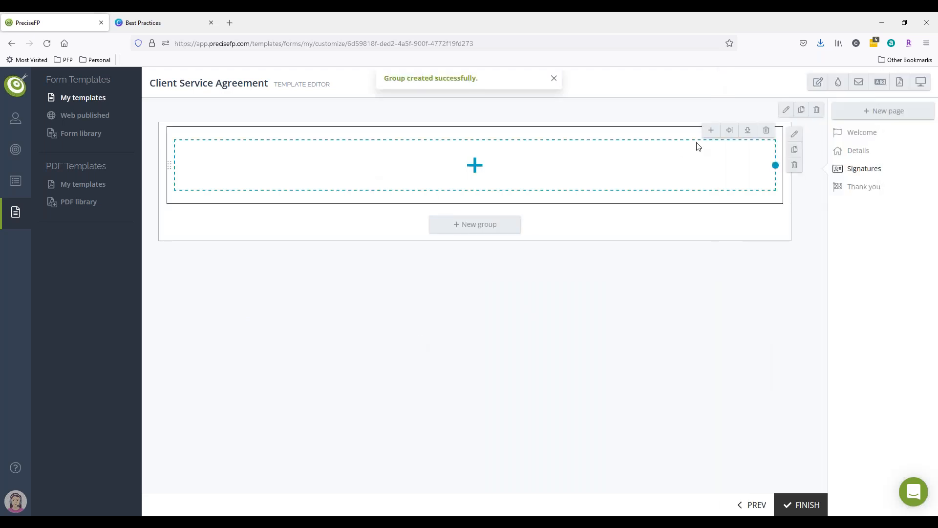
Add a Textbox element to the group containing the pasted signing acknowledgement statement.
left_click(713, 132)
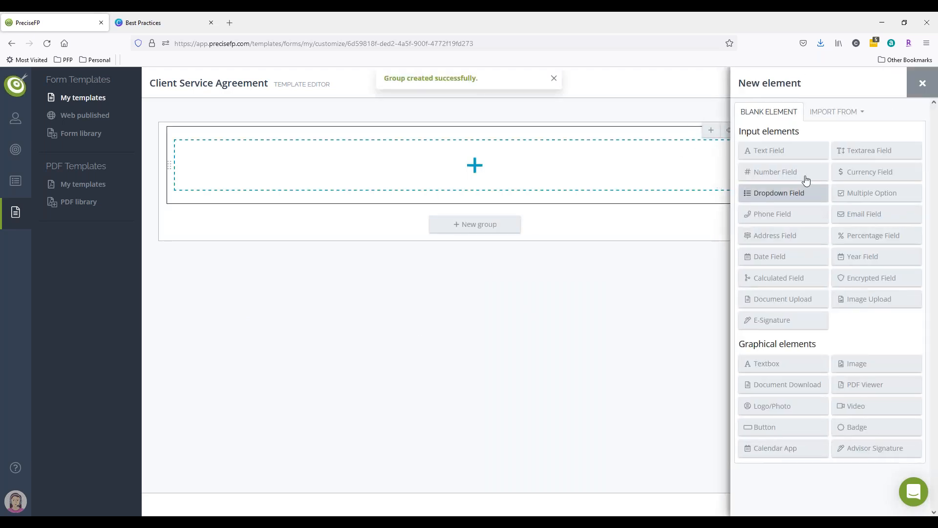
left_click(770, 363)
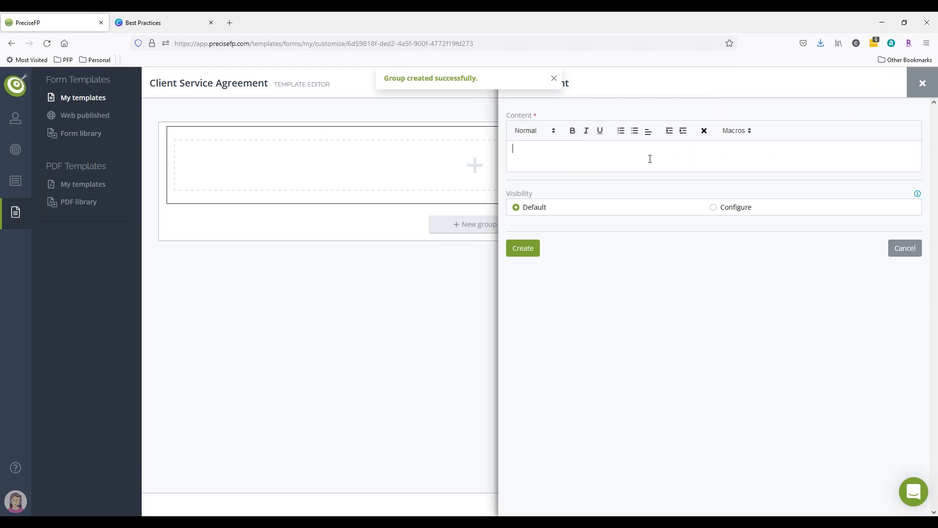
key("ctrl+v")
left_click(532, 250)
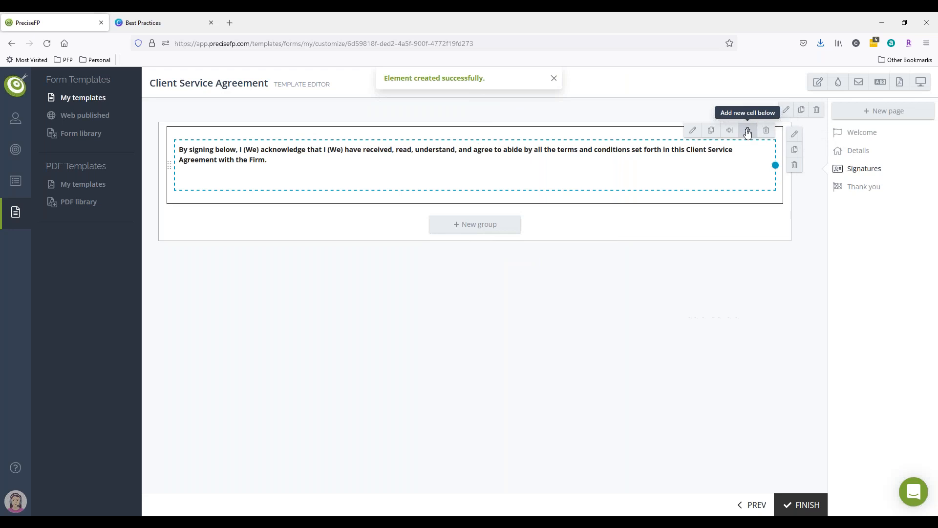
Add a cell below the statement and place an E-Signature element labelled Please Sign Here in it.
left_click(748, 131)
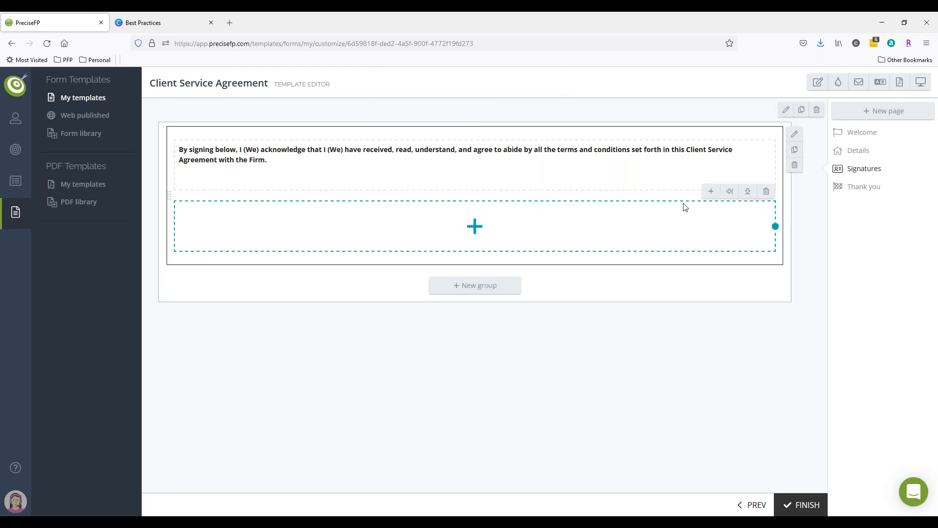
left_click(709, 191)
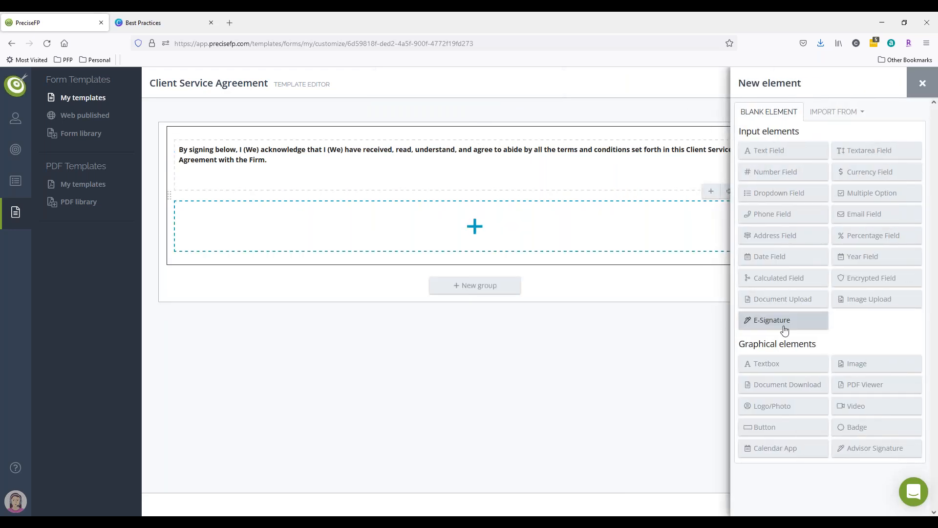
left_click(783, 326)
left_click(805, 134)
type("S")
key("BackSpace")
type("Please Sign Here")
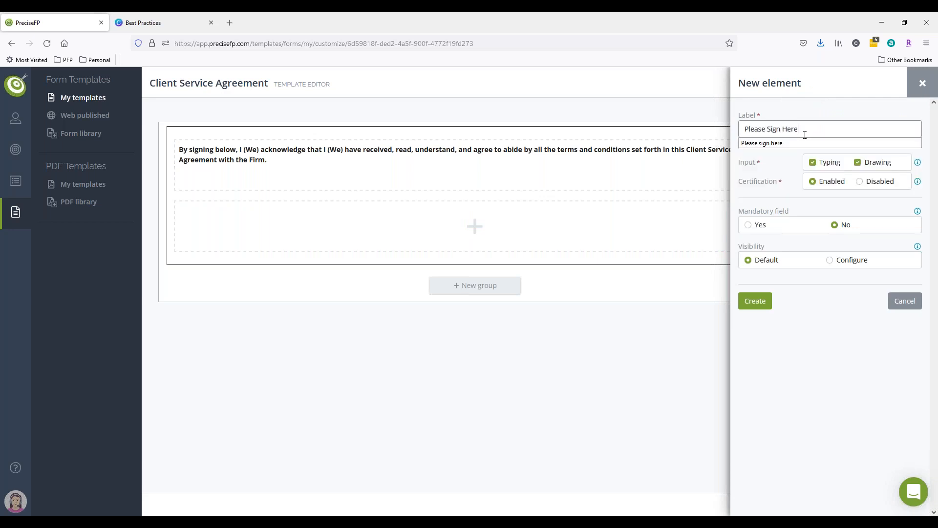
key("Return")
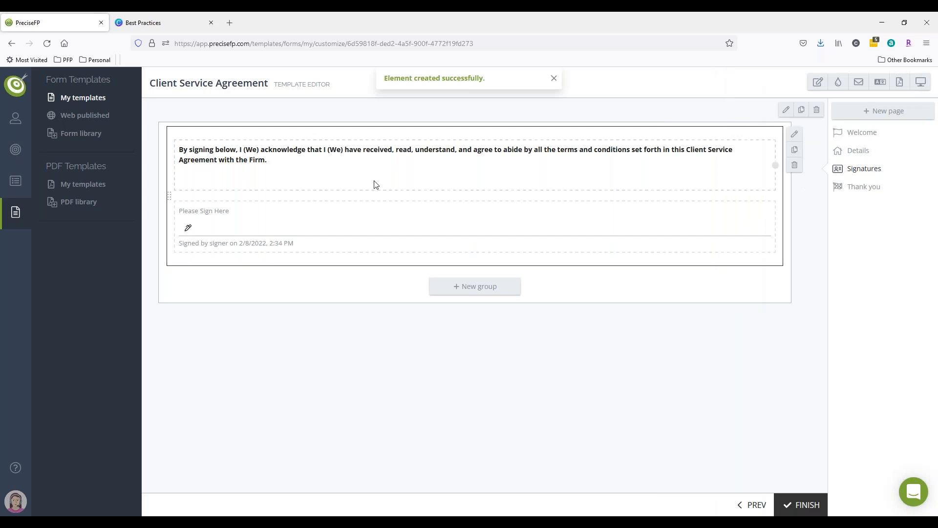
Open the signature element's details twice and close them without saving.
left_click(691, 193)
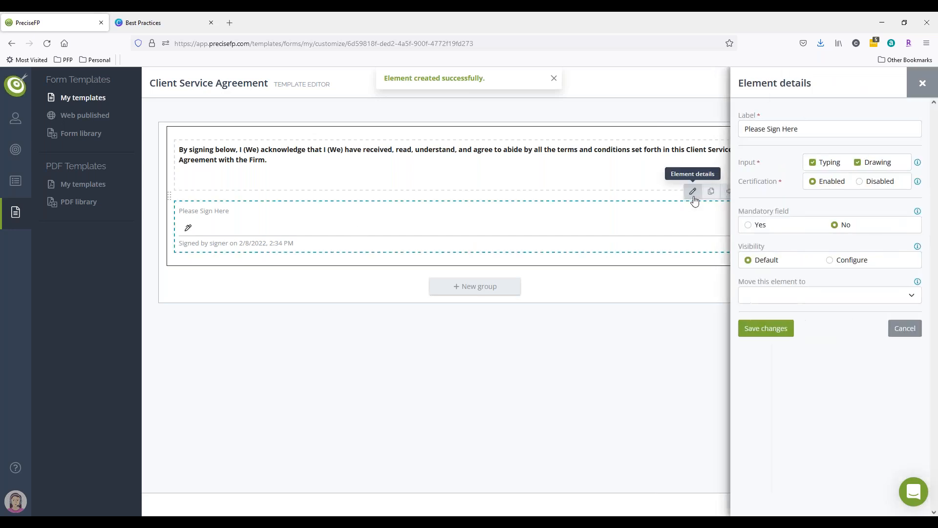
left_click(921, 83)
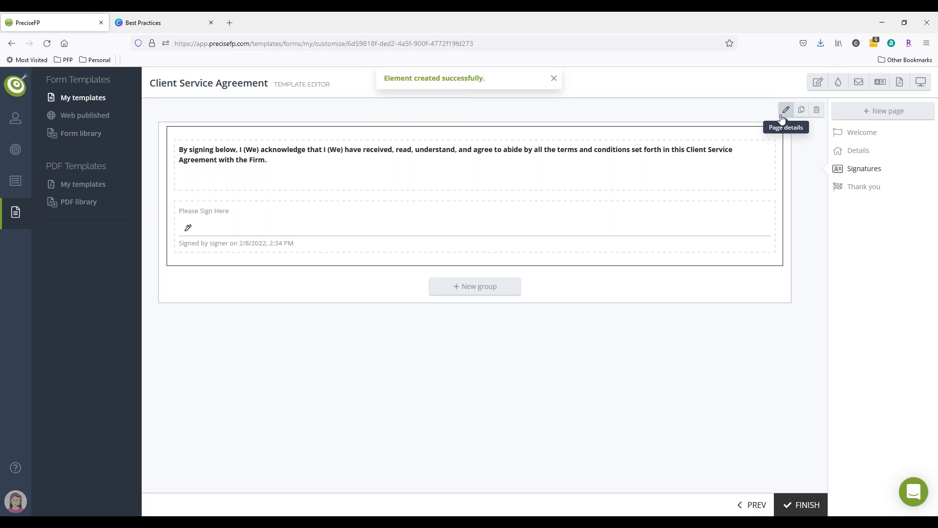
left_click(693, 192)
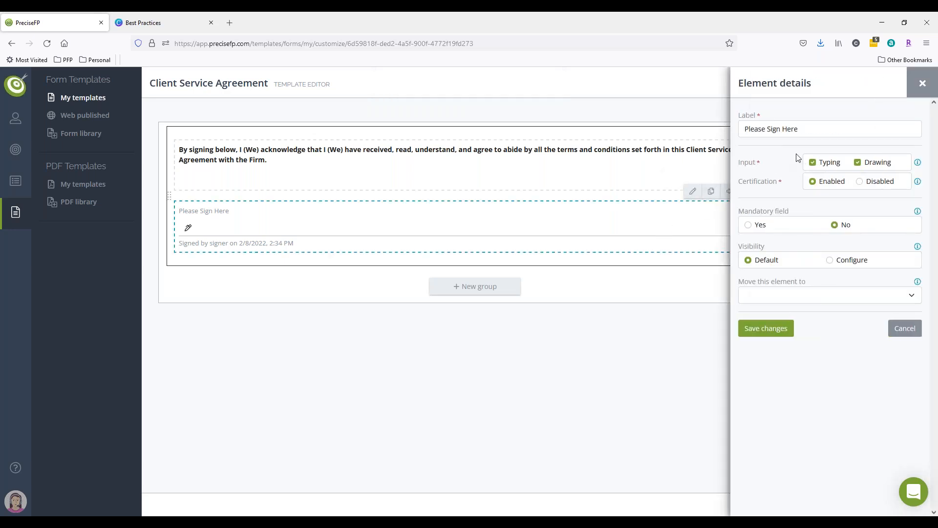
left_click(913, 95)
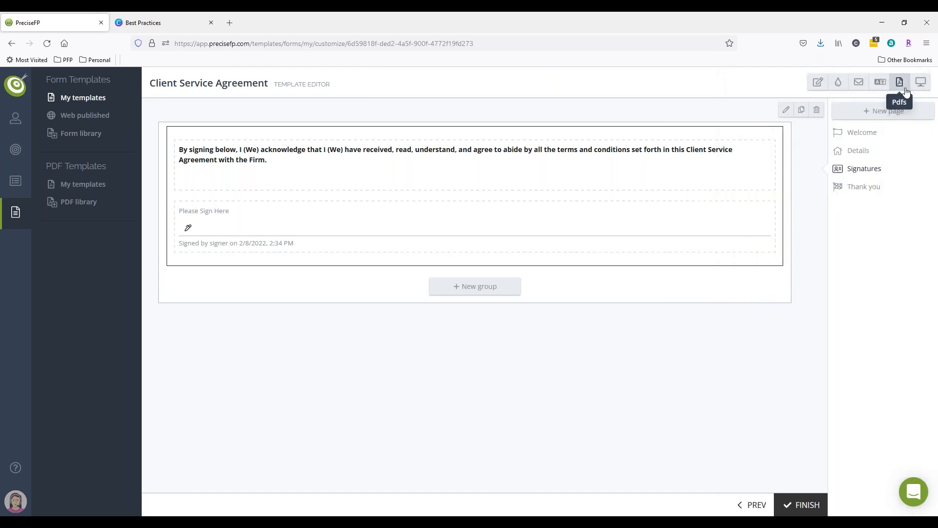
Preview the form, start it, add a co-client to check the duplicated signature section, and close the preview.
left_click(919, 79)
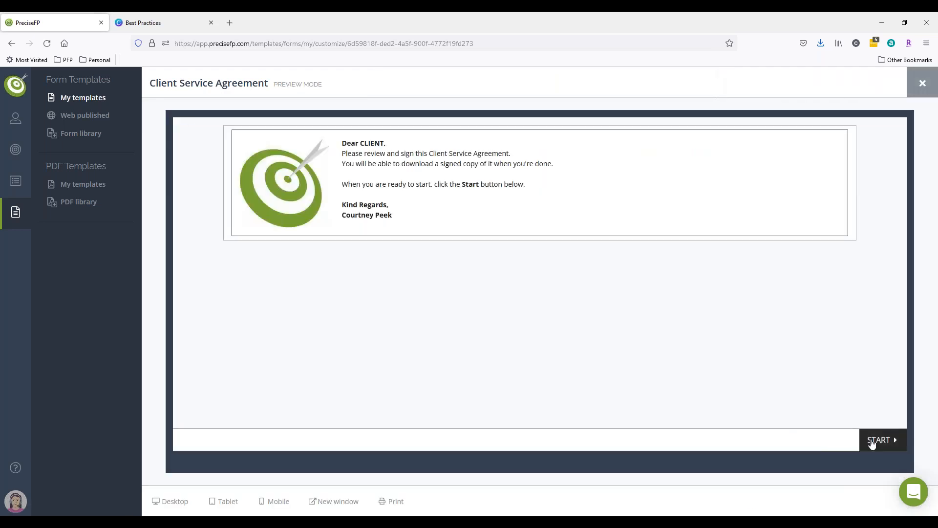
left_click(871, 439)
left_click(870, 440)
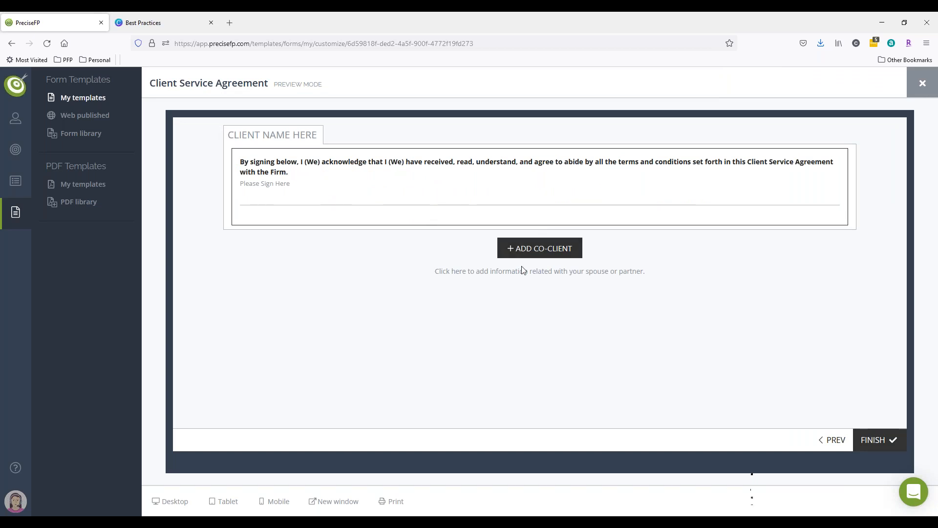
left_click(531, 250)
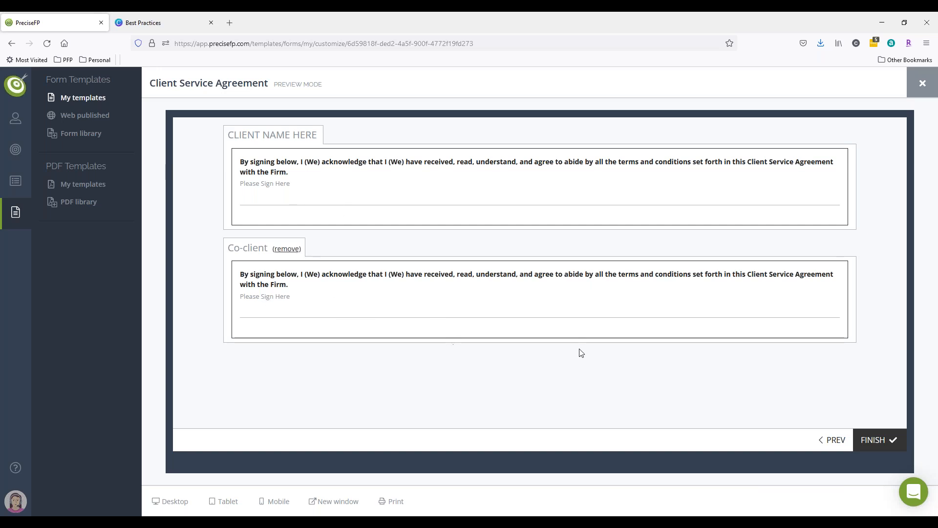
left_click(917, 86)
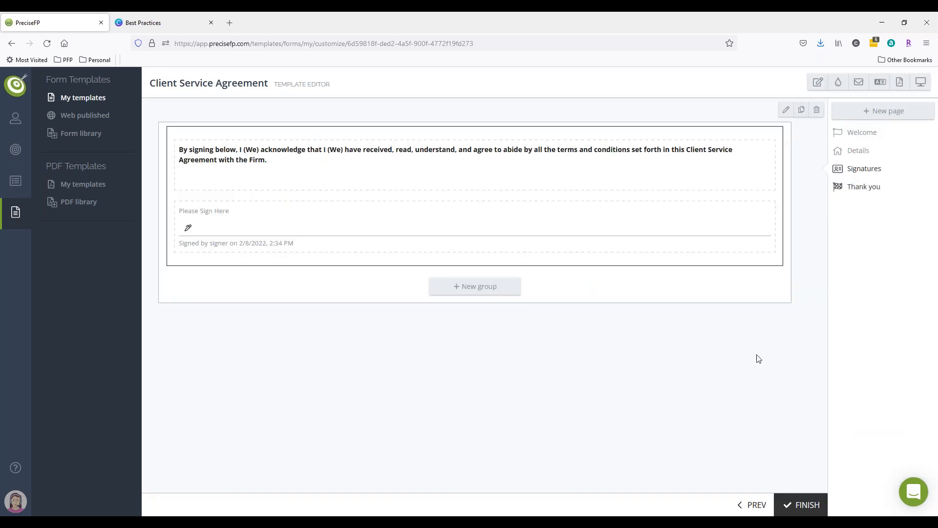
Remove the original Signatures group from the Details page.
left_click(855, 150)
scroll(552, 359, "down", 10)
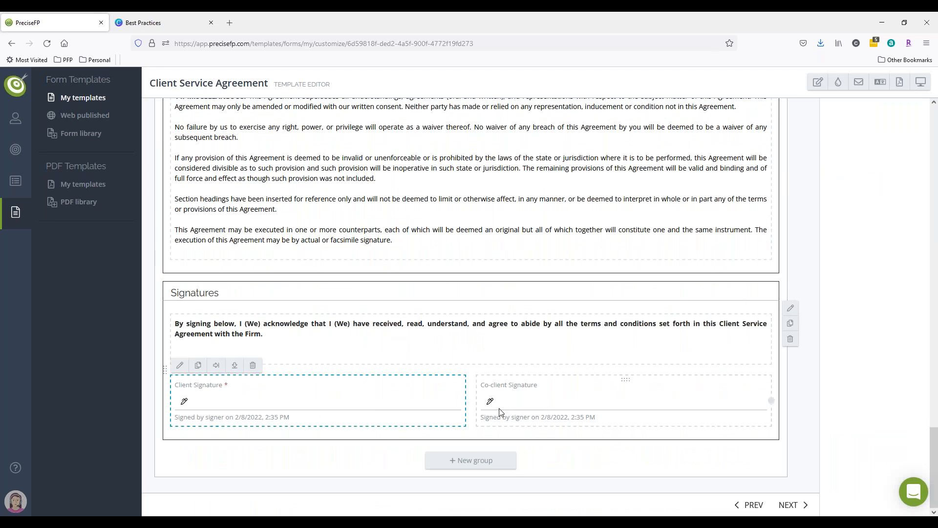
left_click(359, 392)
left_click(742, 299)
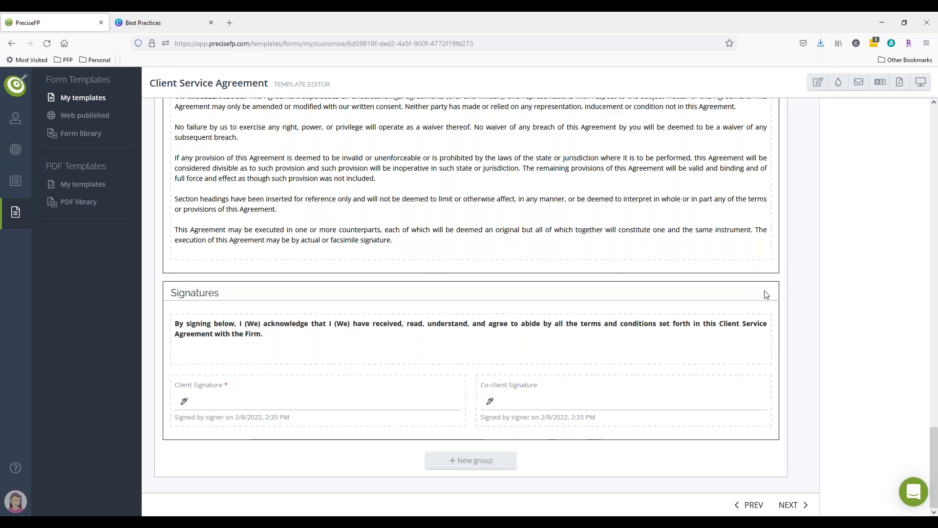
left_click(791, 339)
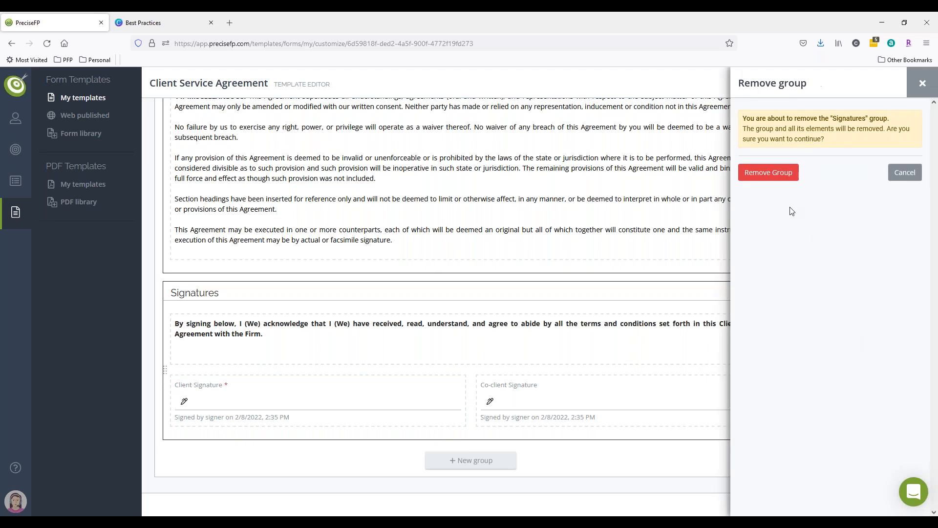
left_click(777, 175)
mouse_move(15, 118)
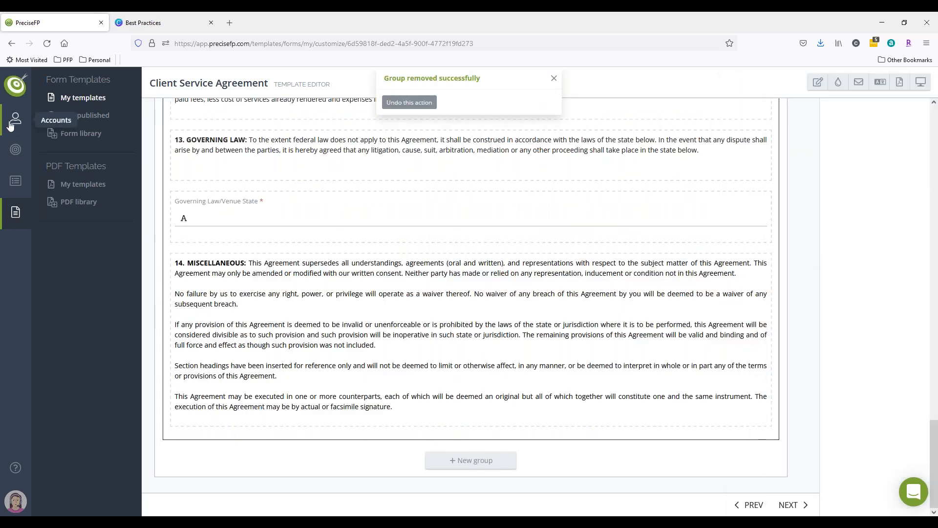
left_click(49, 134)
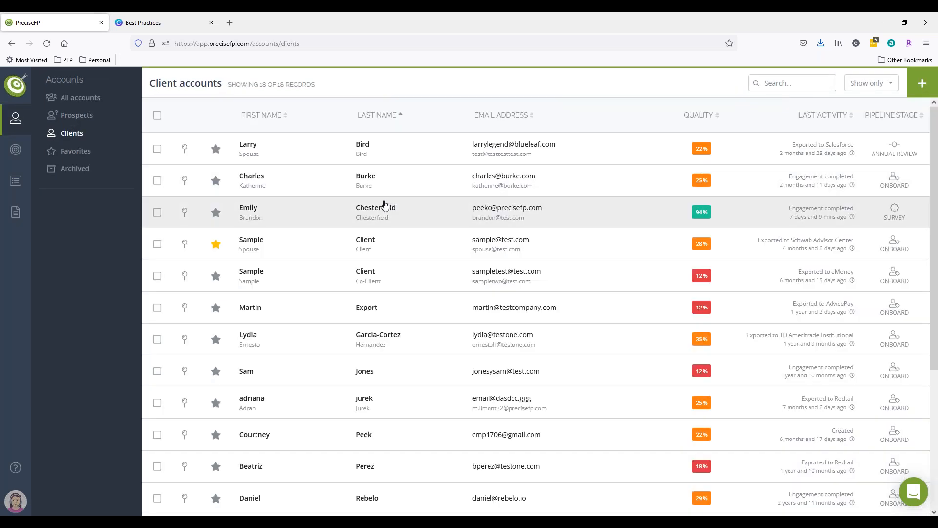
left_click(428, 217)
left_click(774, 114)
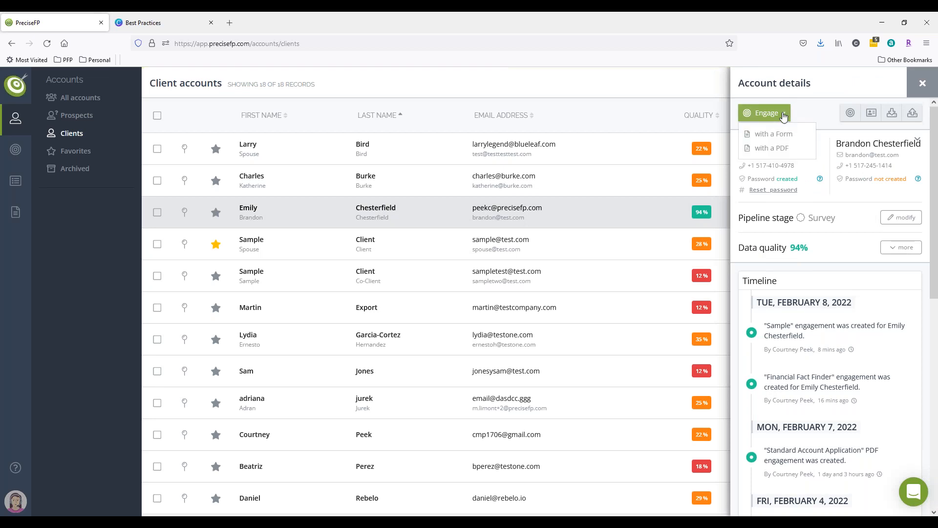
left_click(778, 134)
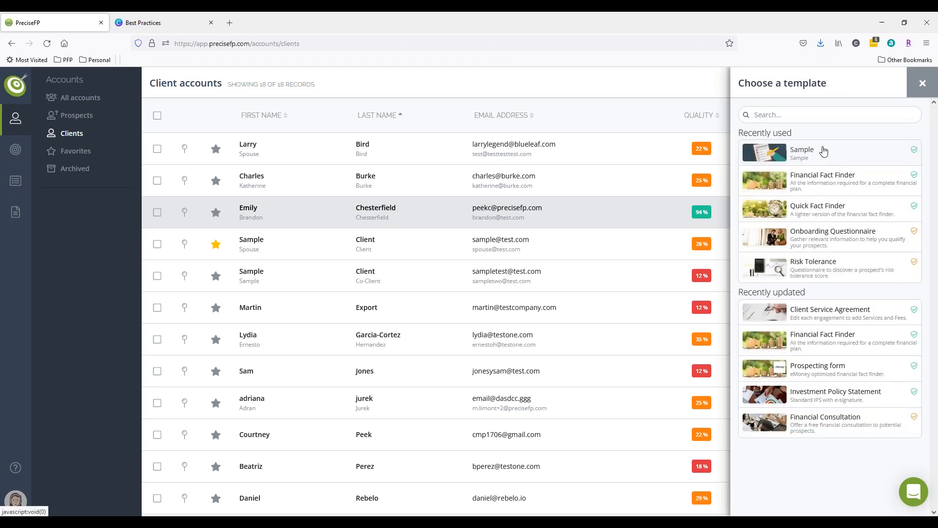
left_click(819, 316)
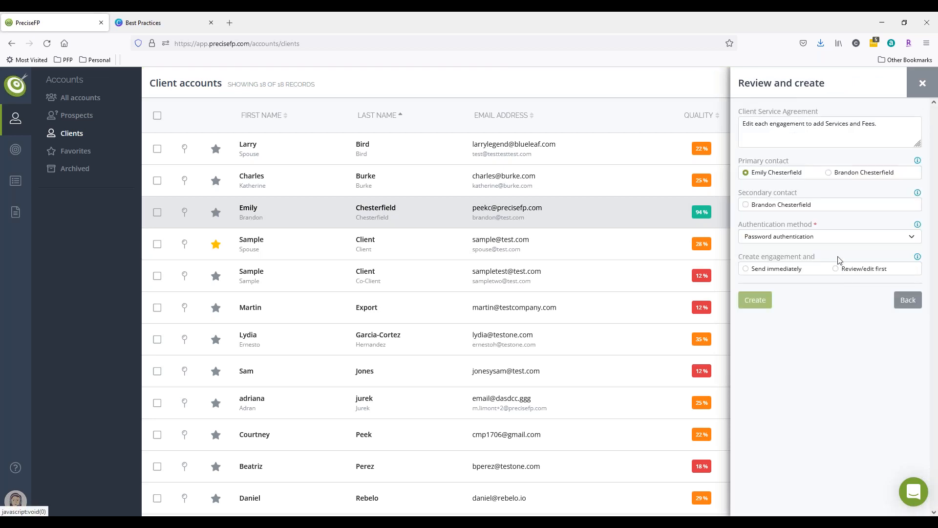
left_click(745, 205)
left_click(772, 236)
left_click(774, 260)
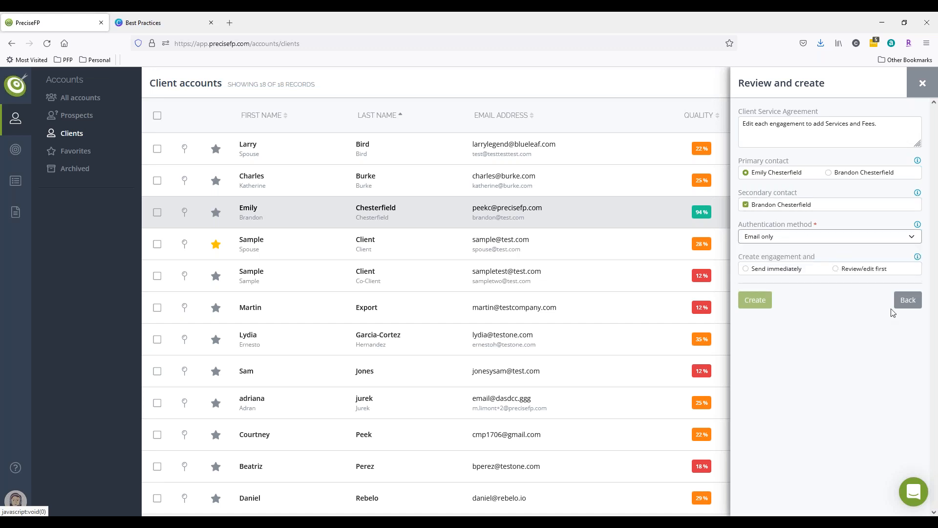
left_click(922, 83)
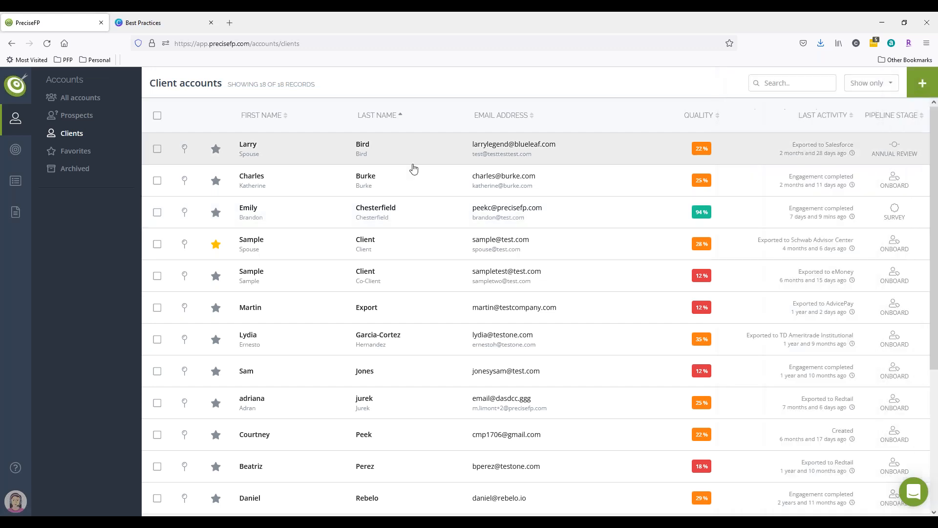
left_click(383, 215)
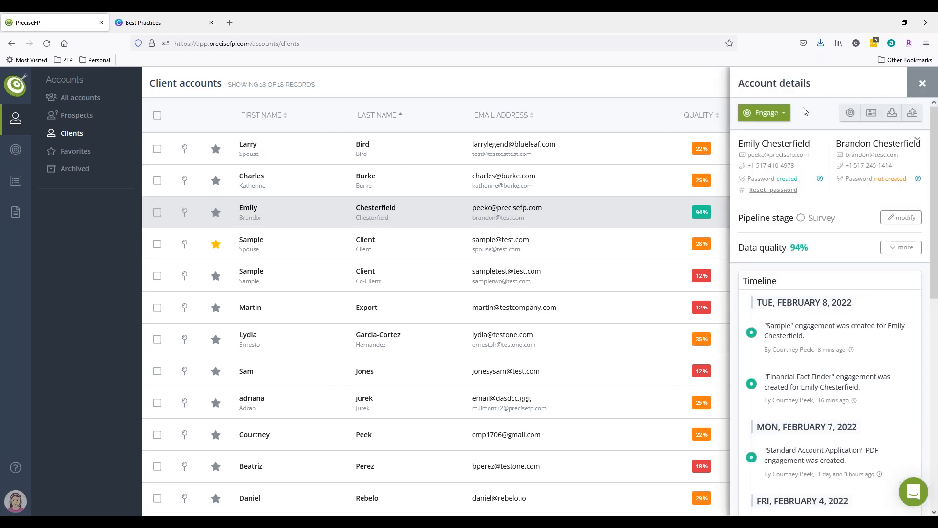
left_click(766, 113)
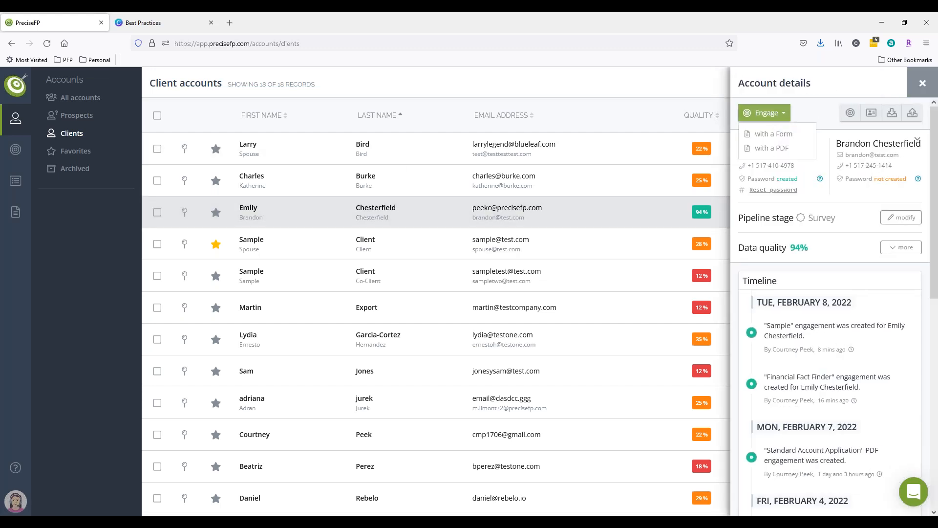
left_click(768, 133)
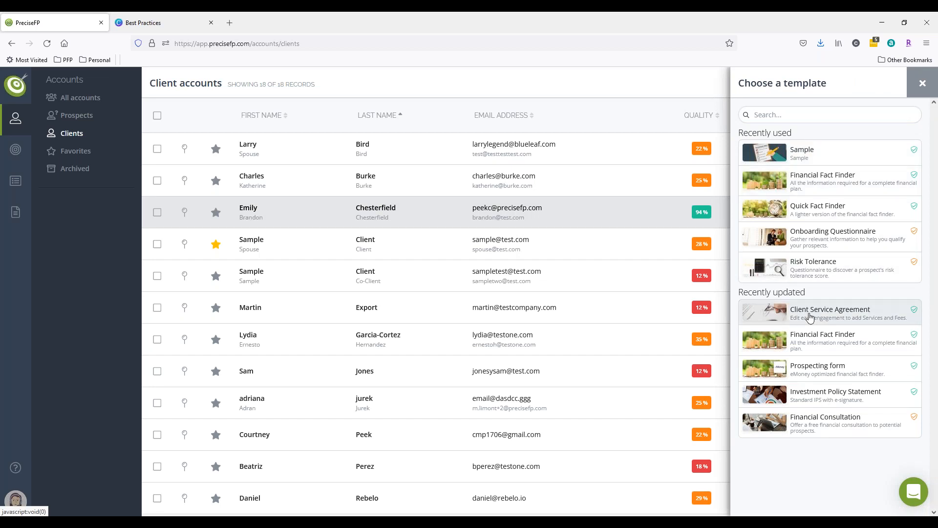
left_click(807, 315)
left_click(746, 205)
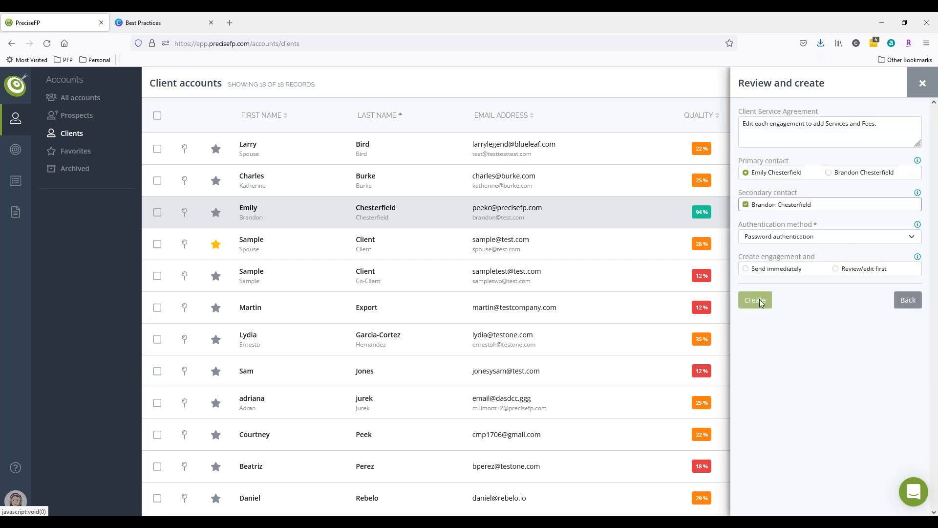
left_click(767, 238)
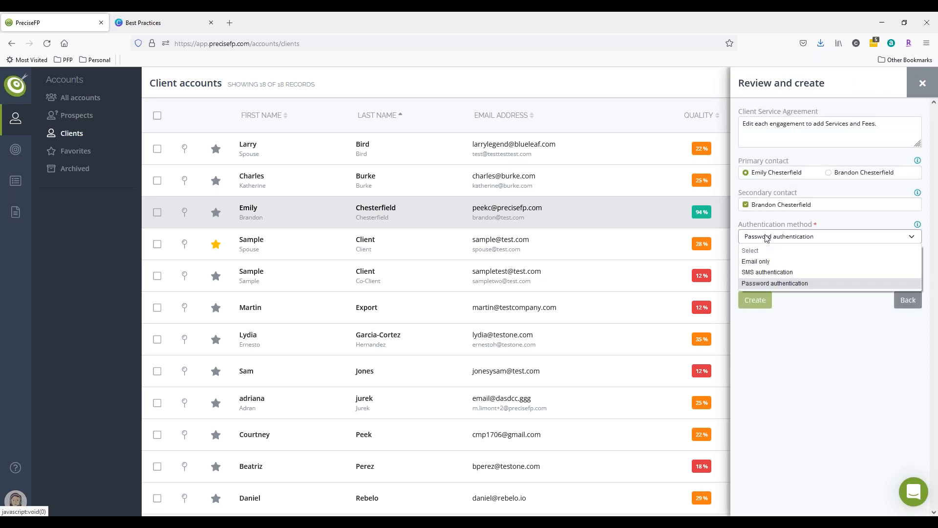
left_click(762, 262)
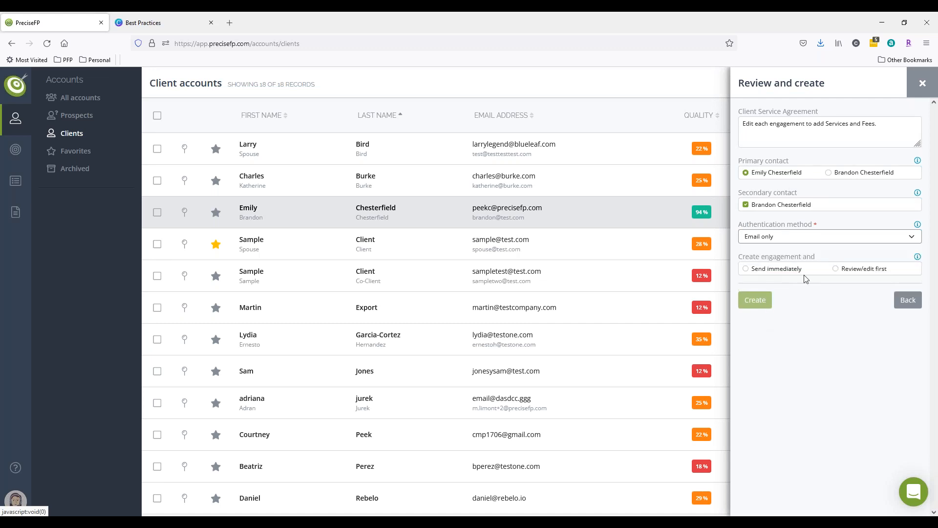
left_click(908, 300)
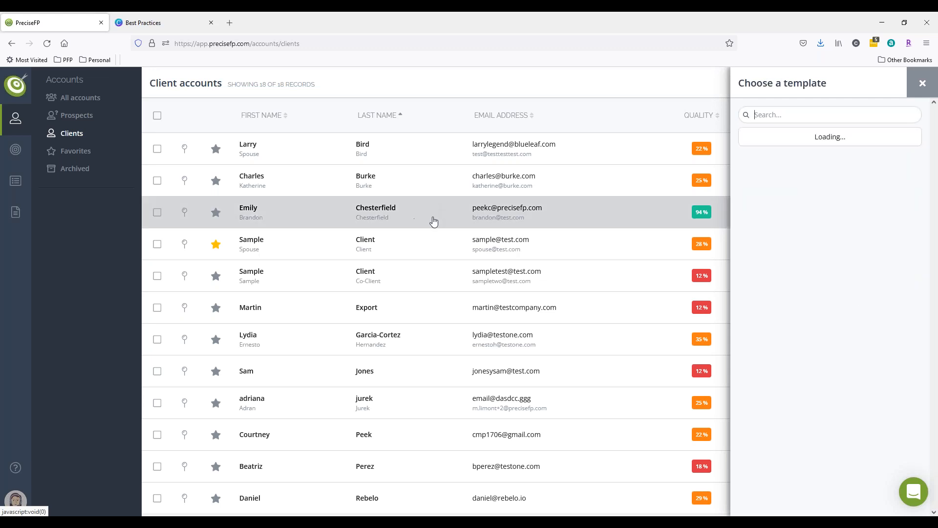
Open the Chesterfield account profile and replace the co-client's email address with the primary client's e-mail.
left_click(433, 219)
left_click(871, 113)
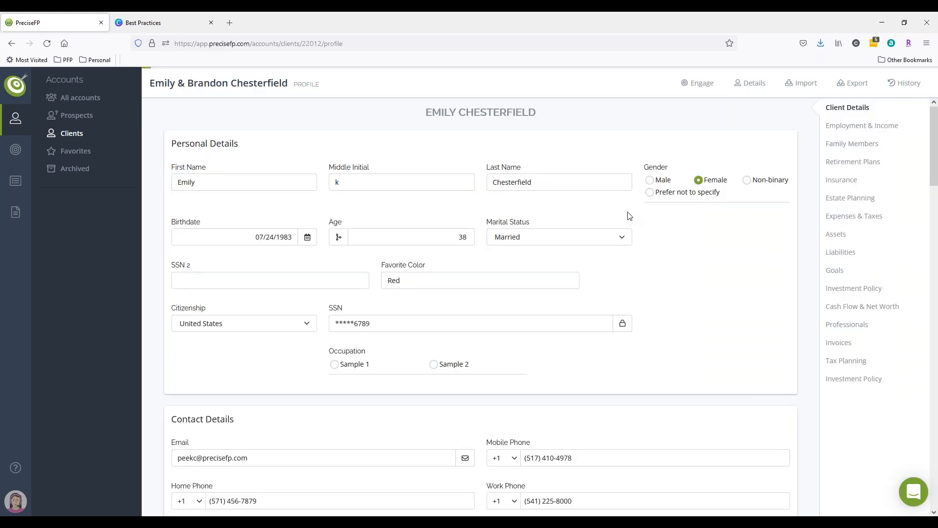
scroll(638, 213, "down", 15)
scroll(383, 286, "up", 4)
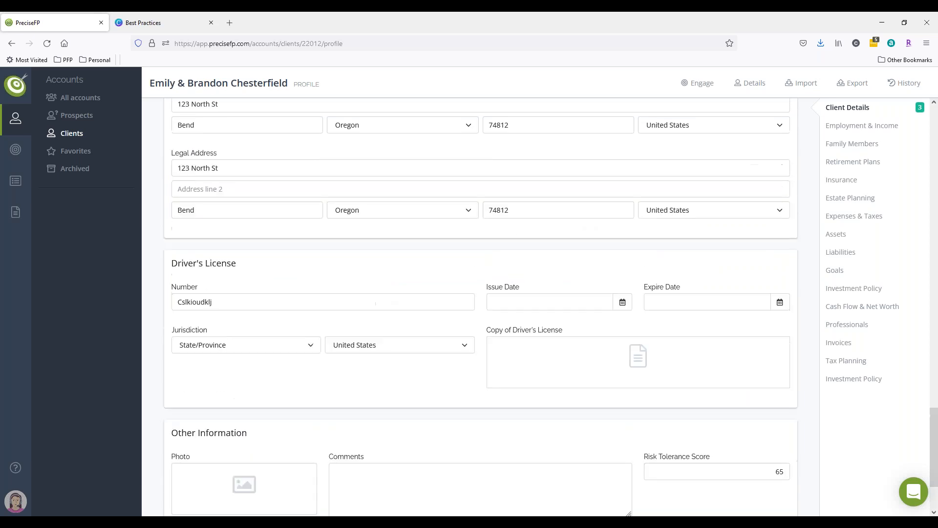
scroll(386, 273, "down", 4)
scroll(386, 274, "up", 7)
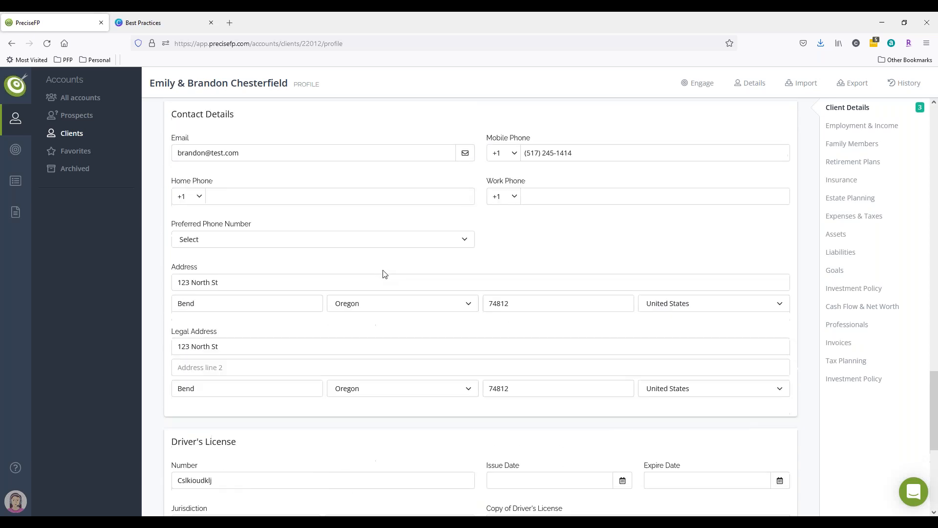
triple_click(256, 313)
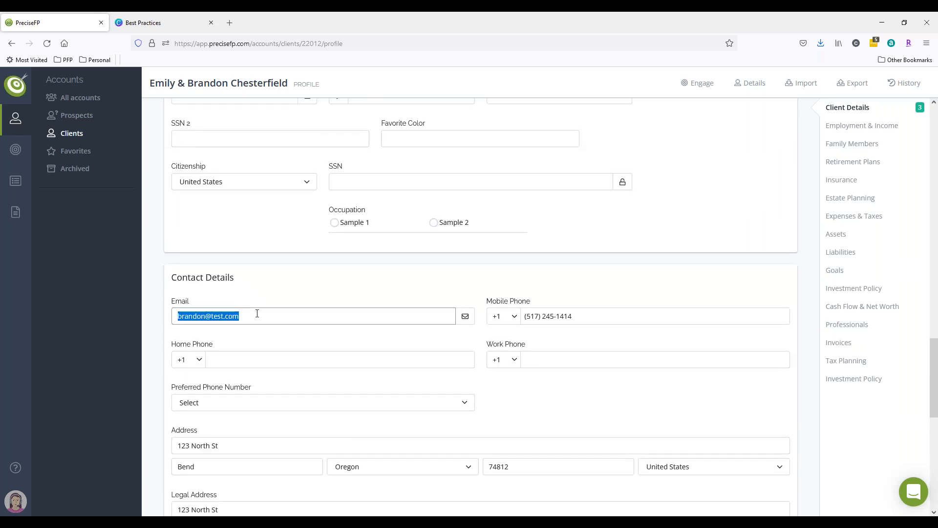
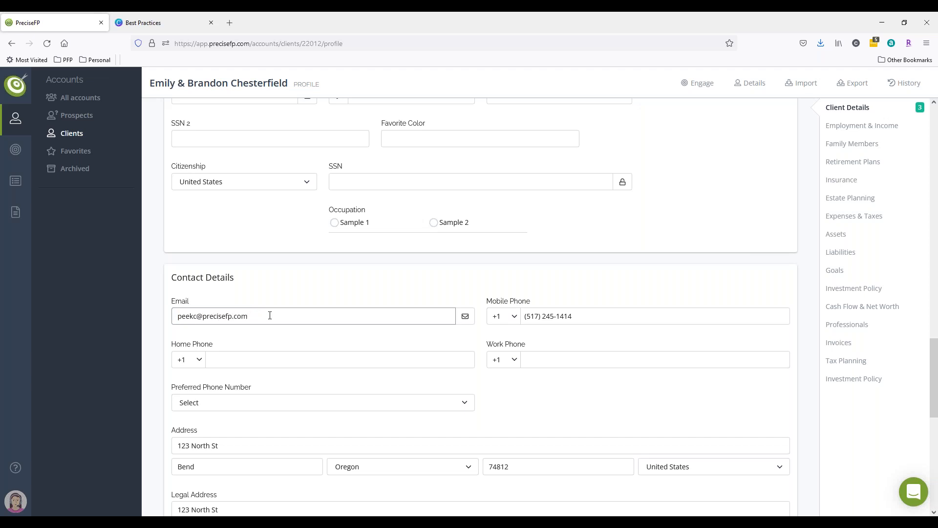
left_click(407, 281)
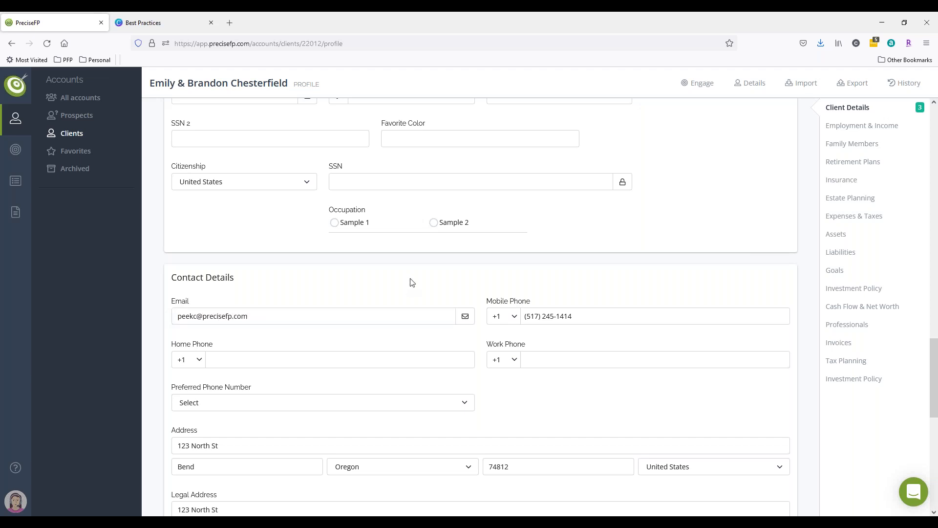
Engage the account with the Client Service Agreement form, including the co-client, Email only authentication, and send it immediately.
left_click(700, 89)
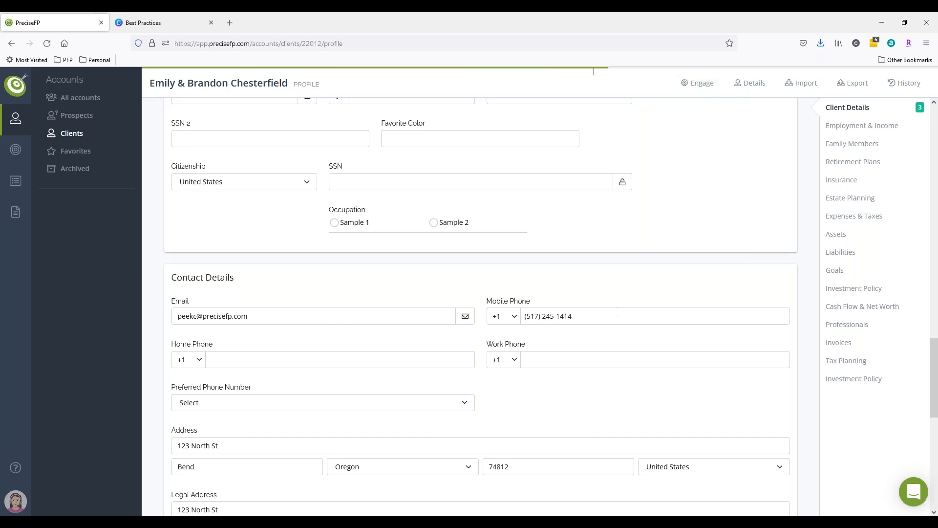
mouse_move(701, 87)
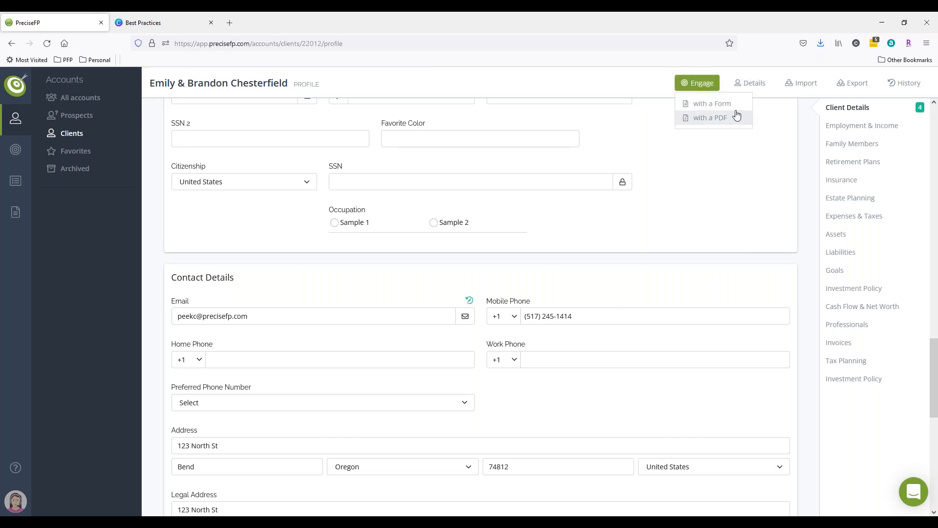
left_click(710, 118)
left_click(811, 315)
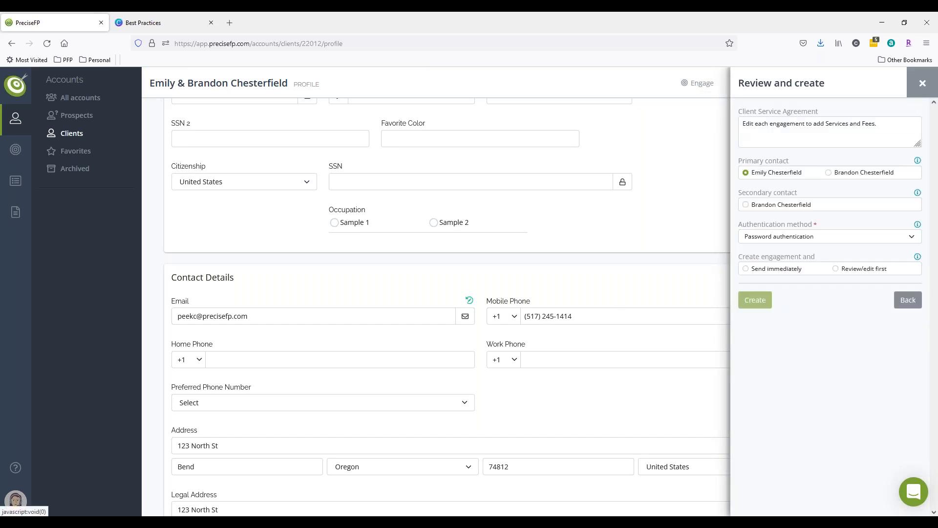
left_click(768, 204)
left_click(771, 240)
left_click(766, 263)
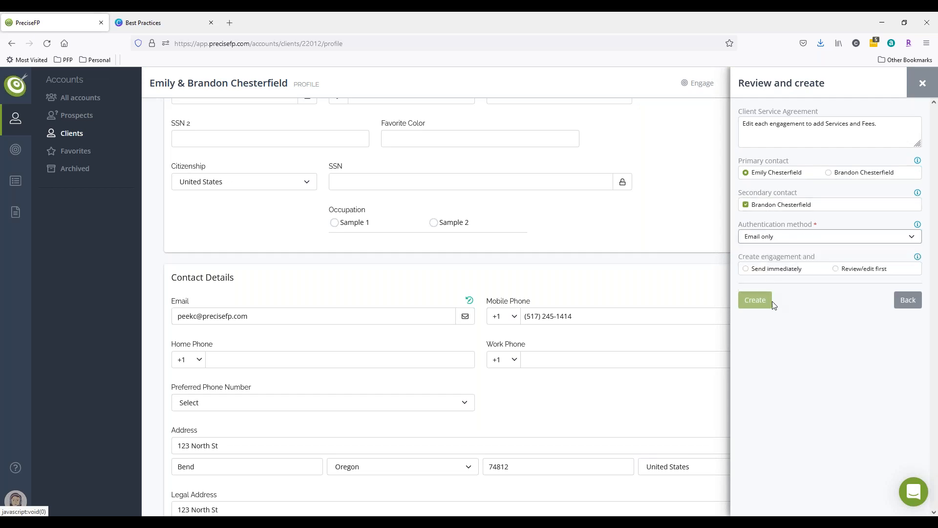
left_click(771, 268)
left_click(777, 324)
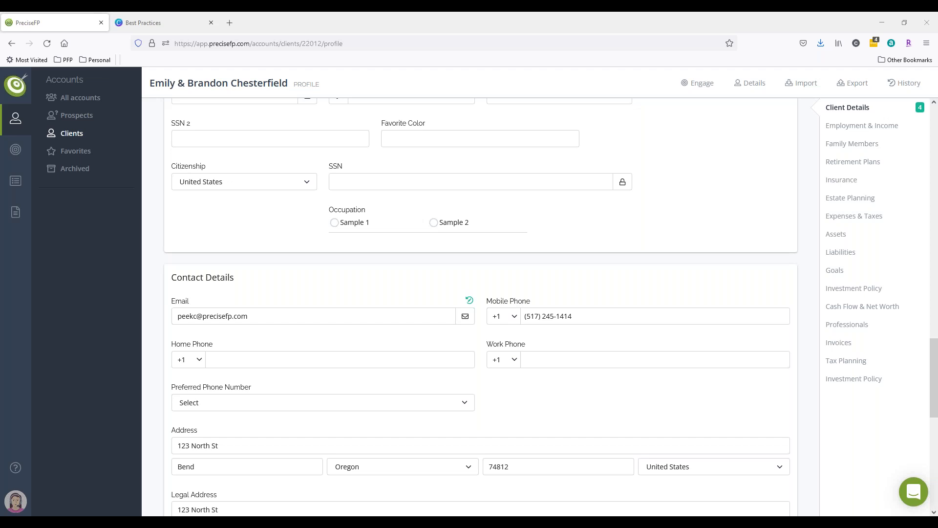
Open the engagement link in a new tab and start the agreement.
left_click(229, 23)
key("Return")
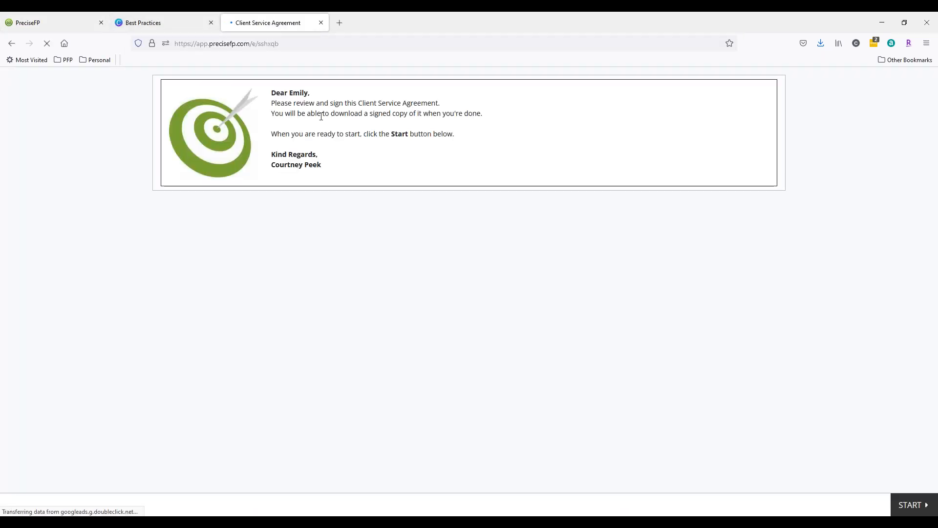
left_click(910, 504)
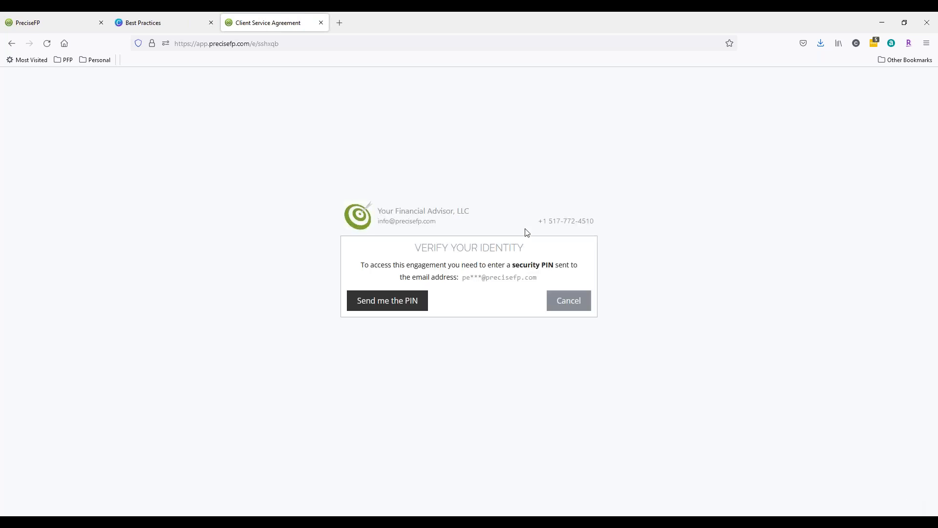
Request the security PIN and enter it to verify identity.
left_click(425, 307)
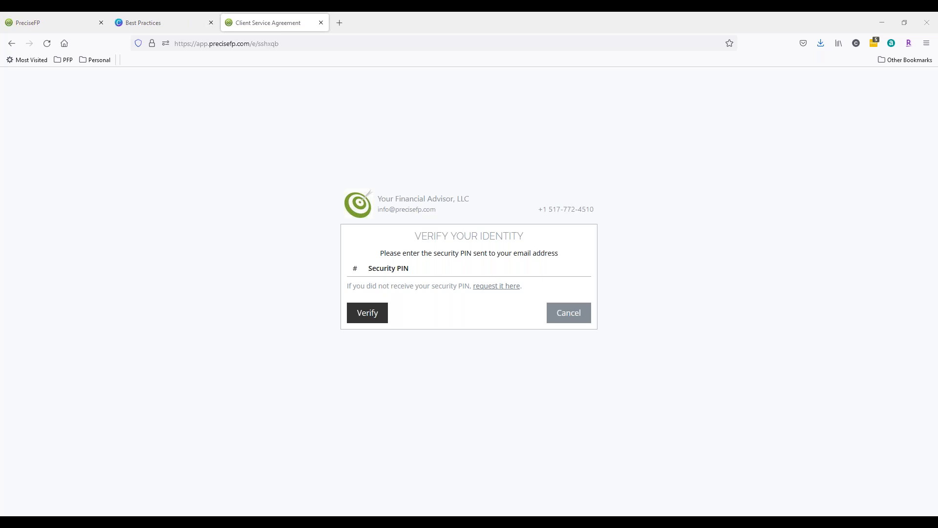
left_click(401, 270)
key("ctrl+v")
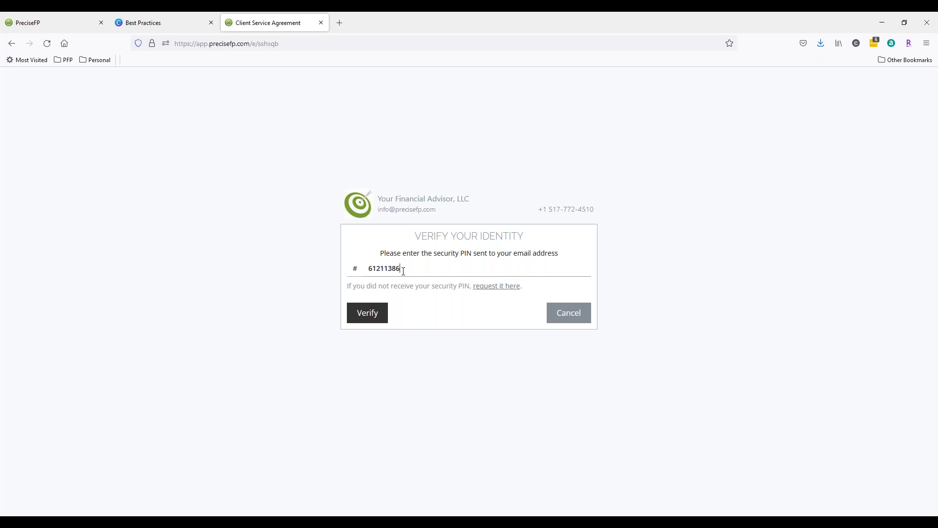
left_click(384, 322)
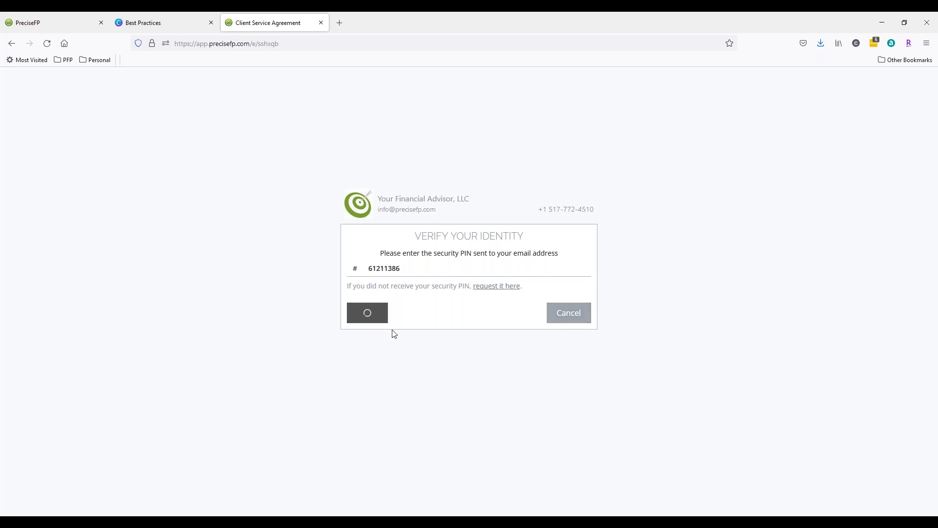
Select the Comprehensive Financial Plan service and confirm the electronic delivery, Form ADV and Privacy Policy options.
left_click(171, 273)
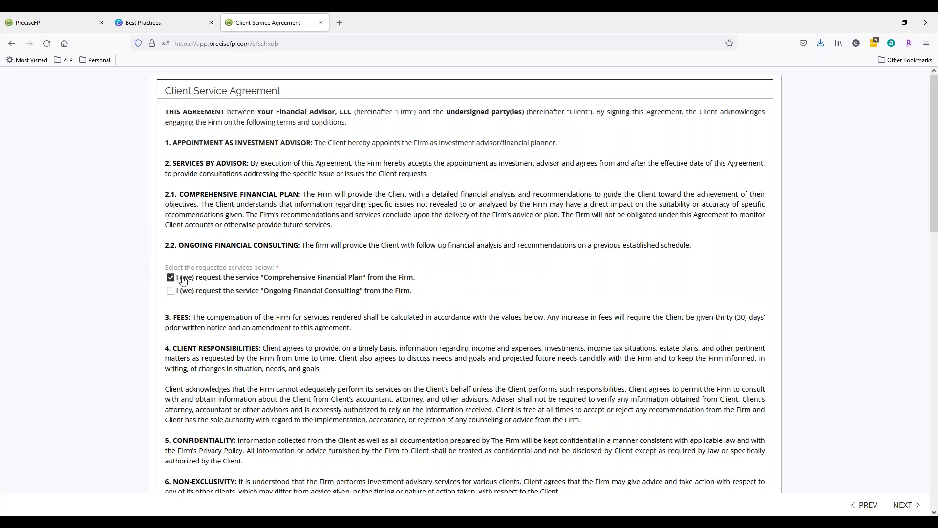
scroll(174, 276, "down", 4)
scroll(173, 308, "down", 3)
left_click(171, 307)
scroll(173, 313, "down", 2)
left_click(171, 346)
scroll(174, 353, "down", 1)
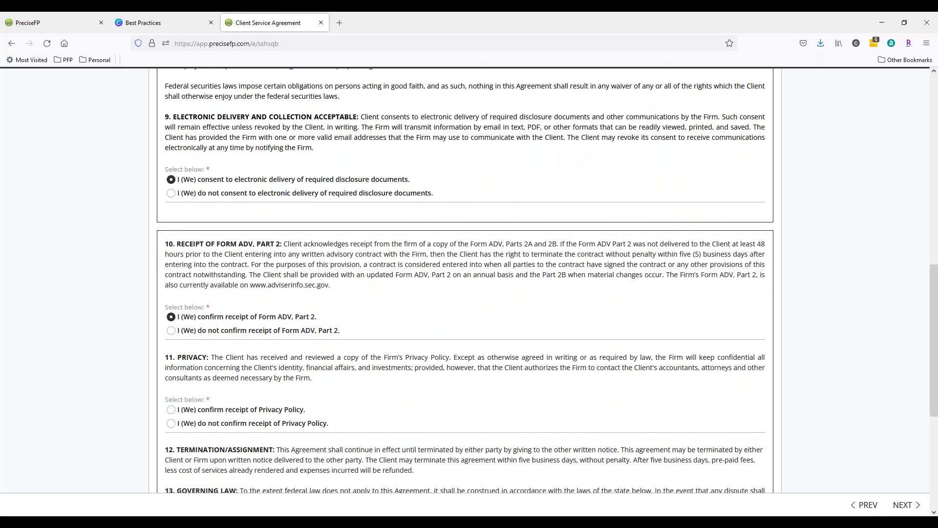
left_click(171, 401)
scroll(174, 353, "down", 2)
scroll(239, 370, "down", 2)
Enter oh as the governing law/venue state and continue to the signature page.
left_click(239, 370)
type("oh")
scroll(240, 369, "down", 1)
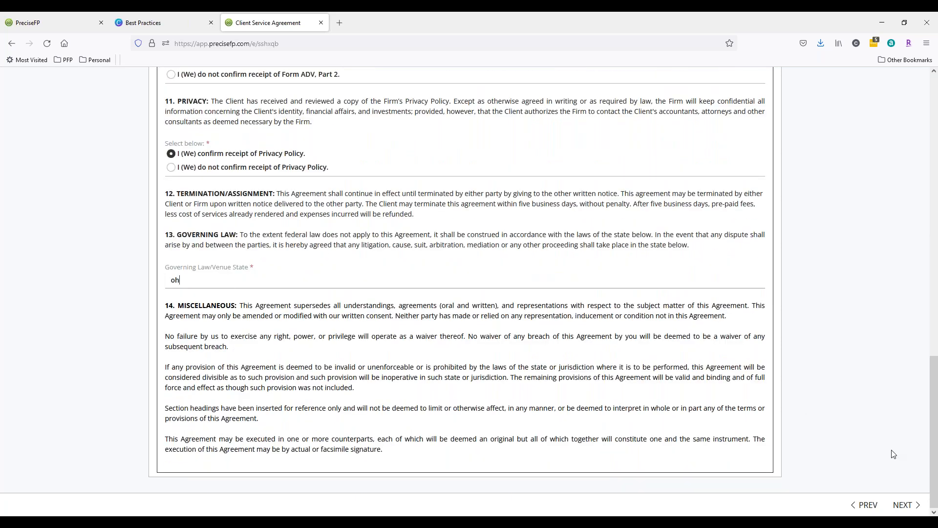
left_click(903, 504)
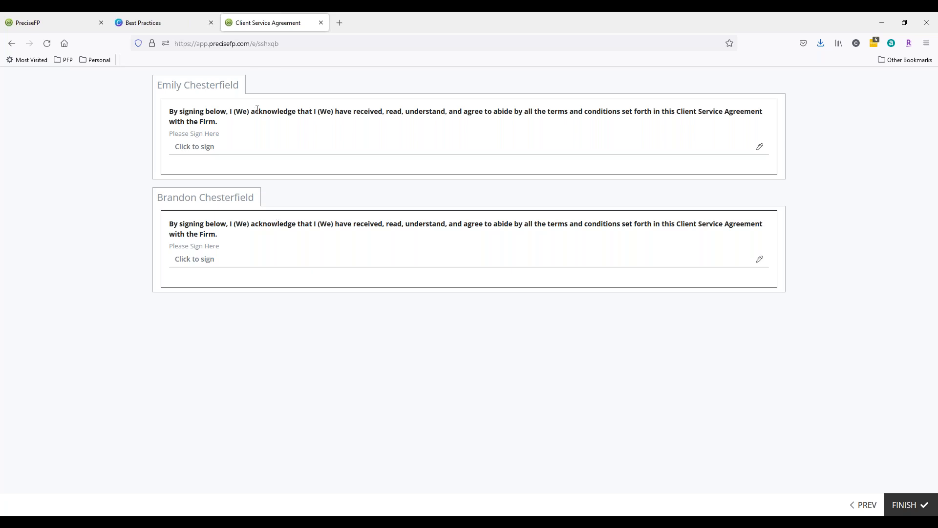
Draw the primary client's signature in her signing section and save it.
left_click(225, 147)
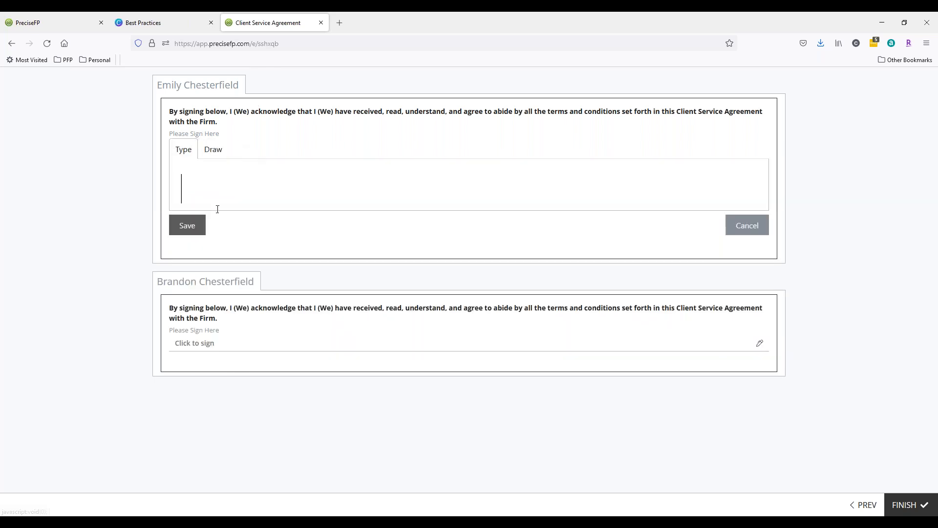
left_click(223, 343)
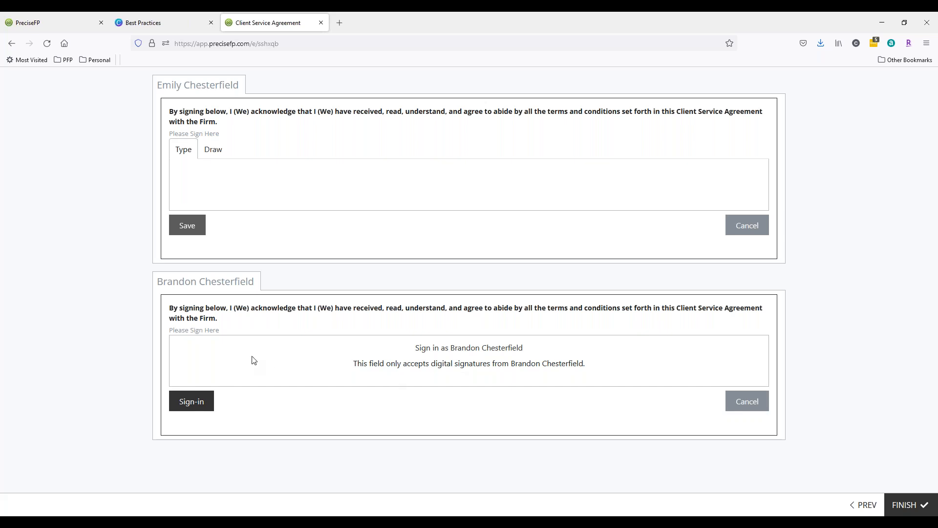
left_click(215, 157)
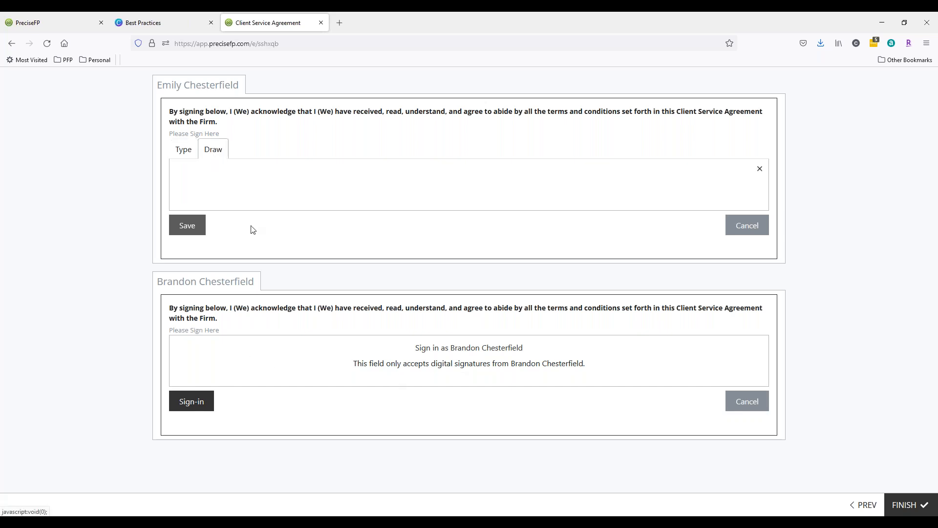
left_click(220, 171)
left_click_drag(237, 193, 375, 190)
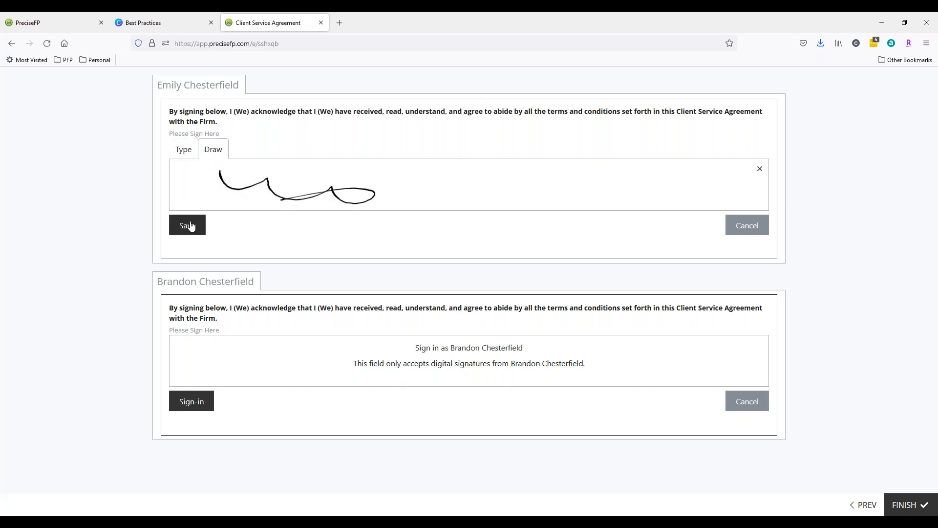
left_click(187, 225)
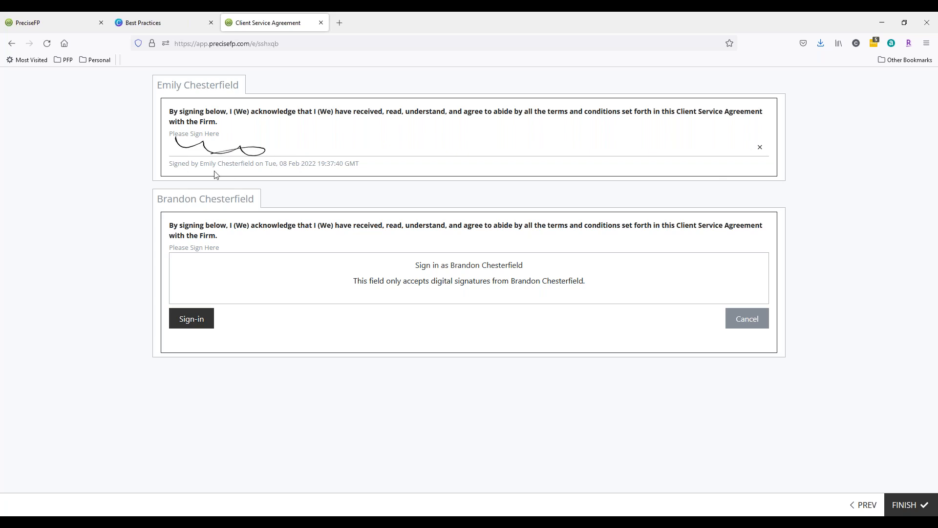
Set the Comprehensive Financial Plan fee to 750 and finish the agreement.
left_click(894, 510)
type("750")
left_click(207, 389)
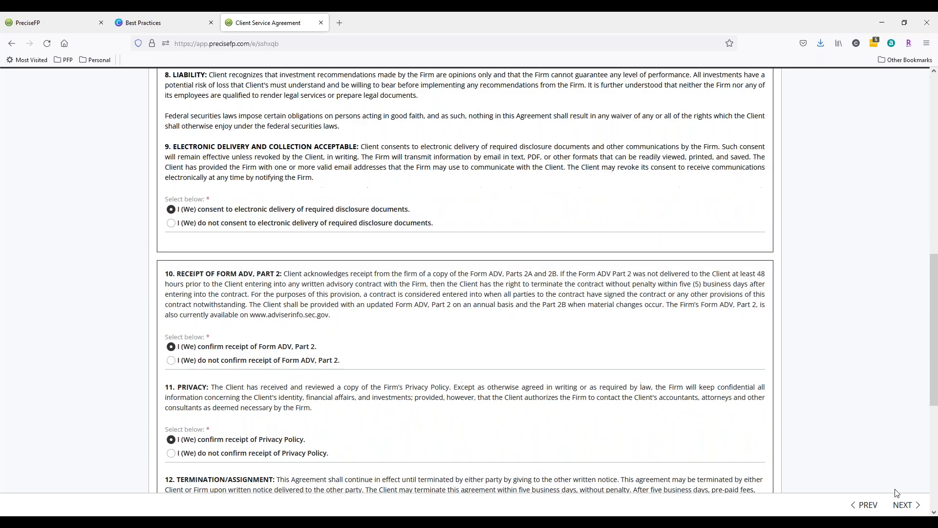
left_click(906, 504)
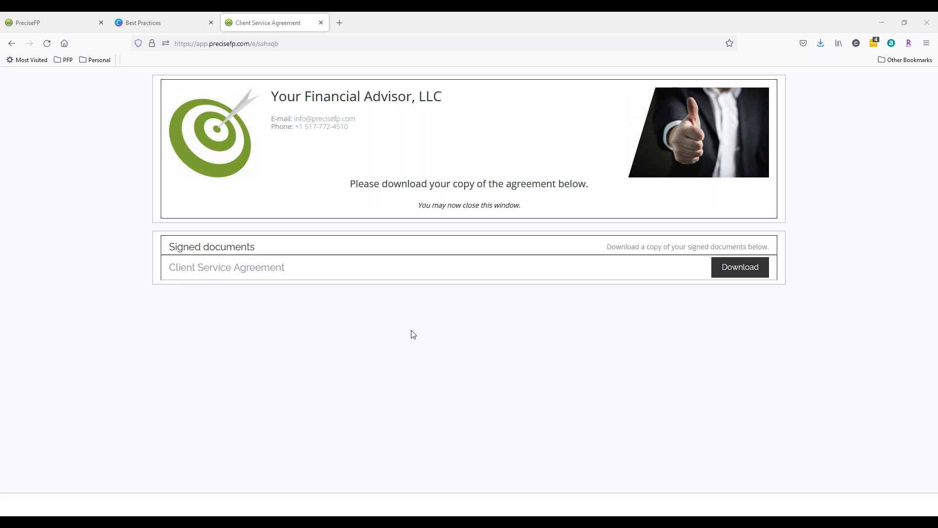
Return to the PreciseFP tab and open My form templates.
left_click(321, 23)
mouse_move(16, 212)
left_click(78, 97)
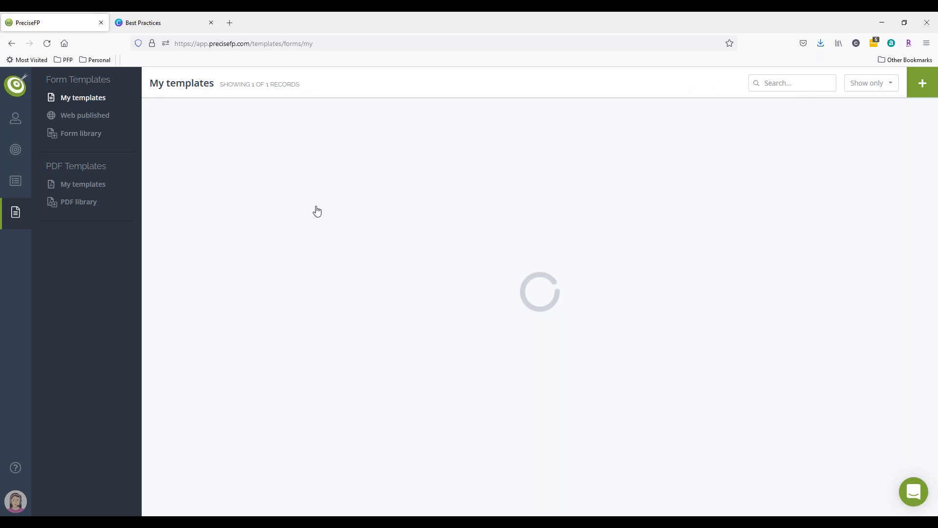
scroll(471, 245, "up", 12)
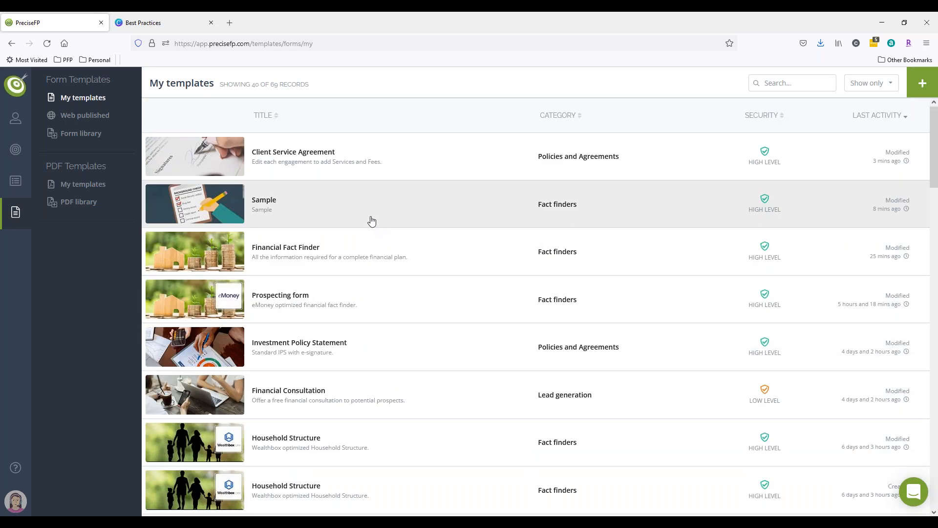
left_click(286, 204)
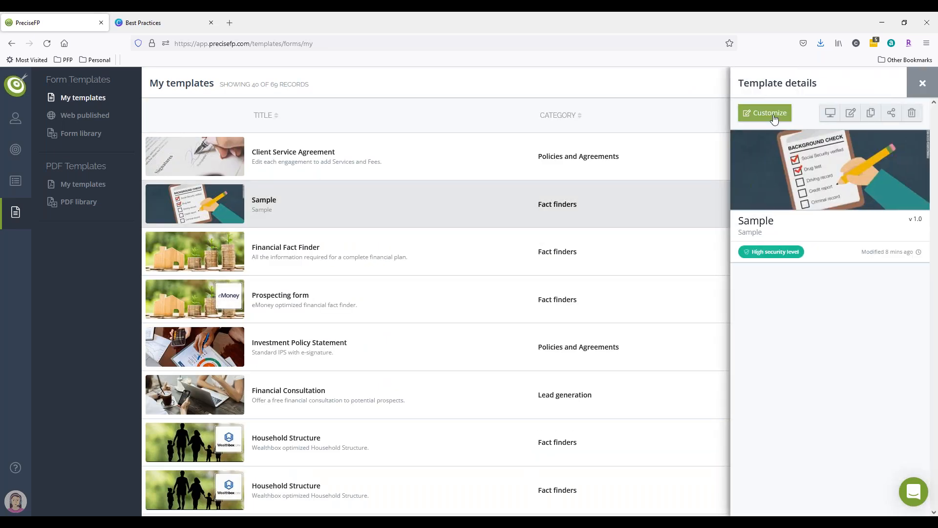
left_click(774, 118)
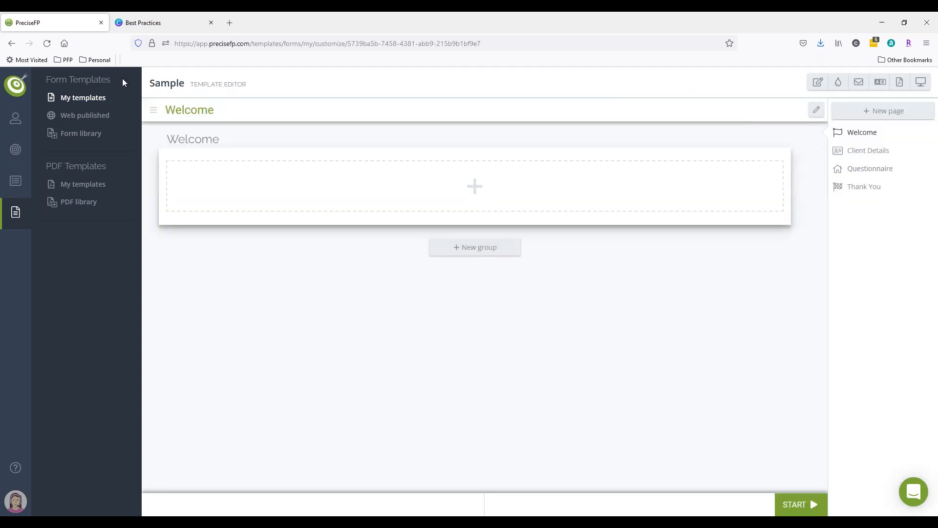
Open the Client Service Agreement template for customizing in the template editor.
left_click(71, 97)
left_click(310, 176)
left_click(780, 170)
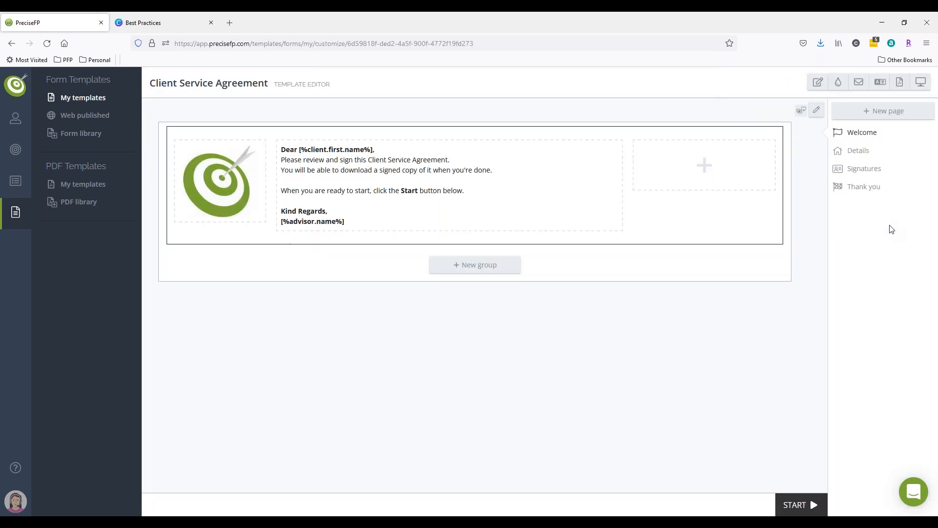
In the theme and branding settings, enable the confirmation section with the message "Do not hit finish unless both parties have signed" and save.
left_click(818, 83)
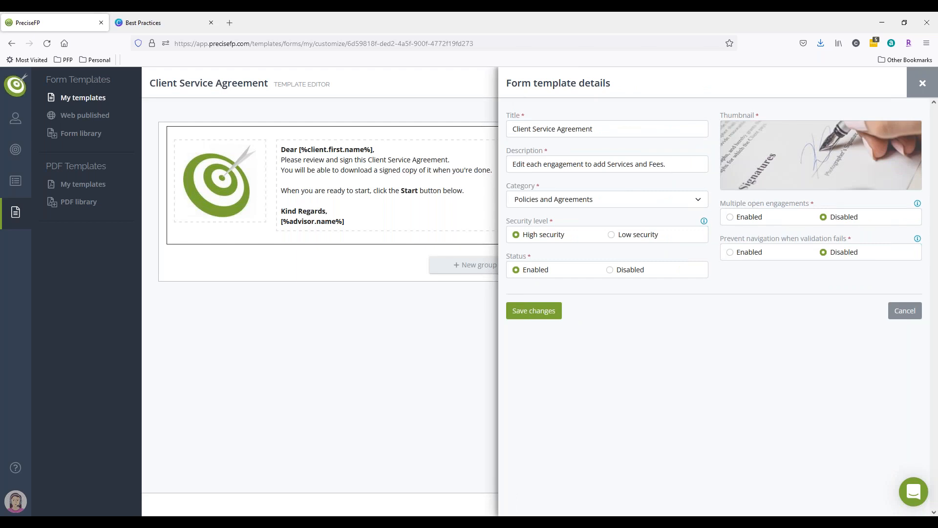
left_click(906, 314)
left_click(838, 82)
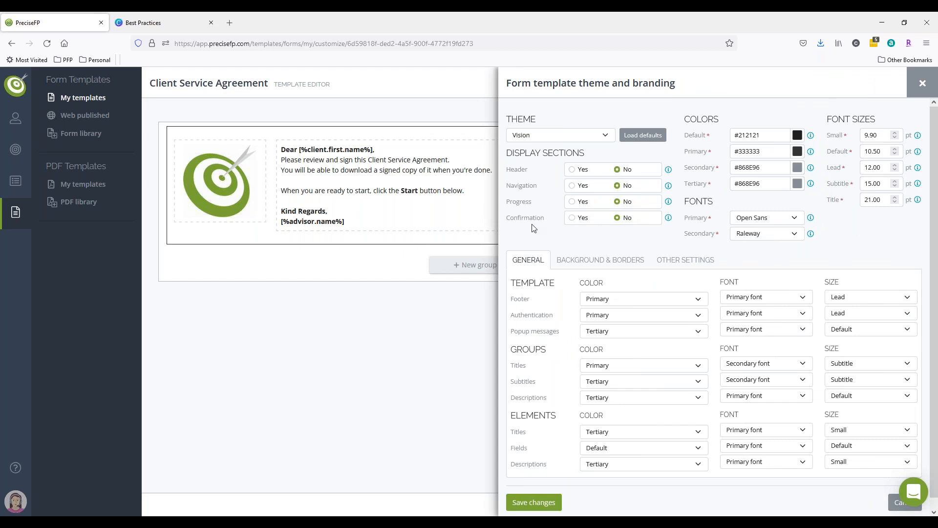
left_click(573, 218)
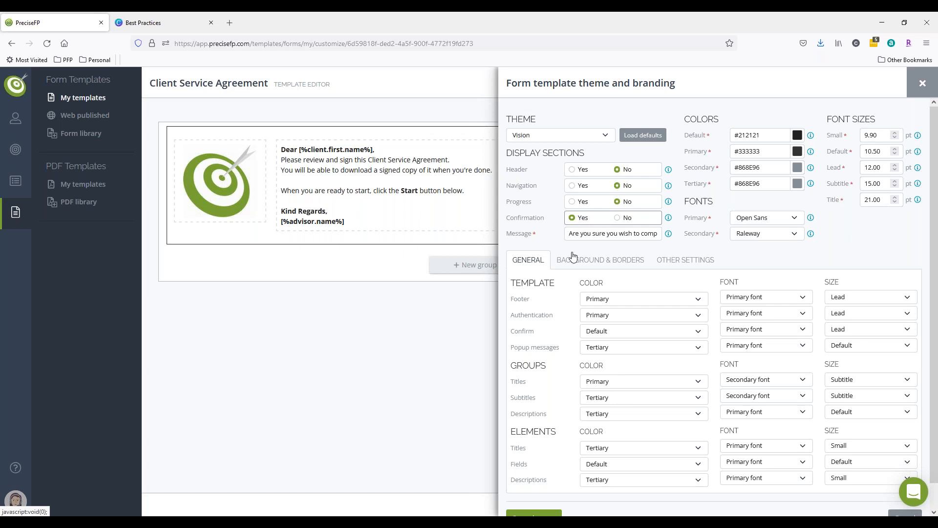
triple_click(597, 233)
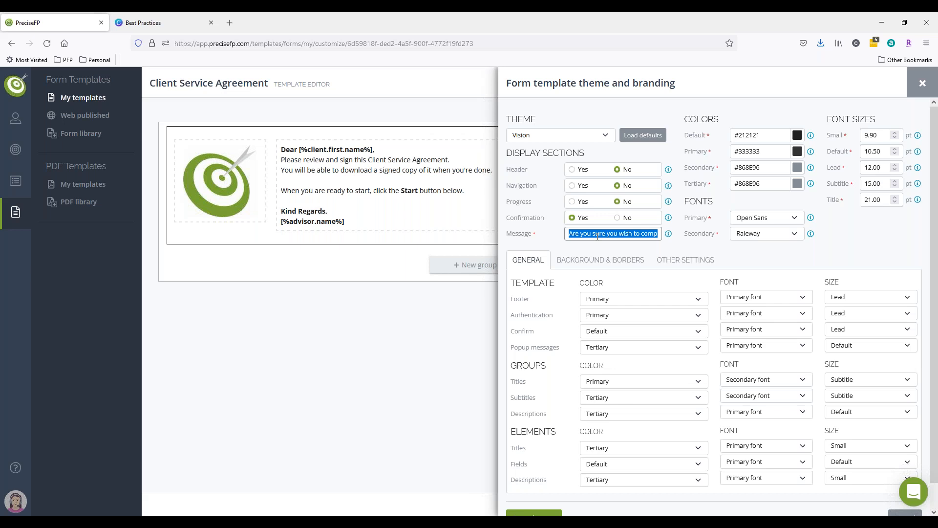
type("Do not")
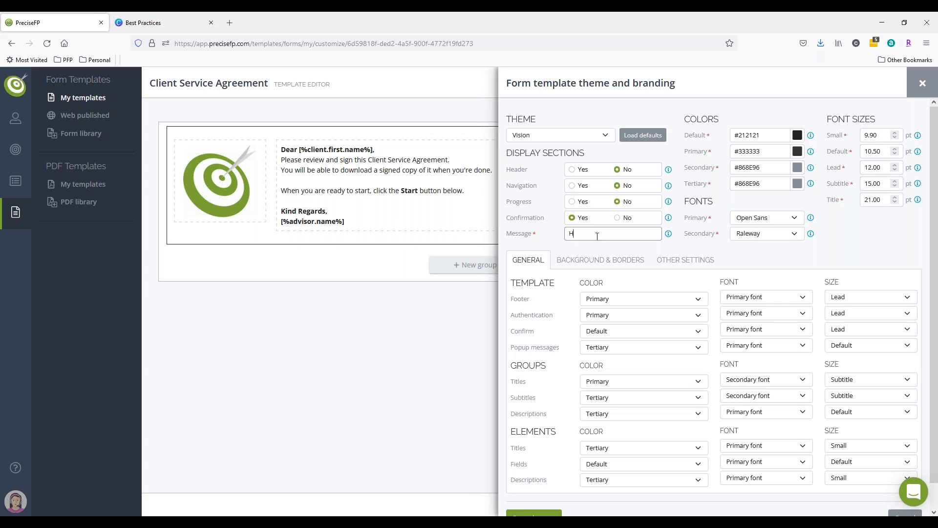
type(" hit finish unle")
type("ss both parties h")
type("ave signed?")
key("BackSpace")
scroll(609, 236, "down", 2)
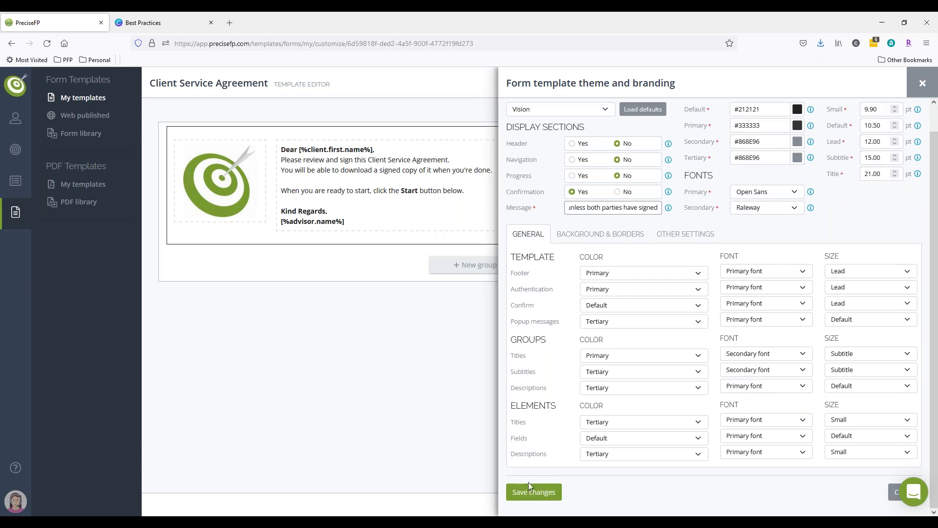
left_click(534, 494)
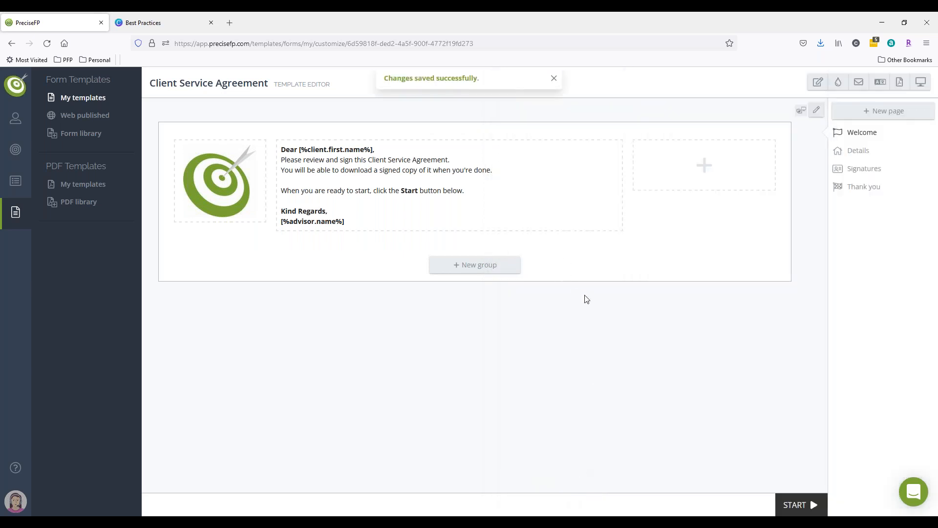
Set the Signatures page popup message to "Do not click on finish until both parties have signed" and save.
left_click(847, 176)
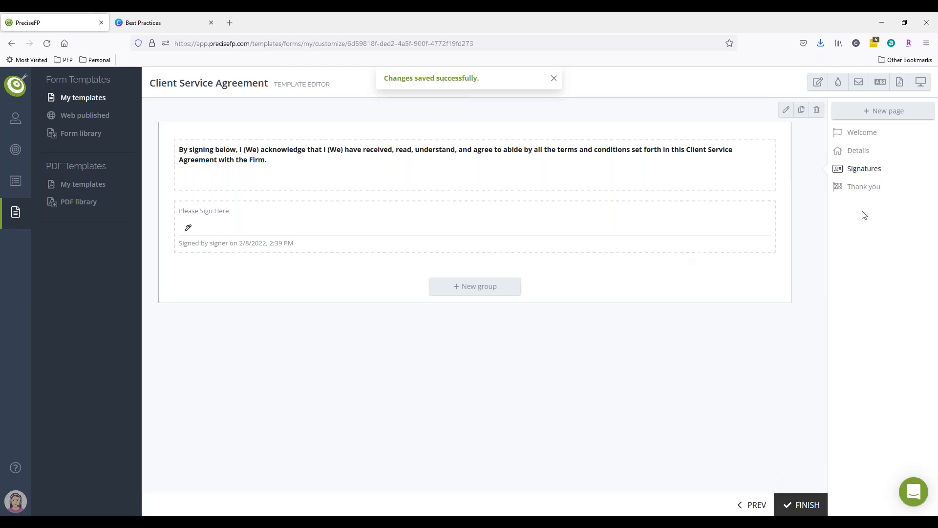
left_click(787, 111)
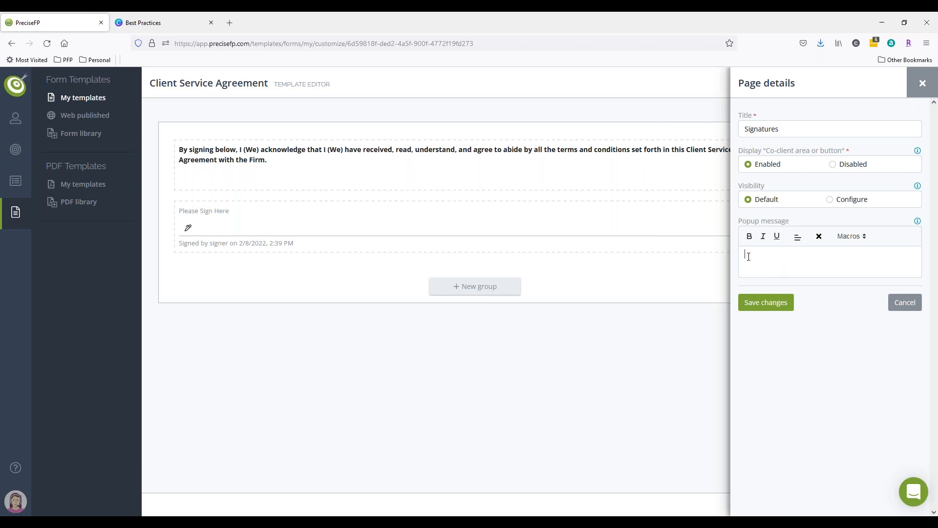
type("Do not click on f")
type("inish ")
type("unl")
type("il both parties ha")
type("ve signed")
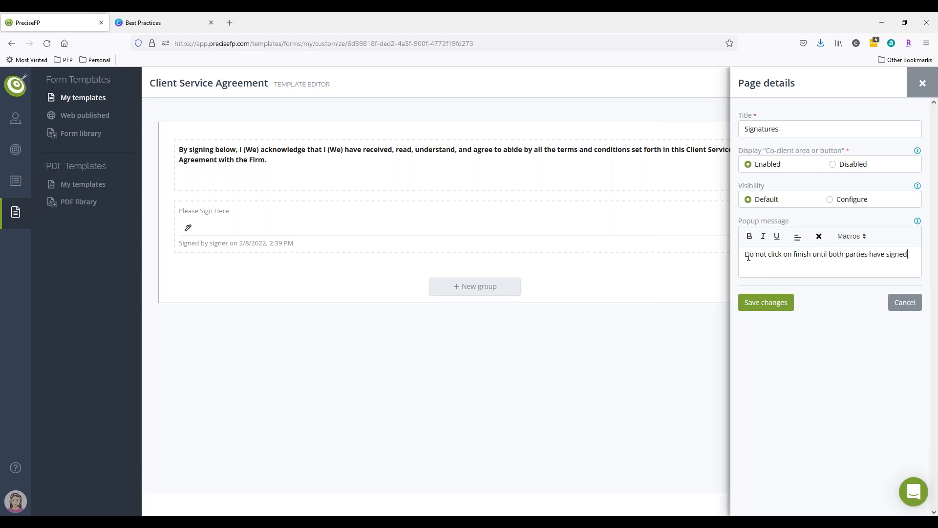
left_click(765, 304)
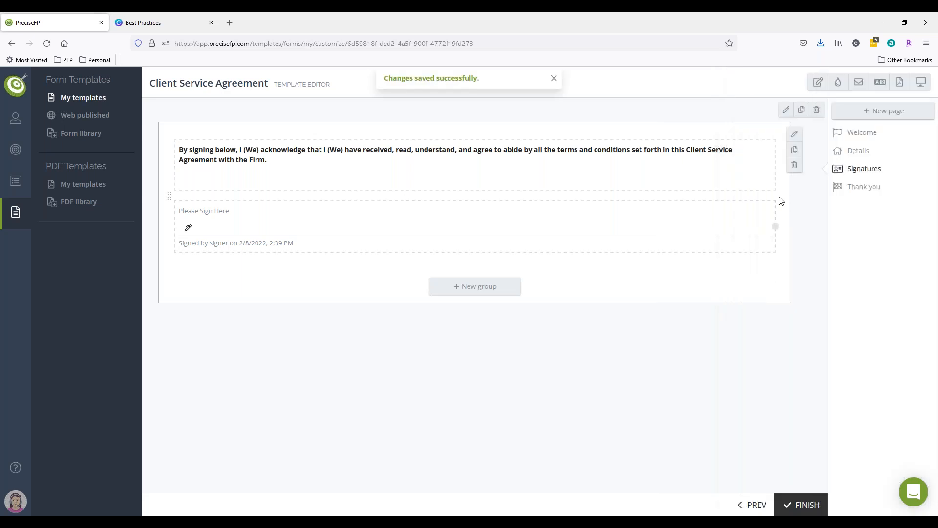
Preview the form through to the signature page with its popup, then close the preview.
left_click(920, 81)
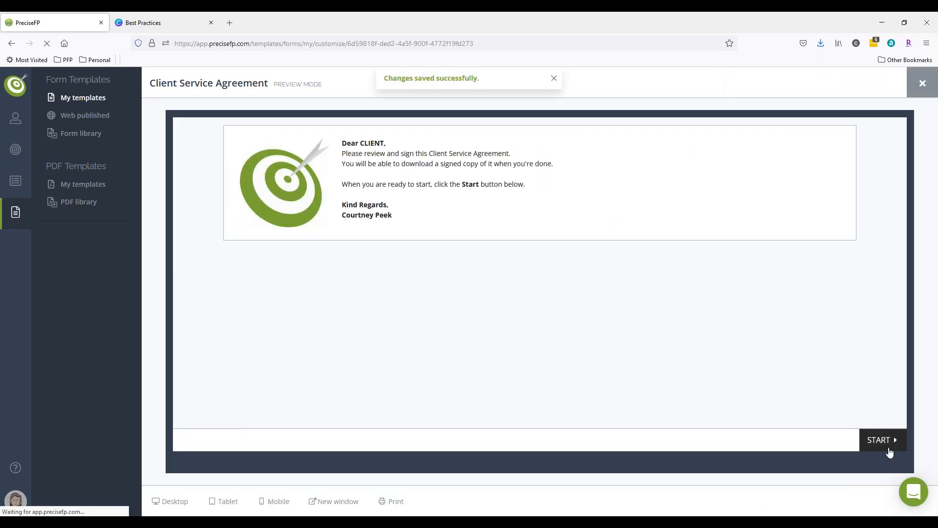
left_click(887, 447)
left_click(888, 448)
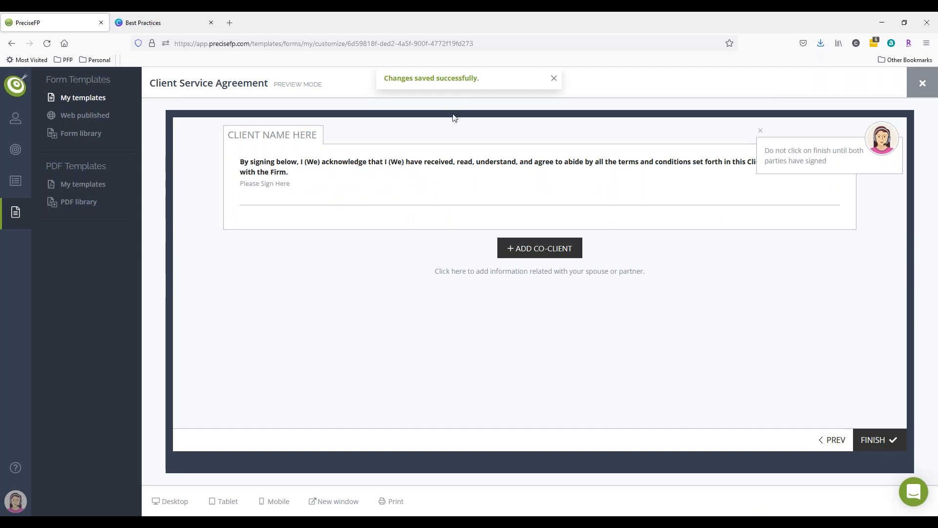
left_click(912, 90)
Reopen the Client Service Agreement engagement from All engagements and copy its co-client link.
mouse_move(16, 150)
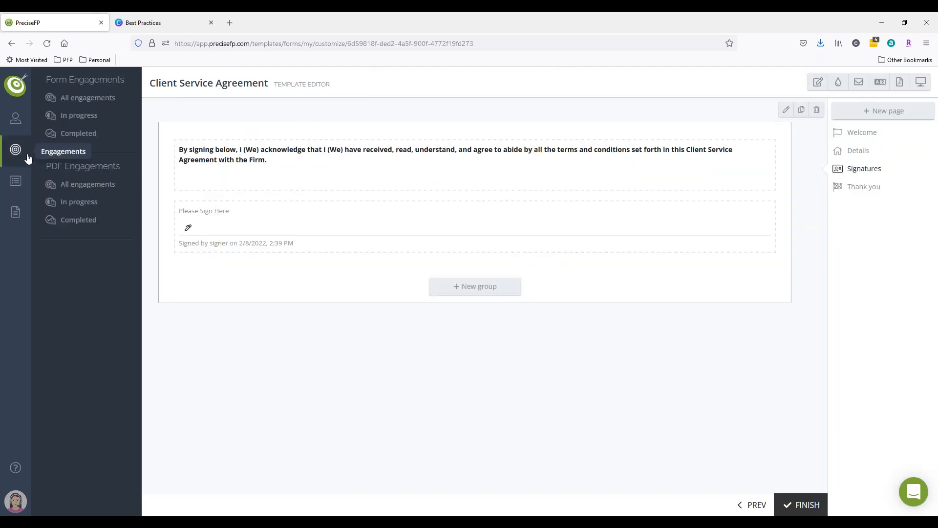
left_click(77, 100)
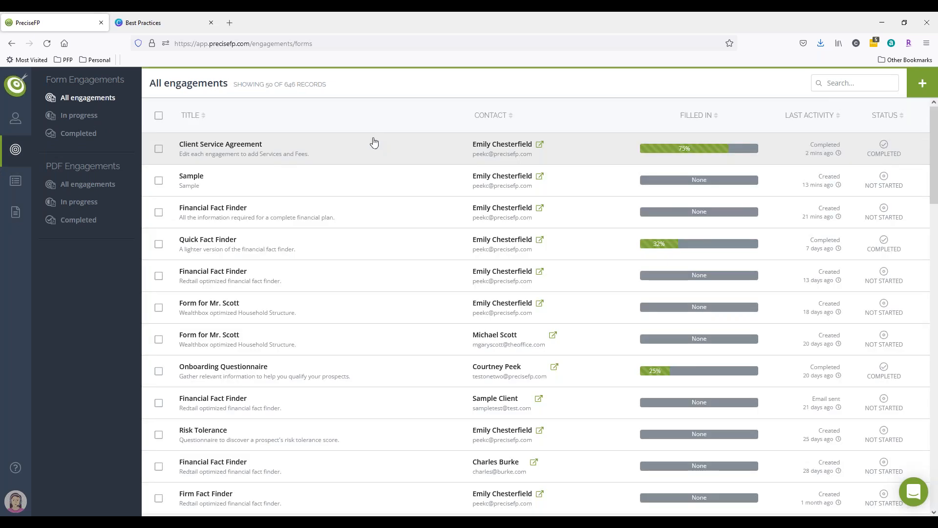
left_click(374, 142)
left_click(908, 170)
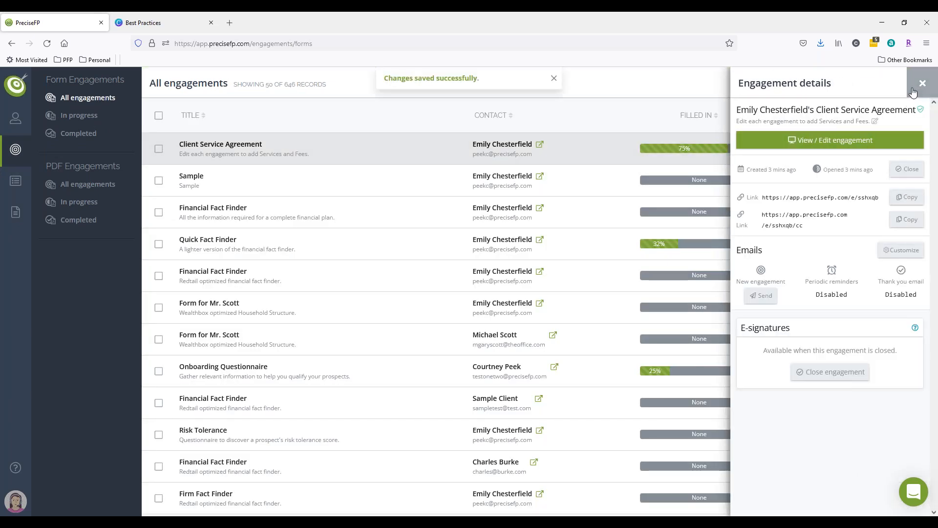
left_click(922, 84)
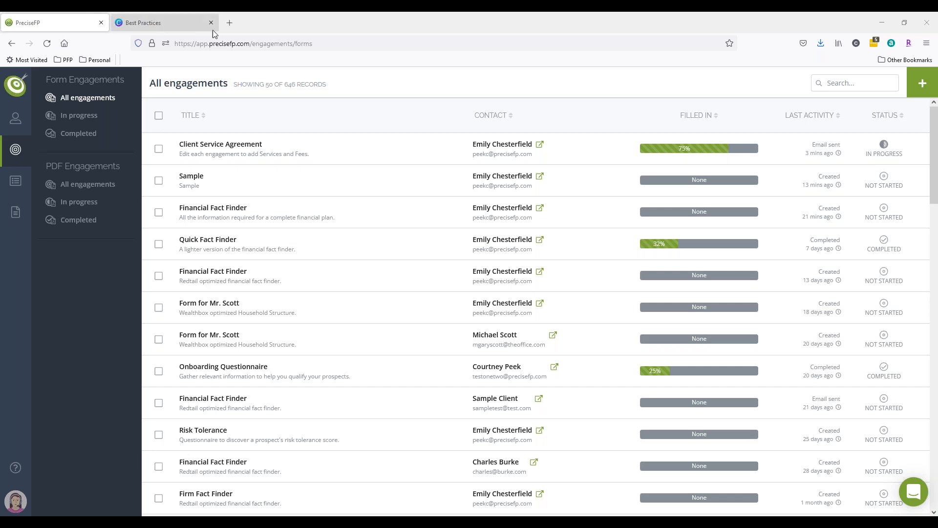
Open the co-client link in a new browser tab and start the agreement.
left_click(230, 22)
key("Return")
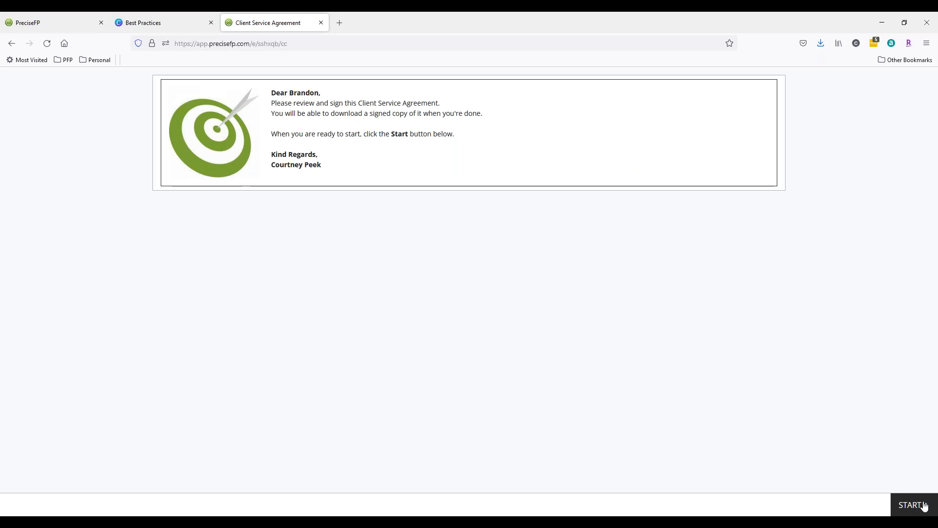
left_click(924, 505)
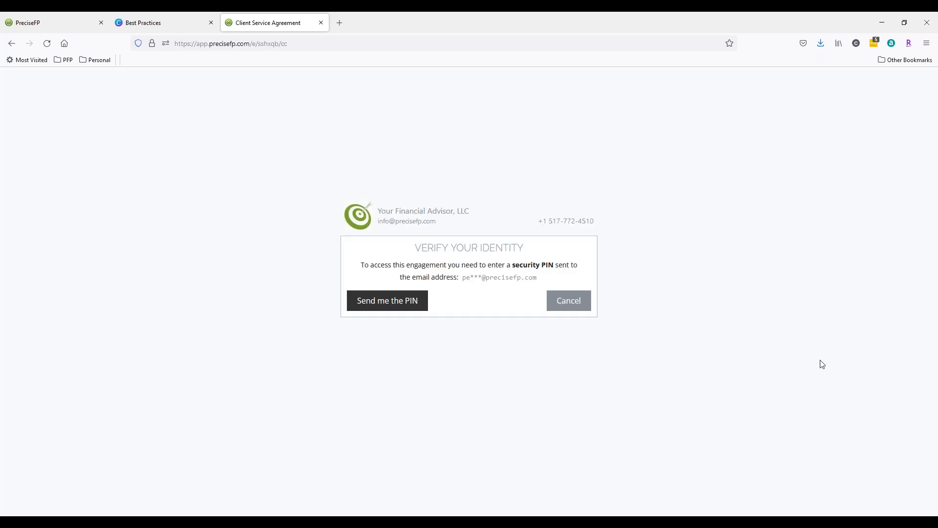
Request the security PIN by email, then paste the security PIN and verify identity.
left_click(381, 307)
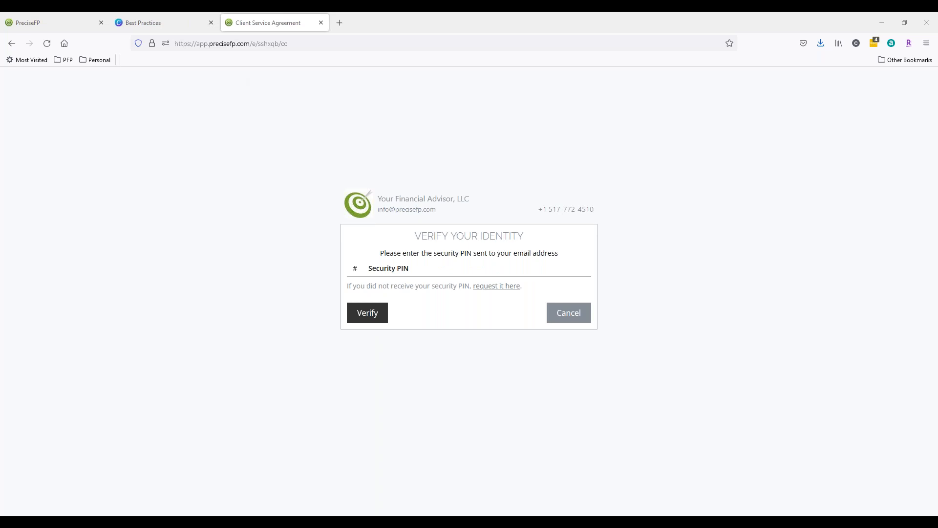
left_click(377, 317)
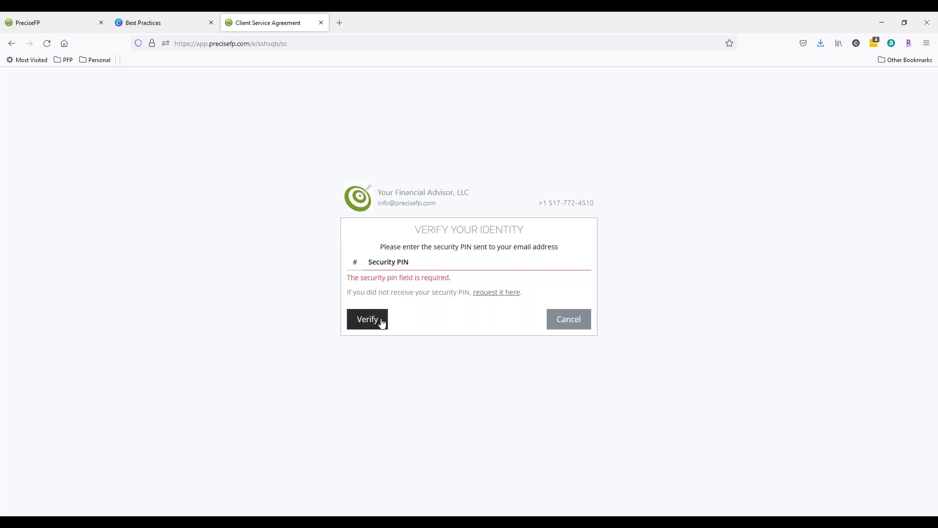
key("ctrl+v")
left_click(381, 315)
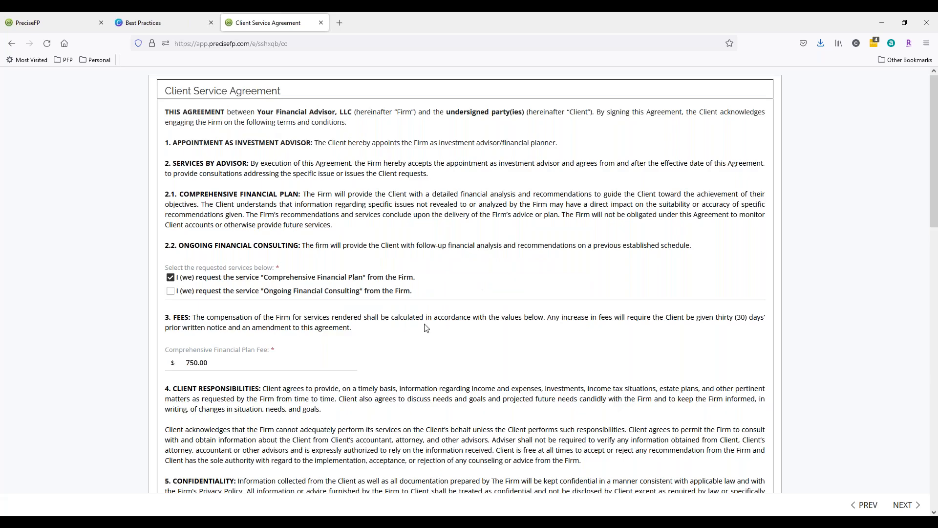
Scroll through the prefilled agreement and continue to the signatures page.
scroll(382, 326, "down", 2)
scroll(382, 326, "down", 15)
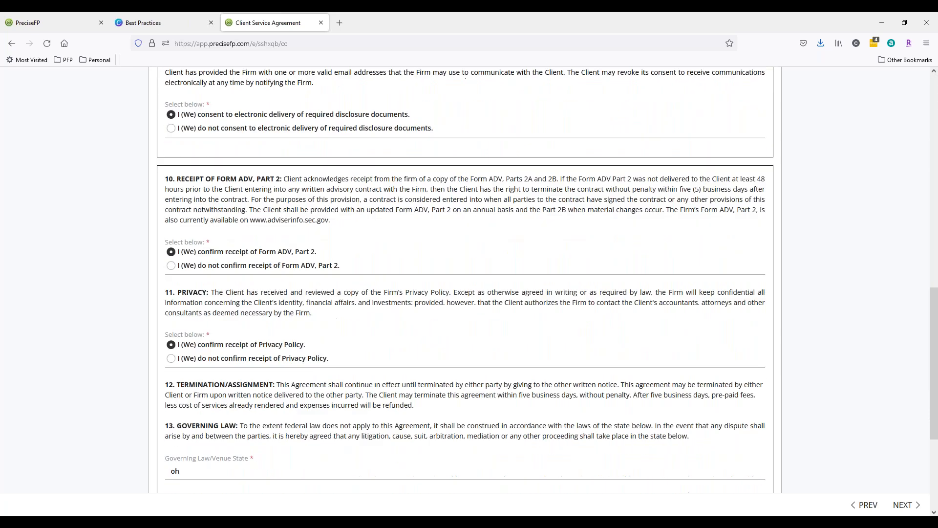
left_click(902, 505)
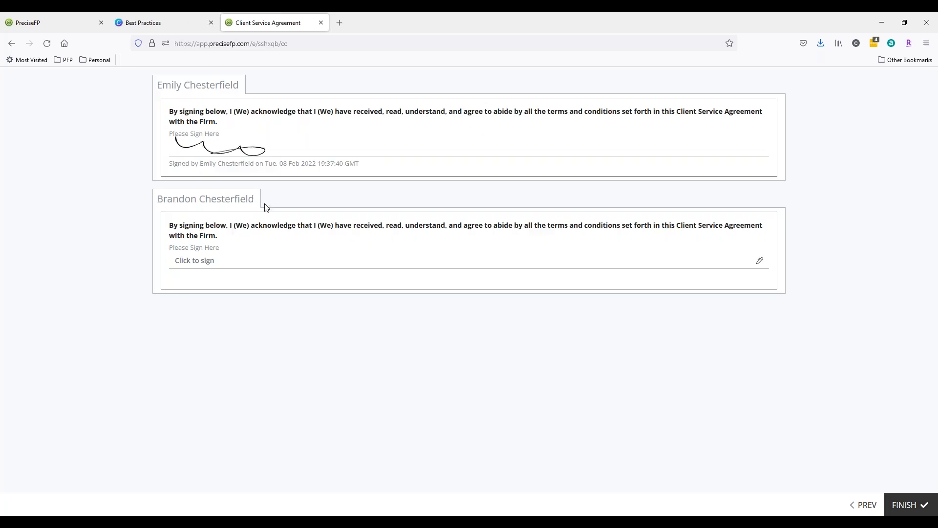
Draw the co-client's signature in his signing section, save it, and finish the agreement.
left_click(222, 254)
left_click(216, 271)
mouse_move(210, 296)
left_mouse_down()
mouse_move(337, 318)
mouse_move(308, 303)
left_mouse_up()
left_click(193, 342)
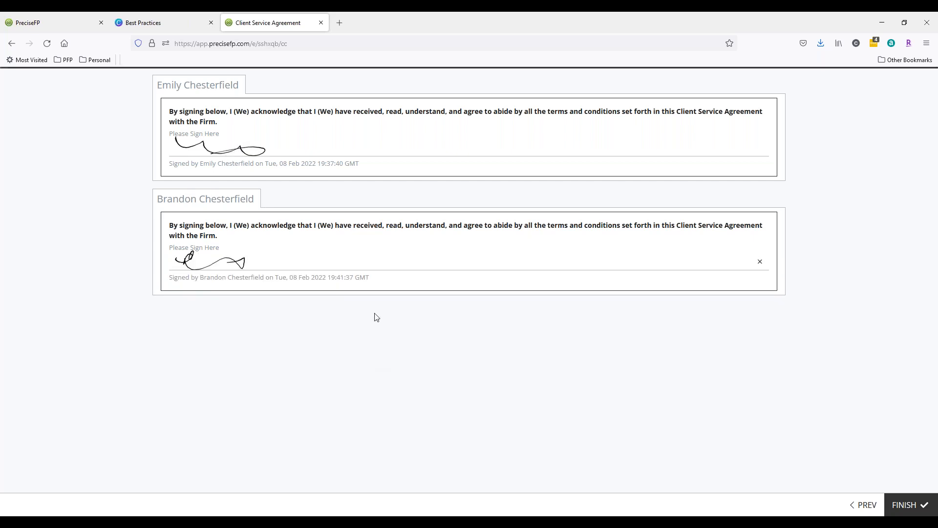
left_click(892, 506)
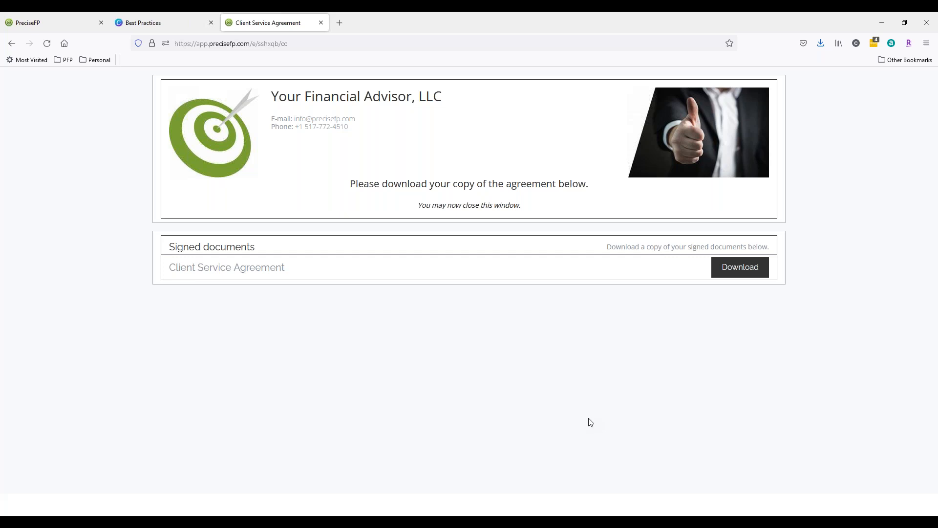
Return to the PreciseFP tab and open the Client Service Agreement template's Signatures page in the editor.
left_click(46, 23)
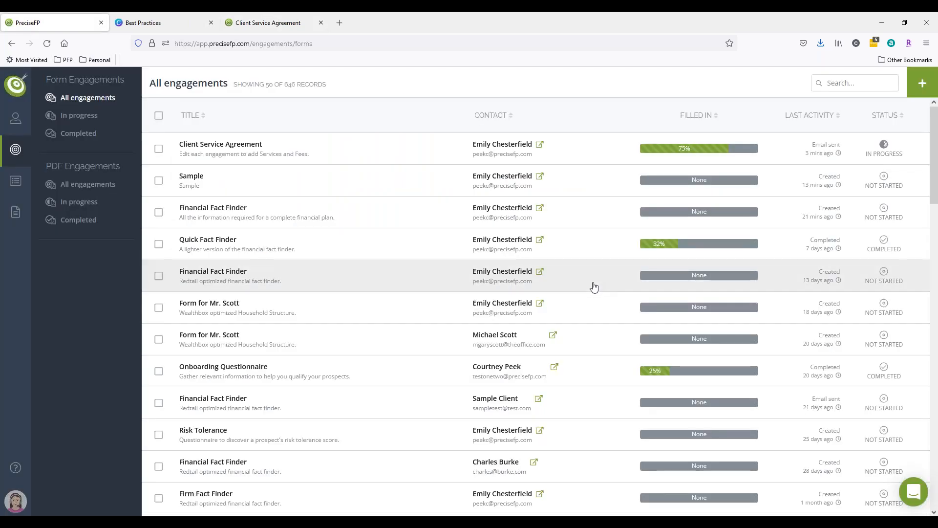
left_click(15, 212)
left_click(86, 99)
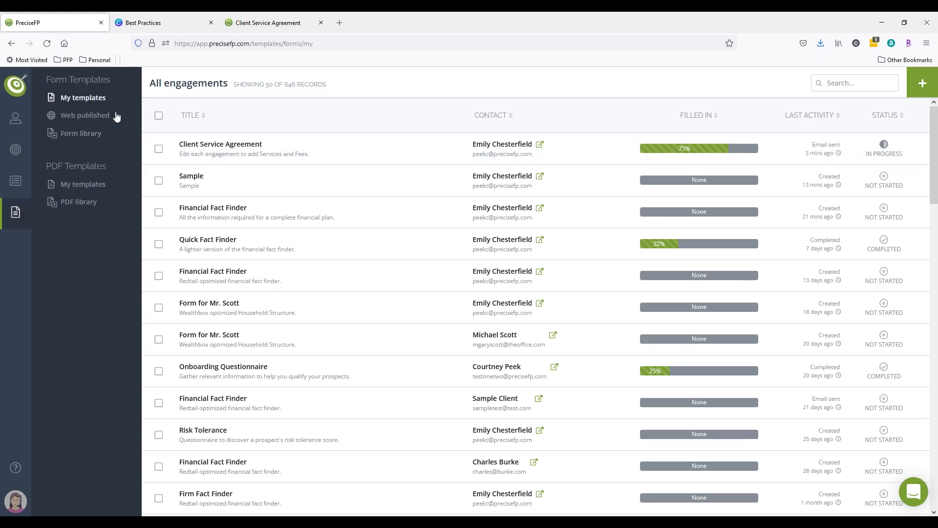
left_click(456, 177)
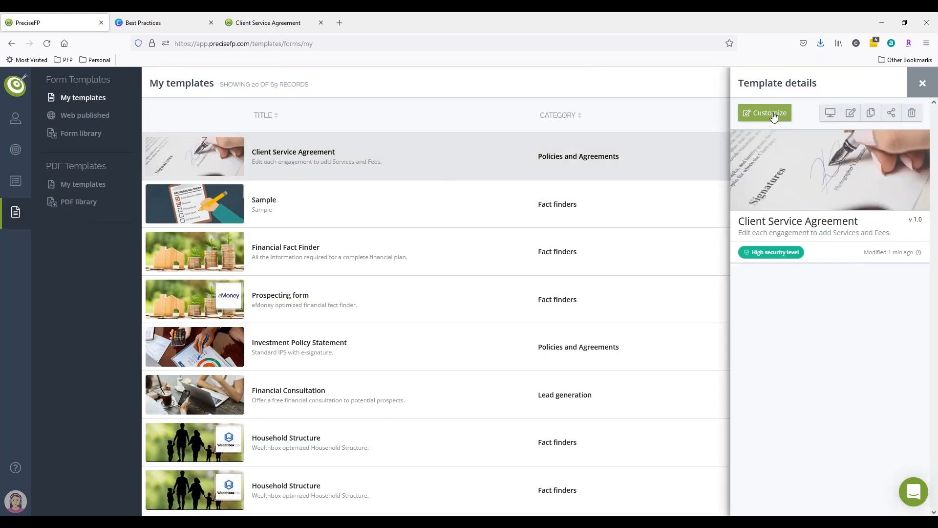
left_click(783, 120)
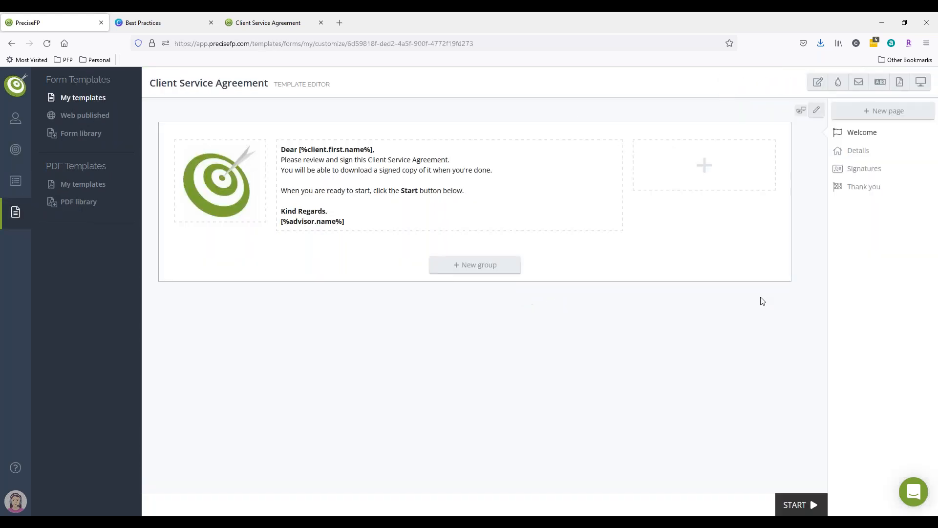
left_click(850, 176)
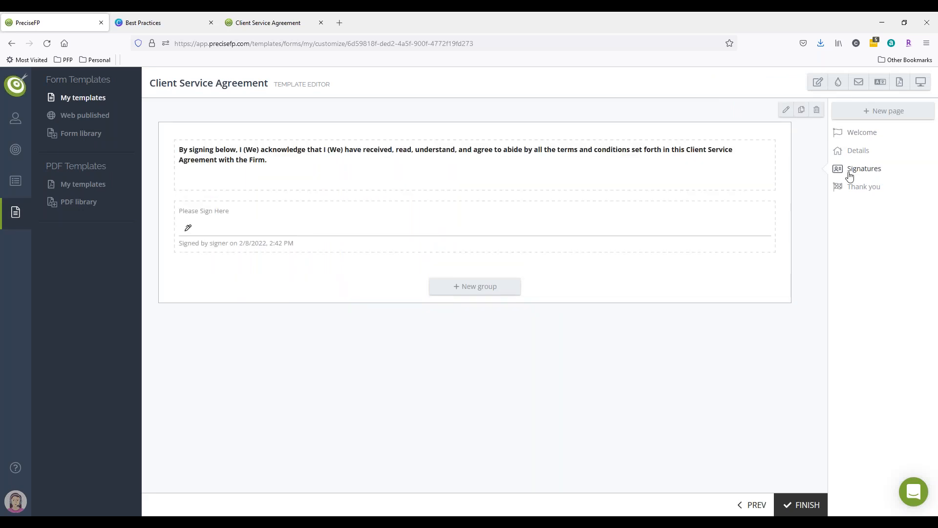
Review the Signatures page details and the form theme's confirmation message settings, closing both panels.
left_click(785, 109)
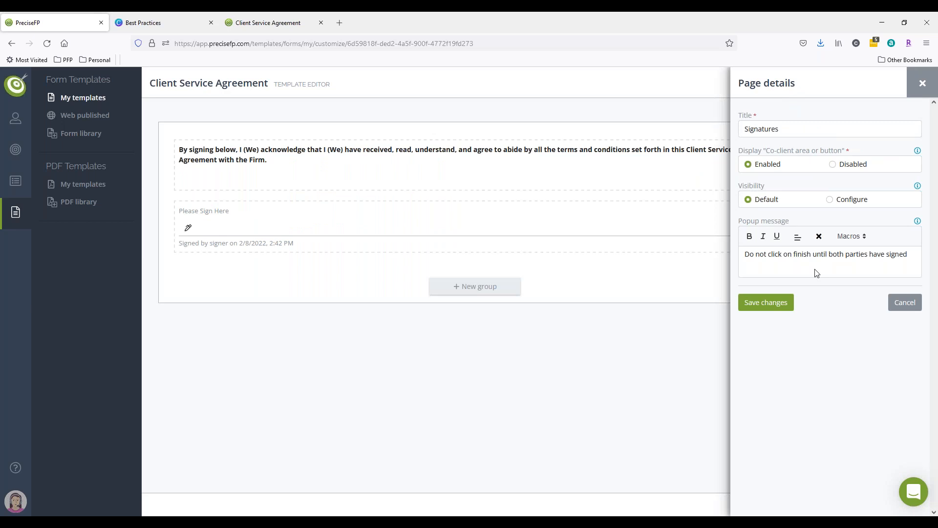
left_click(917, 87)
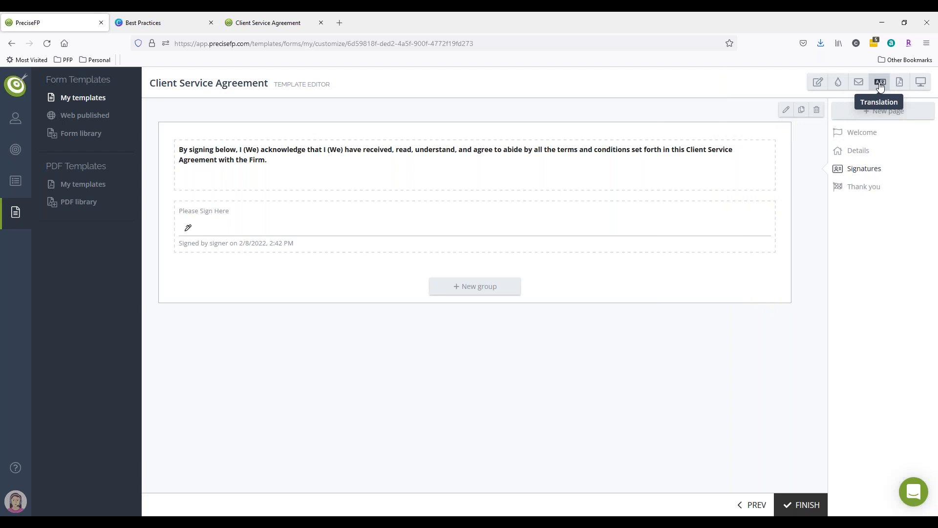
left_click(838, 82)
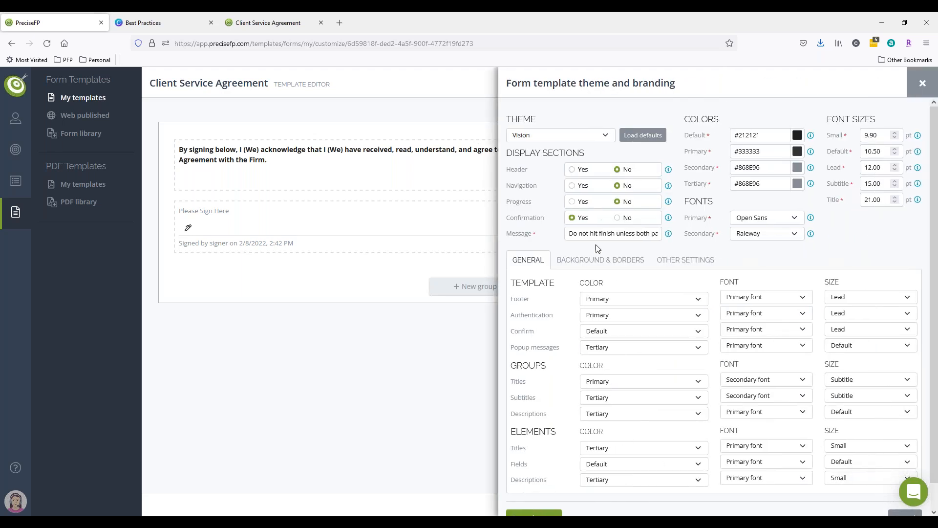
left_click(601, 237)
left_click(922, 84)
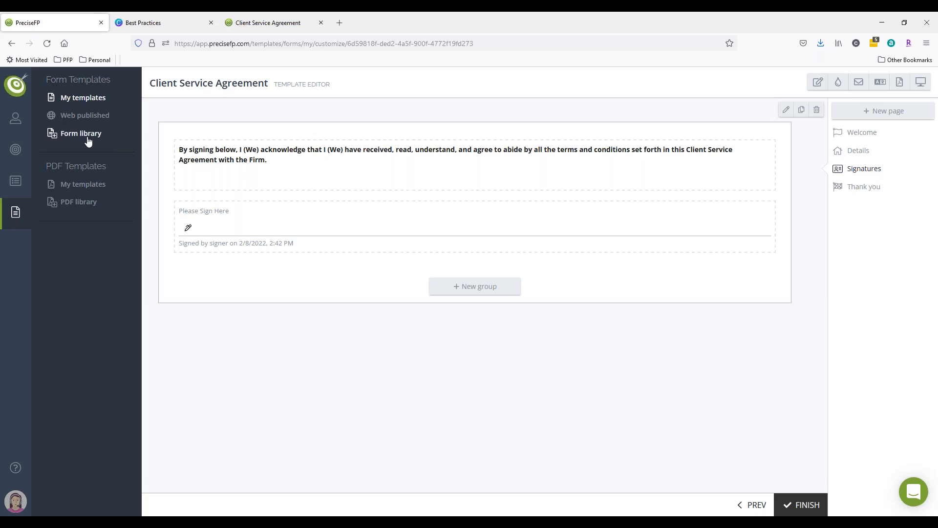
Open all form engagements, refresh the list, and open the Client Service Agreement engagement's details.
left_click(11, 151)
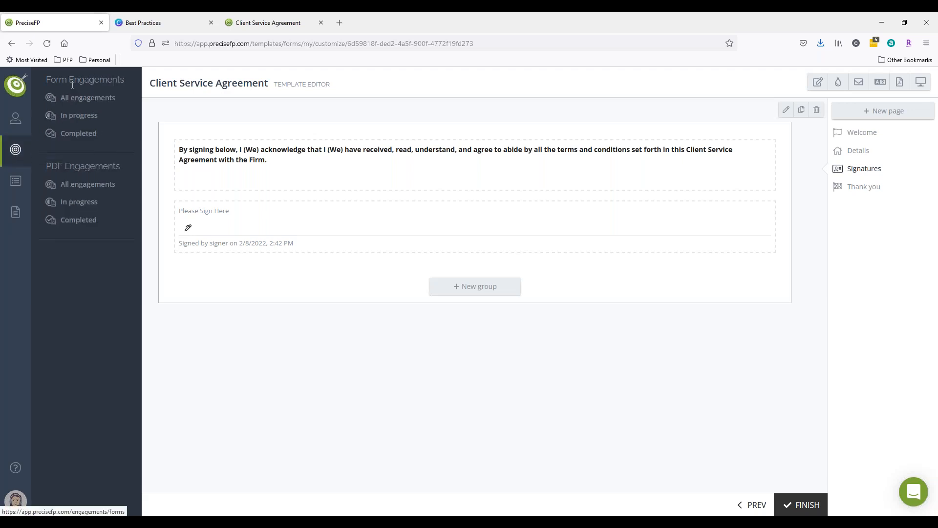
left_click(81, 98)
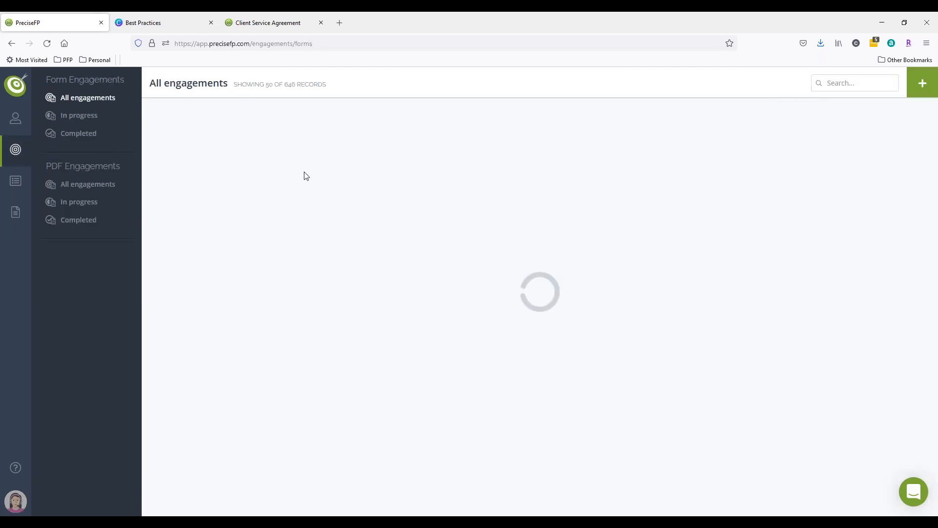
left_click(264, 23)
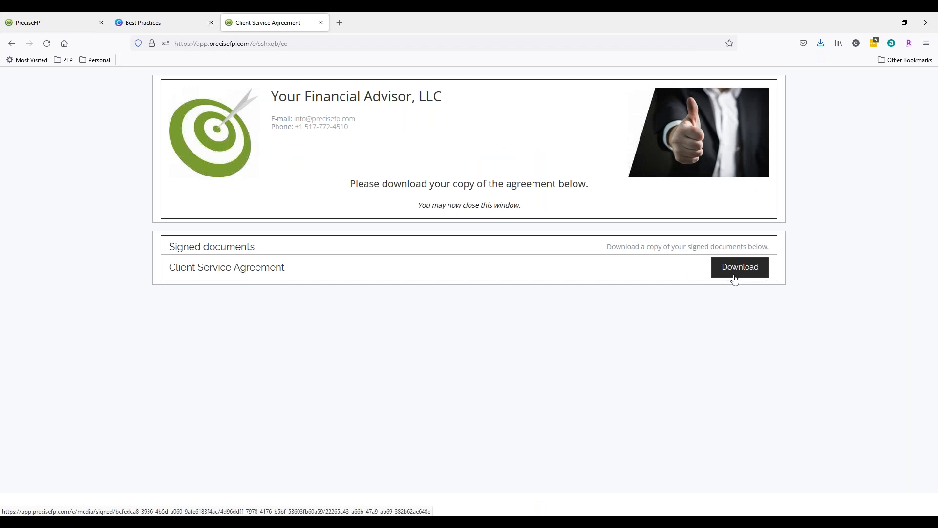
left_click(47, 21)
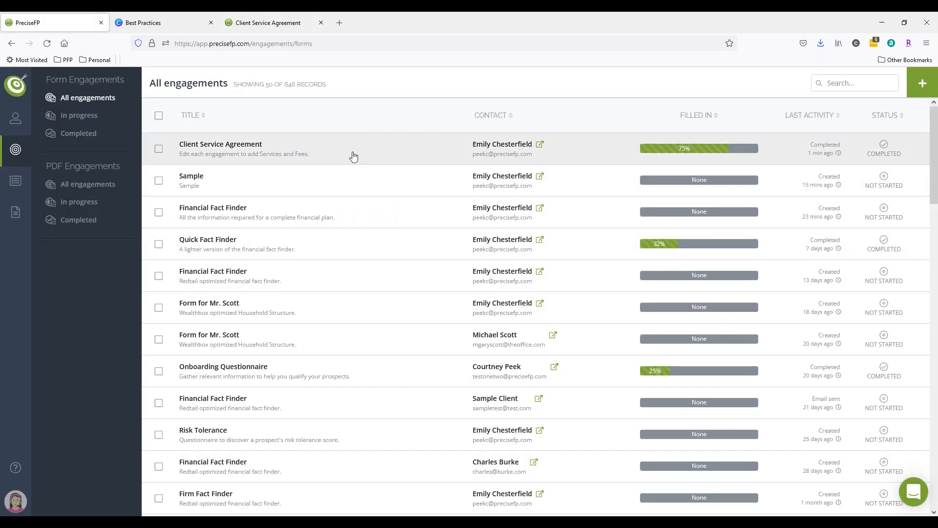
left_click(354, 156)
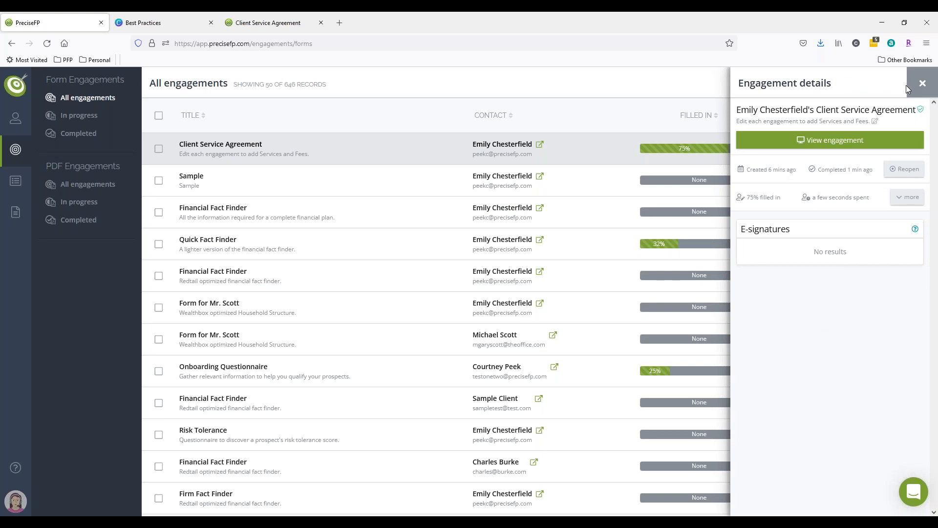
left_click(920, 83)
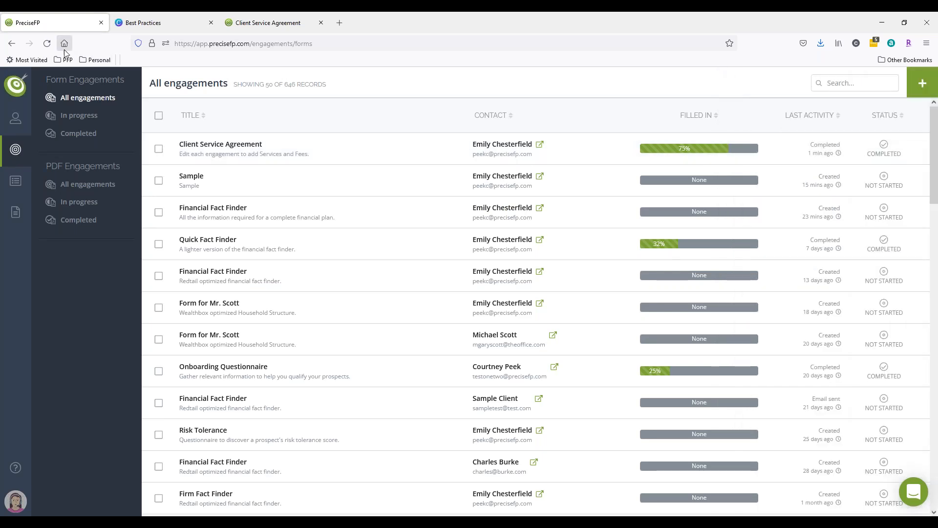
left_click(47, 43)
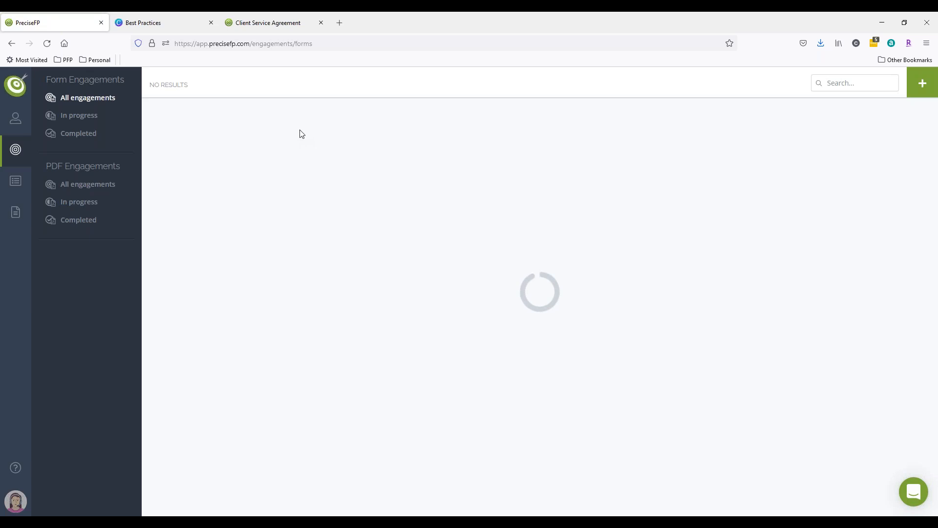
left_click(302, 147)
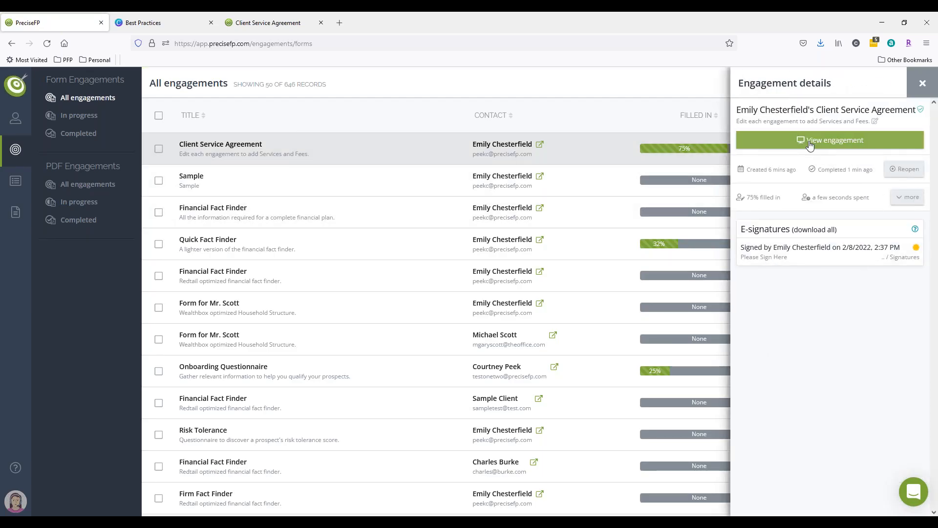
Open the signed agreement PDF from the engagement's e-signatures in the browser and scroll to both signatures.
left_click(788, 260)
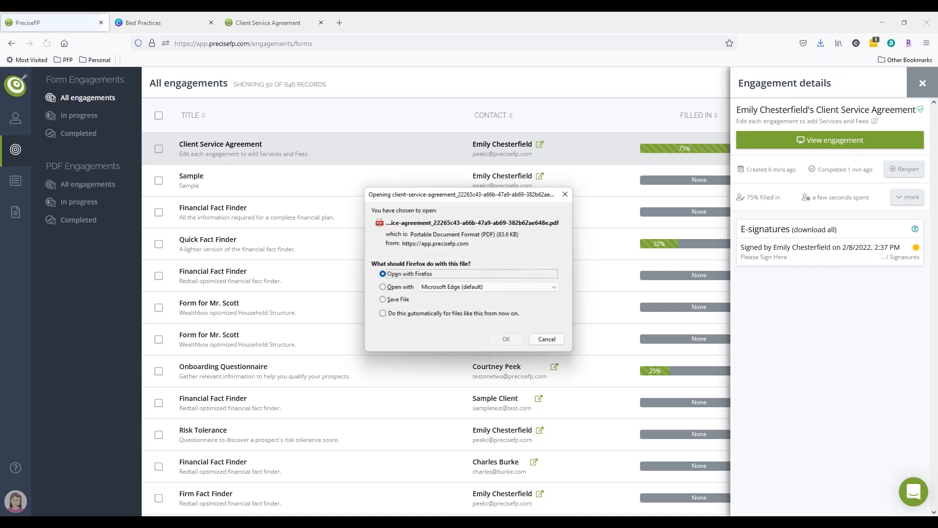
left_click(505, 342)
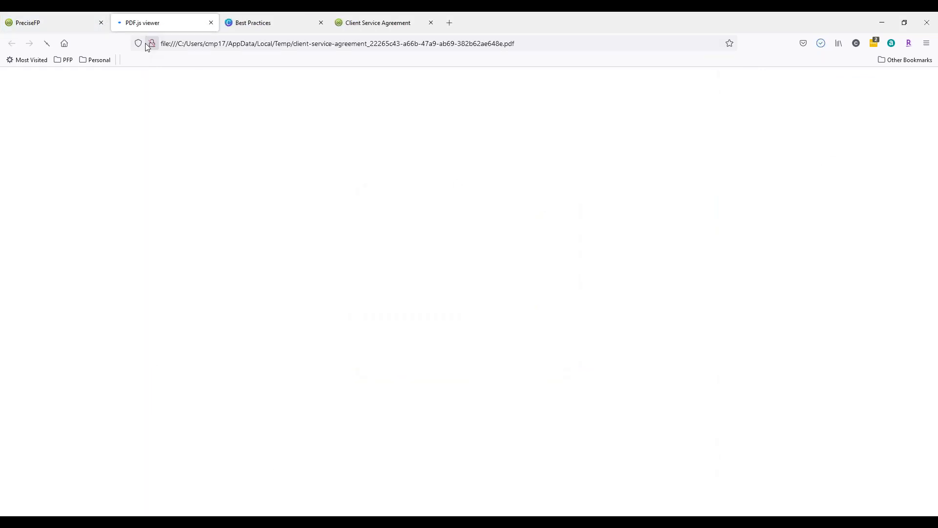
scroll(464, 334, "down", 20)
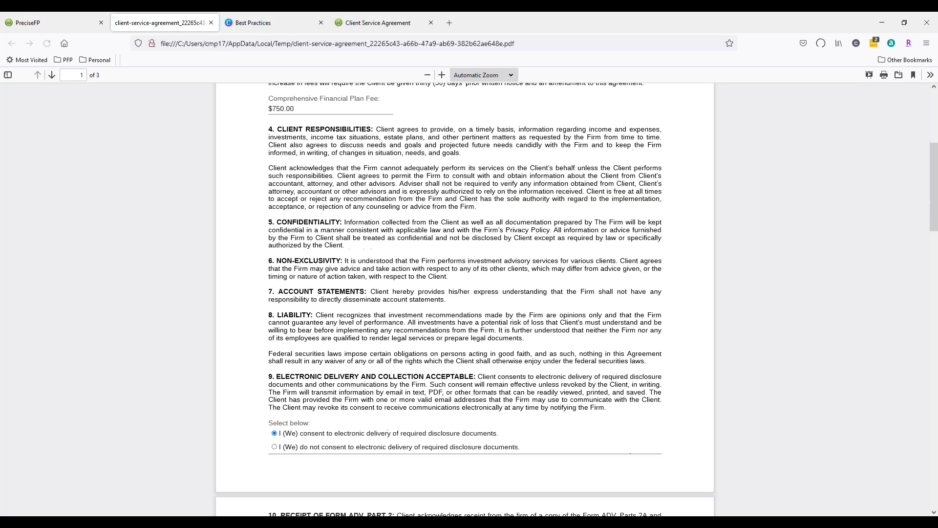
scroll(327, 115, "down", 6)
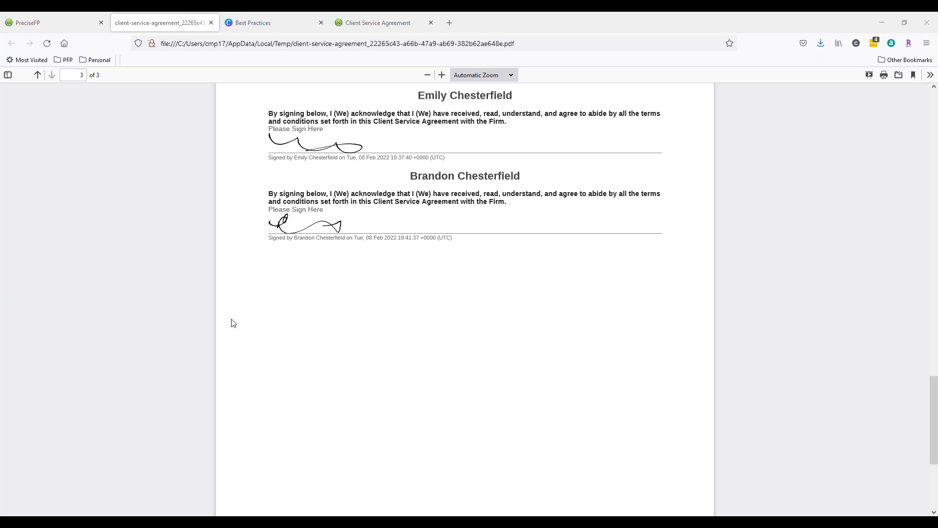
Close the engagement details and switch to the Best Practices presentation tab in Canva.
left_click(77, 20)
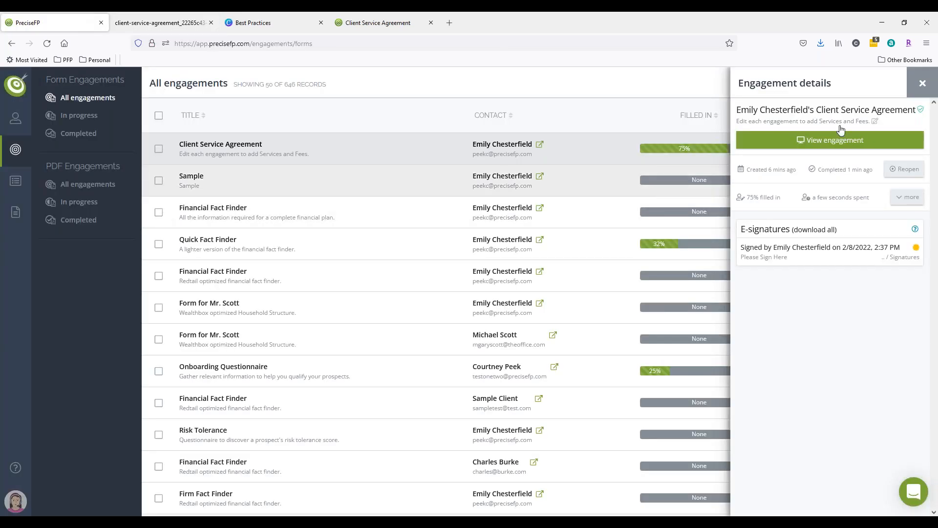
left_click(922, 85)
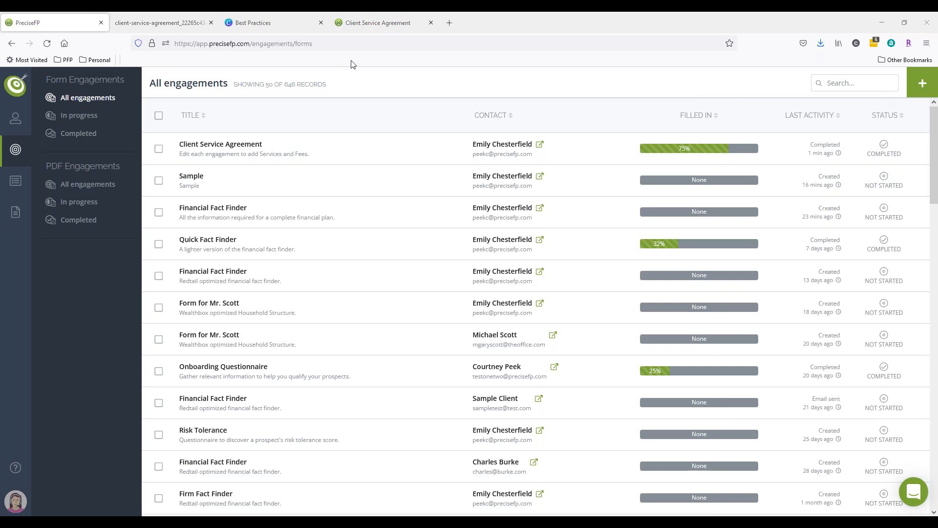
left_click(271, 22)
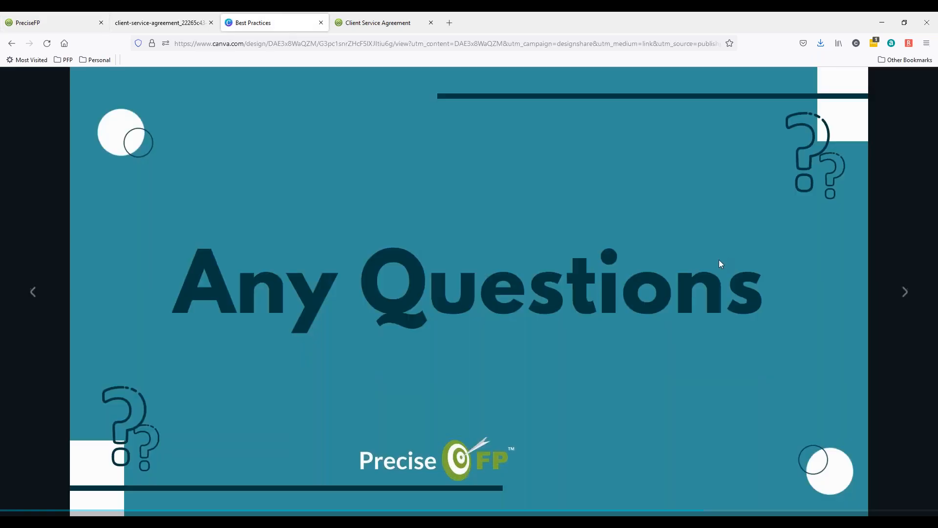
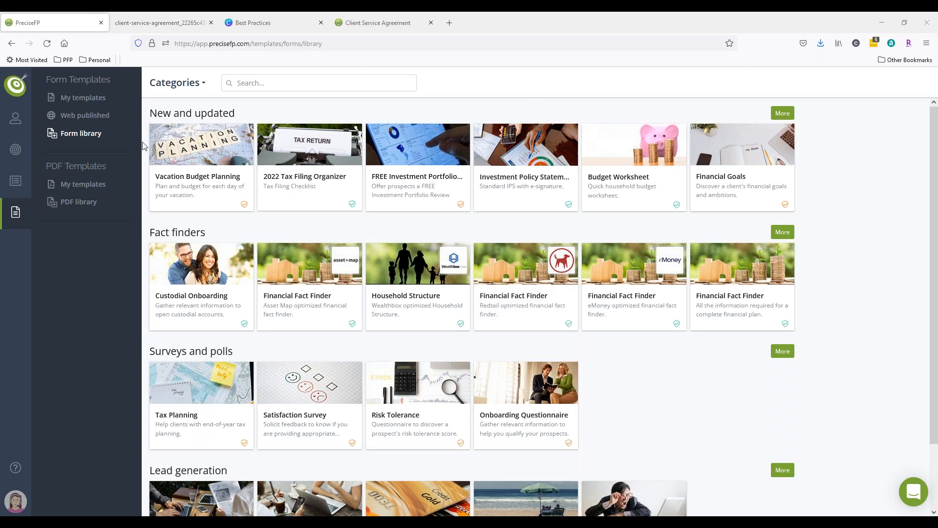
Publish the Financial Fact Finder template as a web URL with visitor signup disabled.
left_click(74, 116)
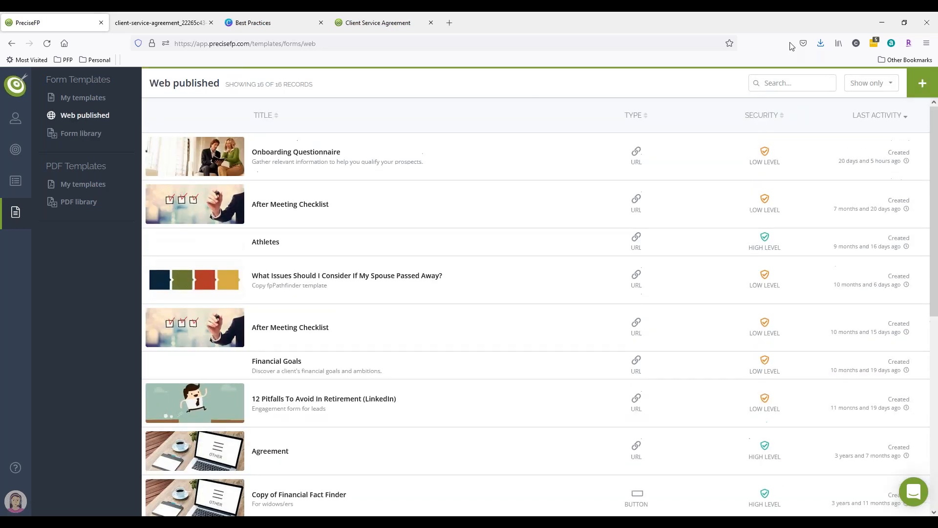
scroll(562, 393, "down", 8)
scroll(569, 387, "up", 8)
left_click(916, 93)
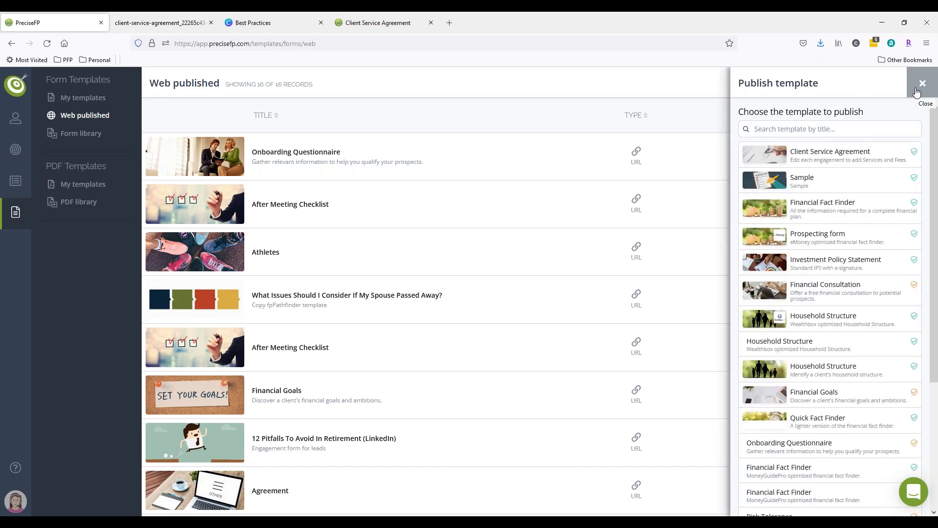
left_click(791, 215)
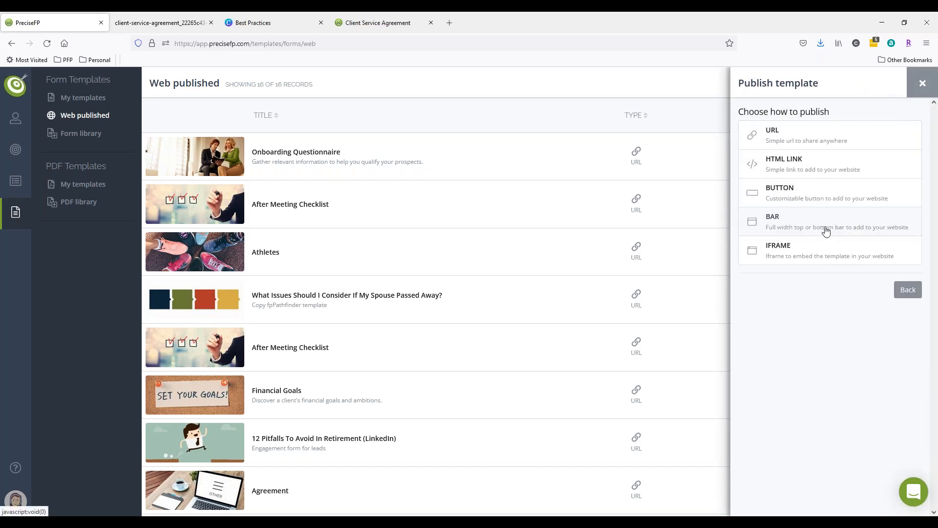
left_click(818, 142)
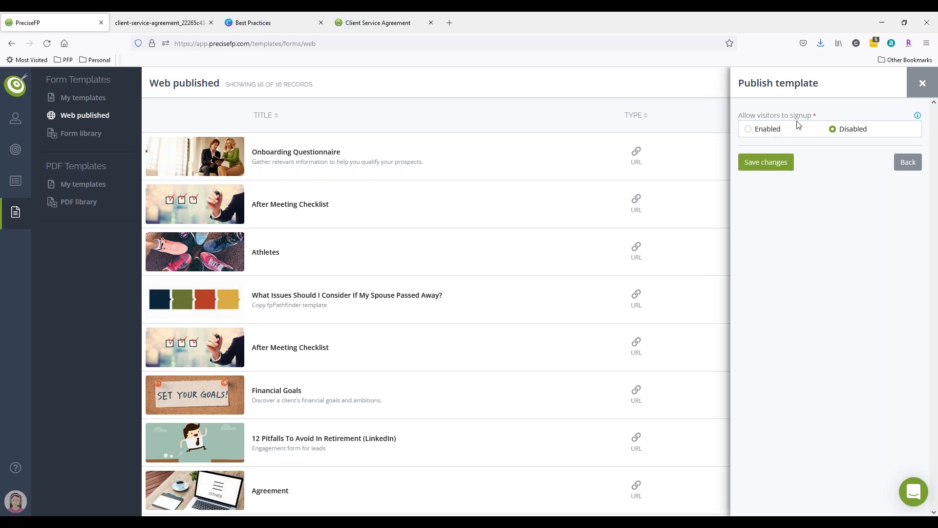
left_click(749, 129)
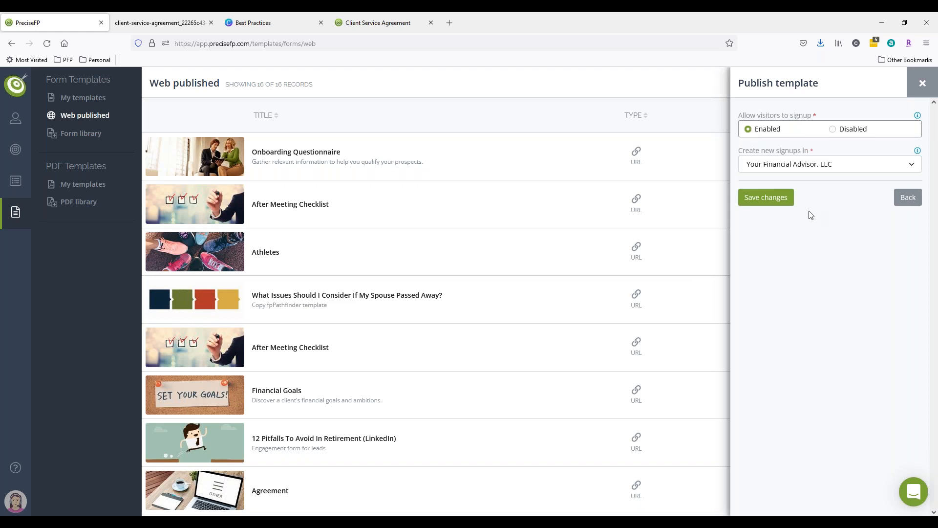
left_click(833, 130)
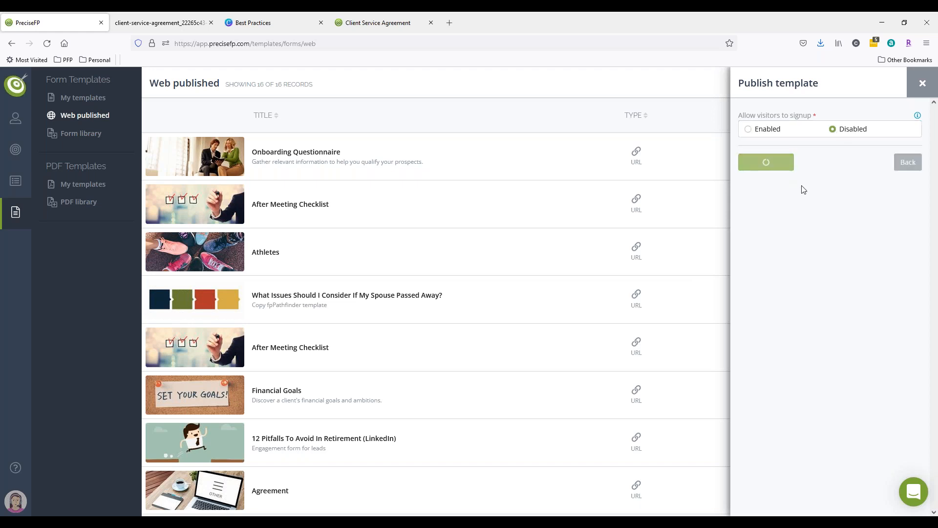
left_click(843, 211)
key("ctrl+c")
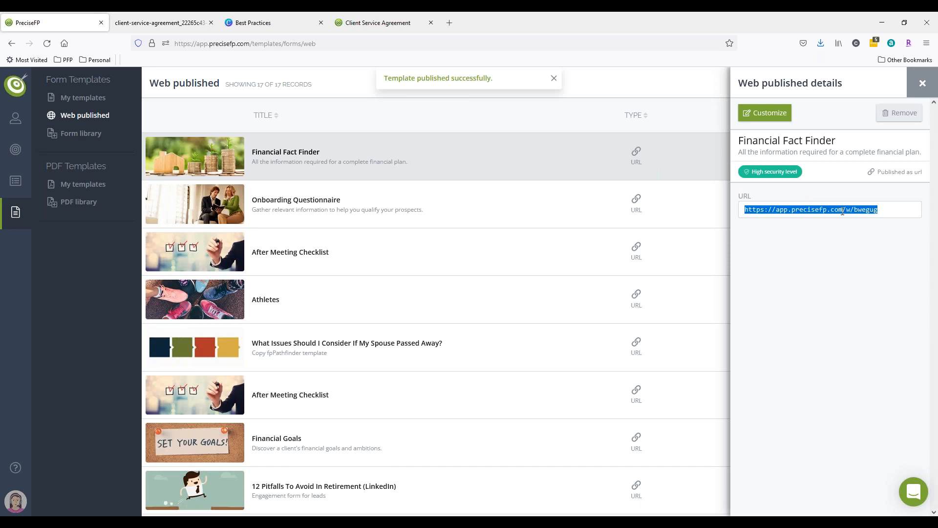
Open the published form URL in a new browser tab and start the form.
left_click(449, 22)
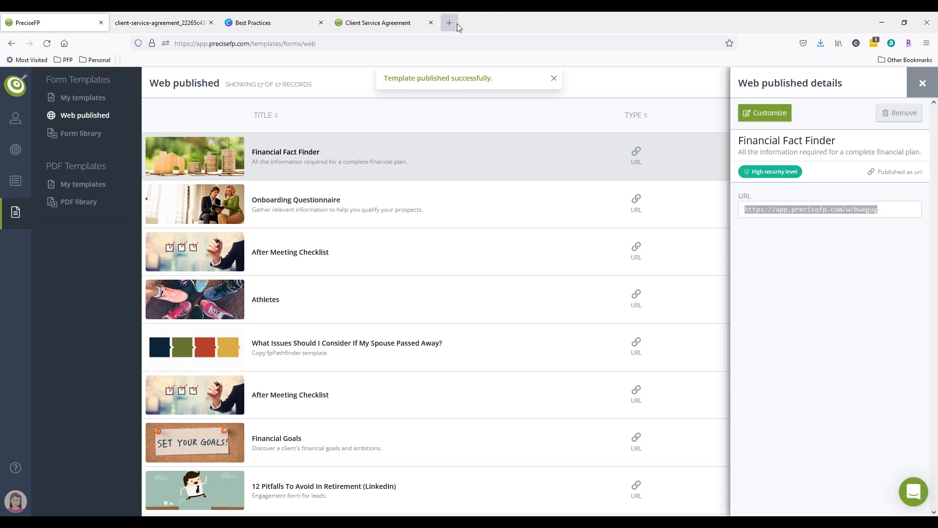
key("ctrl+v")
key("Return")
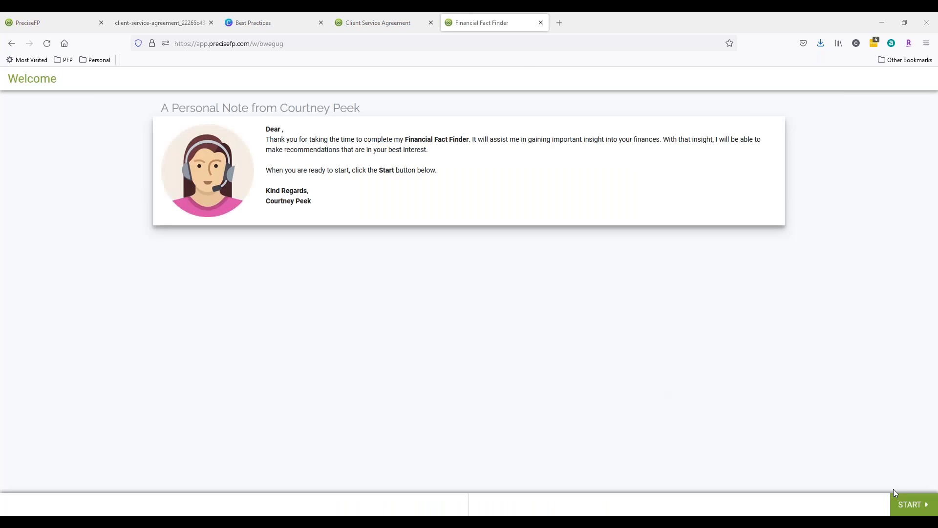
left_click(916, 501)
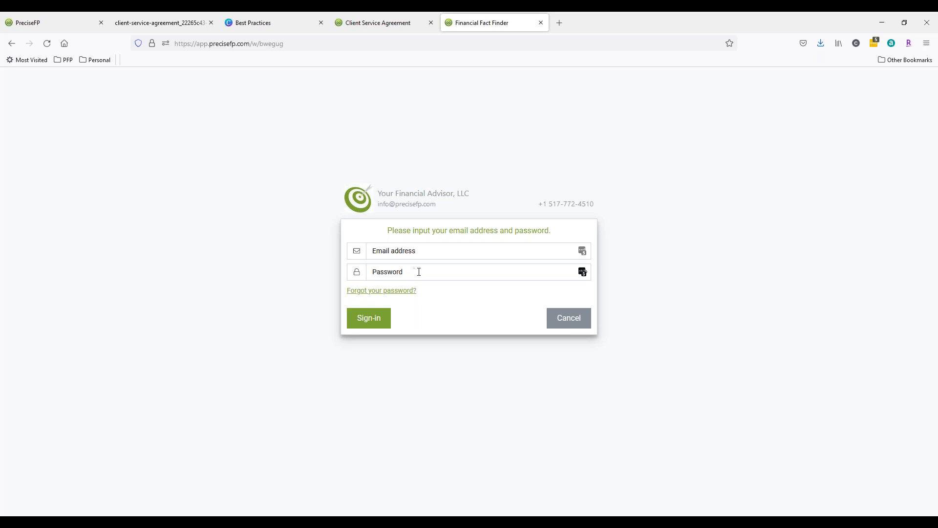
Enable visitor signup for the published Financial Fact Finder and save the change.
left_click(59, 18)
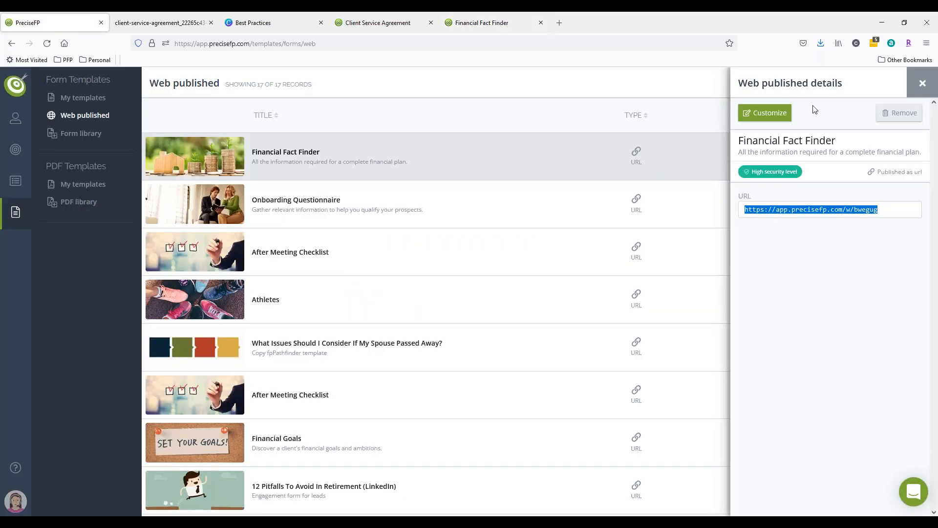
left_click(758, 115)
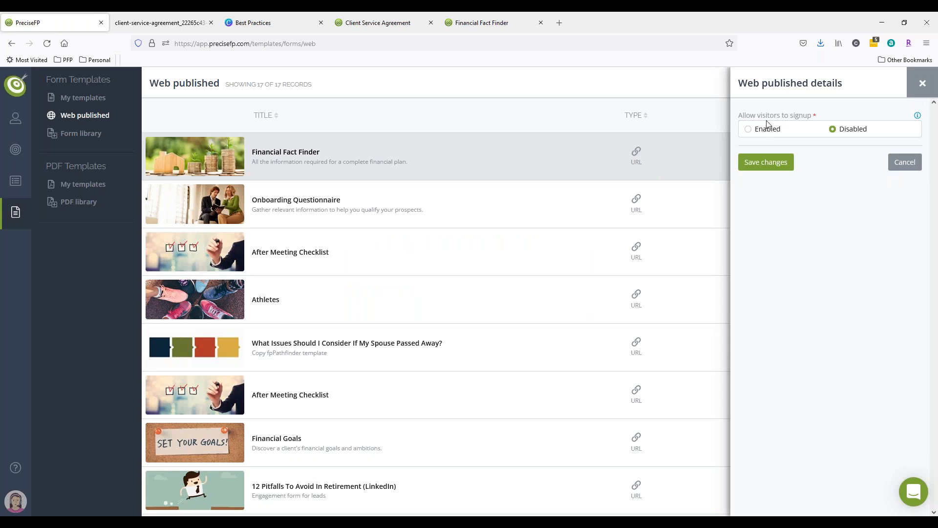
left_click(748, 130)
left_click(761, 196)
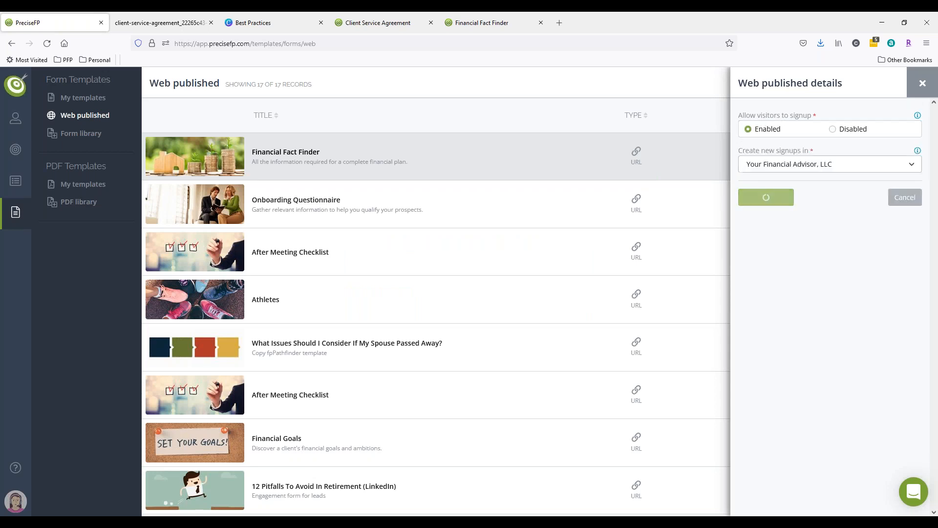
Reload the published form in its tab and open its sign-up form.
left_click(484, 22)
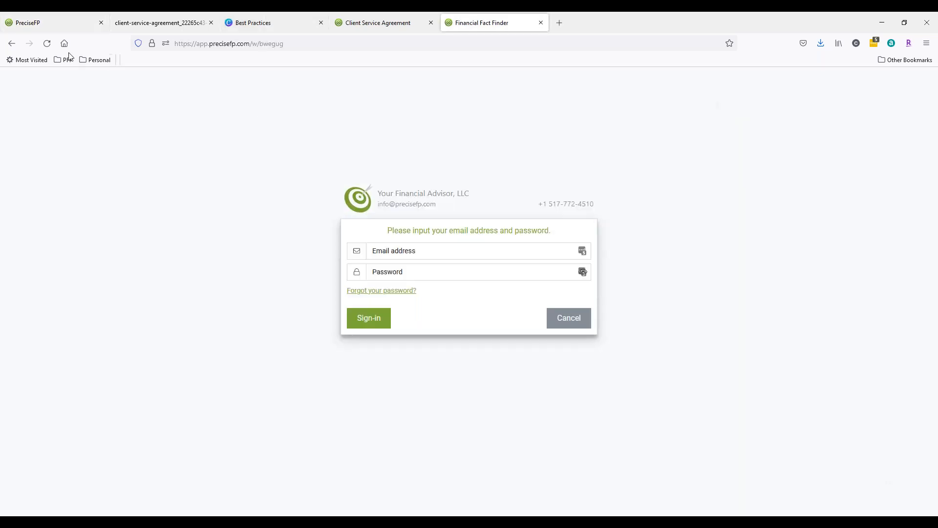
left_click(46, 47)
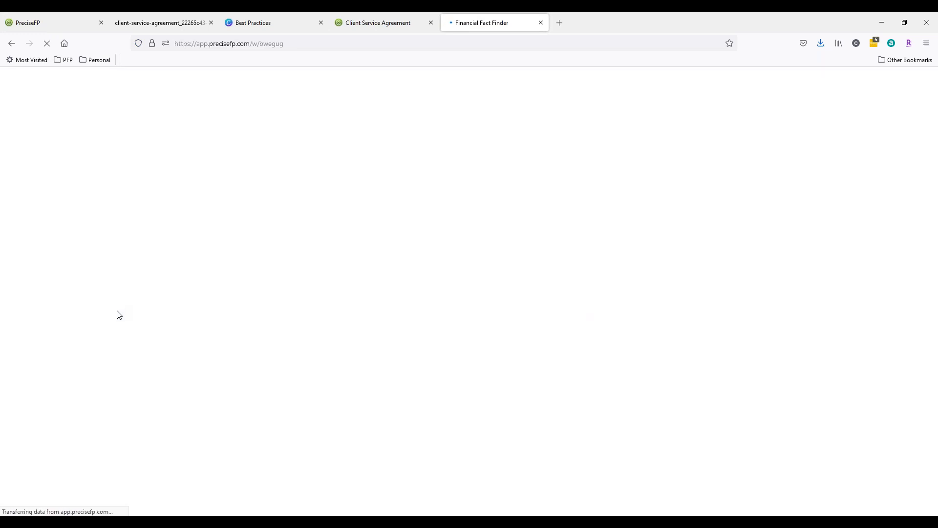
left_click(911, 504)
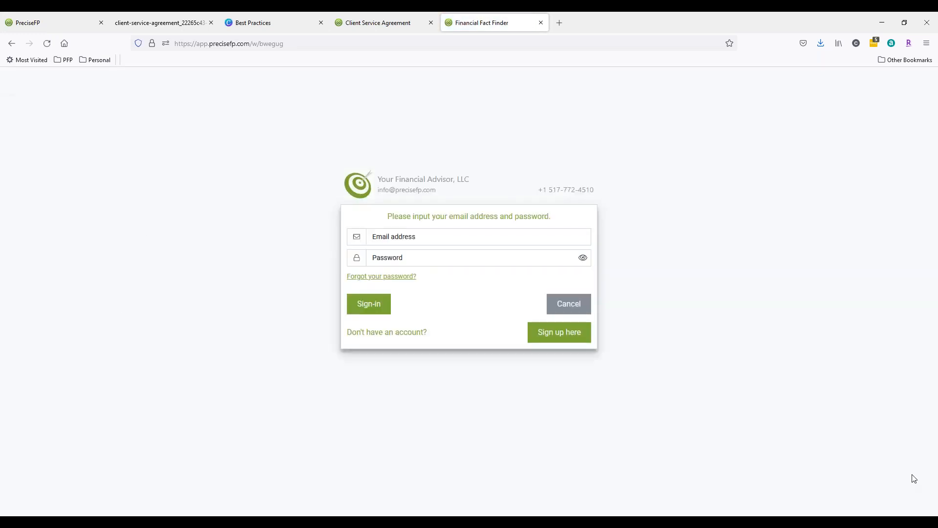
left_click(555, 343)
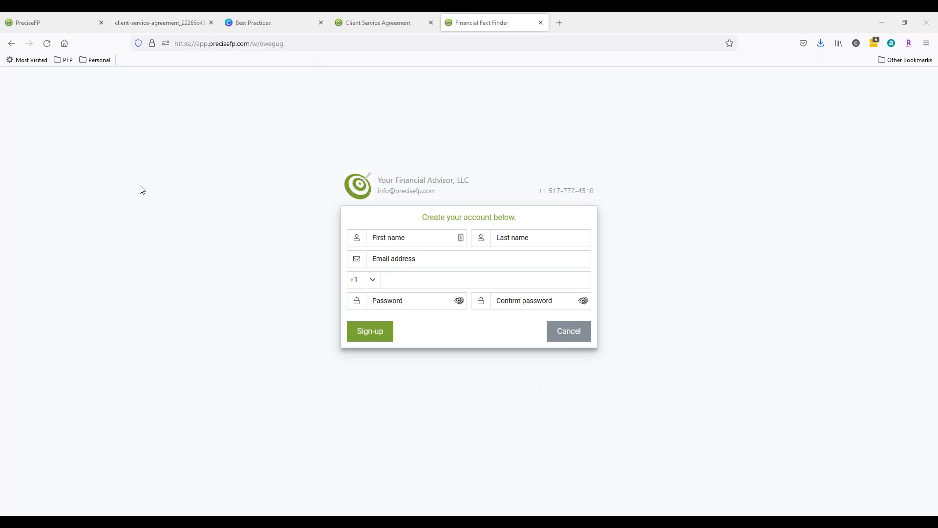
Preview the Financial Consultation lead generation template from the form library.
left_click(27, 14)
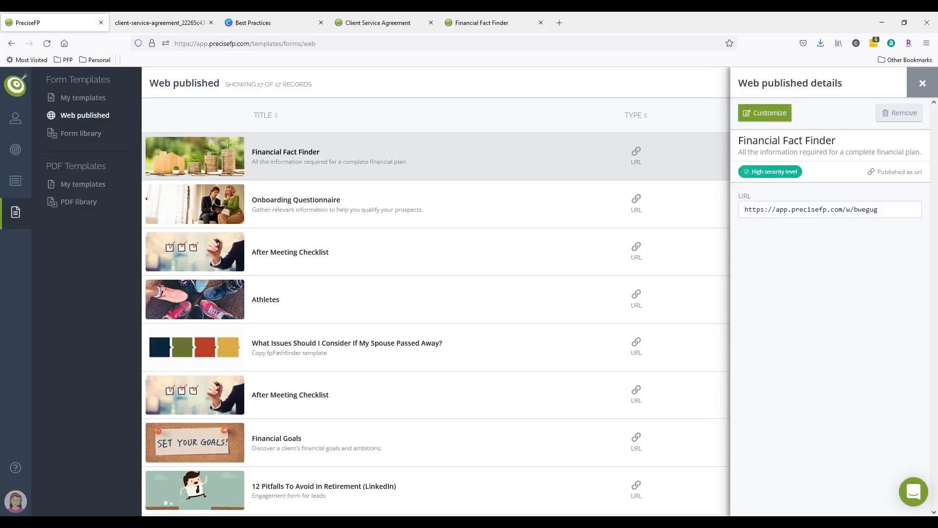
left_click(74, 133)
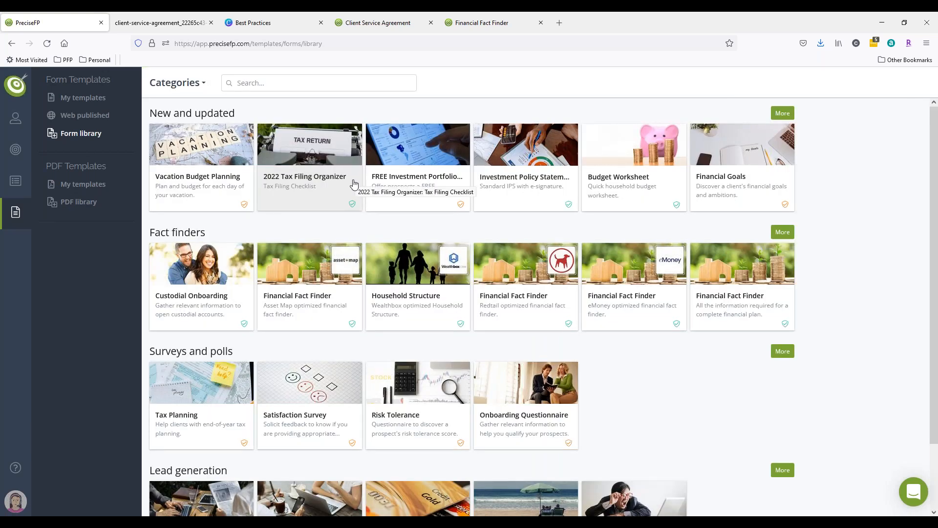
scroll(649, 403, "down", 2)
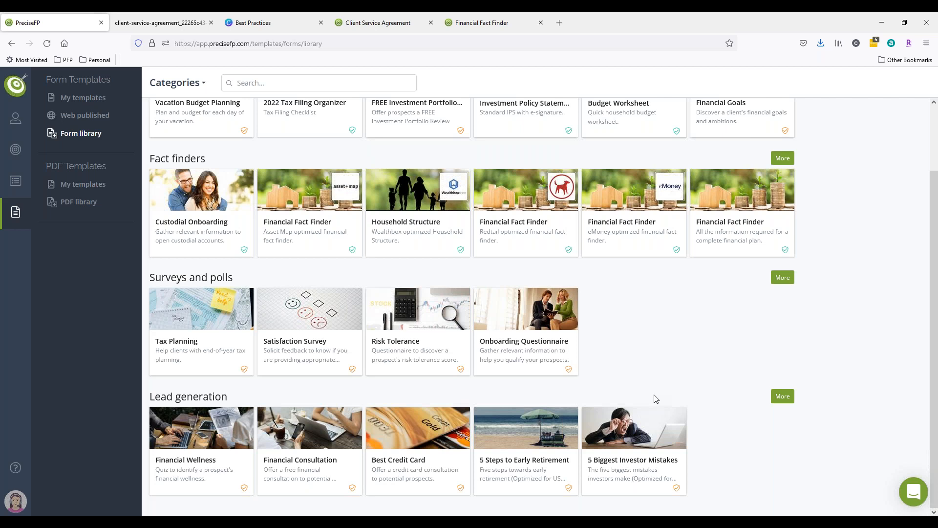
left_click(321, 470)
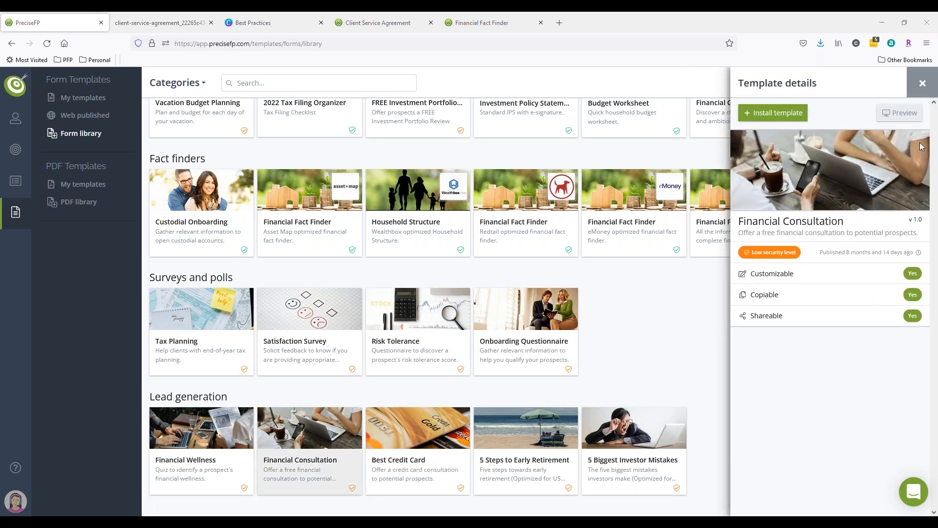
left_click(899, 113)
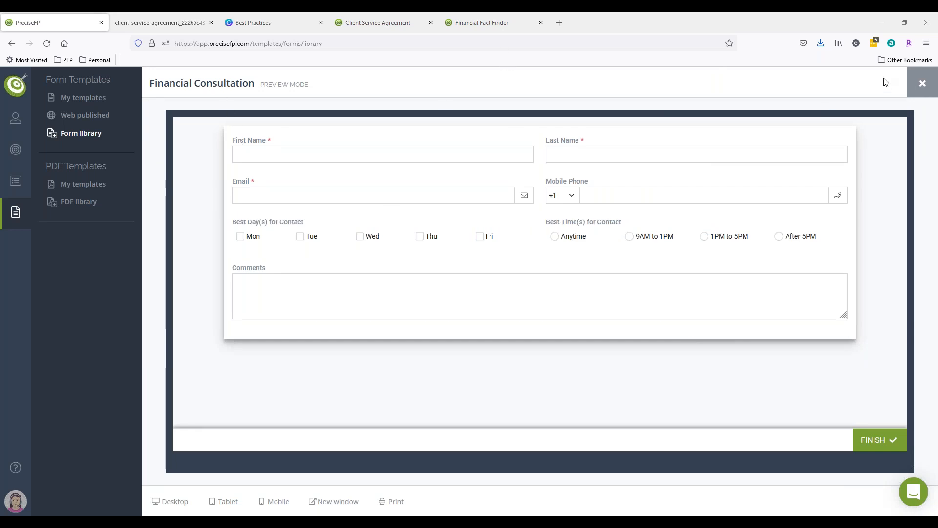
left_click(921, 85)
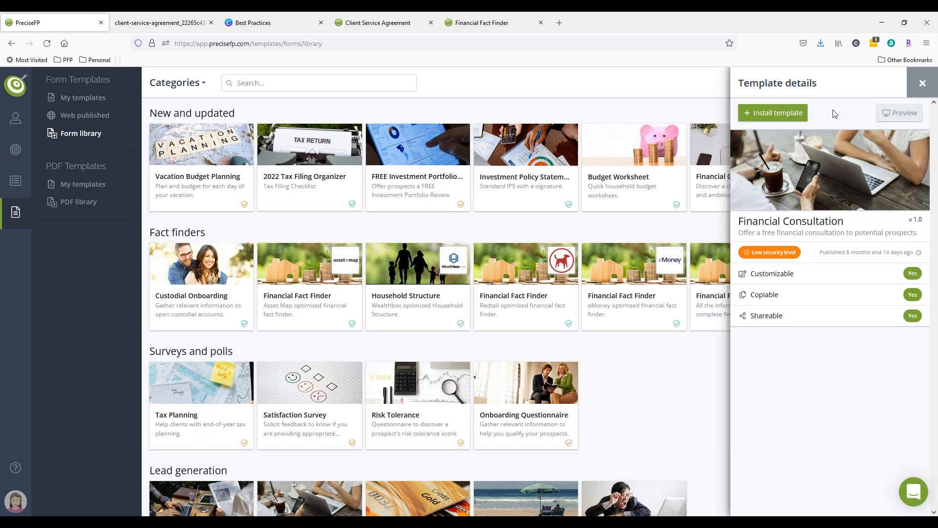
Install the Financial Consultation template, replacing the existing version.
left_click(797, 113)
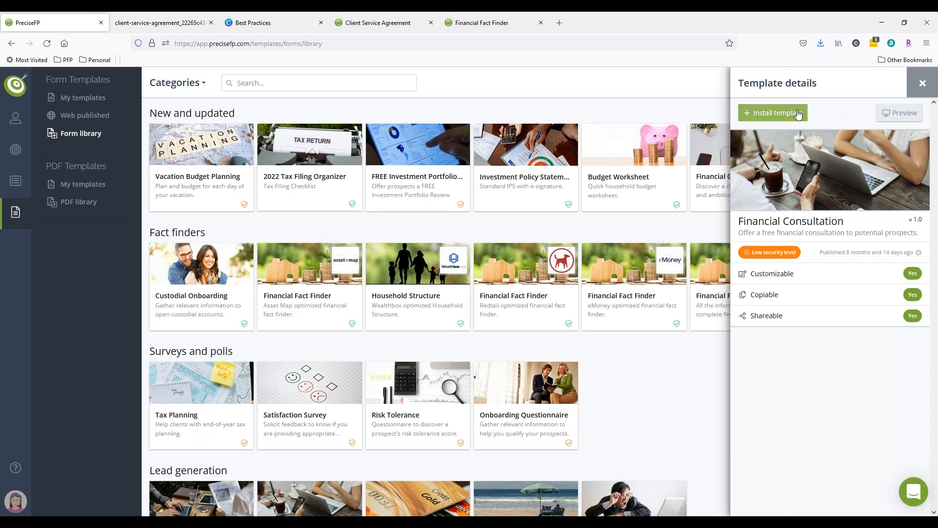
left_click(833, 173)
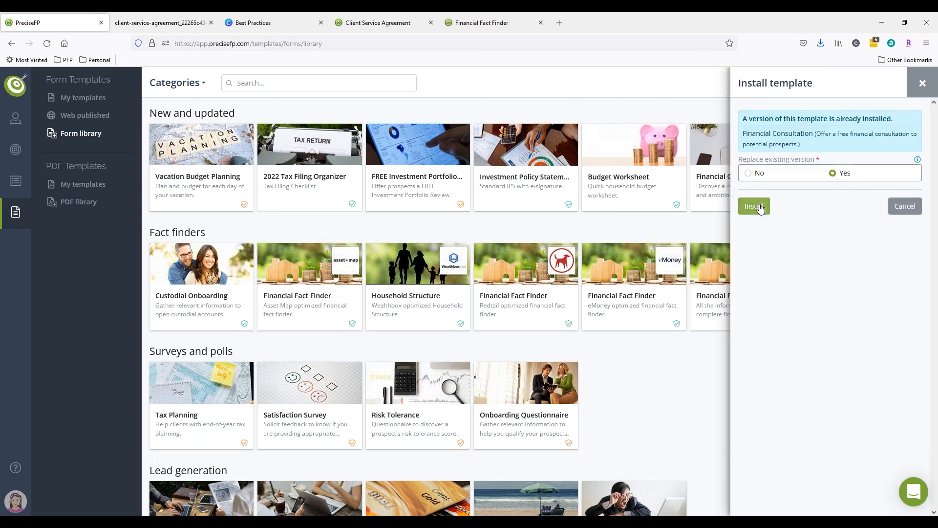
left_click(759, 207)
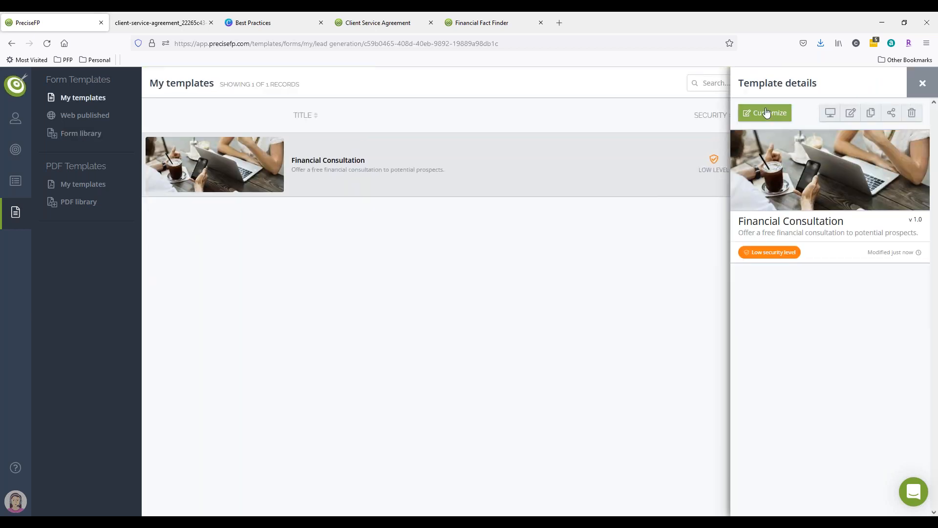
Open the installed template for customizing and insert an empty element row below the name fields.
left_click(758, 111)
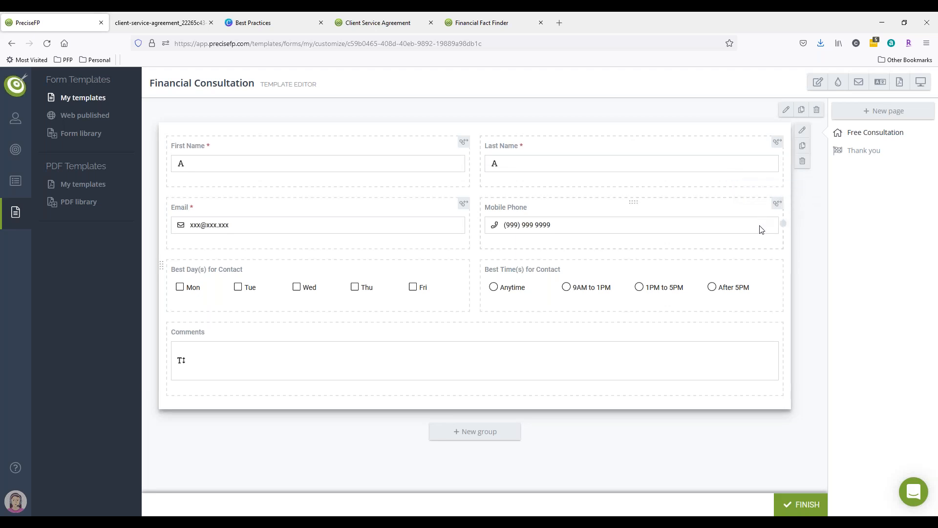
left_click(670, 176)
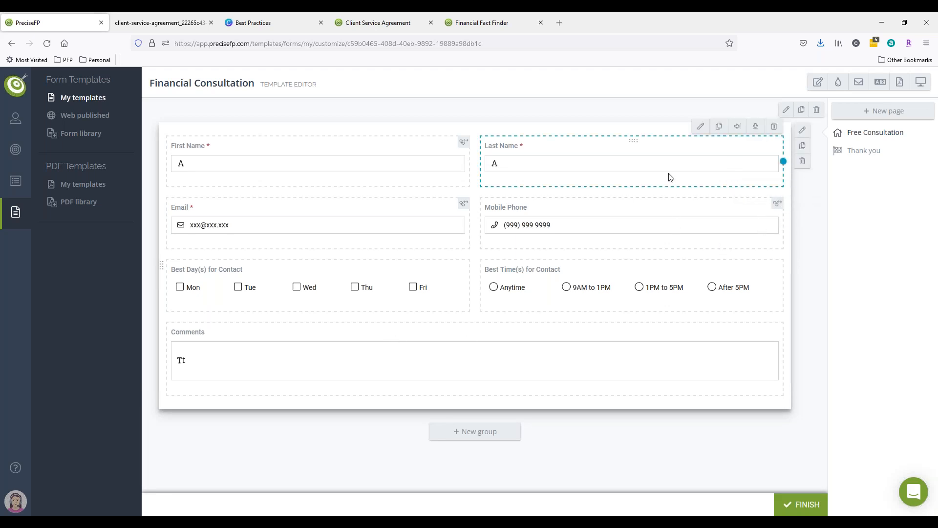
left_click(756, 126)
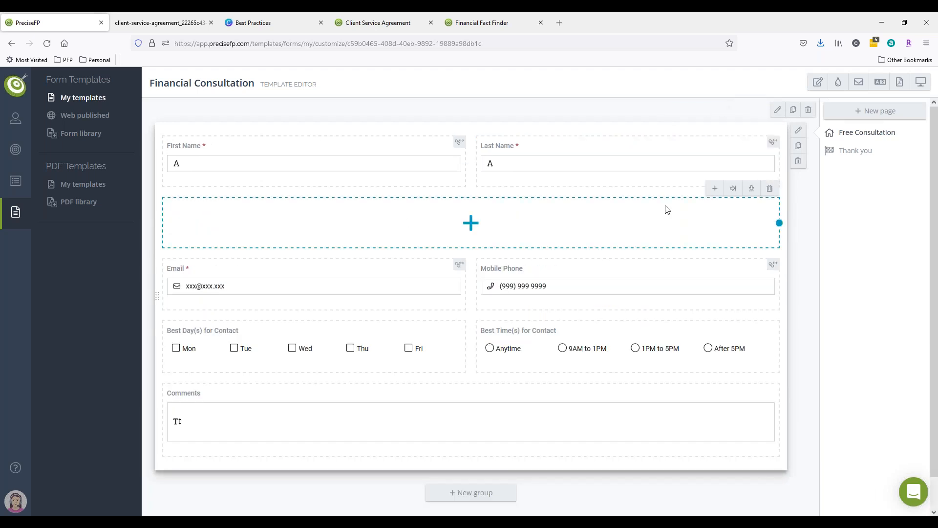
Browse the dataset elements available to import into the empty row, closing the new element panel without adding one.
left_click(714, 190)
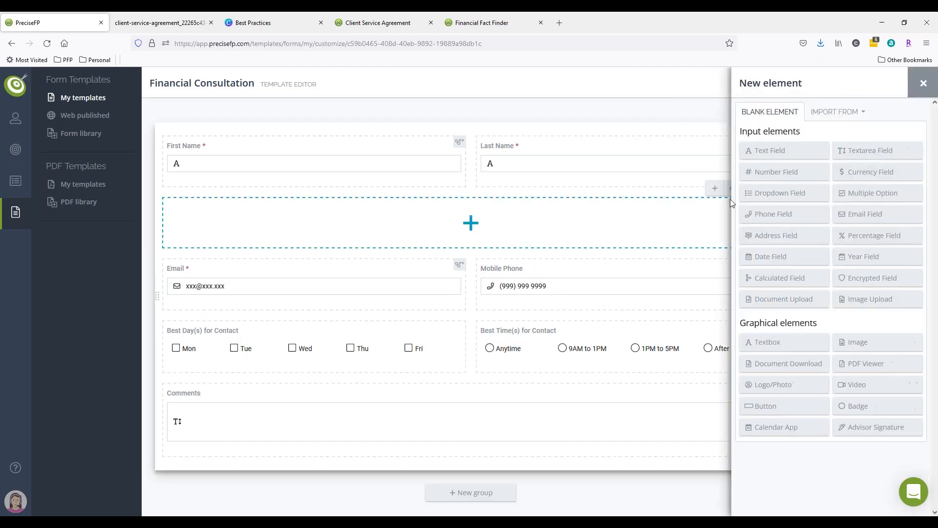
left_click(836, 114)
left_click(835, 131)
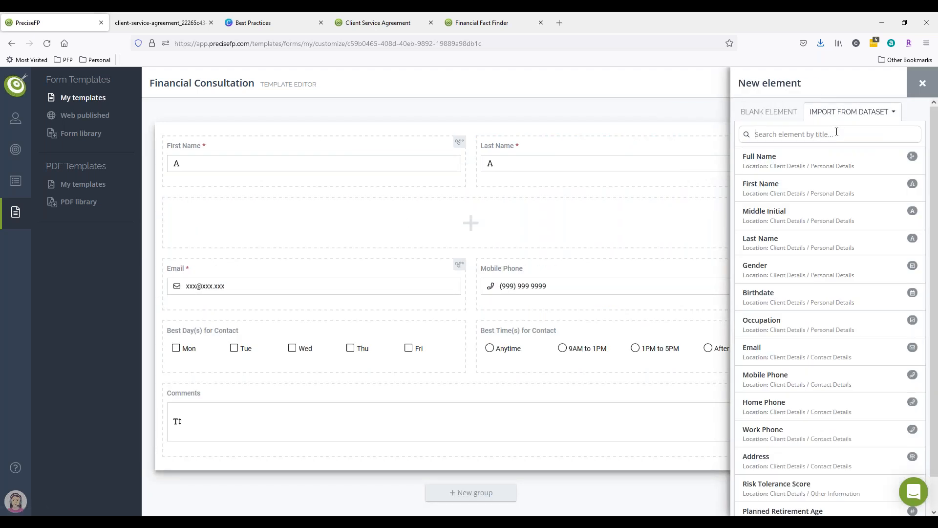
scroll(837, 142, "down", 2)
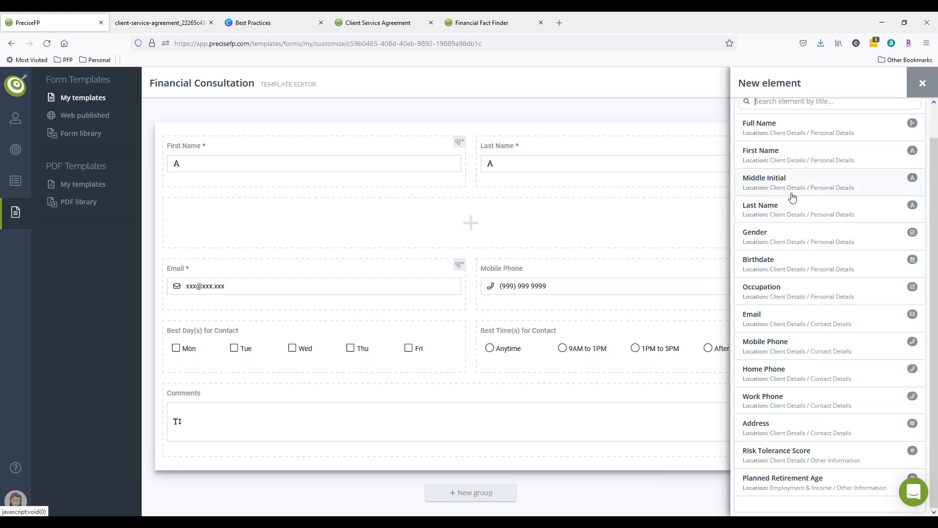
left_click(922, 83)
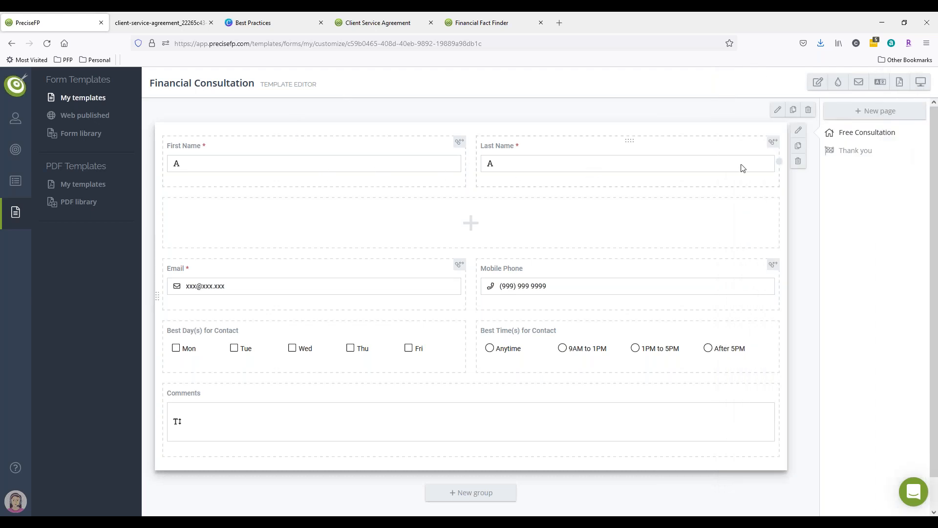
mouse_move(756, 201)
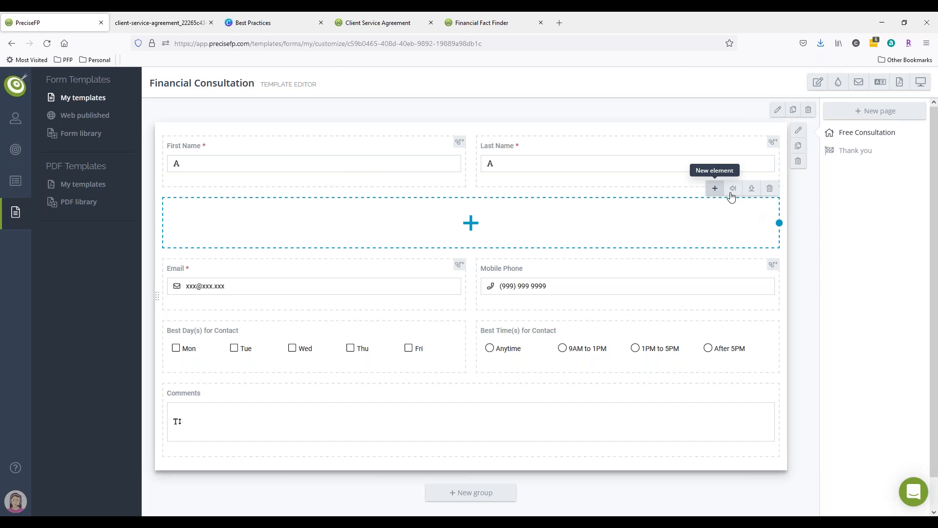
left_click(732, 189)
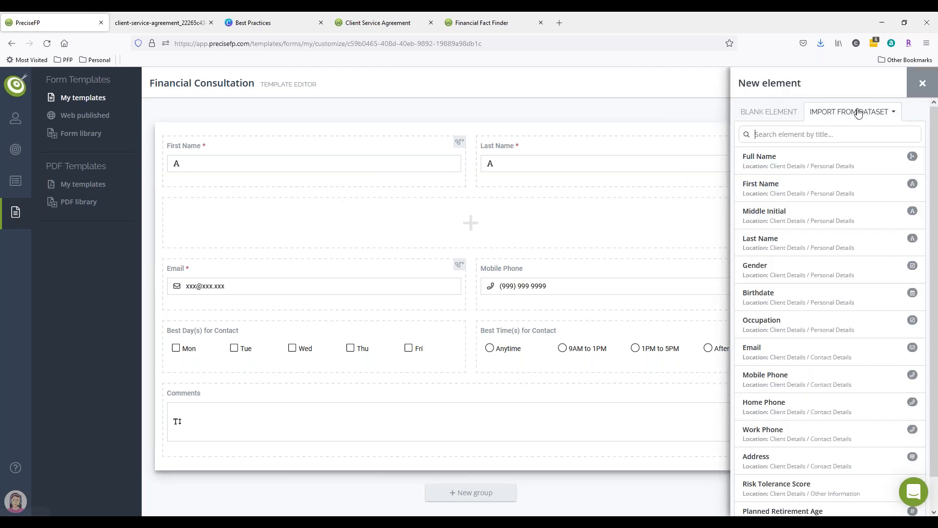
left_click(914, 83)
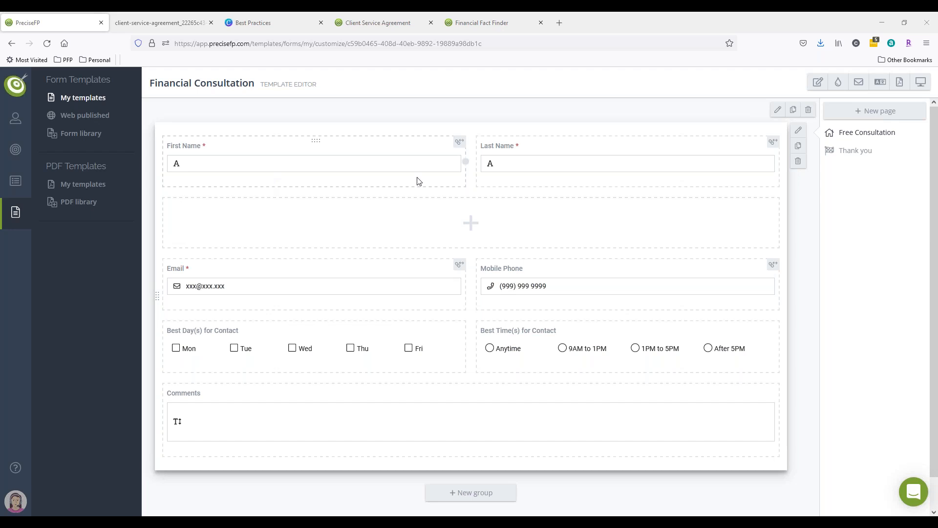
Select the First Name, Last Name and Email fields to examine them in the template.
left_click(406, 162)
left_click(540, 166)
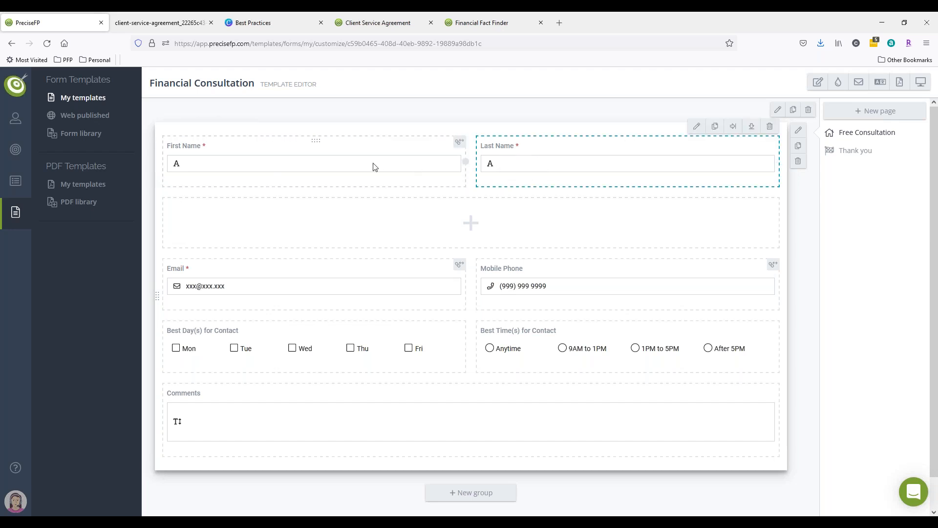
left_click(376, 167)
left_click(495, 172)
left_click(216, 289)
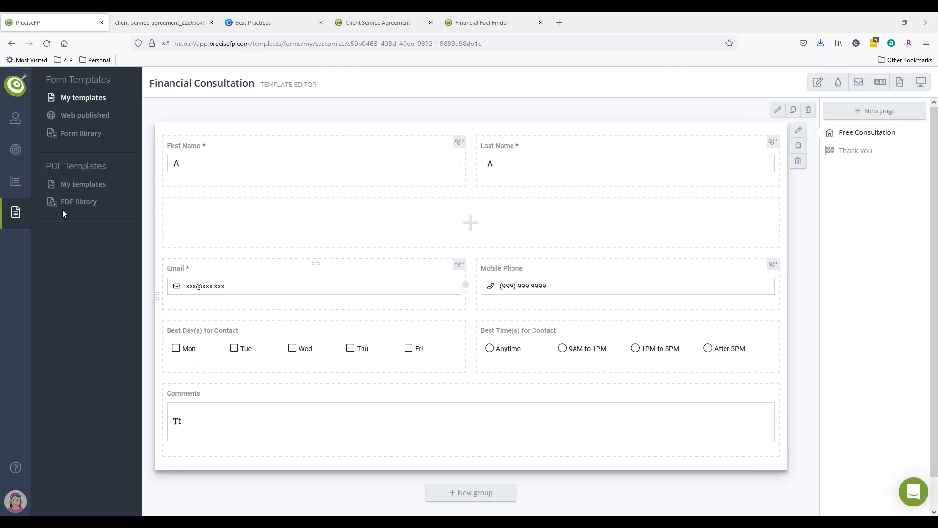
Open the client accounts list and view the account details of the client with a co-client.
left_click(15, 119)
left_click(82, 135)
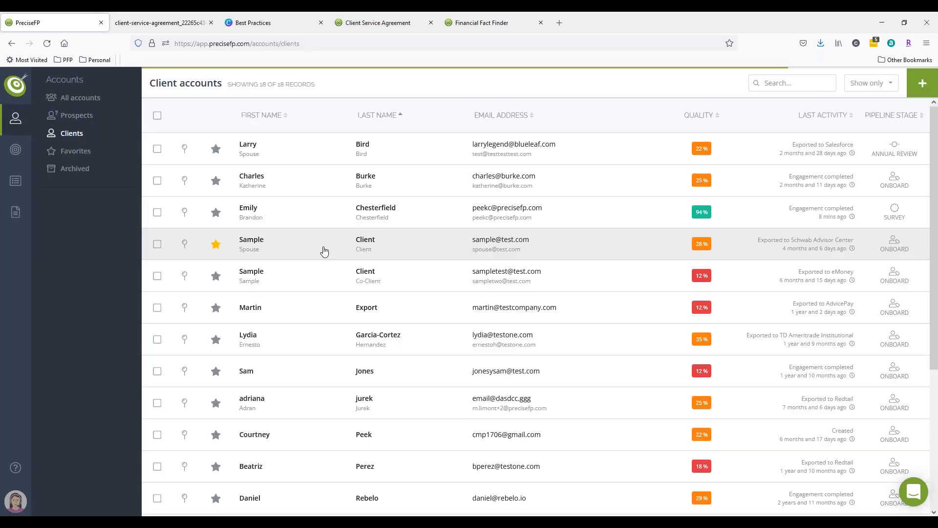
left_click(323, 218)
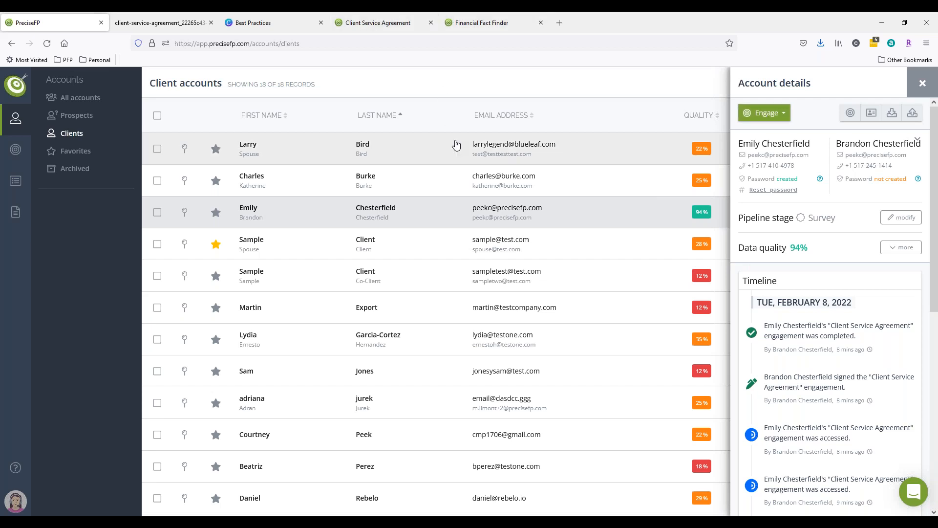
Switch to the Best Practices browser tab.
left_click(310, 22)
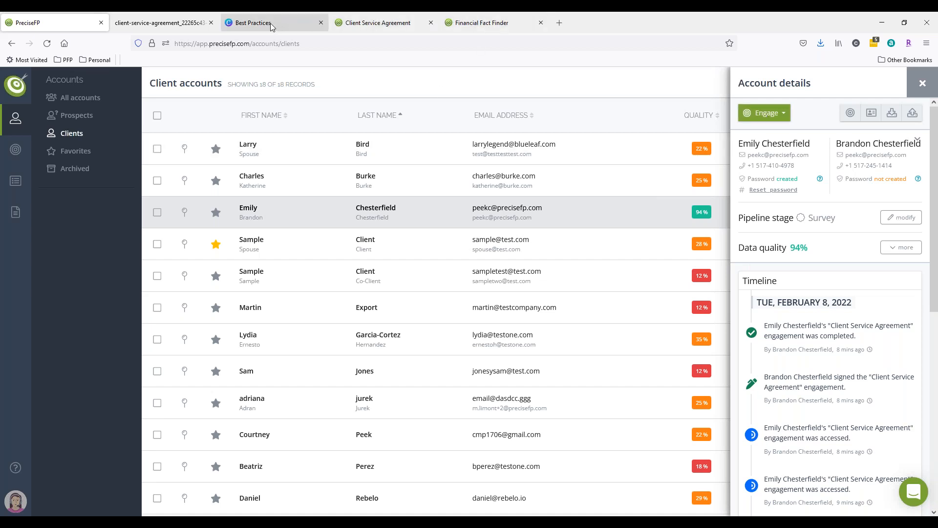